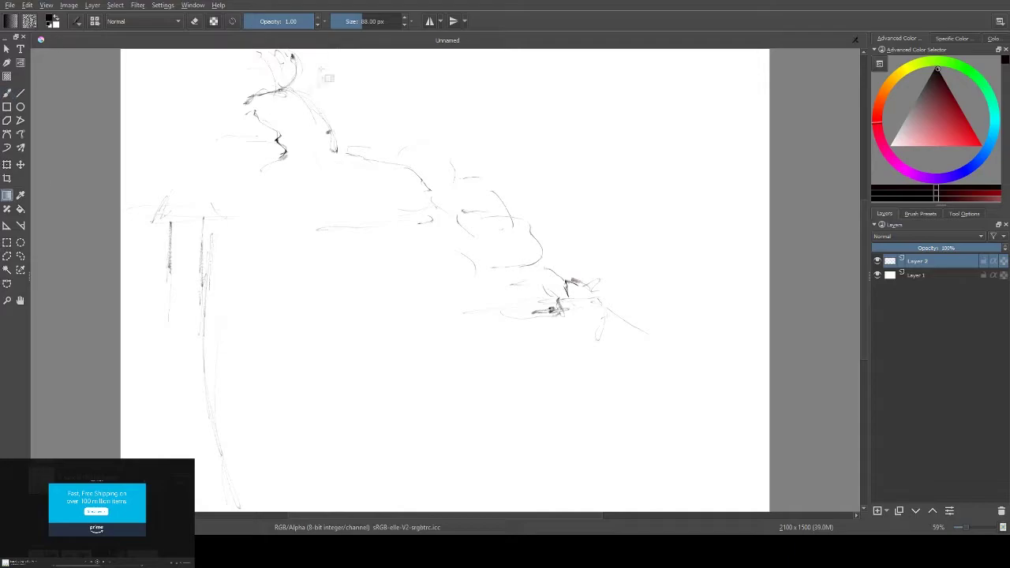
# Add a layer beneath the sketch and fill it with a gradient fading from dark blue at the canvas's upper edge to white
pyautogui.rightClick(483, 156)
pyautogui.click(505, 175)
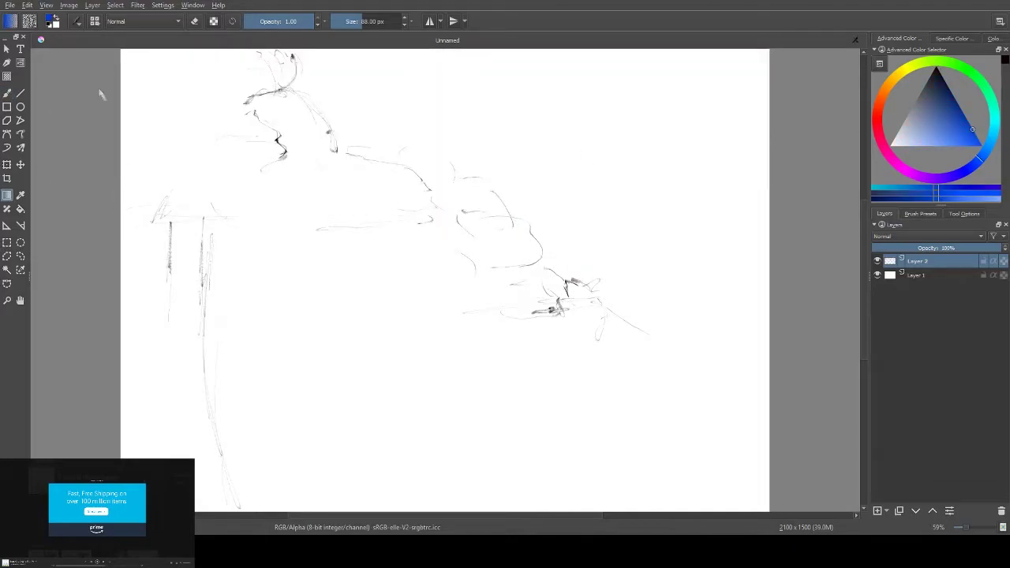
pyautogui.press('Insert')
pyautogui.press('d')
pyautogui.moveTo(308, 51); pyautogui.dragTo(476, 519)
# Build up the sky with teal and light cyan gradients, keeping the blue only at the canvas's upper-left corner
pyautogui.rightClick(469, 203)
pyautogui.click(477, 207)
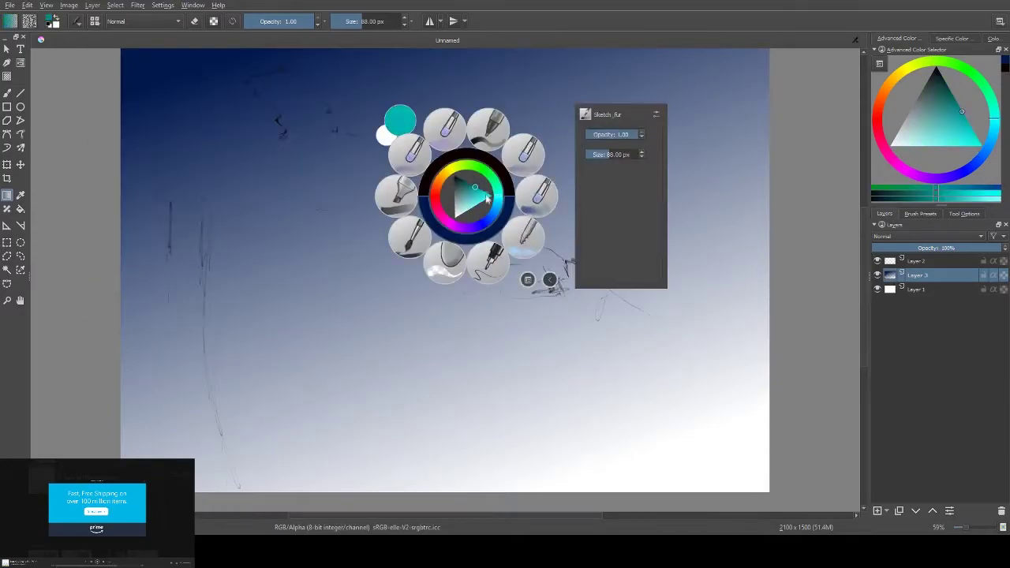
pyautogui.moveTo(312, 413); pyautogui.dragTo(530, 226)
pyautogui.rightClick(530, 226)
pyautogui.click(537, 237)
pyautogui.moveTo(418, 49); pyautogui.dragTo(539, 201)
pyautogui.rightClick(539, 201)
pyautogui.click(540, 201)
pyautogui.rightClick(579, 153)
pyautogui.click(584, 158)
pyautogui.moveTo(126, 55); pyautogui.dragTo(557, 319)
# Add a layer above the sketch and texture it with dark blue sky and white lower clouds using the Sponge_texture brush
pyautogui.rightClick(644, 151)
pyautogui.click(645, 174)
pyautogui.click(876, 510)
pyautogui.press(']')
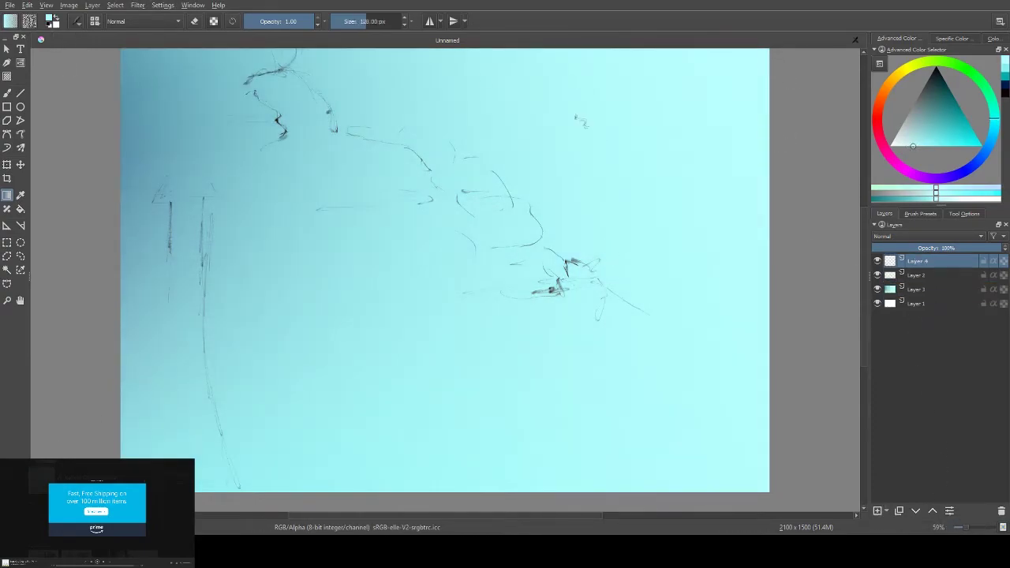
pyautogui.rightClick(603, 227)
pyautogui.click(583, 245)
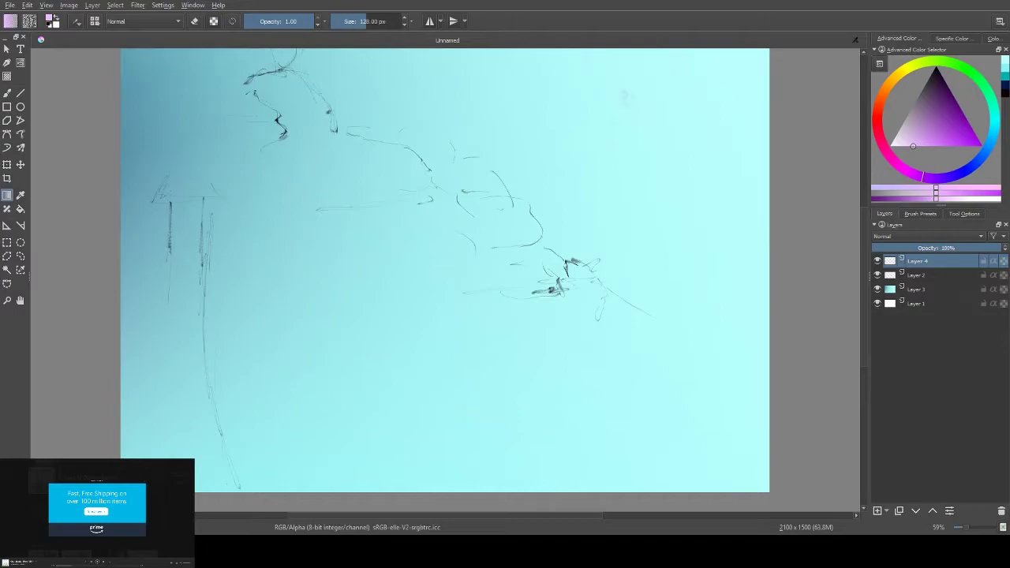
pyautogui.press('b')
pyautogui.moveTo(239, 405)
pyautogui.mouseDown()
pyautogui.moveTo(205, 411)
pyautogui.moveTo(600, 442)
pyautogui.moveTo(699, 293)
pyautogui.moveTo(643, 350)
pyautogui.moveTo(679, 118)
pyautogui.moveTo(218, 151)
pyautogui.moveTo(315, 197)
pyautogui.moveTo(237, 442)
pyautogui.moveTo(192, 147)
pyautogui.moveTo(442, 158)
pyautogui.mouseUp()
pyautogui.rightClick(218, 151)
pyautogui.click(212, 146)
pyautogui.rightClick(614, 128)
pyautogui.moveTo(614, 128)
pyautogui.mouseDown()
pyautogui.moveTo(315, 118)
pyautogui.moveTo(721, 337)
pyautogui.moveTo(473, 277)
pyautogui.moveTo(379, 198)
pyautogui.moveTo(544, 237)
pyautogui.mouseUp()
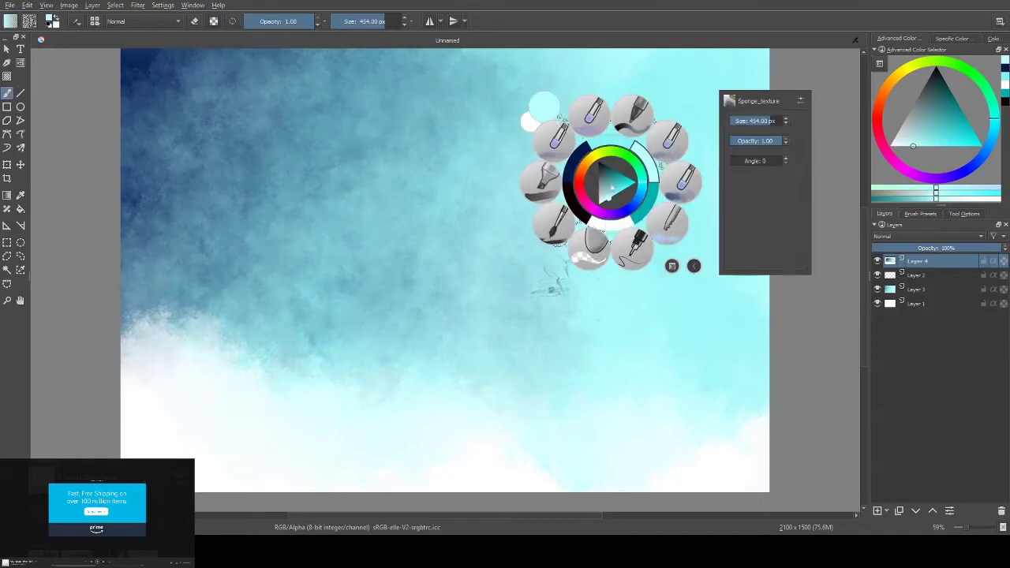
# Add another layer and paint a soft lilac cloud mass over the left half of the sky
pyautogui.rightClick(609, 181)
pyautogui.click(623, 170)
pyautogui.click(876, 510)
pyautogui.moveTo(157, 118)
pyautogui.mouseDown()
pyautogui.moveTo(332, 236)
pyautogui.moveTo(442, 158)
pyautogui.moveTo(260, 79)
pyautogui.mouseUp()
# Paint soft white puffs across the lilac cloud mass
pyautogui.rightClick(591, 158)
pyautogui.click(595, 158)
pyautogui.moveTo(442, 173); pyautogui.dragTo(237, 316)
pyautogui.rightClick(366, 180)
pyautogui.moveTo(530, 98); pyautogui.dragTo(497, 98)
pyautogui.moveTo(426, 142)
pyautogui.mouseDown()
pyautogui.moveTo(371, 71)
pyautogui.moveTo(496, 237)
pyautogui.moveTo(226, 124)
pyautogui.moveTo(481, 150)
pyautogui.mouseUp()
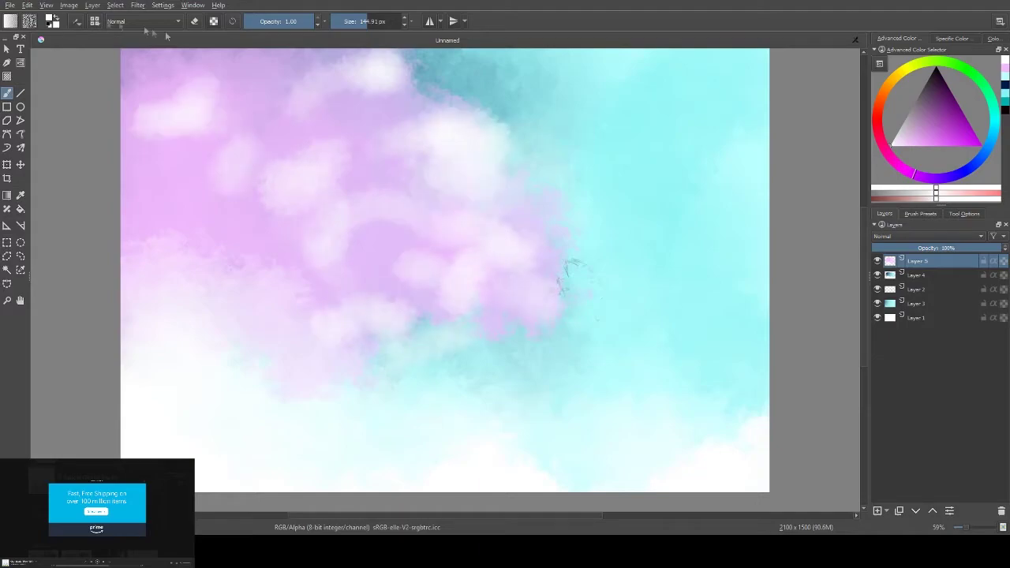
# Sketch the outlines of the central and right cloud puffs with a purple 50 px brush
pyautogui.rightClick(597, 210)
pyautogui.click(660, 208)
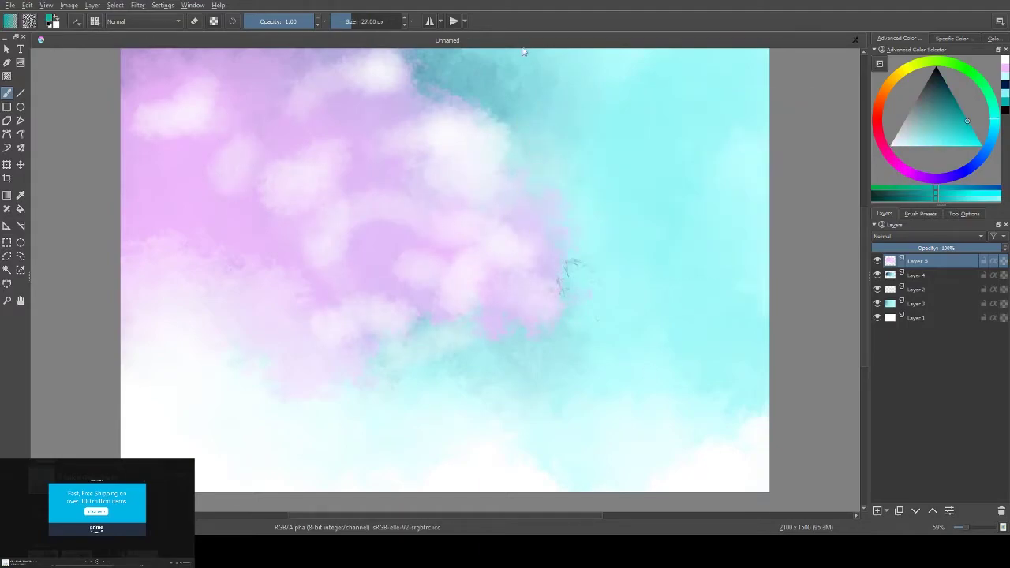
pyautogui.rightClick(412, 153)
pyautogui.click(398, 181)
pyautogui.click(367, 137)
pyautogui.moveTo(367, 137); pyautogui.dragTo(441, 112)
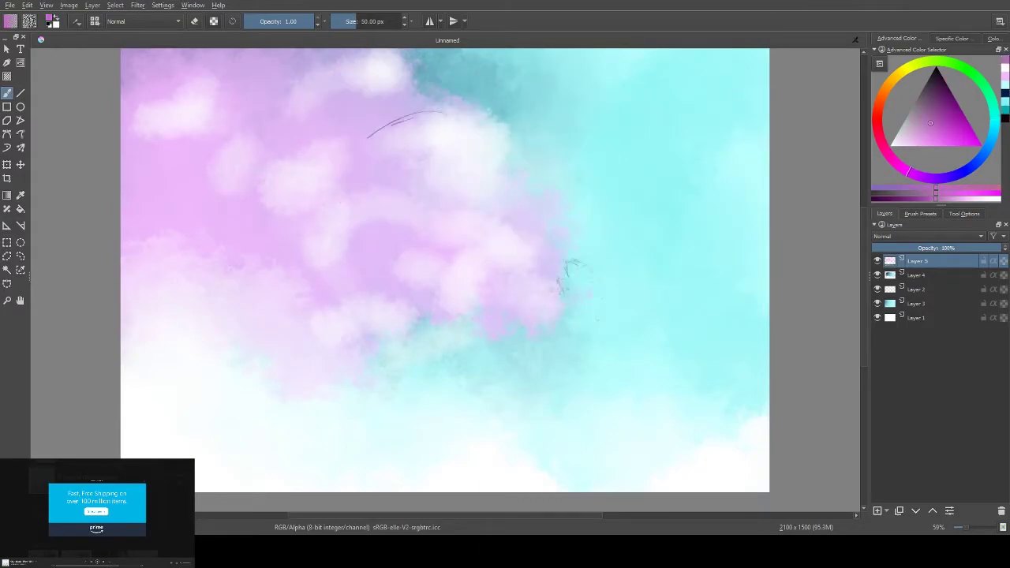
pyautogui.moveTo(367, 136); pyautogui.dragTo(487, 175)
pyautogui.moveTo(385, 118); pyautogui.dragTo(393, 165)
pyautogui.moveTo(412, 162); pyautogui.dragTo(478, 203)
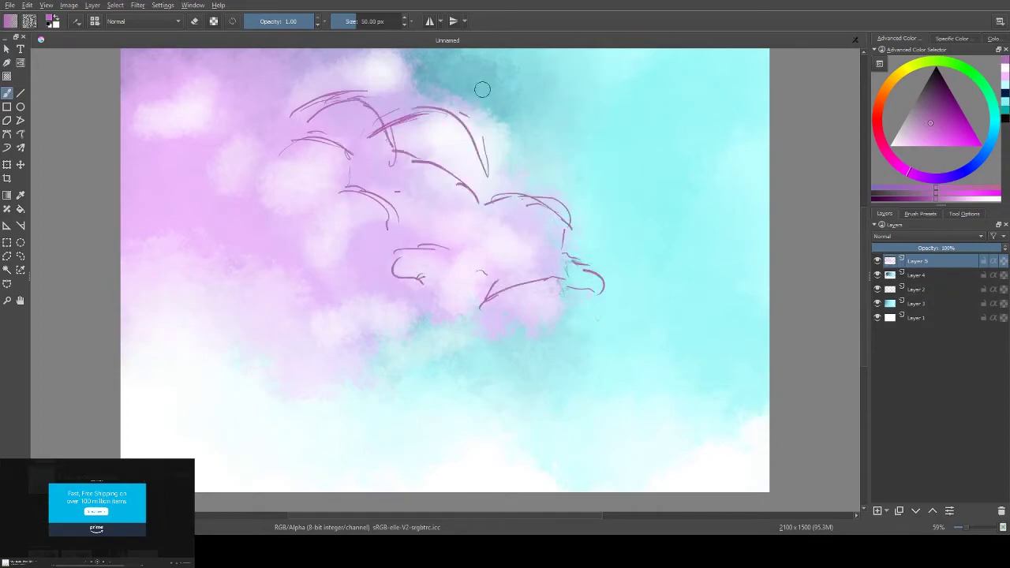
# Sketch purple outlines for the puffs in the upper-left part of the cloud
pyautogui.moveTo(128, 112); pyautogui.dragTo(180, 101)
pyautogui.moveTo(178, 95); pyautogui.dragTo(243, 114)
pyautogui.moveTo(185, 194); pyautogui.dragTo(288, 142)
pyautogui.moveTo(237, 180); pyautogui.dragTo(250, 219)
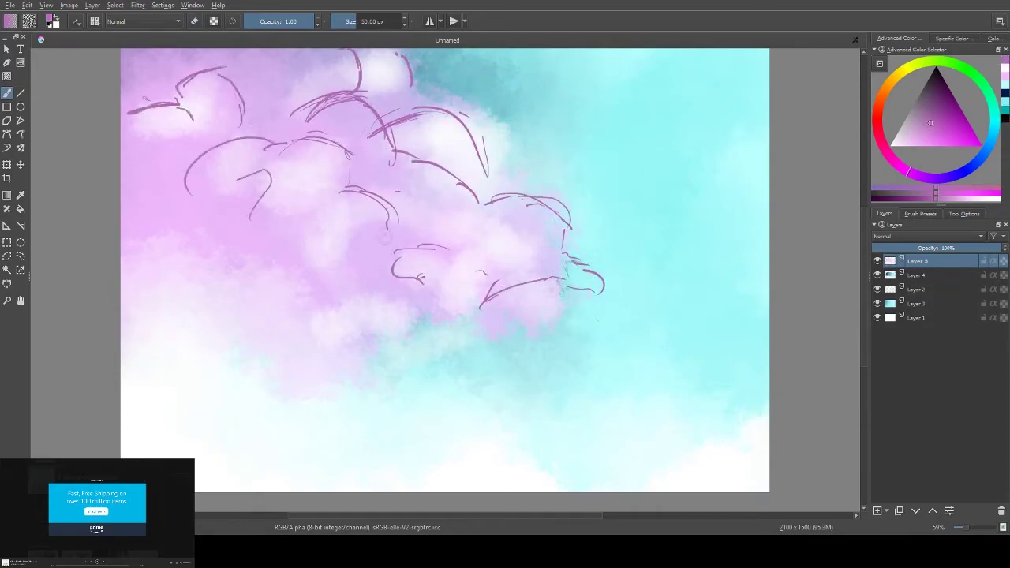
# Sketch the cloud's lower puffs and extend its right outline down toward the horizon
pyautogui.moveTo(360, 298); pyautogui.dragTo(445, 302)
pyautogui.moveTo(377, 280); pyautogui.dragTo(446, 272)
pyautogui.moveTo(517, 179); pyautogui.dragTo(574, 252)
pyautogui.moveTo(584, 284); pyautogui.dragTo(638, 330)
pyautogui.moveTo(438, 225); pyautogui.dragTo(497, 233)
pyautogui.moveTo(359, 311); pyautogui.dragTo(461, 319)
# Outline the foreground clouds from the canvas's left edge to its lower-right corner and add a horizontal streak behind them
pyautogui.moveTo(121, 269); pyautogui.dragTo(241, 268)
pyautogui.moveTo(224, 268); pyautogui.dragTo(304, 391)
pyautogui.moveTo(416, 368); pyautogui.dragTo(539, 372)
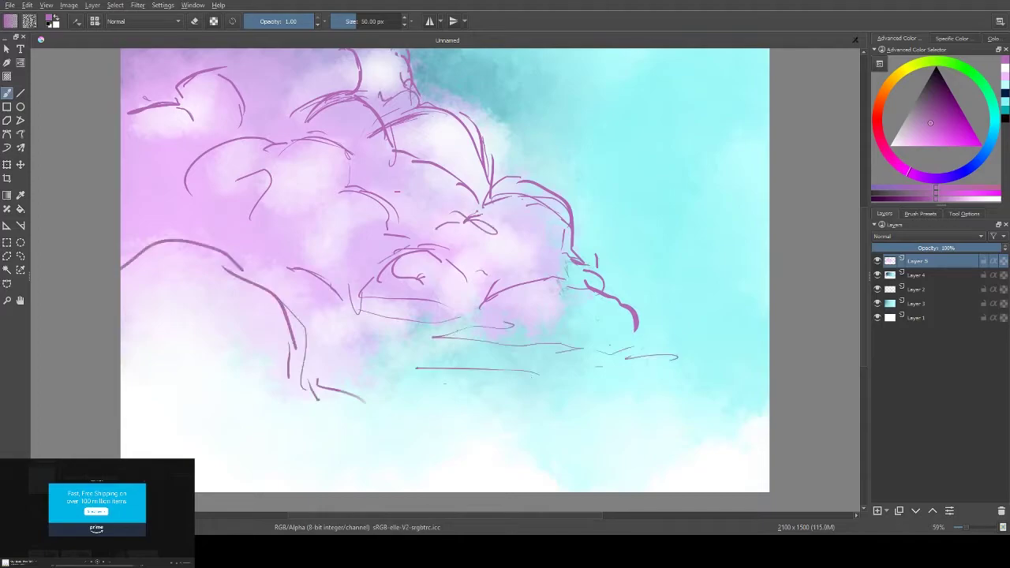
pyautogui.moveTo(402, 418); pyautogui.dragTo(460, 467)
pyautogui.moveTo(493, 462); pyautogui.dragTo(631, 489)
pyautogui.moveTo(643, 434); pyautogui.dragTo(758, 489)
# Add a new layer and hatch purple shadows at the cloud's left edge and between its central puffs
pyautogui.press('Insert')
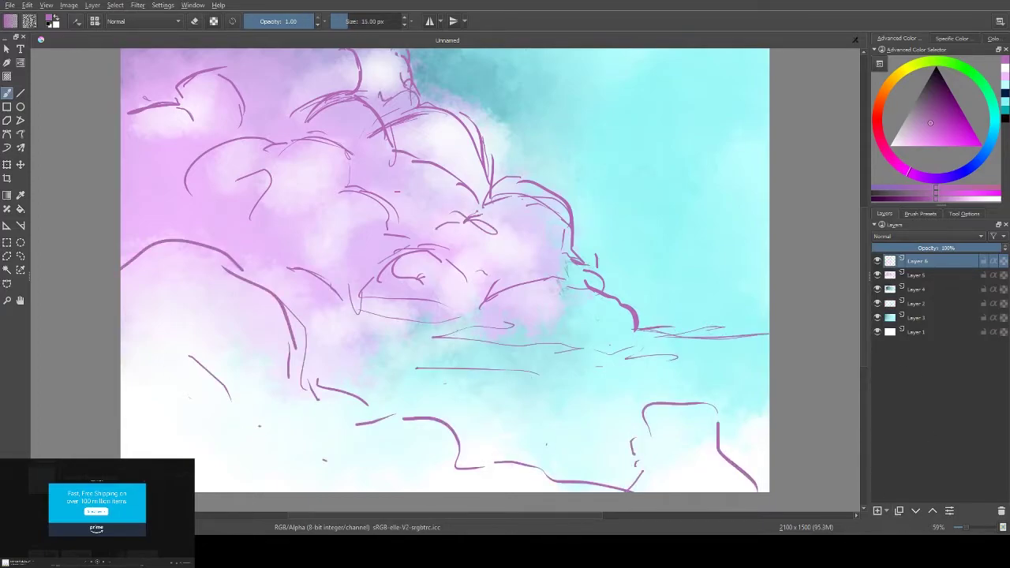
pyautogui.press('/')
pyautogui.press('/')
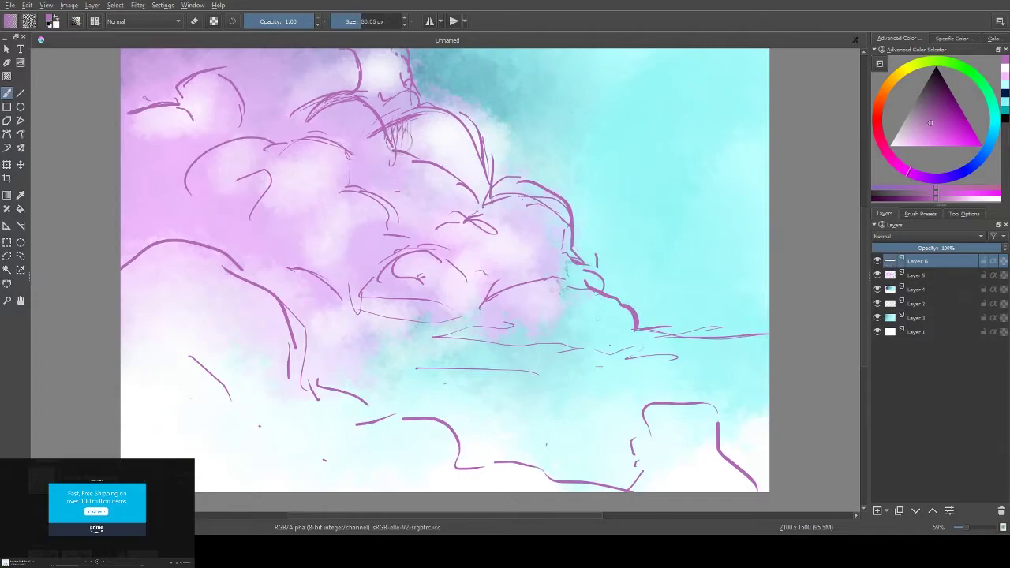
pyautogui.moveTo(379, 87); pyautogui.dragTo(418, 149)
pyautogui.moveTo(127, 252); pyautogui.dragTo(193, 158)
pyautogui.moveTo(253, 264); pyautogui.dragTo(311, 173)
pyautogui.moveTo(386, 240); pyautogui.dragTo(454, 197)
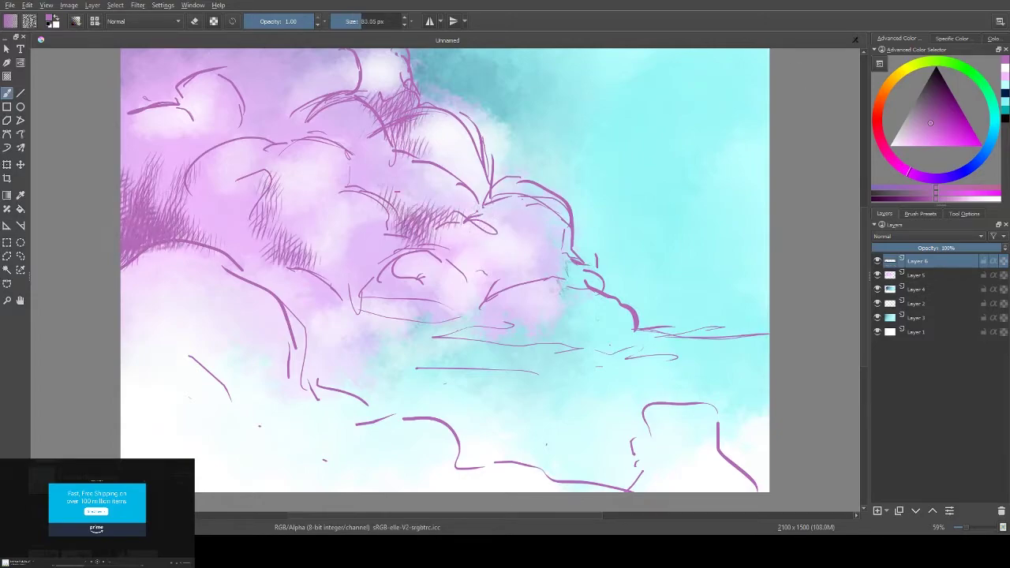
# Hatch the remaining shadows under the upper-left, central, right and lower puffs
pyautogui.moveTo(442, 378); pyautogui.dragTo(553, 268)
pyautogui.moveTo(375, 225); pyautogui.dragTo(433, 173)
pyautogui.moveTo(336, 304); pyautogui.dragTo(391, 237)
pyautogui.moveTo(221, 150); pyautogui.dragTo(299, 79)
pyautogui.moveTo(142, 103); pyautogui.dragTo(182, 72)
pyautogui.moveTo(294, 383); pyautogui.dragTo(331, 320)
pyautogui.moveTo(288, 359); pyautogui.dragTo(331, 292)
pyautogui.moveTo(320, 394); pyautogui.dragTo(362, 354)
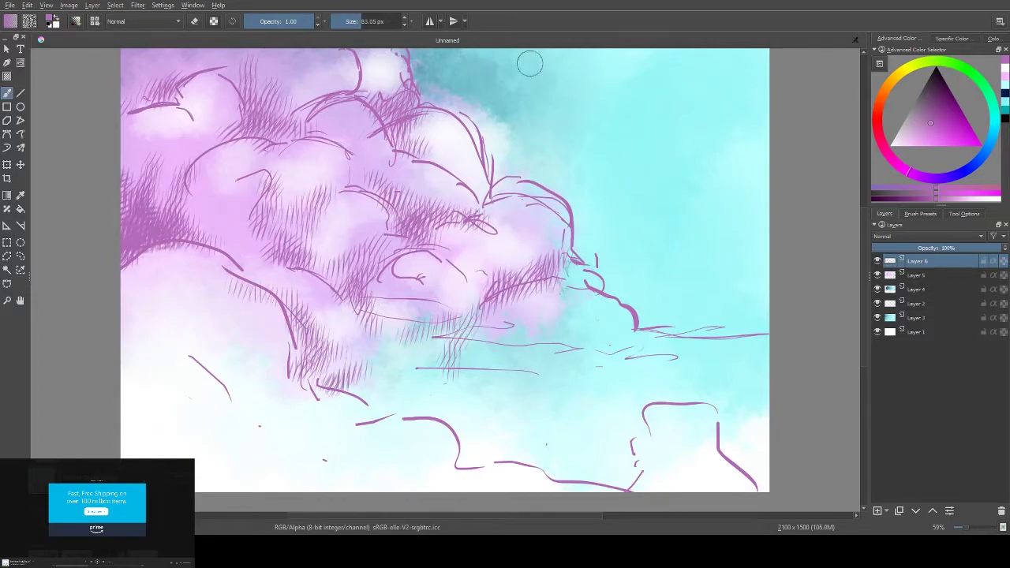
# Paint and blend deeper purple and sampled lilac shading over the puffs at the cloud's upper right
pyautogui.press('/')
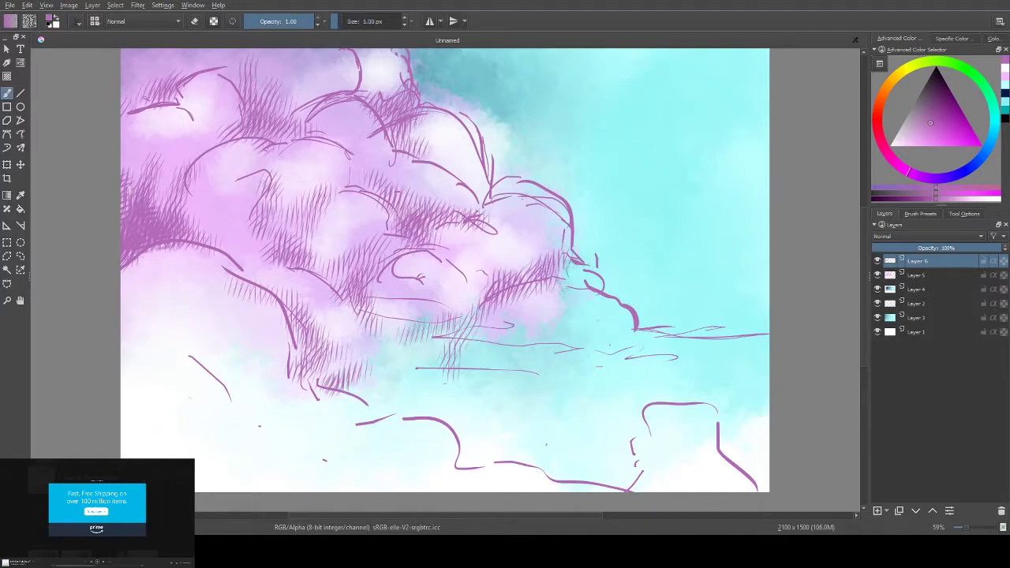
pyautogui.rightClick(402, 190)
pyautogui.click(400, 183)
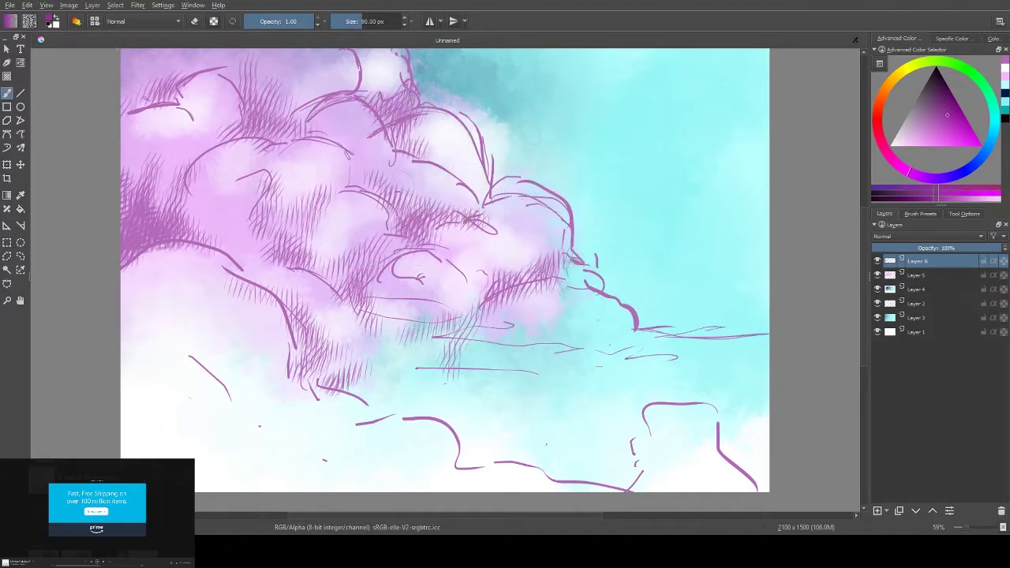
pyautogui.moveTo(504, 221)
pyautogui.mouseDown()
pyautogui.moveTo(394, 197)
pyautogui.moveTo(442, 194)
pyautogui.moveTo(505, 229)
pyautogui.moveTo(493, 170)
pyautogui.moveTo(398, 138)
pyautogui.moveTo(523, 193)
pyautogui.mouseUp()
pyautogui.keyDown('ctrl'); pyautogui.click(493, 136); pyautogui.keyUp('ctrl')
pyautogui.keyDown('ctrl'); pyautogui.click(458, 193); pyautogui.keyUp('ctrl')
pyautogui.rightClick(462, 153)
pyautogui.click(467, 157)
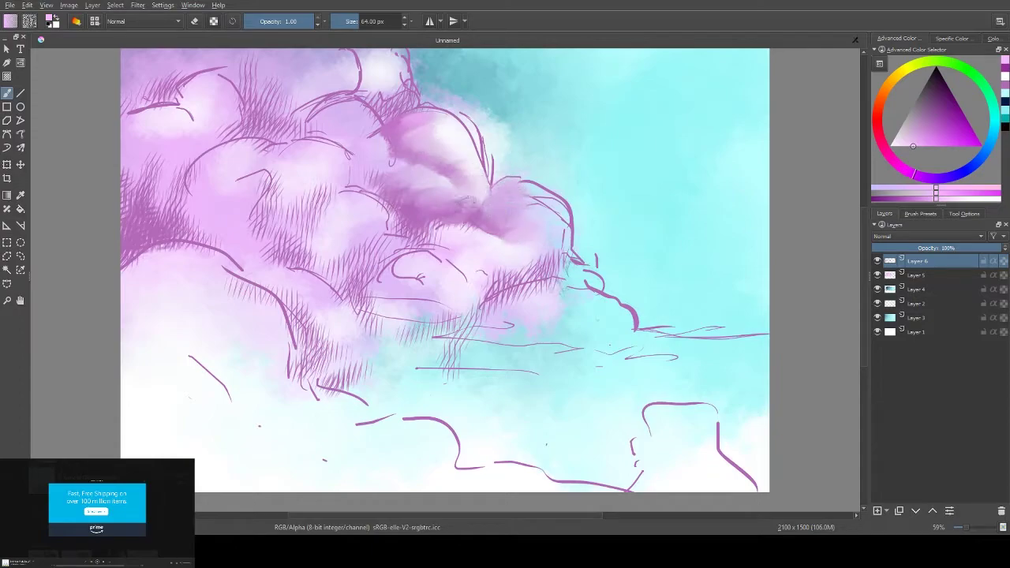
# Paint dark purple shadows from the cloud's left edge through its center to the right tip with a 64 px brush
pyautogui.rightClick(490, 153)
pyautogui.click(495, 157)
pyautogui.moveTo(201, 233); pyautogui.dragTo(126, 201)
pyautogui.moveTo(556, 264)
pyautogui.mouseDown()
pyautogui.moveTo(532, 268)
pyautogui.moveTo(564, 256)
pyautogui.moveTo(348, 276)
pyautogui.moveTo(371, 268)
pyautogui.moveTo(414, 225)
pyautogui.moveTo(308, 253)
pyautogui.moveTo(276, 244)
pyautogui.moveTo(260, 213)
pyautogui.moveTo(284, 225)
pyautogui.moveTo(335, 190)
pyautogui.moveTo(272, 118)
pyautogui.moveTo(245, 114)
pyautogui.moveTo(296, 102)
pyautogui.moveTo(217, 130)
pyautogui.moveTo(174, 186)
pyautogui.moveTo(299, 192)
pyautogui.mouseUp()
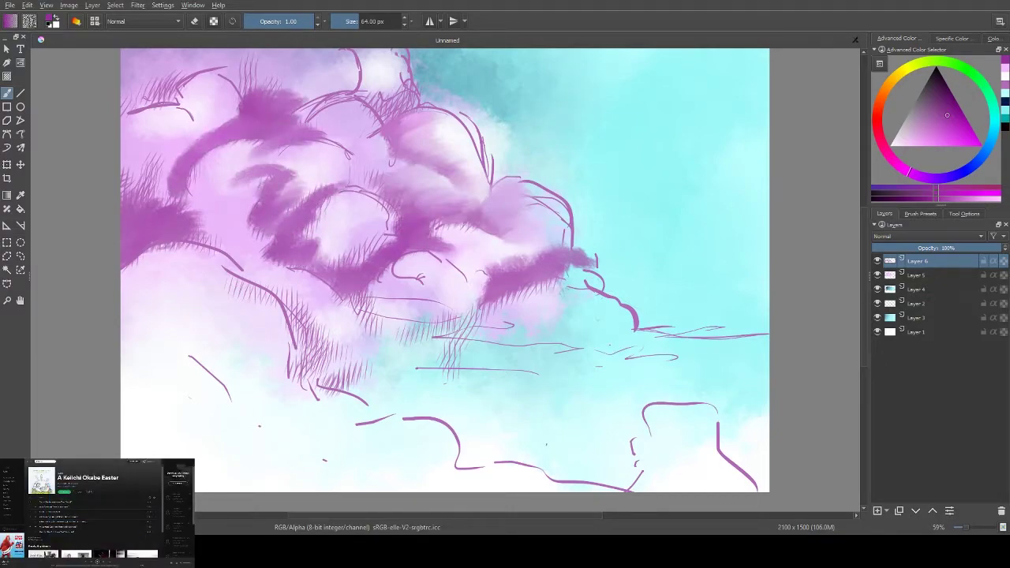
# Extend the dark purple shadows around the upper puffs and down over the cloud's lower hatching
pyautogui.moveTo(414, 119)
pyautogui.mouseDown()
pyautogui.moveTo(359, 67)
pyautogui.moveTo(355, 44)
pyautogui.mouseUp()
pyautogui.moveTo(134, 102)
pyautogui.mouseDown()
pyautogui.moveTo(158, 79)
pyautogui.moveTo(221, 64)
pyautogui.moveTo(252, 75)
pyautogui.mouseUp()
pyautogui.moveTo(411, 284); pyautogui.dragTo(347, 331)
pyautogui.moveTo(406, 260)
pyautogui.mouseDown()
pyautogui.moveTo(367, 335)
pyautogui.moveTo(300, 378)
pyautogui.mouseUp()
pyautogui.moveTo(371, 316); pyautogui.dragTo(299, 386)
# Blend the shadows into the cloud puffs using sampled lilac and dark purple at 64 px
pyautogui.keyDown('ctrl'); pyautogui.click(406, 277); pyautogui.keyUp('ctrl')
pyautogui.moveTo(409, 278)
pyautogui.mouseDown()
pyautogui.moveTo(327, 229)
pyautogui.moveTo(284, 185)
pyautogui.mouseUp()
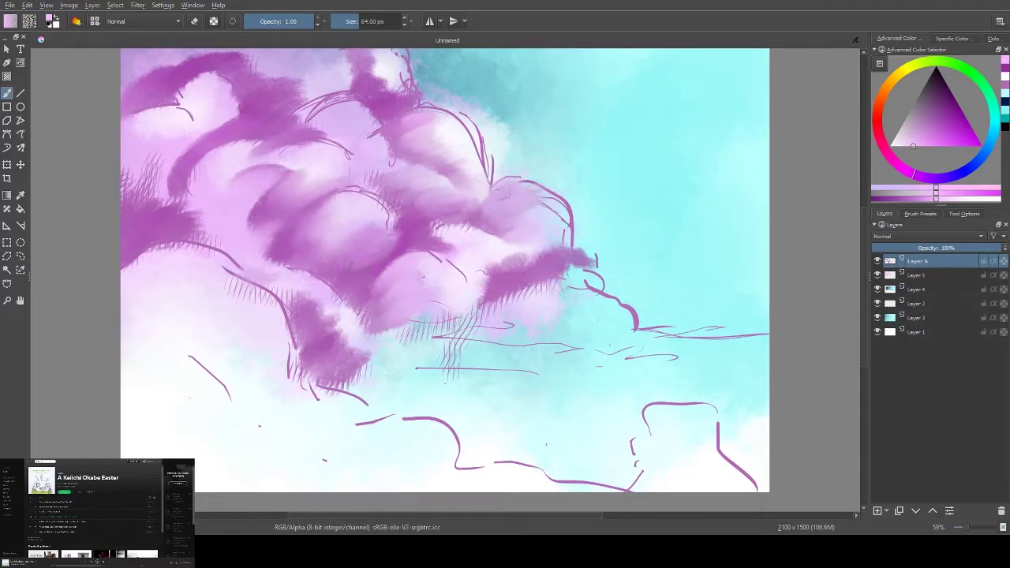
pyautogui.press('e')
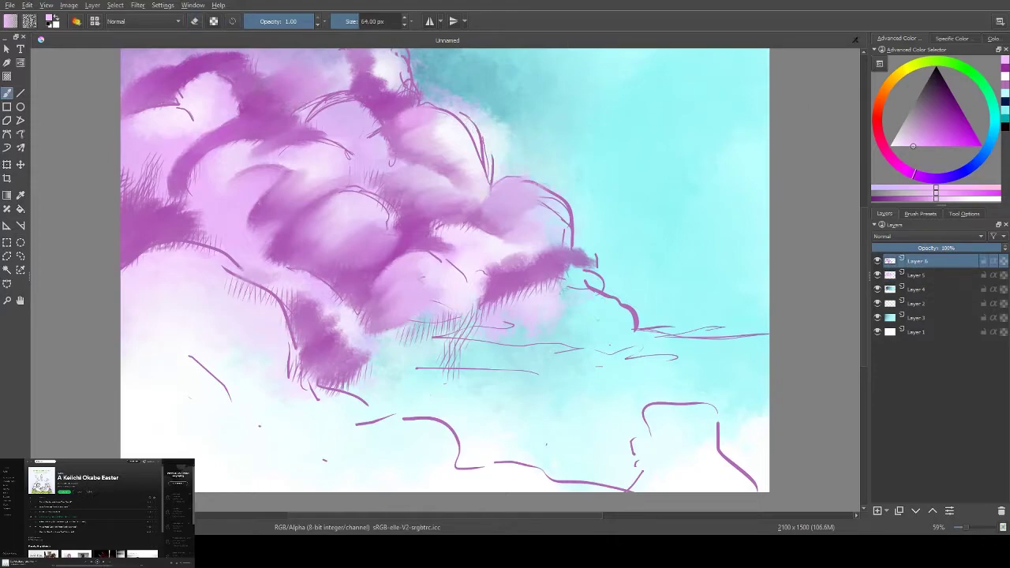
pyautogui.moveTo(355, 309); pyautogui.dragTo(327, 348)
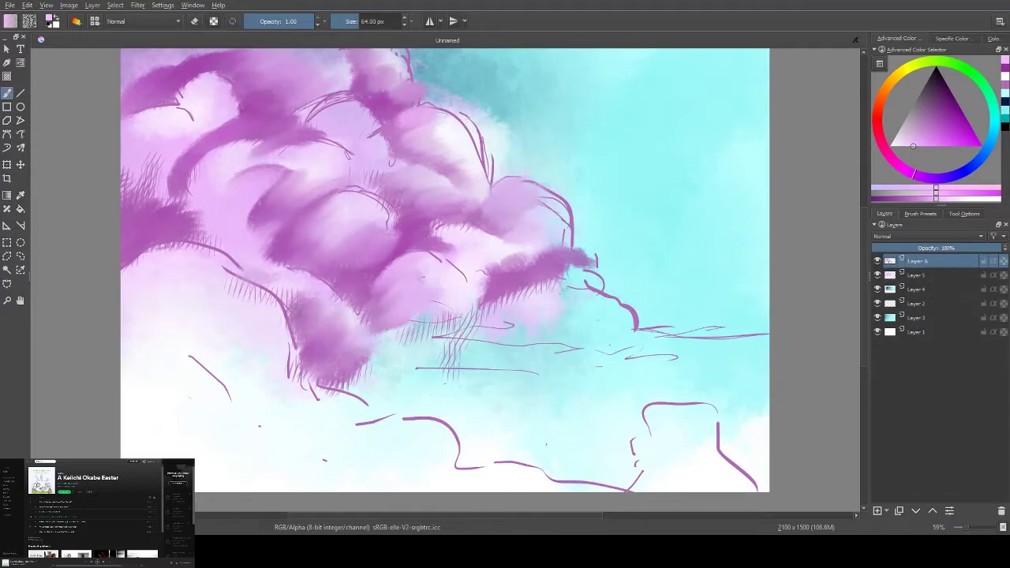
pyautogui.keyDown('ctrl'); pyautogui.click(466, 257); pyautogui.keyUp('ctrl')
pyautogui.moveTo(454, 260); pyautogui.dragTo(497, 304)
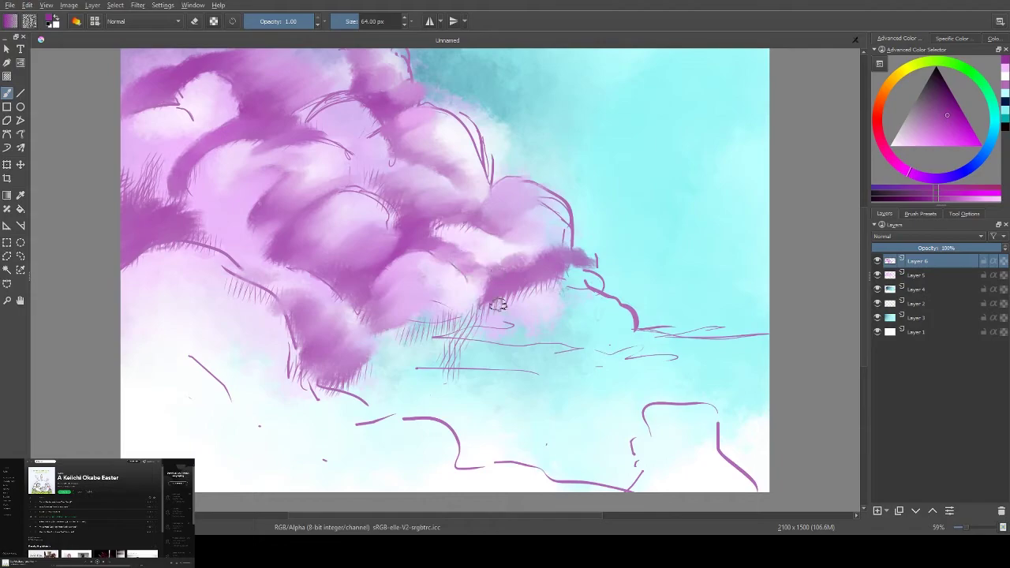
pyautogui.keyDown('ctrl'); pyautogui.click(497, 211); pyautogui.keyUp('ctrl')
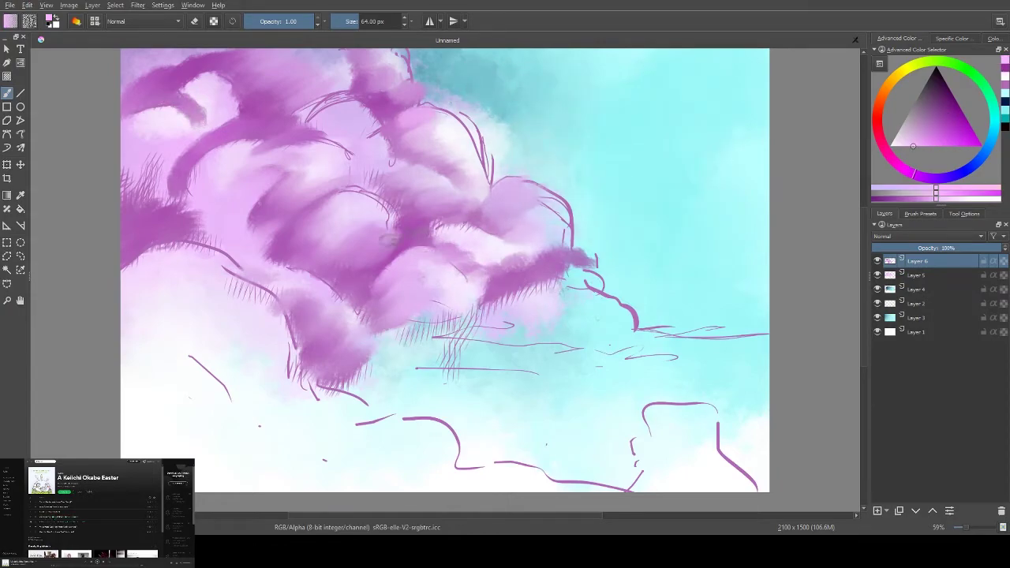
pyautogui.moveTo(439, 232); pyautogui.dragTo(468, 244)
# Paint white highlights on the central and right puffs to round out their forms
pyautogui.rightClick(617, 164)
pyautogui.click(608, 161)
pyautogui.moveTo(521, 201)
pyautogui.mouseDown()
pyautogui.moveTo(553, 214)
pyautogui.moveTo(580, 248)
pyautogui.moveTo(456, 222)
pyautogui.mouseUp()
pyautogui.moveTo(455, 282); pyautogui.dragTo(505, 276)
pyautogui.moveTo(444, 193); pyautogui.dragTo(312, 213)
pyautogui.moveTo(399, 224)
pyautogui.mouseDown()
pyautogui.moveTo(316, 146)
pyautogui.moveTo(368, 208)
pyautogui.moveTo(335, 151)
pyautogui.moveTo(410, 190)
pyautogui.moveTo(355, 162)
pyautogui.moveTo(378, 201)
pyautogui.moveTo(403, 174)
pyautogui.moveTo(466, 188)
pyautogui.mouseUp()
pyautogui.keyDown('ctrl'); pyautogui.click(370, 133); pyautogui.keyUp('ctrl')
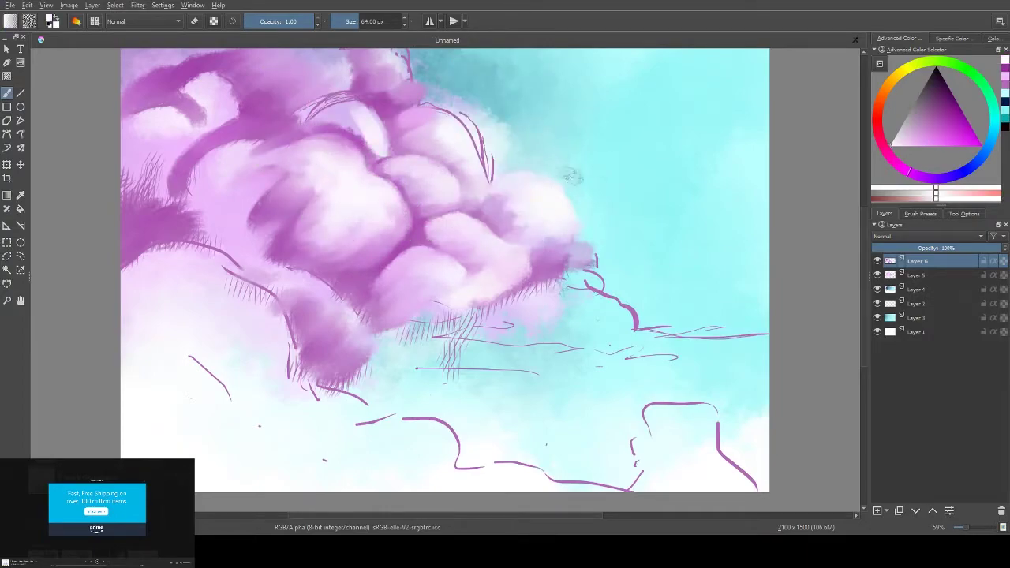
pyautogui.press('pagedown')
pyautogui.press('pagedown')
pyautogui.click(992, 143)
pyautogui.moveTo(544, 118)
pyautogui.keyDown('shift'); pyautogui.mouseDown()
pyautogui.moveTo(600, 118)
pyautogui.moveTo(552, 79)
pyautogui.mouseUp(); pyautogui.keyUp('shift')
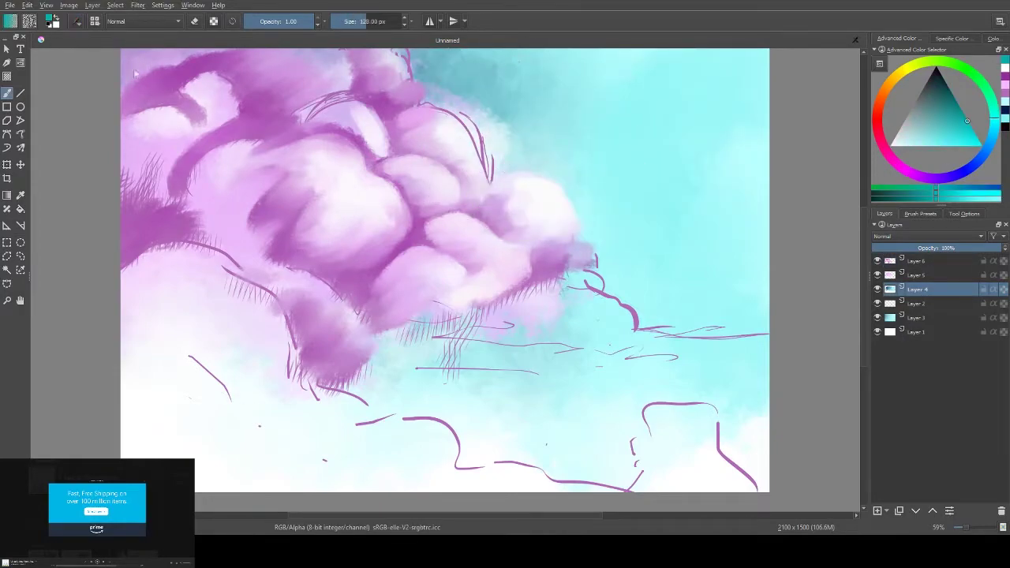
pyautogui.moveTo(474, 63); pyautogui.dragTo(568, 158)
pyautogui.hotkey('ctrl', 'z')
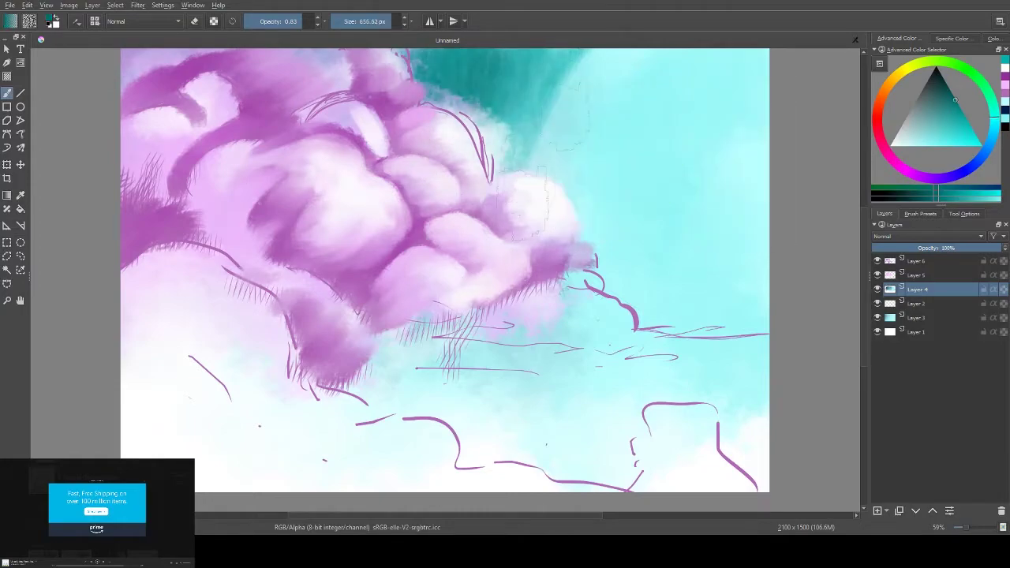
pyautogui.moveTo(552, 79); pyautogui.dragTo(710, 221)
pyautogui.hotkey('ctrl', 'z')
pyautogui.rightClick(613, 221)
pyautogui.click(587, 189)
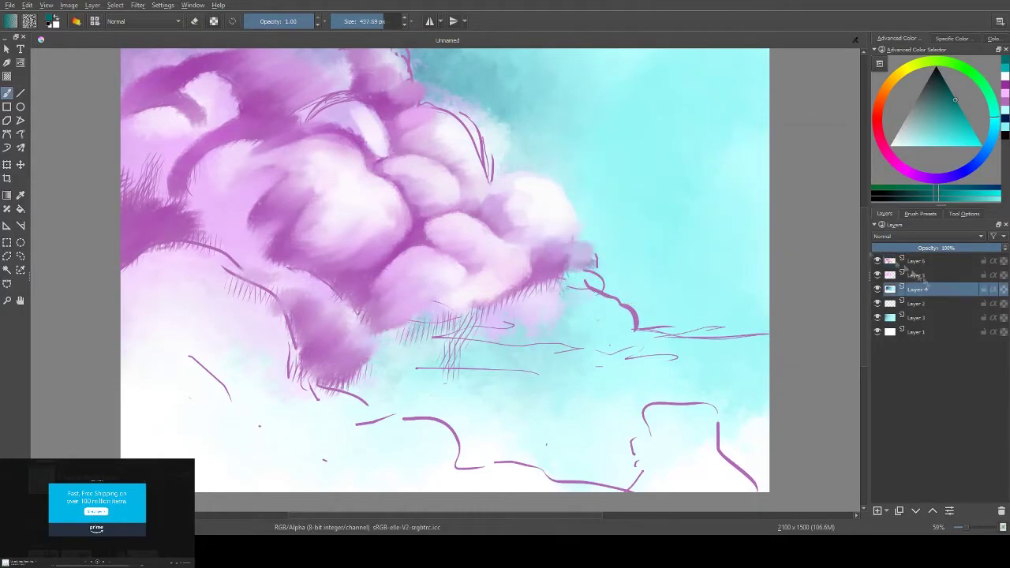
pyautogui.moveTo(473, 79); pyautogui.dragTo(654, 259)
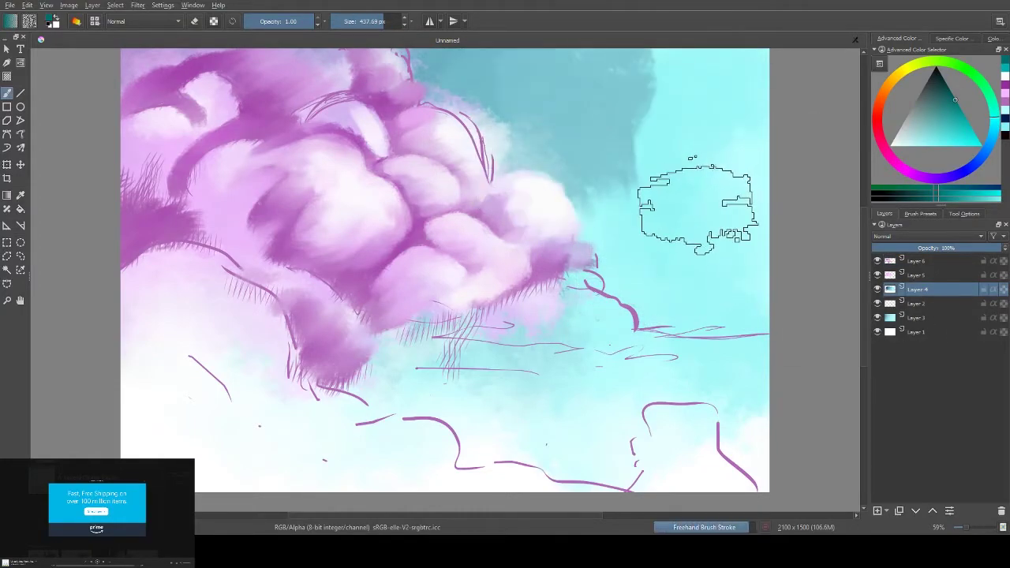
pyautogui.hotkey('ctrl', 'z')
# Return to Layer 6 and paint white highlights over the upper-right puffs with a 64 px brush
pyautogui.rightClick(654, 271)
pyautogui.click(717, 278)
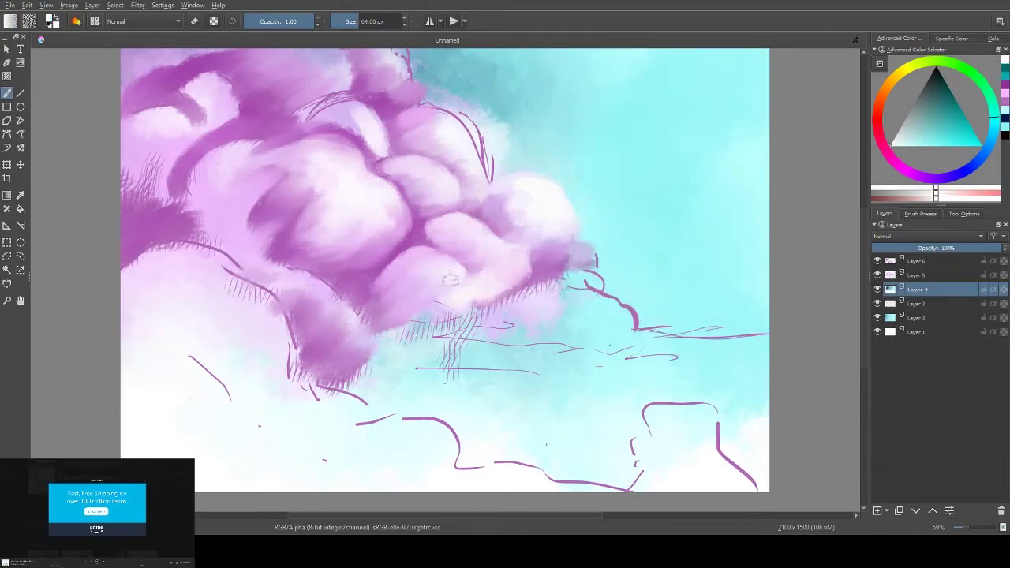
pyautogui.press('pageup')
pyautogui.press('pageup')
pyautogui.moveTo(442, 169)
pyautogui.mouseDown()
pyautogui.moveTo(478, 158)
pyautogui.moveTo(438, 113)
pyautogui.mouseUp()
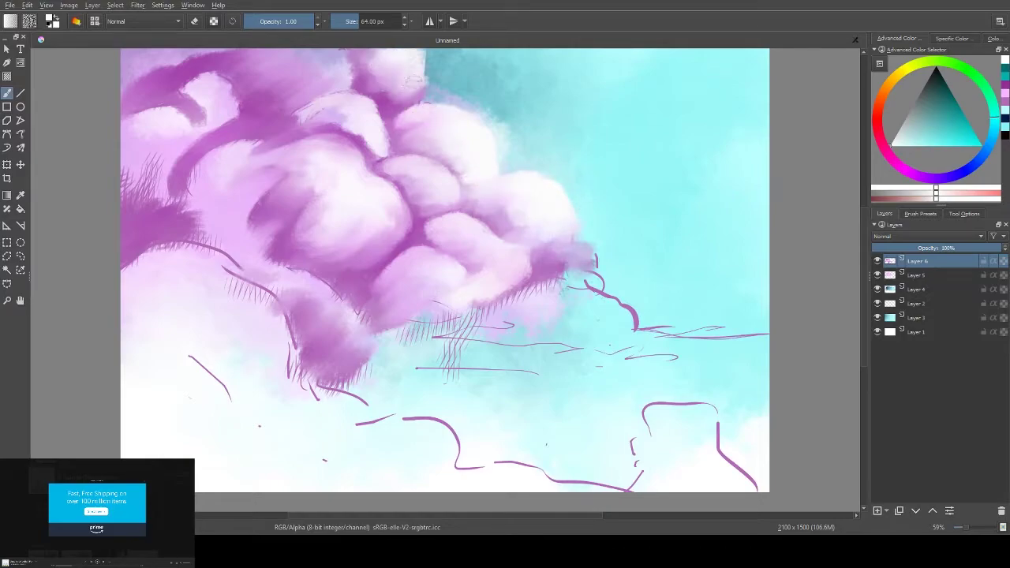
# Round out the upper-center and upper-left puffs with white highlights, covering their remaining sketch lines
pyautogui.rightClick(407, 142)
pyautogui.rightClick(430, 140)
pyautogui.rightClick(450, 142)
pyautogui.click(450, 132)
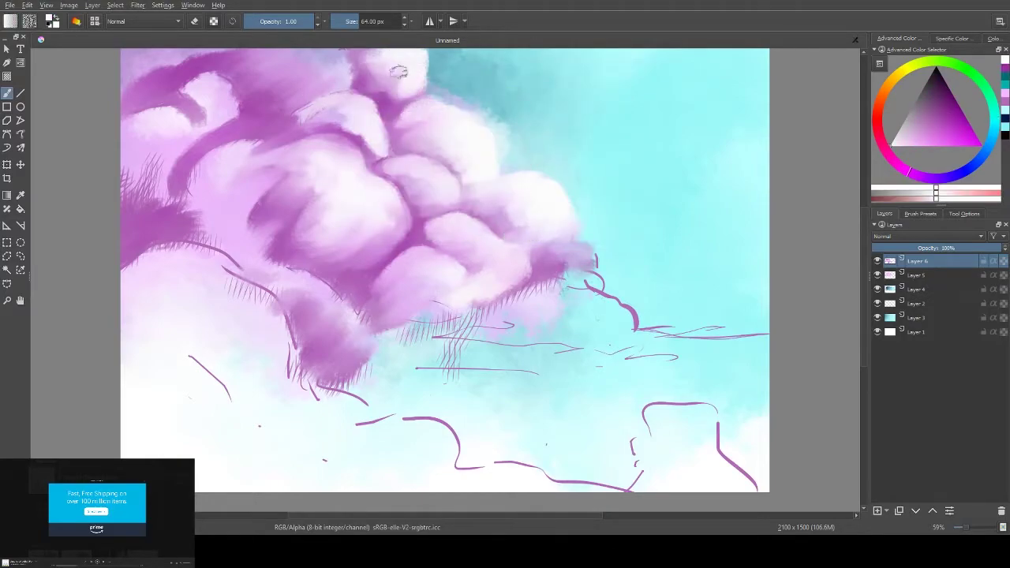
pyautogui.moveTo(369, 122)
pyautogui.mouseDown()
pyautogui.moveTo(331, 116)
pyautogui.moveTo(377, 118)
pyautogui.moveTo(336, 69)
pyautogui.mouseUp()
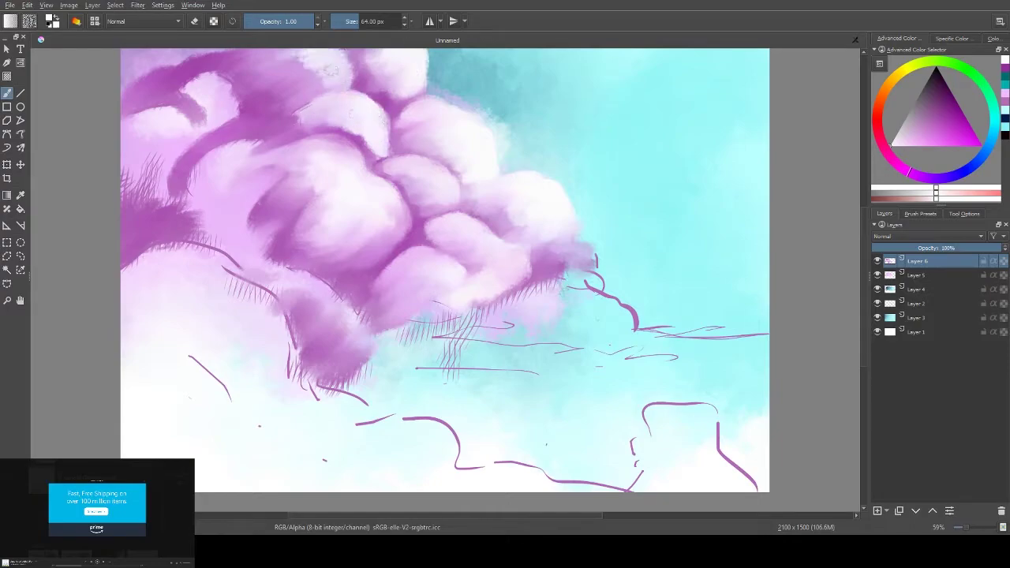
pyautogui.moveTo(221, 95)
pyautogui.mouseDown()
pyautogui.moveTo(211, 85)
pyautogui.moveTo(197, 113)
pyautogui.mouseUp()
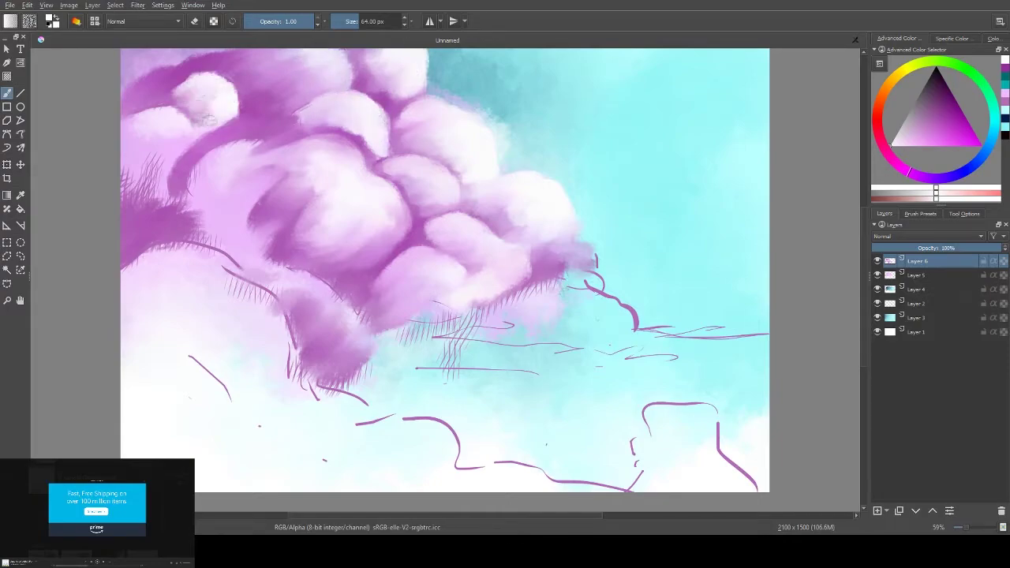
pyautogui.moveTo(162, 149)
pyautogui.mouseDown()
pyautogui.moveTo(146, 177)
pyautogui.moveTo(137, 146)
pyautogui.mouseUp()
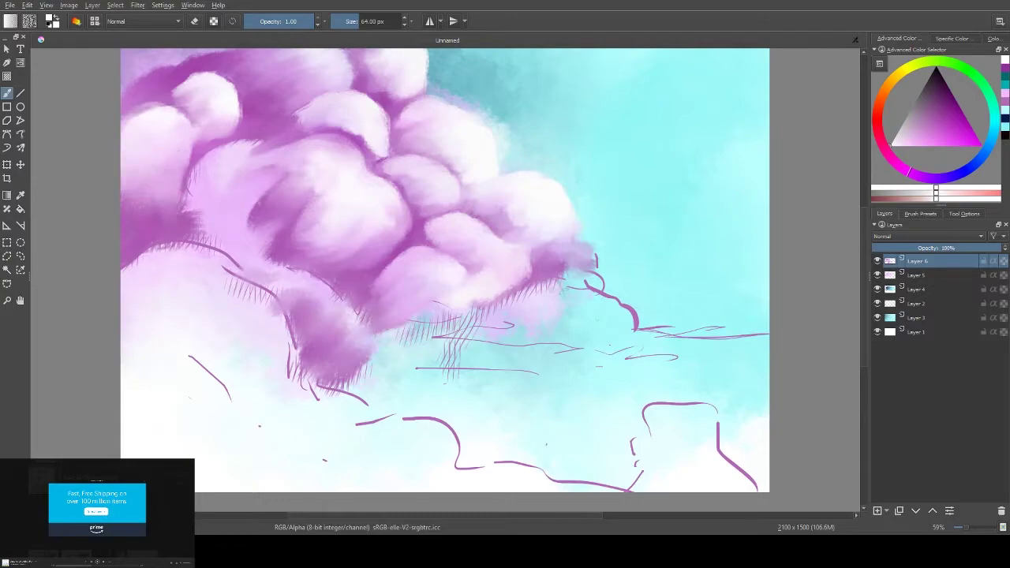
# Build up the left-centre puffs with white highlights and sampled lilac and purple using the 64 px brush
pyautogui.moveTo(233, 154)
pyautogui.mouseDown()
pyautogui.moveTo(197, 221)
pyautogui.moveTo(132, 134)
pyautogui.mouseUp()
pyautogui.keyDown('ctrl'); pyautogui.click(239, 145); pyautogui.keyUp('ctrl')
pyautogui.moveTo(281, 275)
pyautogui.mouseDown()
pyautogui.moveTo(229, 249)
pyautogui.moveTo(193, 207)
pyautogui.mouseUp()
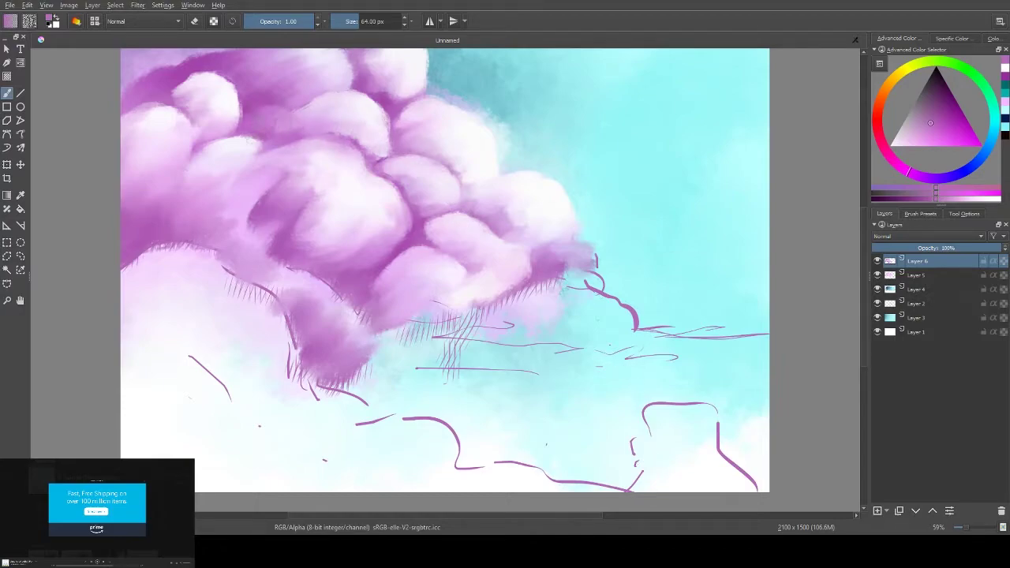
pyautogui.keyDown('ctrl'); pyautogui.click(344, 230); pyautogui.keyUp('ctrl')
pyautogui.moveTo(268, 241)
pyautogui.mouseDown()
pyautogui.moveTo(243, 223)
pyautogui.moveTo(261, 178)
pyautogui.moveTo(226, 145)
pyautogui.moveTo(236, 249)
pyautogui.moveTo(331, 300)
pyautogui.moveTo(269, 316)
pyautogui.moveTo(324, 339)
pyautogui.mouseUp()
# Paint white highlights on the upper-left and central puffs and along the cloud's lower right edge, sampling colors from the canvas
pyautogui.keyDown('ctrl'); pyautogui.click(347, 284); pyautogui.keyUp('ctrl')
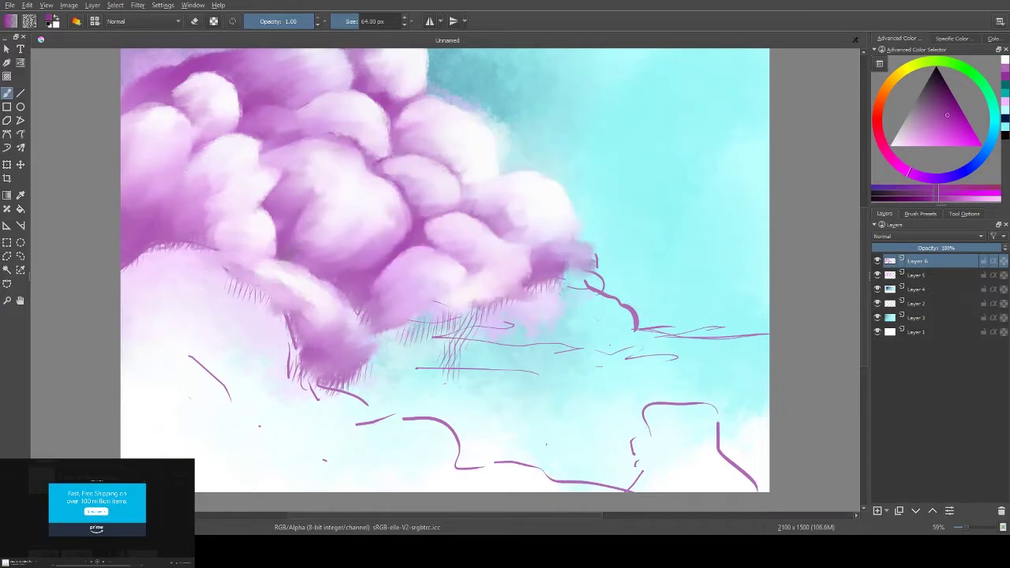
pyautogui.moveTo(339, 284); pyautogui.dragTo(295, 268)
pyautogui.keyDown('ctrl'); pyautogui.click(249, 161); pyautogui.keyUp('ctrl')
pyautogui.moveTo(205, 56)
pyautogui.mouseDown()
pyautogui.moveTo(150, 79)
pyautogui.moveTo(221, 52)
pyautogui.moveTo(237, 71)
pyautogui.moveTo(142, 102)
pyautogui.mouseUp()
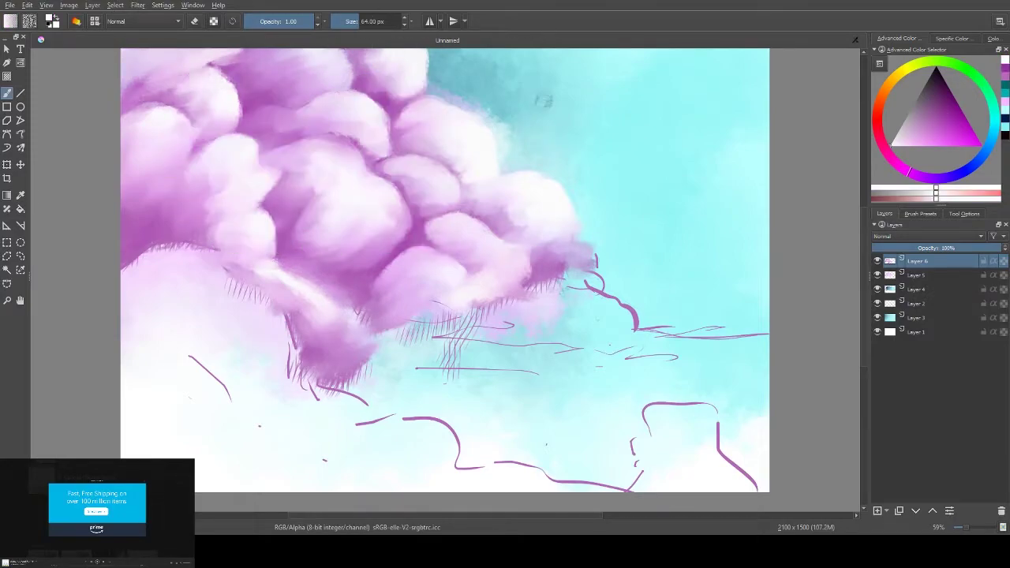
pyautogui.moveTo(372, 226); pyautogui.dragTo(325, 187)
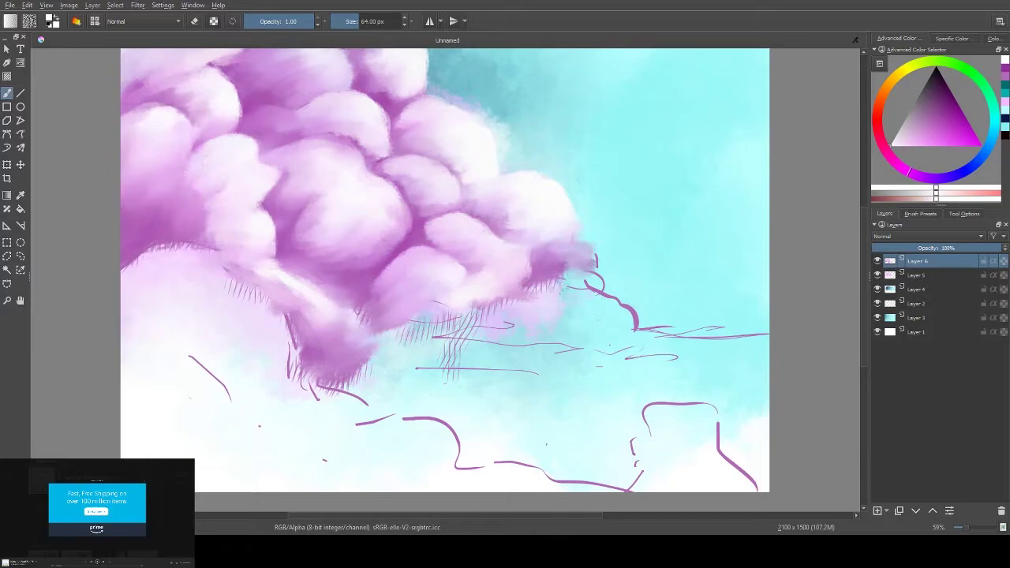
pyautogui.moveTo(292, 292)
pyautogui.mouseDown()
pyautogui.moveTo(355, 336)
pyautogui.moveTo(453, 323)
pyautogui.moveTo(599, 272)
pyautogui.moveTo(608, 292)
pyautogui.moveTo(598, 292)
pyautogui.moveTo(587, 316)
pyautogui.mouseUp()
# Sample dark purple and lay horizontal shadow streaks along the base of the large cloud, extending toward the right canvas edge
pyautogui.keyDown('ctrl'); pyautogui.click(584, 296); pyautogui.keyUp('ctrl')
pyautogui.moveTo(480, 328); pyautogui.dragTo(529, 324)
pyautogui.moveTo(568, 323); pyautogui.dragTo(605, 311)
pyautogui.moveTo(611, 349); pyautogui.dragTo(679, 341)
pyautogui.moveTo(446, 307); pyautogui.dragTo(481, 304)
pyautogui.moveTo(434, 347); pyautogui.dragTo(469, 338)
pyautogui.moveTo(457, 367)
pyautogui.mouseDown()
pyautogui.moveTo(611, 359)
pyautogui.moveTo(750, 367)
pyautogui.mouseUp()
pyautogui.moveTo(363, 373); pyautogui.dragTo(718, 364)
pyautogui.moveTo(442, 347); pyautogui.dragTo(600, 323)
pyautogui.moveTo(430, 366); pyautogui.dragTo(568, 347)
# Shade behind the rounded foreground cloud at lower left with purple, and cover its sketched edge with white to define the shape
pyautogui.moveTo(363, 386); pyautogui.dragTo(269, 292)
pyautogui.moveTo(268, 277); pyautogui.dragTo(134, 245)
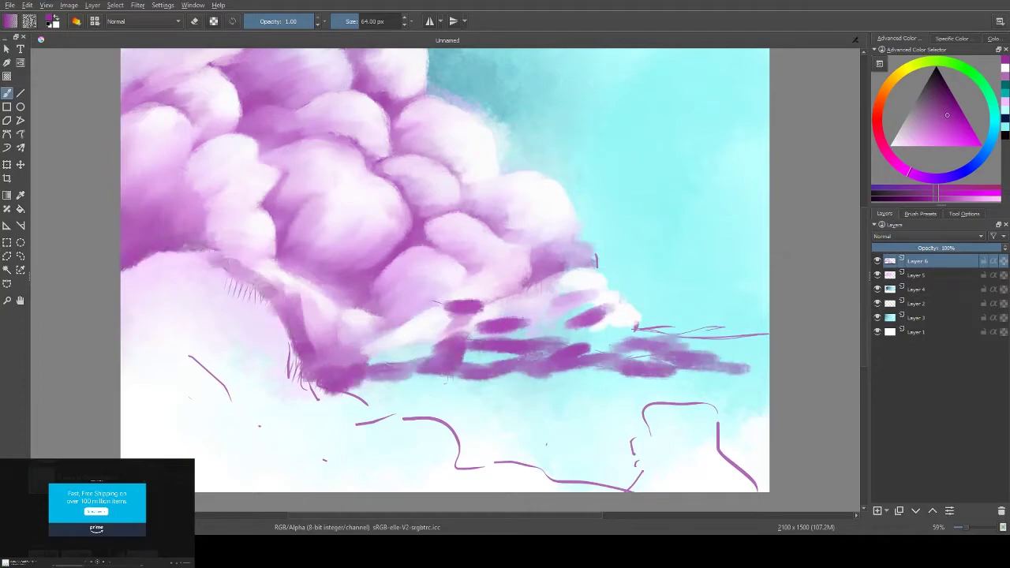
pyautogui.keyDown('ctrl'); pyautogui.click(701, 249); pyautogui.keyUp('ctrl')
pyautogui.moveTo(308, 385)
pyautogui.mouseDown()
pyautogui.moveTo(225, 268)
pyautogui.moveTo(199, 261)
pyautogui.moveTo(248, 248)
pyautogui.moveTo(172, 167)
pyautogui.mouseUp()
pyautogui.moveTo(154, 269)
pyautogui.mouseDown()
pyautogui.moveTo(236, 315)
pyautogui.moveTo(303, 390)
pyautogui.mouseUp()
# Soften the lower-right puffs with white and sampled lilac, reducing the dark purple patches between them
pyautogui.moveTo(623, 328); pyautogui.dragTo(580, 264)
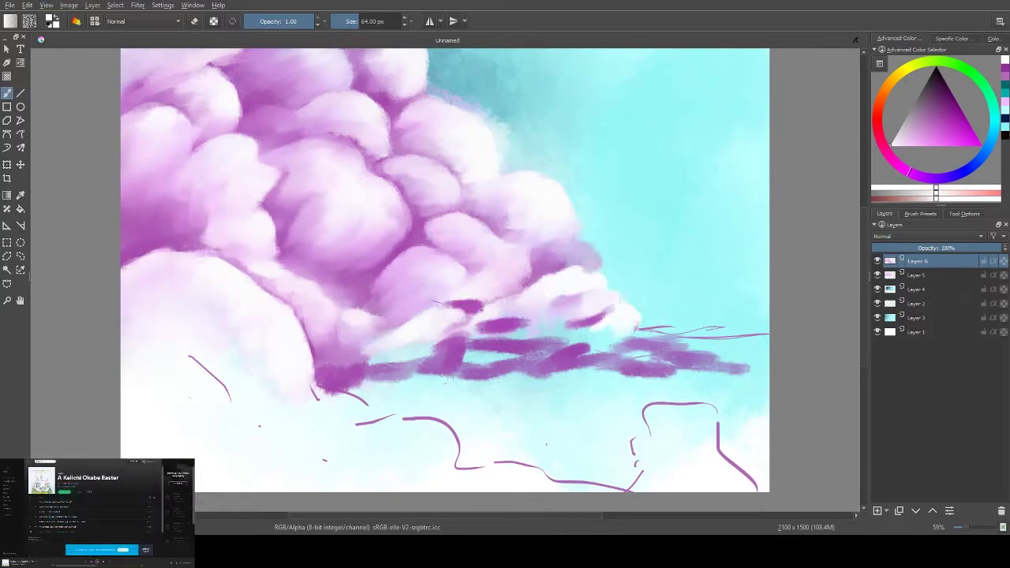
pyautogui.moveTo(615, 325)
pyautogui.mouseDown()
pyautogui.moveTo(449, 312)
pyautogui.moveTo(509, 284)
pyautogui.moveTo(485, 237)
pyautogui.mouseUp()
pyautogui.keyDown('ctrl'); pyautogui.click(508, 268); pyautogui.keyUp('ctrl')
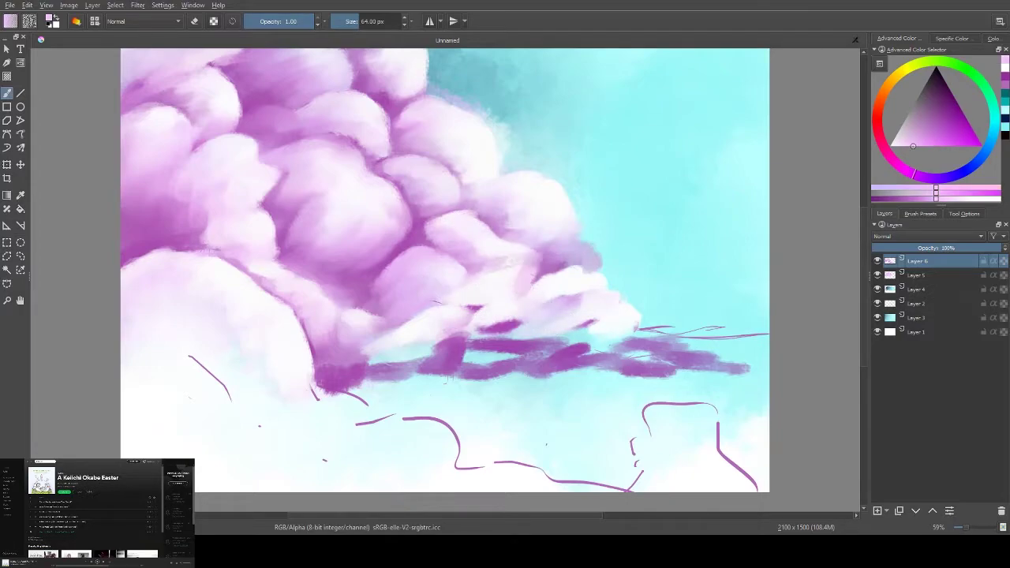
pyautogui.rightClick(501, 226)
pyautogui.rightClick(500, 226)
pyautogui.rightClick(500, 226)
pyautogui.click(483, 221)
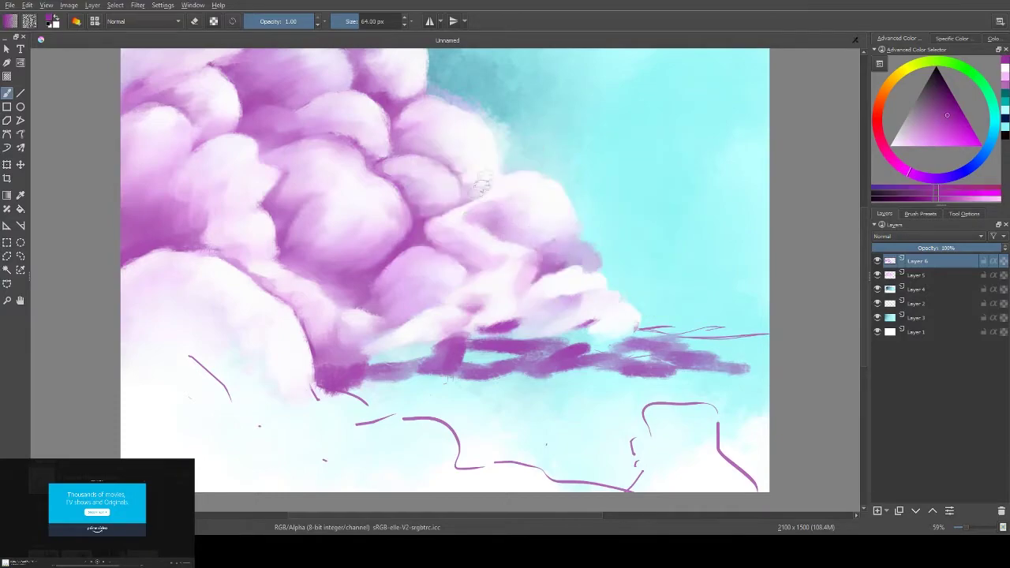
# Refine the central and upper-right puffs by alternating dark purple shadows with white and lilac highlights, using 50 and 64 px brush sizes
pyautogui.rightClick(456, 150)
pyautogui.click(383, 150)
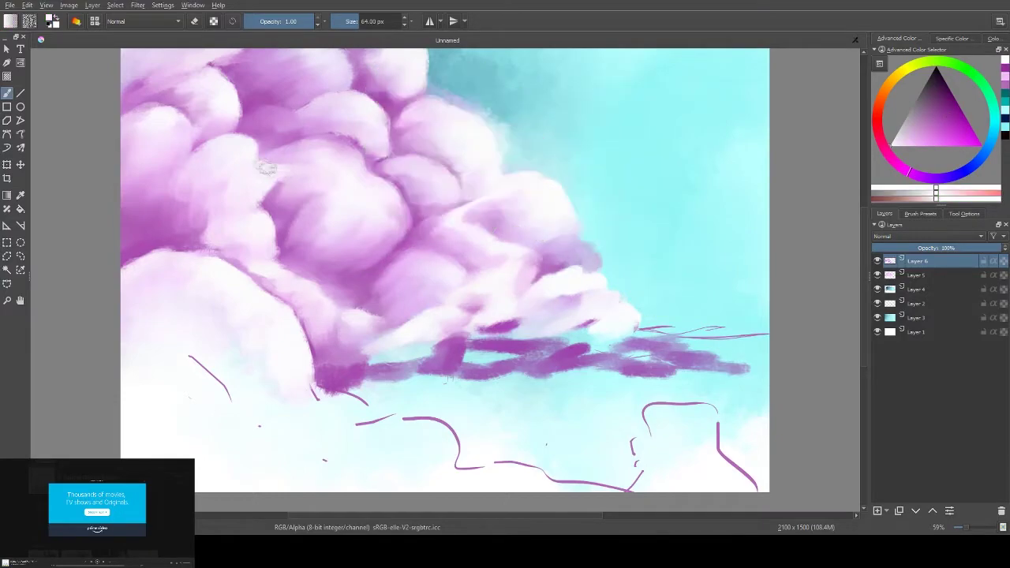
pyautogui.rightClick(385, 217)
pyautogui.click(280, 160)
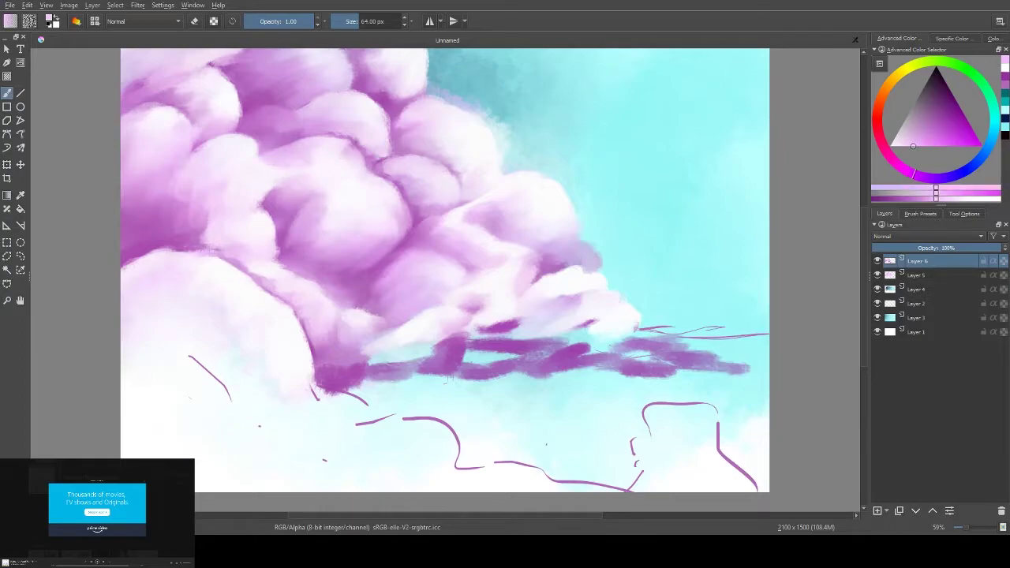
pyautogui.rightClick(521, 150)
pyautogui.click(454, 150)
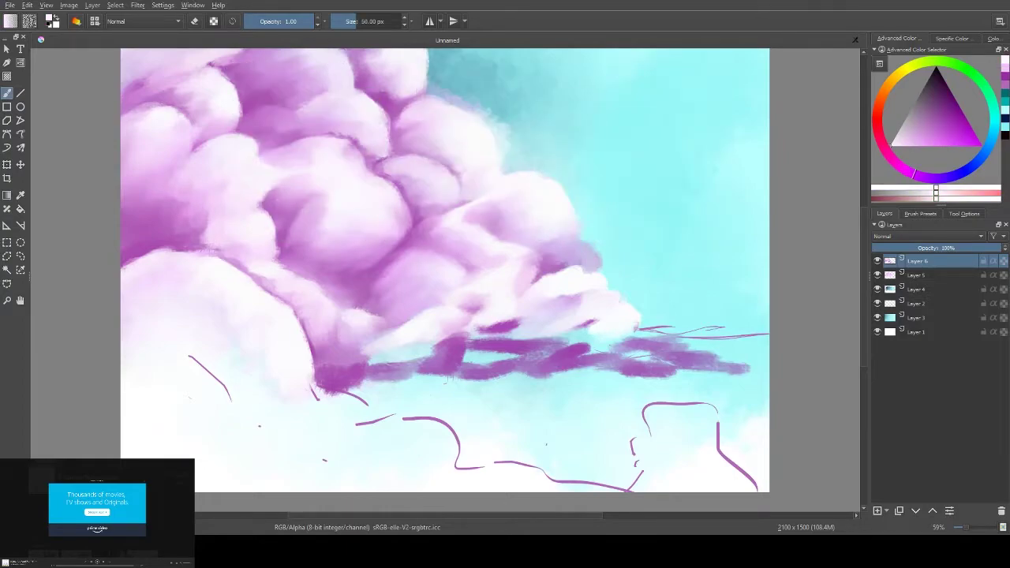
pyautogui.rightClick(366, 153)
pyautogui.click(331, 150)
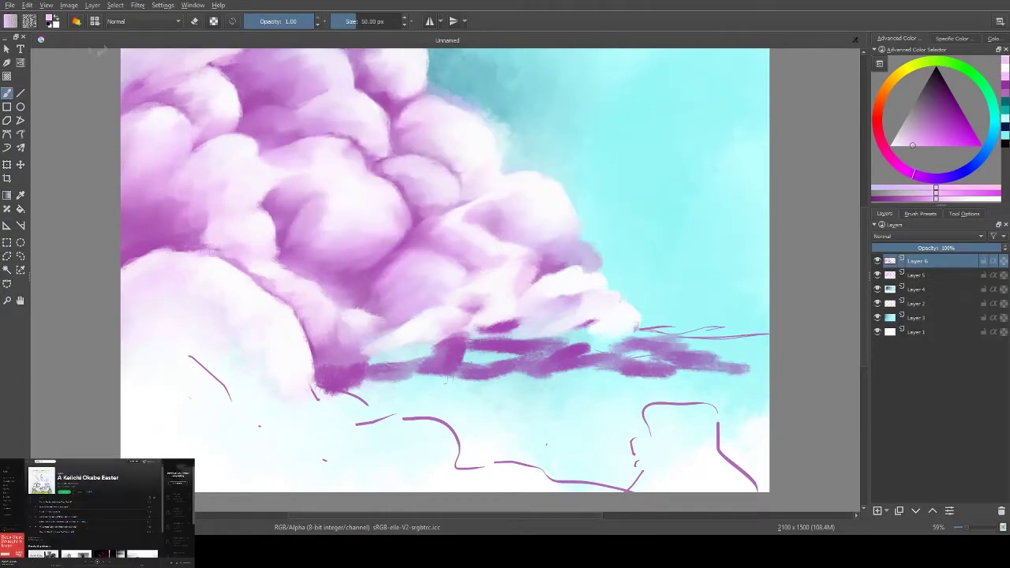
pyautogui.moveTo(343, 155)
pyautogui.mouseDown()
pyautogui.moveTo(273, 167)
pyautogui.moveTo(354, 153)
pyautogui.moveTo(401, 229)
pyautogui.mouseUp()
pyautogui.moveTo(368, 107); pyautogui.dragTo(367, 135)
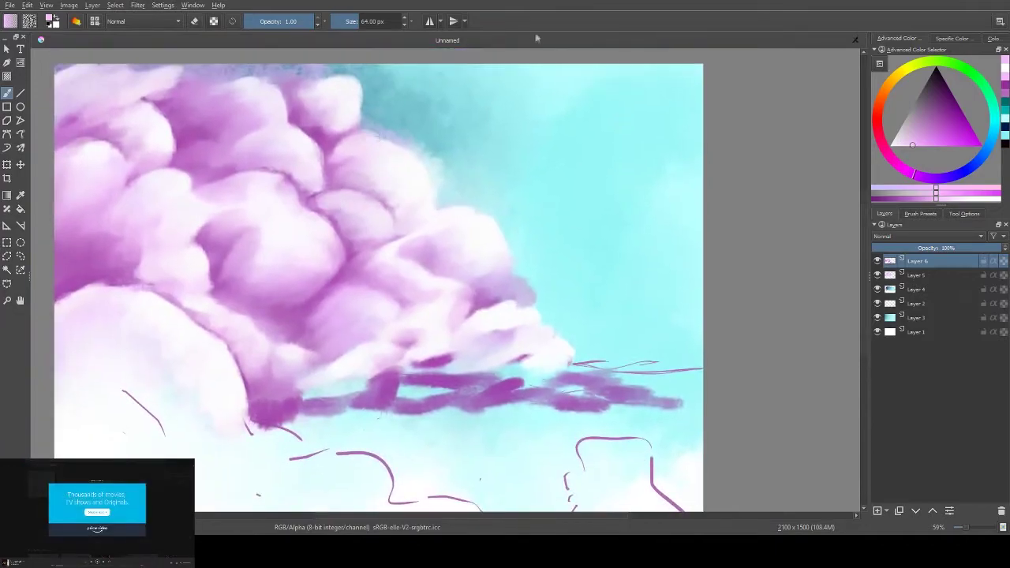
# Extend the topmost puffs to the canvas's upper edge with white highlights, and model the upper-left puffs with sampled purple shadows
pyautogui.keyDown('ctrl'); pyautogui.click(455, 224); pyautogui.keyUp('ctrl')
pyautogui.moveTo(347, 85)
pyautogui.mouseDown()
pyautogui.moveTo(391, 150)
pyautogui.moveTo(307, 110)
pyautogui.moveTo(303, 119)
pyautogui.moveTo(300, 71)
pyautogui.moveTo(252, 77)
pyautogui.moveTo(278, 111)
pyautogui.moveTo(328, 122)
pyautogui.mouseUp()
pyautogui.hotkey('ctrl', 'z')
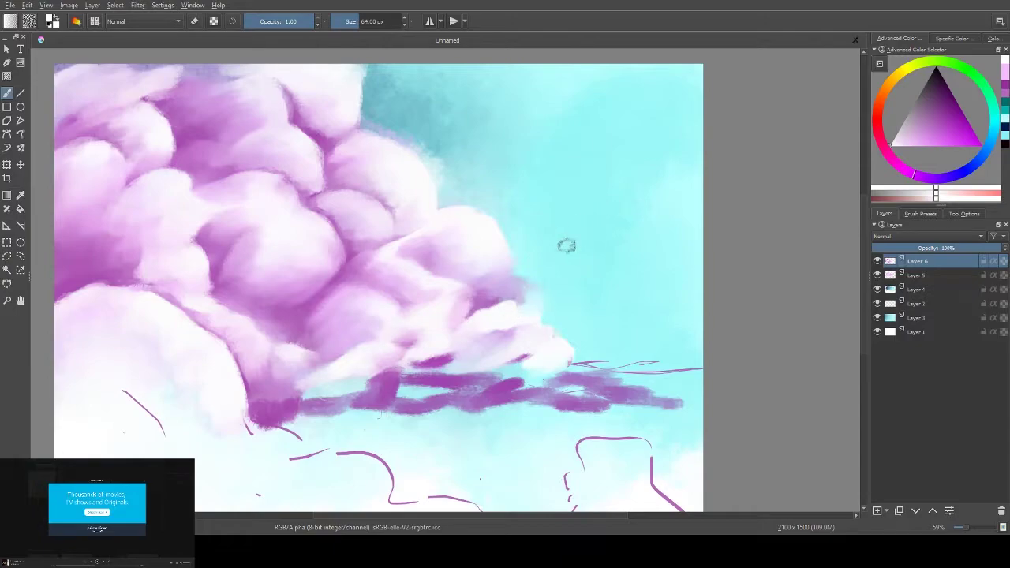
pyautogui.moveTo(245, 81)
pyautogui.mouseDown()
pyautogui.moveTo(195, 93)
pyautogui.moveTo(162, 82)
pyautogui.mouseUp()
pyautogui.keyDown('ctrl'); pyautogui.click(213, 150); pyautogui.keyUp('ctrl')
pyautogui.moveTo(265, 71)
pyautogui.mouseDown()
pyautogui.moveTo(189, 83)
pyautogui.moveTo(158, 109)
pyautogui.moveTo(221, 99)
pyautogui.moveTo(67, 71)
pyautogui.mouseUp()
pyautogui.keyDown('ctrl'); pyautogui.click(170, 102); pyautogui.keyUp('ctrl')
# Paint white puffs over the purple streaks at the cloud's base and faint wisps in the sky, undoing the last stroke
pyautogui.moveTo(592, 370)
pyautogui.mouseDown()
pyautogui.moveTo(300, 393)
pyautogui.moveTo(465, 395)
pyautogui.moveTo(601, 363)
pyautogui.moveTo(678, 406)
pyautogui.moveTo(659, 412)
pyautogui.mouseUp()
pyautogui.moveTo(616, 319); pyautogui.dragTo(643, 314)
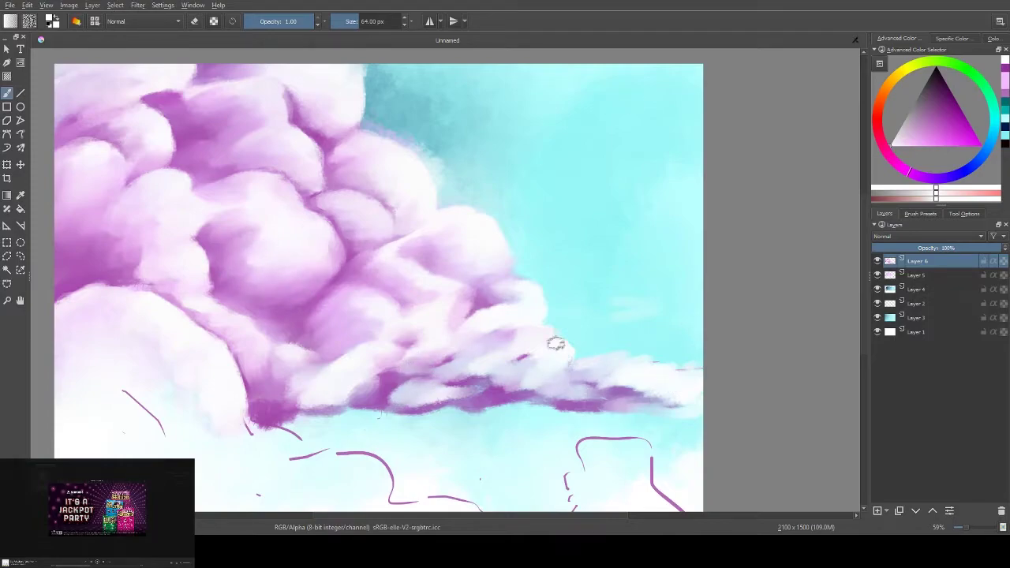
pyautogui.hotkey('ctrl', 'z')
# Cover the remaining sketch lines of the low foreground clouds with white
pyautogui.moveTo(261, 467)
pyautogui.mouseDown()
pyautogui.moveTo(253, 429)
pyautogui.moveTo(237, 449)
pyautogui.mouseUp()
pyautogui.moveTo(580, 505)
pyautogui.mouseDown()
pyautogui.moveTo(608, 442)
pyautogui.moveTo(653, 486)
pyautogui.moveTo(643, 485)
pyautogui.mouseUp()
pyautogui.moveTo(442, 501)
pyautogui.mouseDown()
pyautogui.moveTo(387, 495)
pyautogui.moveTo(345, 459)
pyautogui.moveTo(309, 469)
pyautogui.moveTo(379, 501)
pyautogui.mouseUp()
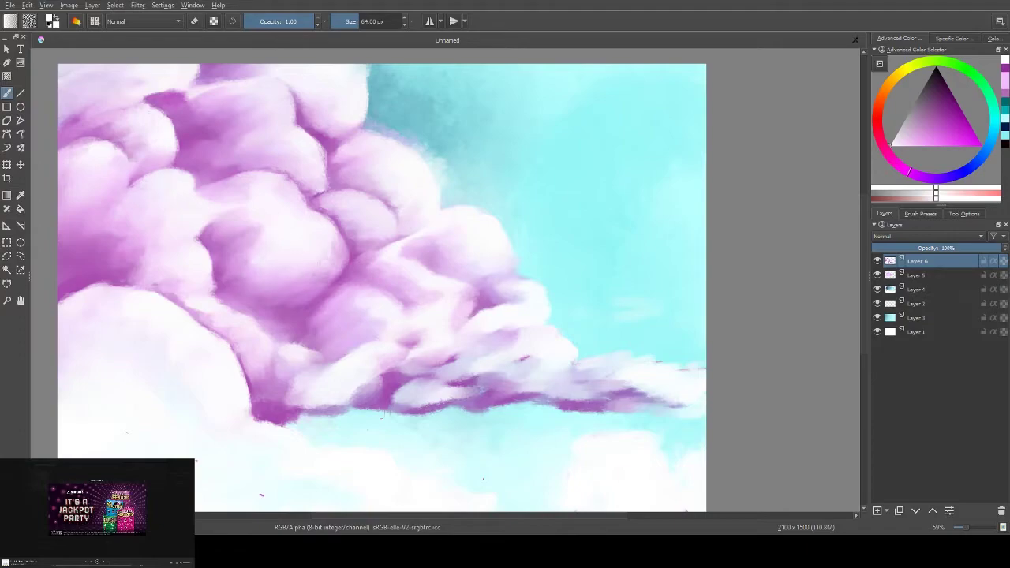
# Add a layer above Layer 6 and draw two spired towers in black along the foreground cloud's right edge with an ink brush
pyautogui.press('Insert')
pyautogui.press('/')
pyautogui.rightClick(534, 255)
pyautogui.click(534, 254)
pyautogui.press('[')
pyautogui.press('[')
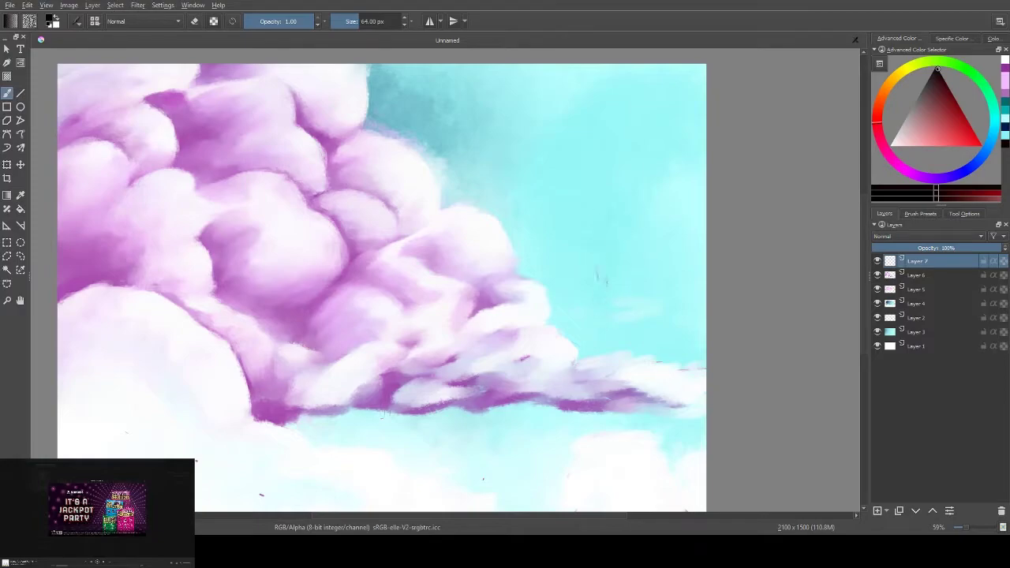
pyautogui.moveTo(203, 294); pyautogui.dragTo(202, 327)
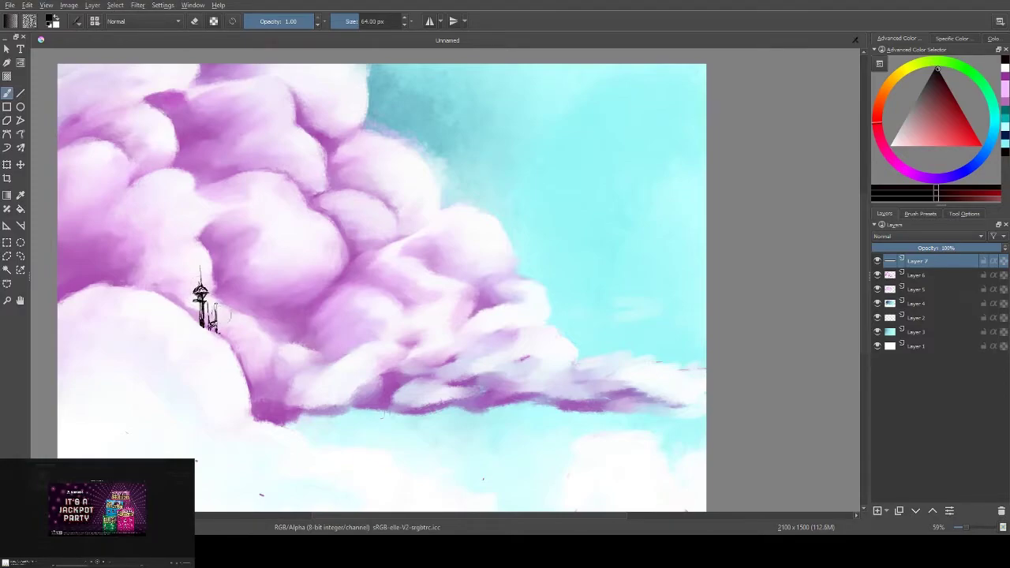
pyautogui.moveTo(221, 336); pyautogui.dragTo(260, 416)
pyautogui.moveTo(244, 349)
pyautogui.mouseDown()
pyautogui.moveTo(255, 417)
pyautogui.moveTo(248, 317)
pyautogui.mouseUp()
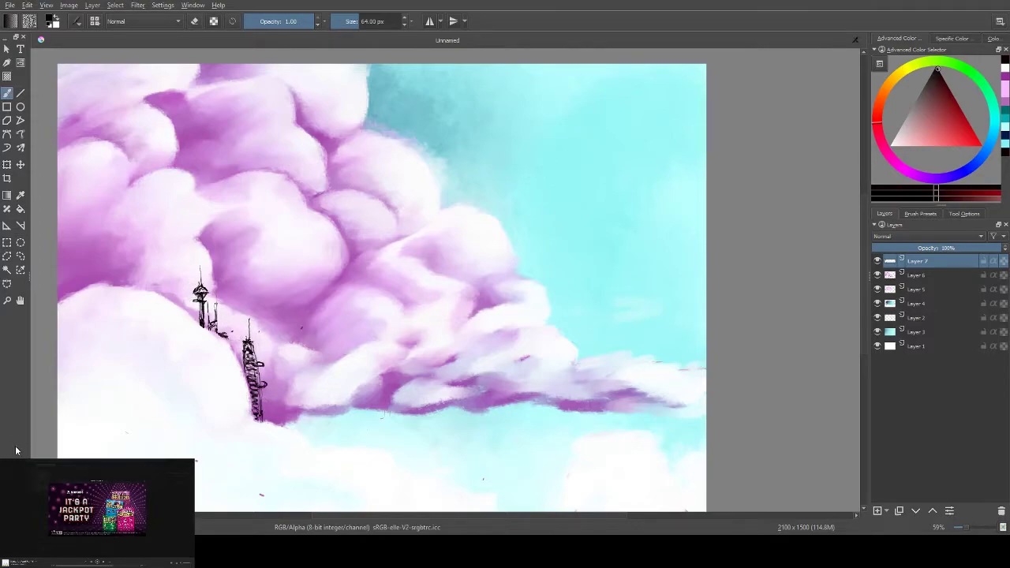
# Draw a tiny distant skyline at the right end of the cloud bank and a small spired building on the upper-left ridge
pyautogui.moveTo(705, 367); pyautogui.dragTo(671, 371)
pyautogui.moveTo(704, 370); pyautogui.dragTo(674, 375)
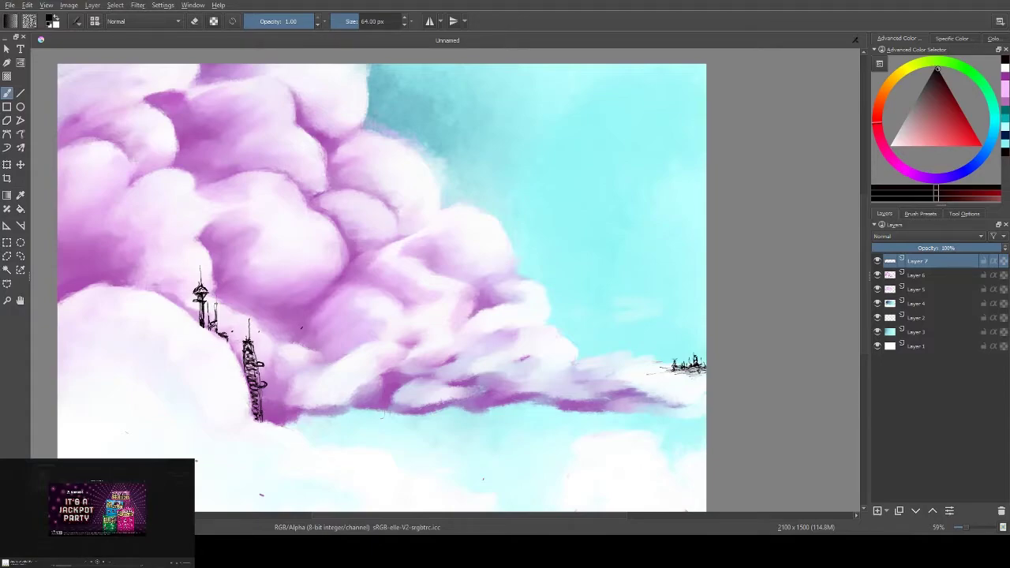
pyautogui.moveTo(143, 266); pyautogui.dragTo(145, 280)
pyautogui.moveTo(143, 276)
pyautogui.mouseDown()
pyautogui.moveTo(138, 287)
pyautogui.moveTo(147, 287)
pyautogui.mouseUp()
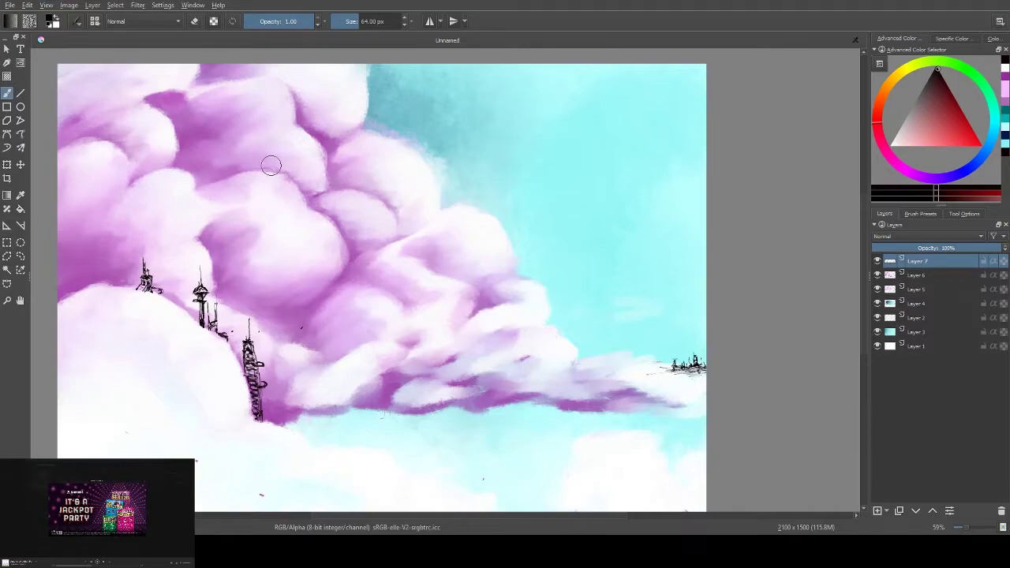
# Add a layer below Layer 7 and fill in the tall tower with light gray using a 10 px brush
pyautogui.rightClick(235, 238)
pyautogui.click(260, 331)
pyautogui.press('Insert')
pyautogui.moveTo(250, 350); pyautogui.dragTo(257, 456)
pyautogui.hotkey('ctrl', 'z')
pyautogui.rightClick(317, 274)
pyautogui.click(268, 244)
pyautogui.moveTo(248, 374); pyautogui.dragTo(259, 418)
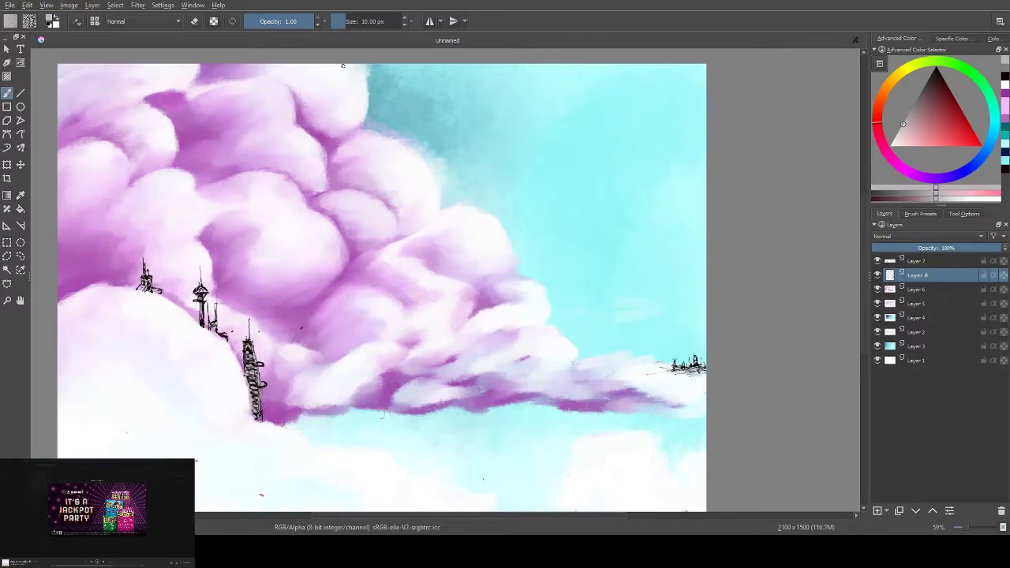
# In black on Layer 7, draw a distant tower and extra ridge buildings, and erase the stray lines by the right-hand skyline
pyautogui.rightClick(293, 200)
pyautogui.click(332, 177)
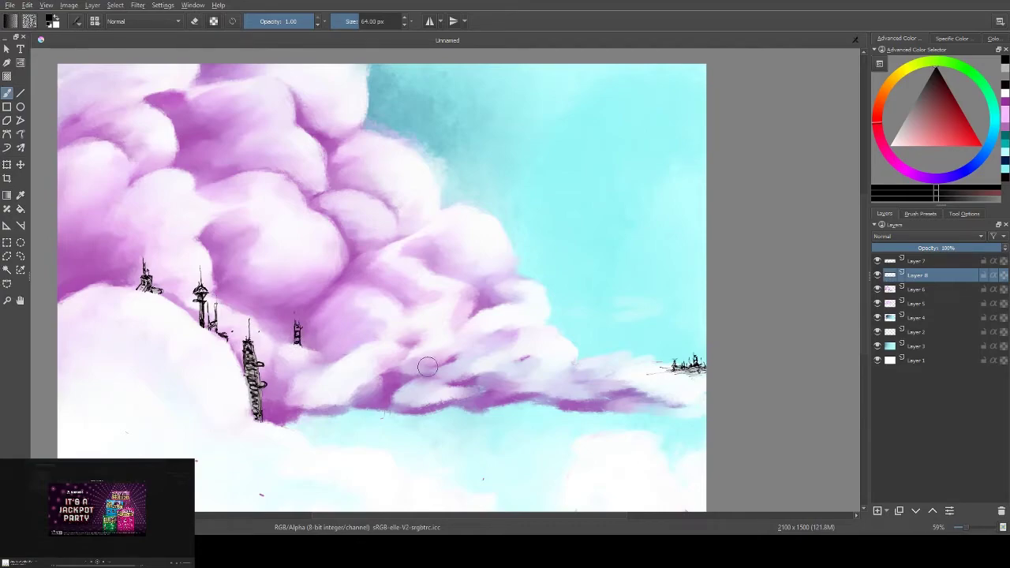
pyautogui.click(922, 261)
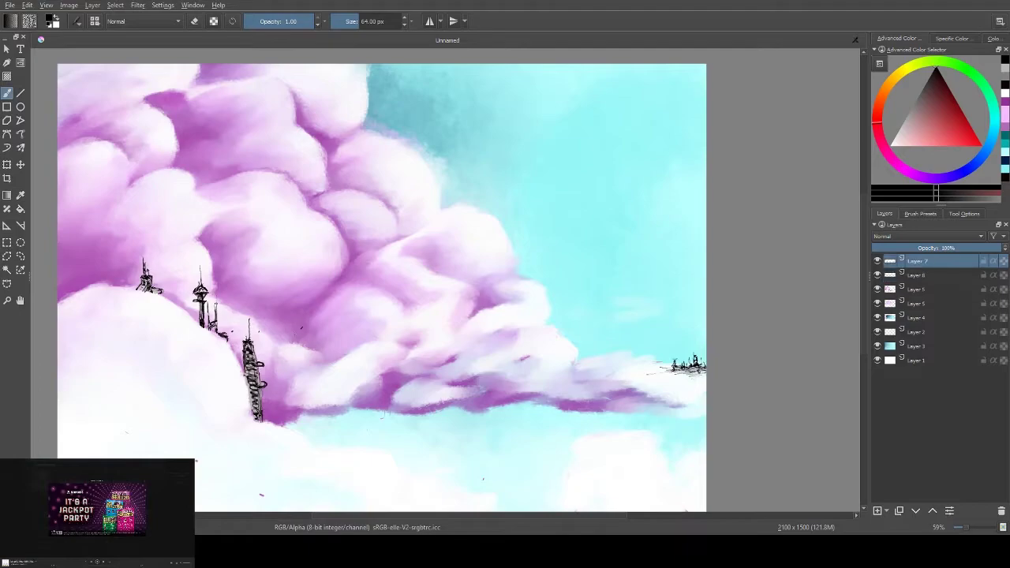
pyautogui.moveTo(296, 323); pyautogui.dragTo(294, 309)
pyautogui.moveTo(175, 300); pyautogui.dragTo(187, 311)
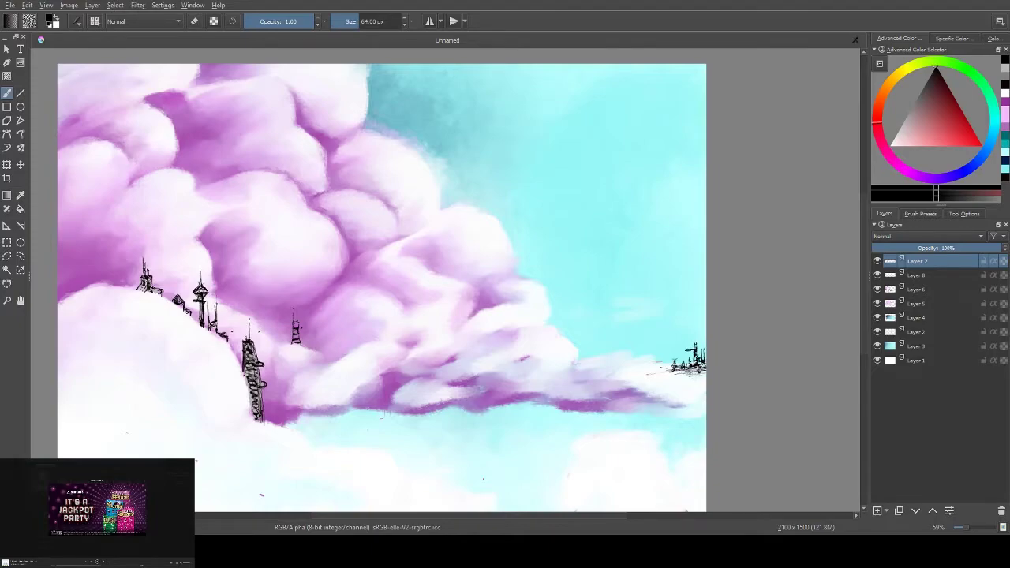
pyautogui.press('e')
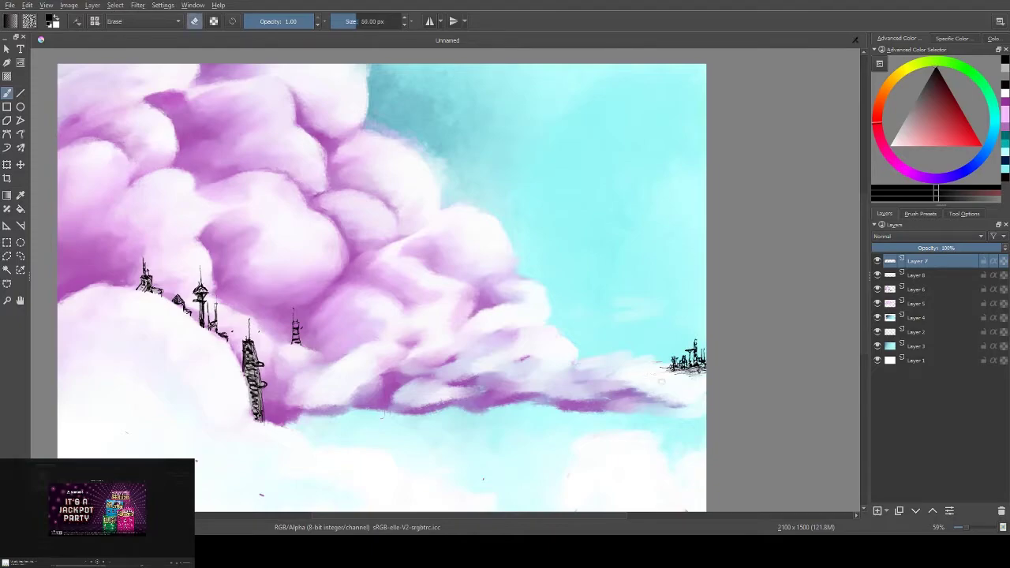
pyautogui.press('e')
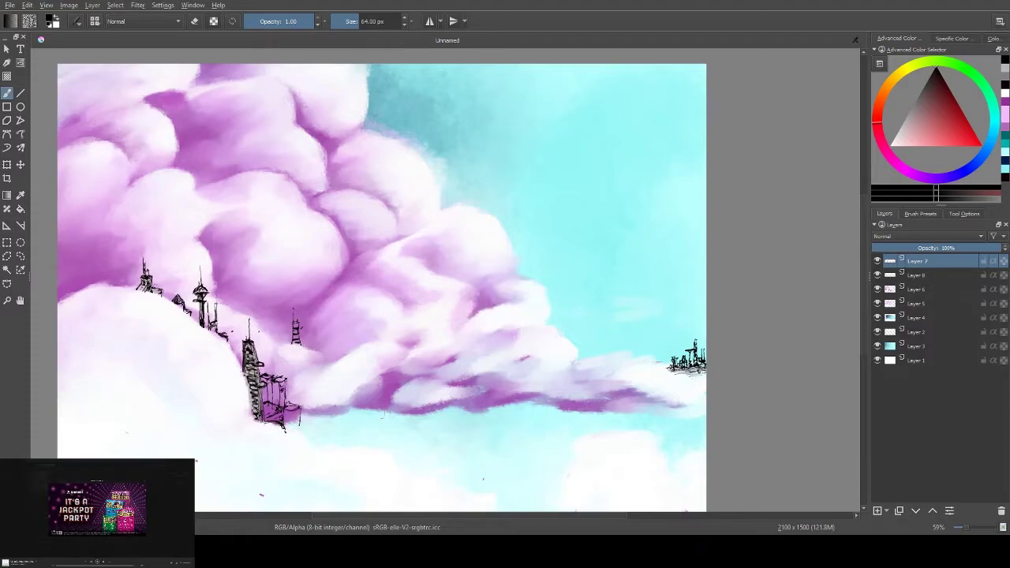
# Erase the rough building cluster to the right of the tall tower
pyautogui.press('e')
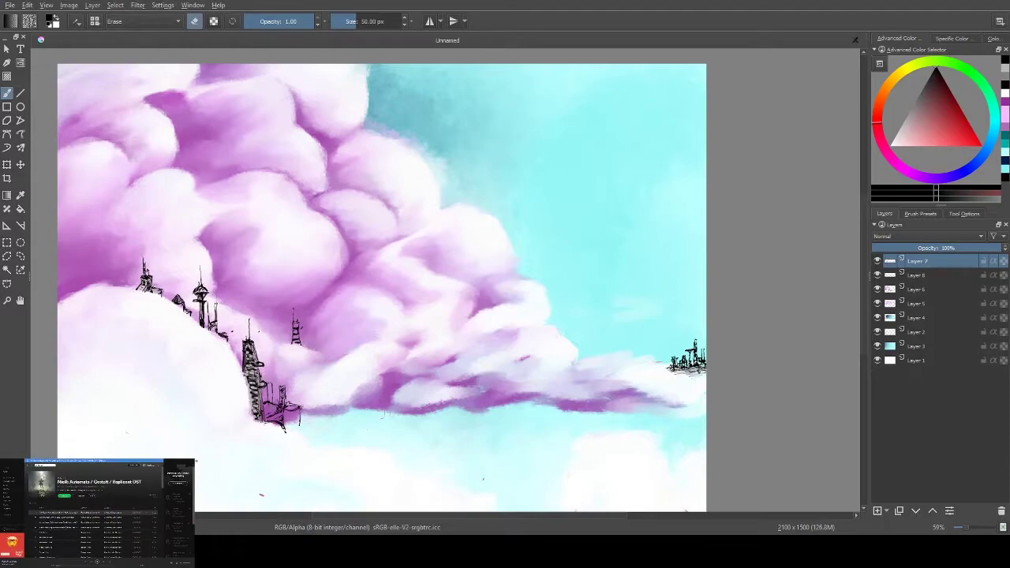
pyautogui.moveTo(278, 387)
pyautogui.mouseDown()
pyautogui.moveTo(290, 407)
pyautogui.moveTo(272, 426)
pyautogui.mouseUp()
pyautogui.press('e')
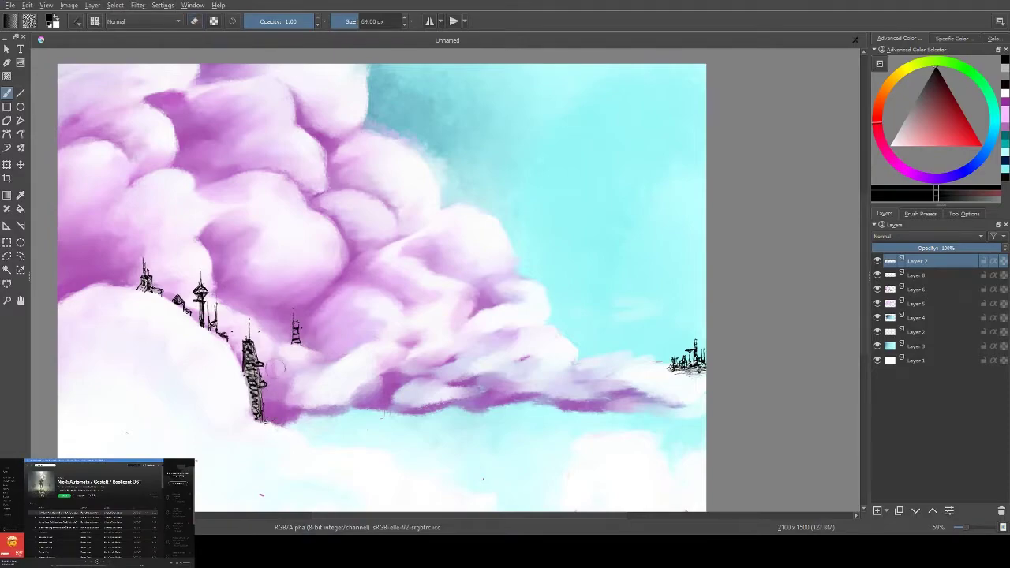
# Draw a curved tower, a domed building and a spired base beside the tall tower on Layer 7, adding an empty layer above
pyautogui.moveTo(272, 355)
pyautogui.mouseDown()
pyautogui.moveTo(273, 387)
pyautogui.moveTo(290, 373)
pyautogui.moveTo(297, 393)
pyautogui.moveTo(332, 411)
pyautogui.mouseUp()
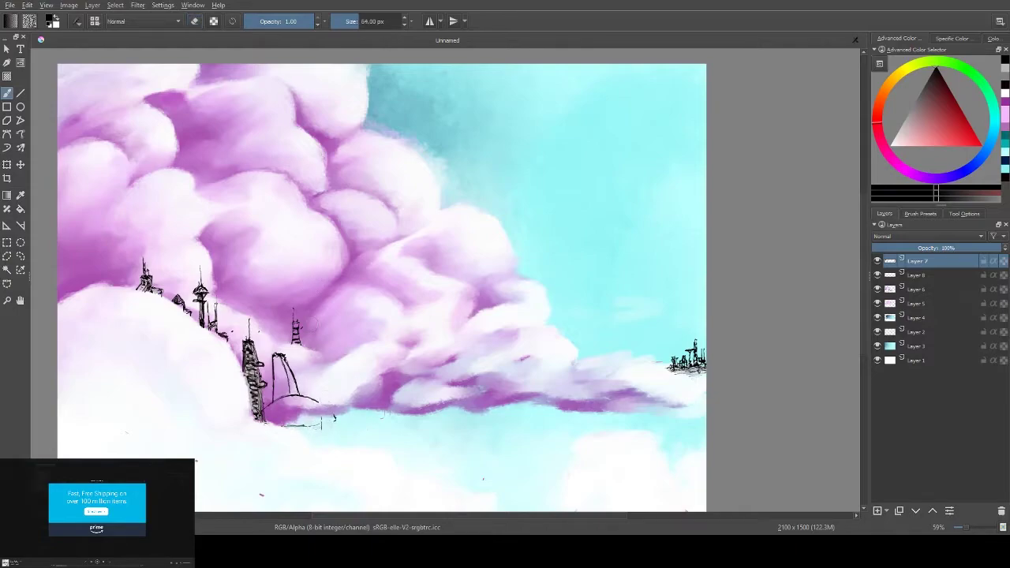
pyautogui.moveTo(331, 396); pyautogui.dragTo(334, 431)
pyautogui.press('Insert')
pyautogui.press('pagedown')
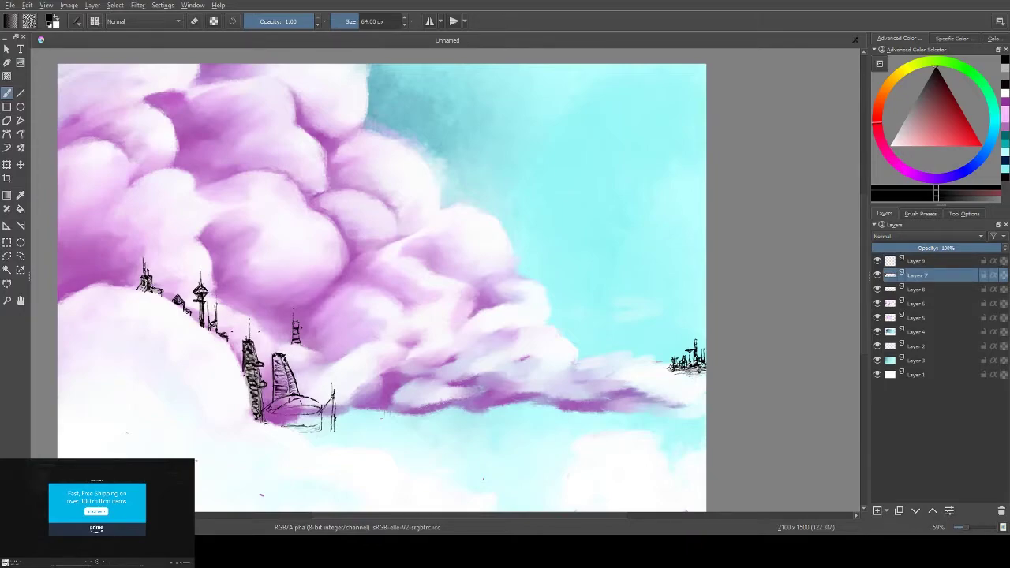
pyautogui.moveTo(267, 417); pyautogui.dragTo(328, 432)
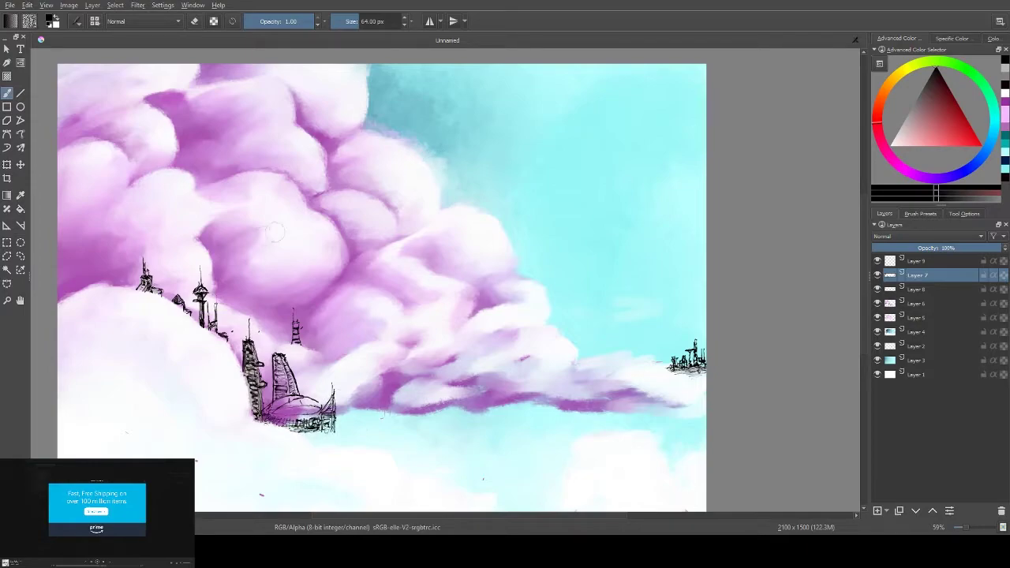
# Fill the base, curved tower, dome and neighbouring ridge buildings with gray on Layer 8, beneath the line art
pyautogui.press('pagedown')
pyautogui.keyDown('ctrl'); pyautogui.click(268, 423); pyautogui.keyUp('ctrl')
pyautogui.moveTo(268, 422); pyautogui.dragTo(330, 432)
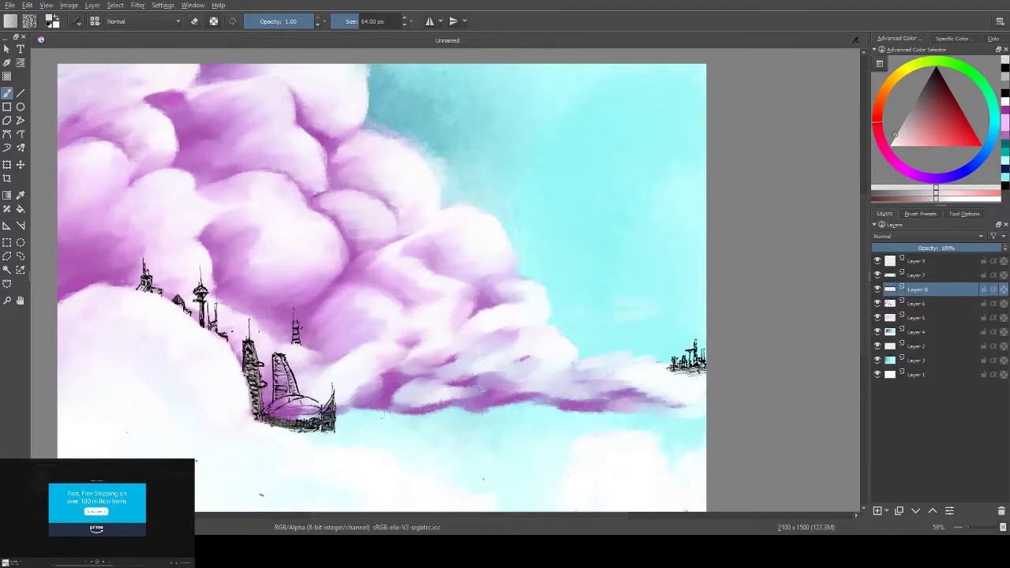
pyautogui.moveTo(287, 371)
pyautogui.mouseDown()
pyautogui.moveTo(295, 394)
pyautogui.moveTo(282, 394)
pyautogui.mouseUp()
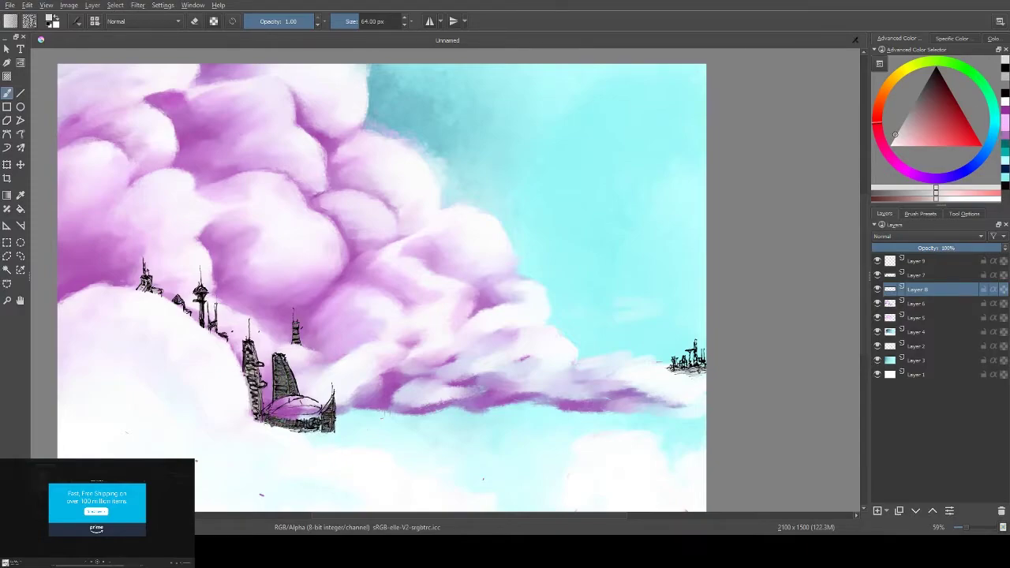
pyautogui.moveTo(253, 368)
pyautogui.mouseDown()
pyautogui.moveTo(256, 418)
pyautogui.moveTo(248, 345)
pyautogui.moveTo(259, 380)
pyautogui.moveTo(319, 423)
pyautogui.mouseUp()
pyautogui.moveTo(277, 398); pyautogui.dragTo(299, 405)
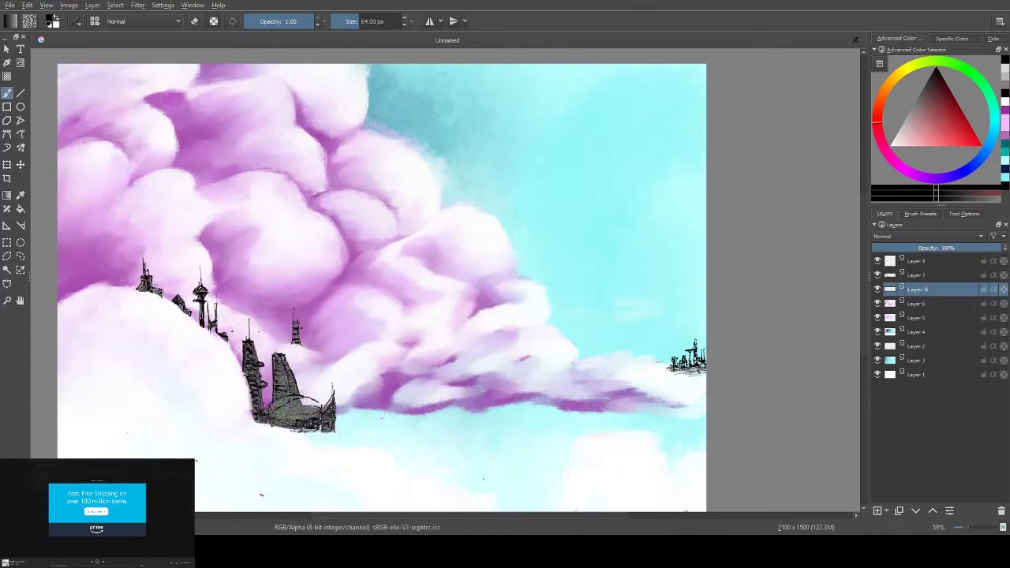
# Paint black shading along the city's base and the edge of the curved tower on Layer 8
pyautogui.moveTo(298, 434)
pyautogui.mouseDown()
pyautogui.moveTo(322, 420)
pyautogui.moveTo(332, 438)
pyautogui.mouseUp()
pyautogui.moveTo(280, 400); pyautogui.dragTo(274, 359)
pyautogui.moveTo(271, 356); pyautogui.dragTo(274, 396)
# Try a dark blue gradient across the sky on Layer 4, compare it with the original and undo it
pyautogui.click(919, 331)
pyautogui.click(919, 361)
pyautogui.press('g')
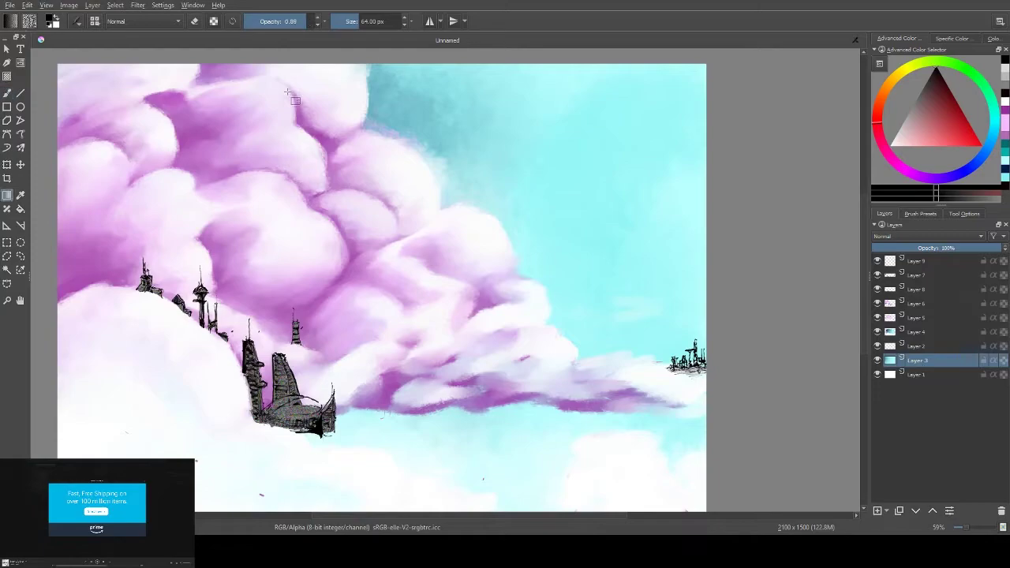
pyautogui.press('pagedown')
pyautogui.press('pageup')
pyautogui.press('pageup')
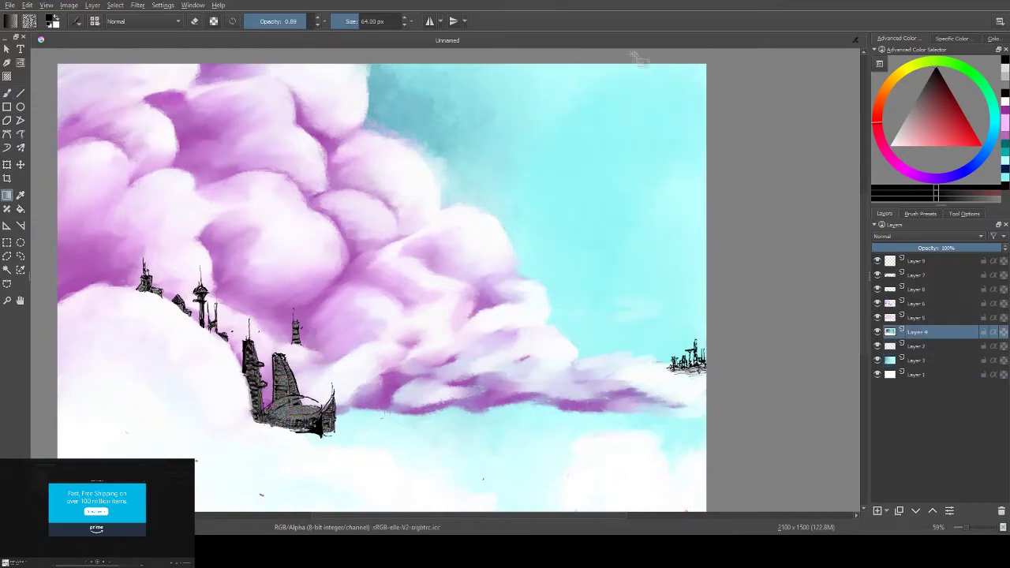
pyautogui.moveTo(647, 67); pyautogui.dragTo(604, 308)
pyautogui.hotkey('ctrl', 'z')
pyautogui.hotkey('ctrl', 'shift', 'z')
pyautogui.hotkey('ctrl', 'z')
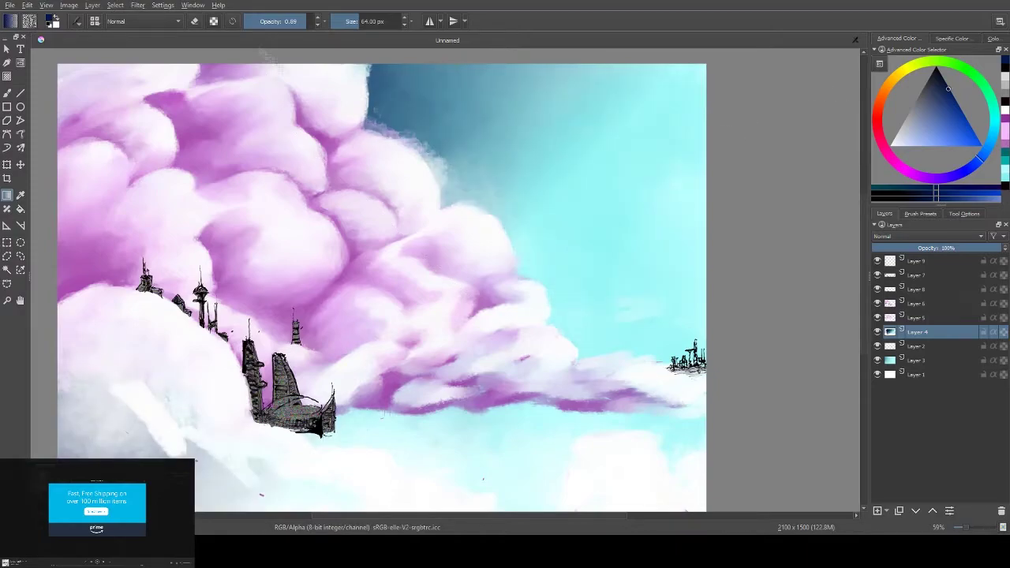
pyautogui.hotkey('ctrl', 'shift', 'z')
pyautogui.hotkey('ctrl', 'z')
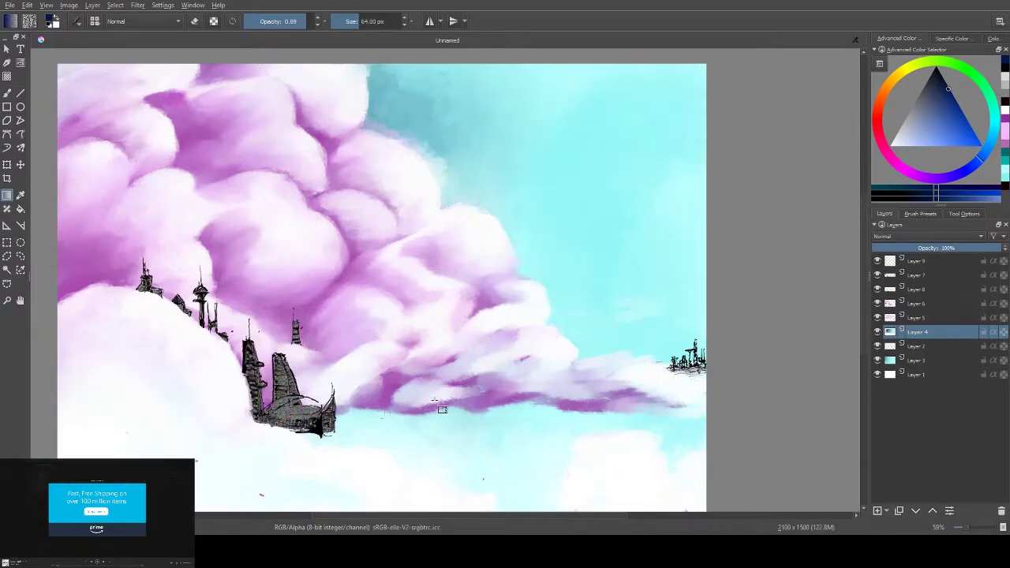
# Try out dark blue brush strokes over the clouds and around the city base on Layer 9
pyautogui.press('b')
pyautogui.press('pageup')
pyautogui.press('pageup')
pyautogui.press('pageup')
pyautogui.press('pageup')
pyautogui.press('pageup')
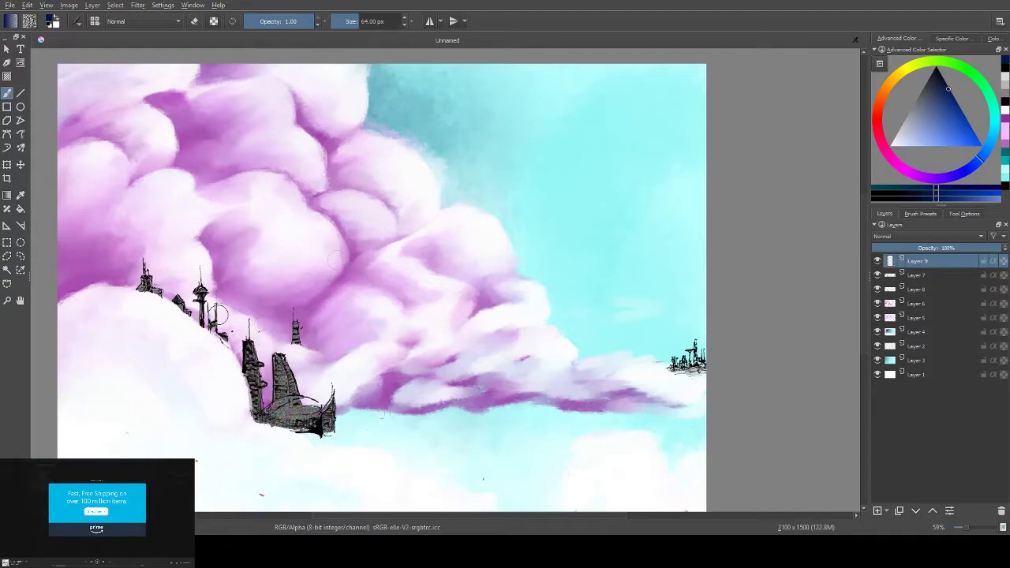
pyautogui.moveTo(380, 335); pyautogui.dragTo(453, 388)
pyautogui.hotkey('ctrl', 'z')
pyautogui.moveTo(364, 67)
pyautogui.mouseDown()
pyautogui.moveTo(446, 209)
pyautogui.moveTo(527, 280)
pyautogui.moveTo(580, 353)
pyautogui.mouseUp()
pyautogui.hotkey('ctrl', 'z')
pyautogui.moveTo(261, 426); pyautogui.dragTo(350, 463)
pyautogui.hotkey('ctrl', 'z')
pyautogui.moveTo(316, 399); pyautogui.dragTo(336, 412)
pyautogui.click(896, 276)
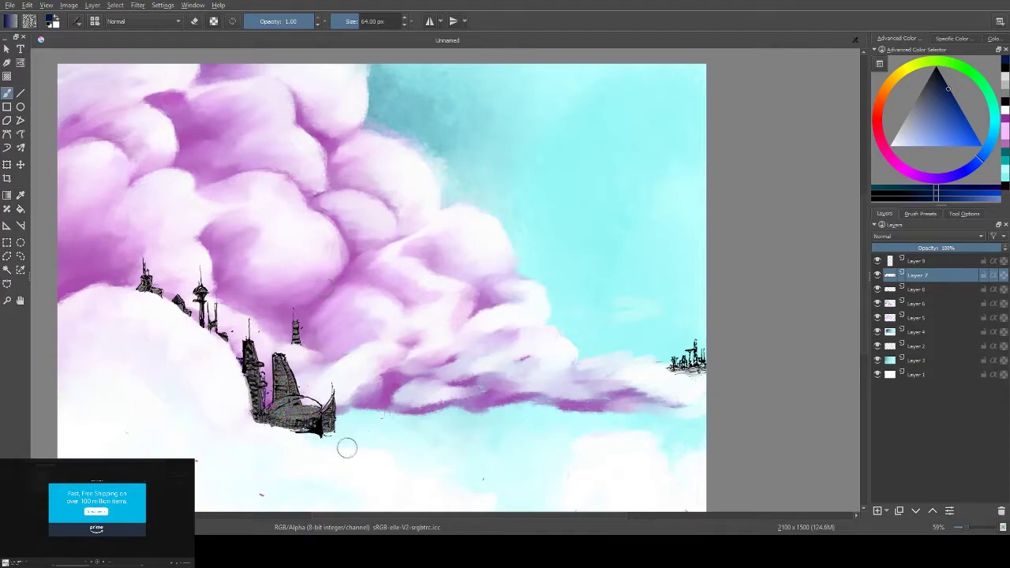
# With a textured brush on Layer 9, paint white cloud over the foot of the city ridge and across the lower right
pyautogui.press('pageup')
pyautogui.rightClick(450, 303)
pyautogui.click(464, 332)
pyautogui.moveTo(264, 424)
pyautogui.mouseDown()
pyautogui.moveTo(234, 369)
pyautogui.moveTo(191, 327)
pyautogui.moveTo(130, 294)
pyautogui.moveTo(271, 432)
pyautogui.moveTo(339, 450)
pyautogui.mouseUp()
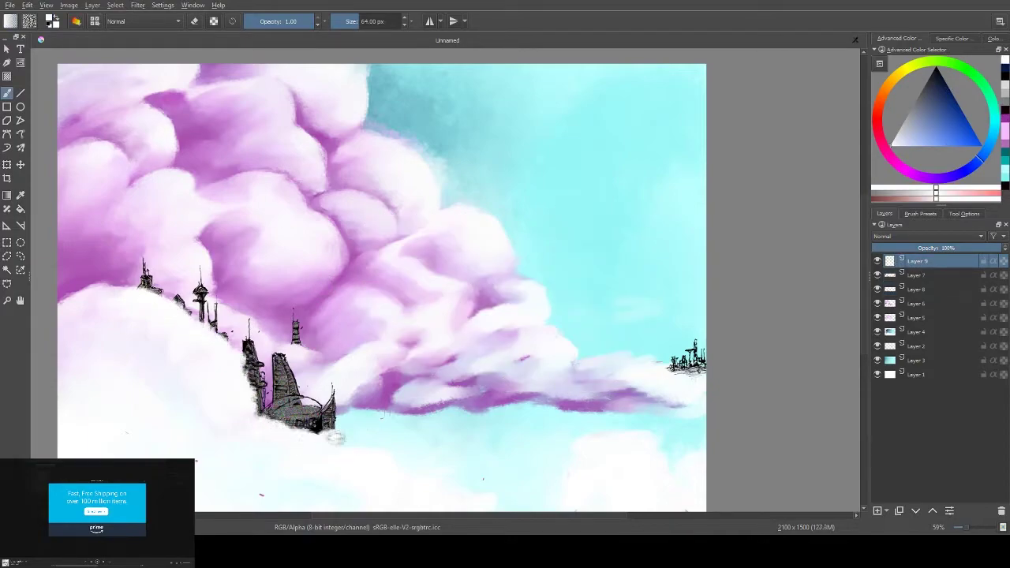
pyautogui.moveTo(178, 377); pyautogui.dragTo(119, 293)
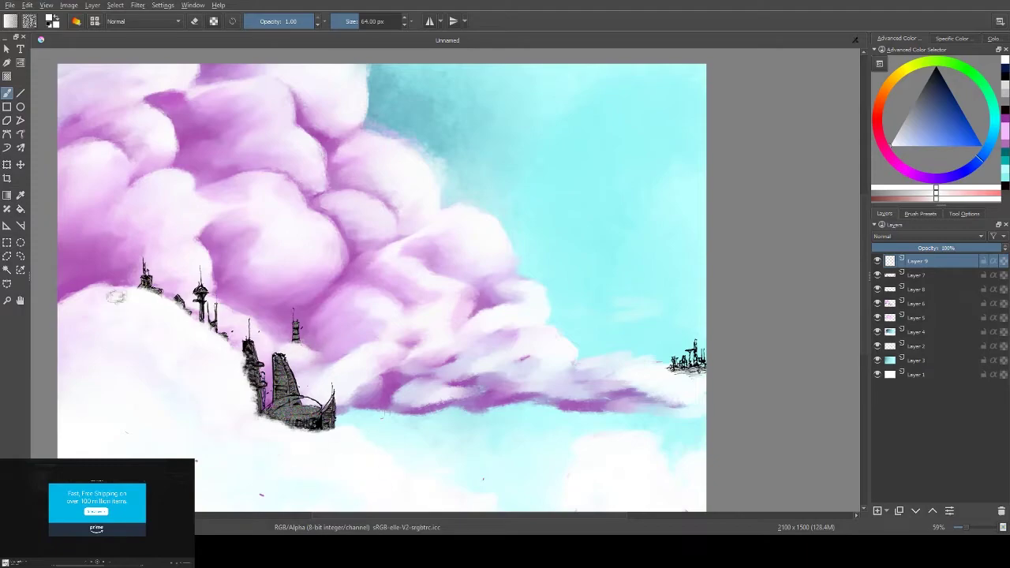
pyautogui.moveTo(347, 430)
pyautogui.mouseDown()
pyautogui.moveTo(398, 436)
pyautogui.moveTo(473, 470)
pyautogui.moveTo(687, 434)
pyautogui.mouseUp()
# Sample the cloud purple and paint shadow patches along the horizon band and between the foreground clouds on Layer 9
pyautogui.keyDown('ctrl'); pyautogui.click(442, 395); pyautogui.keyUp('ctrl')
pyautogui.moveTo(355, 426)
pyautogui.mouseDown()
pyautogui.moveTo(552, 414)
pyautogui.moveTo(679, 430)
pyautogui.mouseUp()
pyautogui.moveTo(157, 430)
pyautogui.mouseDown()
pyautogui.moveTo(210, 421)
pyautogui.moveTo(930, 421)
pyautogui.mouseUp()
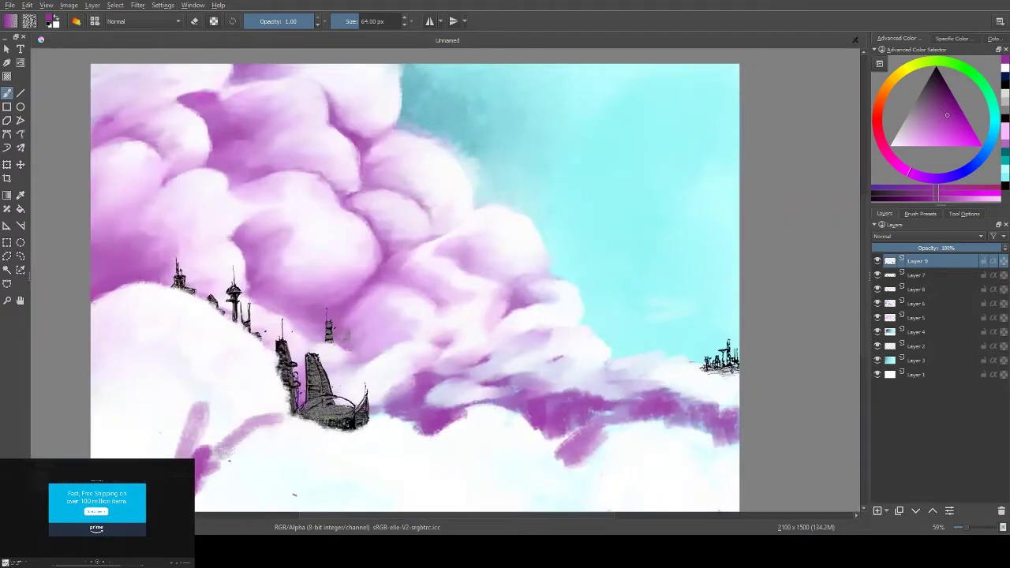
pyautogui.moveTo(276, 419)
pyautogui.mouseDown()
pyautogui.moveTo(213, 454)
pyautogui.moveTo(252, 445)
pyautogui.mouseUp()
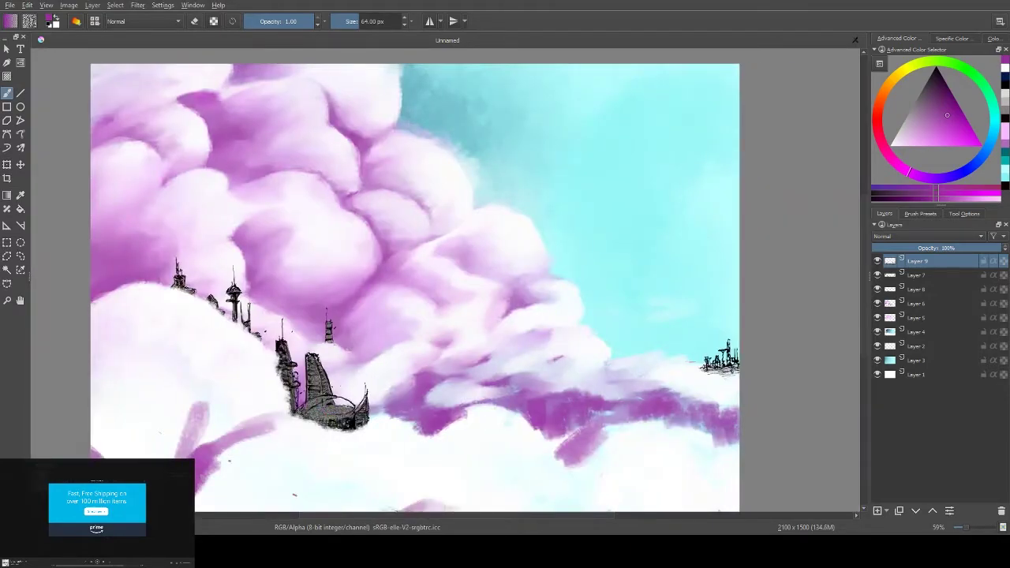
pyautogui.moveTo(339, 446); pyautogui.dragTo(383, 477)
pyautogui.moveTo(201, 509); pyautogui.dragTo(248, 473)
pyautogui.moveTo(584, 505); pyautogui.dragTo(737, 498)
pyautogui.moveTo(193, 456); pyautogui.dragTo(207, 436)
pyautogui.moveTo(148, 449); pyautogui.dragTo(126, 454)
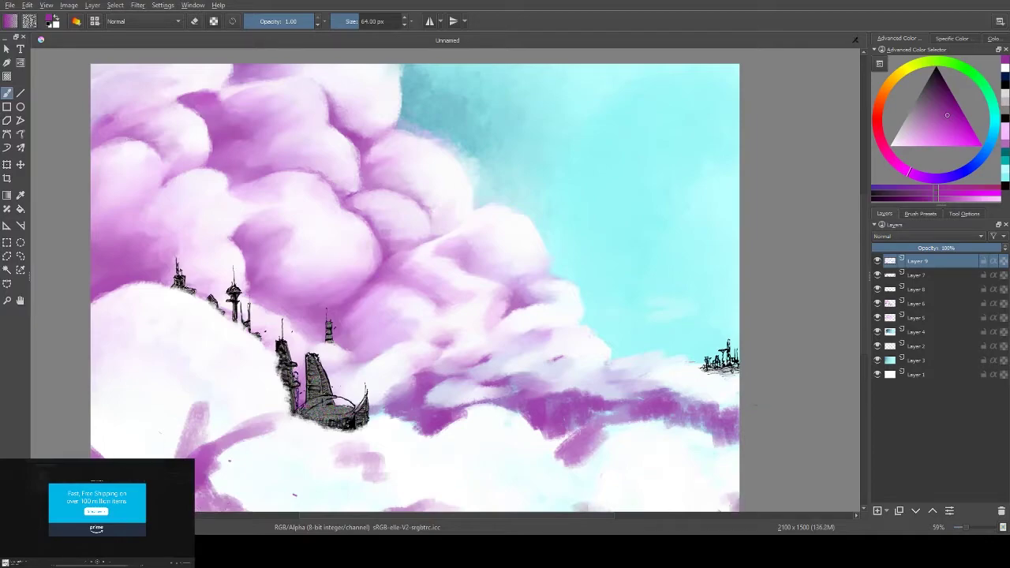
# Blend lilac and white strokes over the purple patches on the large foreground cloud below the ridge city
pyautogui.moveTo(181, 410); pyautogui.dragTo(91, 453)
pyautogui.moveTo(221, 446); pyautogui.dragTo(103, 371)
pyautogui.moveTo(150, 441); pyautogui.dragTo(252, 391)
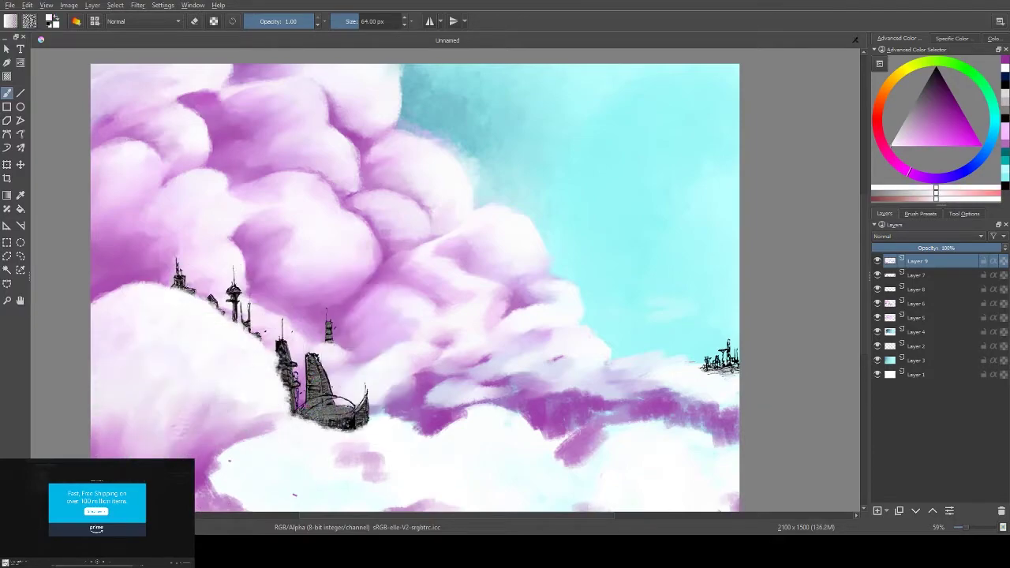
pyautogui.moveTo(190, 442); pyautogui.dragTo(182, 371)
# Paint white over the remaining purple patches to shape rounded billows along the lower foreground clouds
pyautogui.moveTo(205, 509); pyautogui.dragTo(264, 458)
pyautogui.moveTo(276, 501); pyautogui.dragTo(355, 442)
pyautogui.moveTo(328, 473); pyautogui.dragTo(383, 446)
pyautogui.moveTo(395, 505); pyautogui.dragTo(457, 497)
pyautogui.moveTo(607, 434); pyautogui.dragTo(579, 481)
pyautogui.moveTo(544, 434)
pyautogui.mouseDown()
pyautogui.moveTo(432, 396)
pyautogui.moveTo(387, 416)
pyautogui.mouseUp()
pyautogui.moveTo(209, 505); pyautogui.dragTo(261, 410)
pyautogui.moveTo(106, 319); pyautogui.dragTo(118, 288)
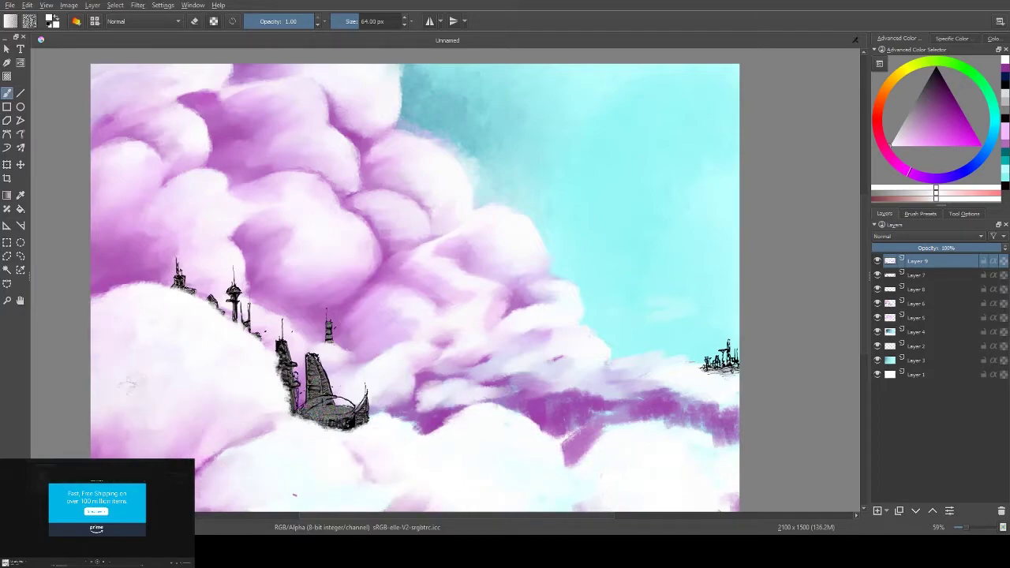
pyautogui.moveTo(114, 454); pyautogui.dragTo(213, 406)
pyautogui.moveTo(197, 478)
pyautogui.mouseDown()
pyautogui.moveTo(236, 441)
pyautogui.moveTo(280, 426)
pyautogui.mouseUp()
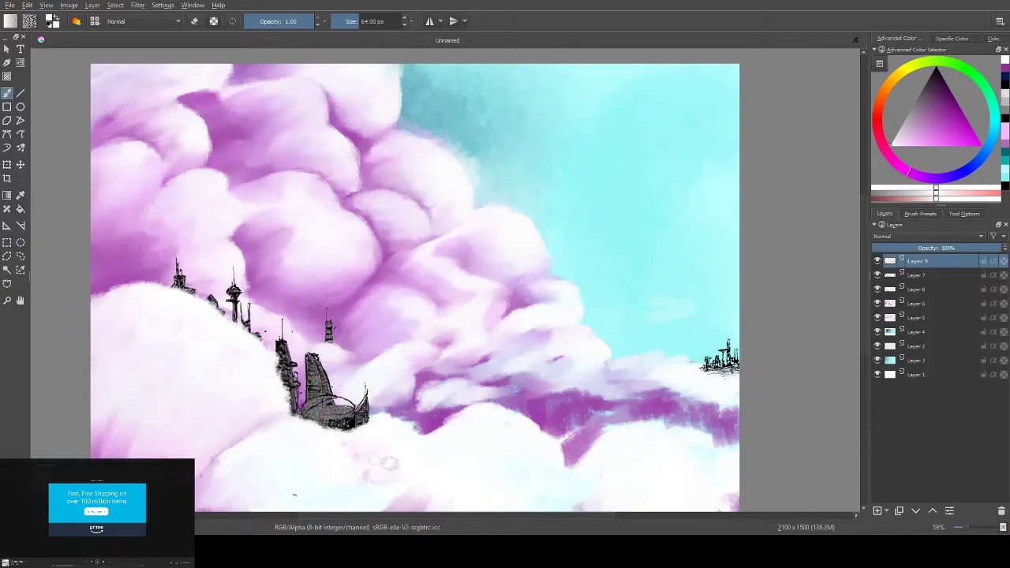
pyautogui.moveTo(607, 499)
pyautogui.mouseDown()
pyautogui.moveTo(517, 451)
pyautogui.moveTo(596, 480)
pyautogui.moveTo(702, 453)
pyautogui.mouseUp()
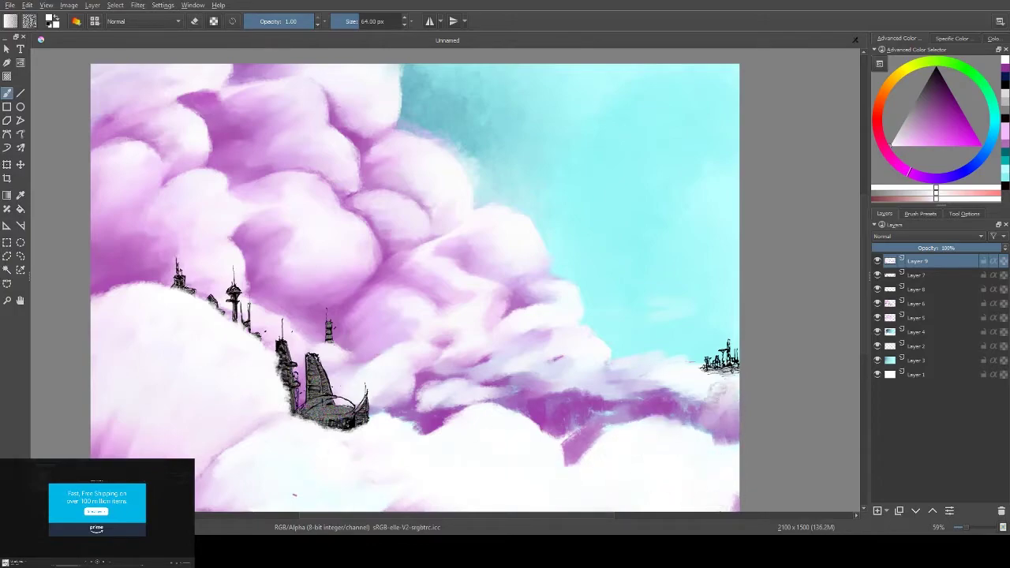
# Paint white cloud puffs beneath the distant right-hand skyline on Layer 9 and behind it on Layer 4
pyautogui.moveTo(647, 426); pyautogui.dragTo(730, 390)
pyautogui.moveTo(730, 390); pyautogui.dragTo(647, 371)
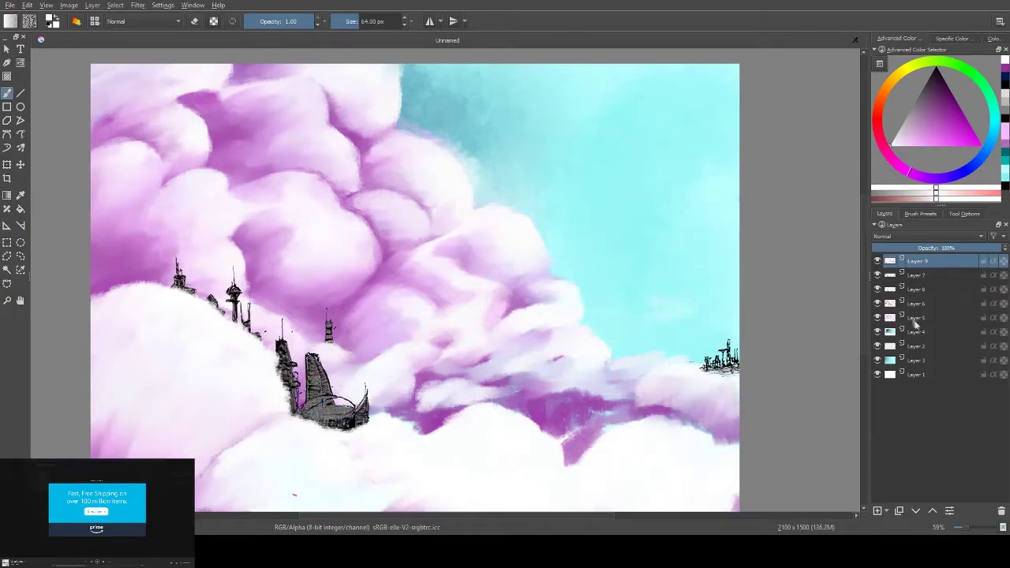
pyautogui.click(920, 332)
pyautogui.moveTo(722, 337)
pyautogui.mouseDown()
pyautogui.moveTo(714, 253)
pyautogui.moveTo(616, 398)
pyautogui.mouseUp()
pyautogui.click(915, 261)
pyautogui.moveTo(733, 403)
pyautogui.mouseDown()
pyautogui.moveTo(552, 426)
pyautogui.moveTo(642, 383)
pyautogui.mouseUp()
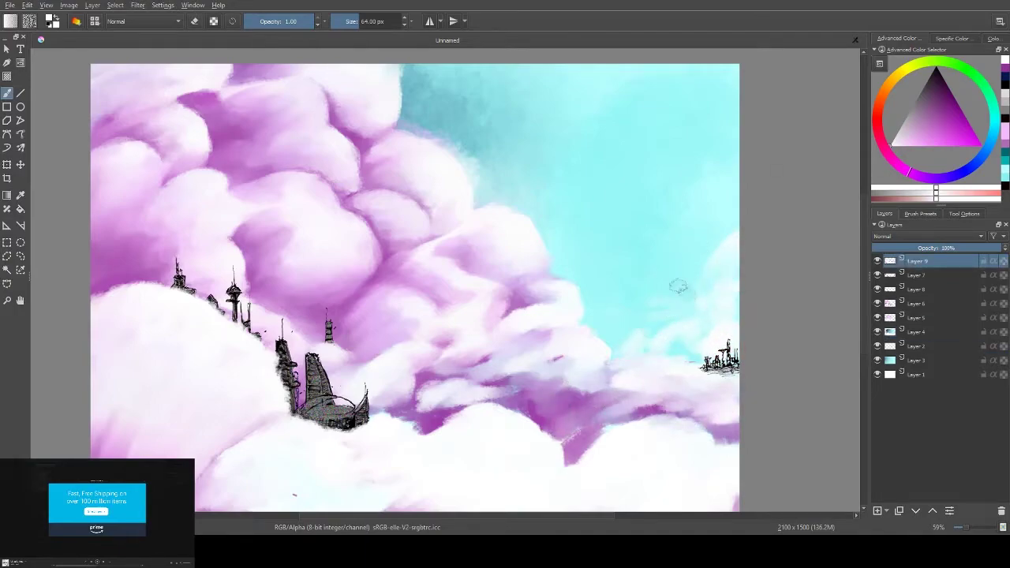
pyautogui.moveTo(266, 383)
pyautogui.mouseDown()
pyautogui.moveTo(255, 407)
pyautogui.moveTo(282, 424)
pyautogui.mouseUp()
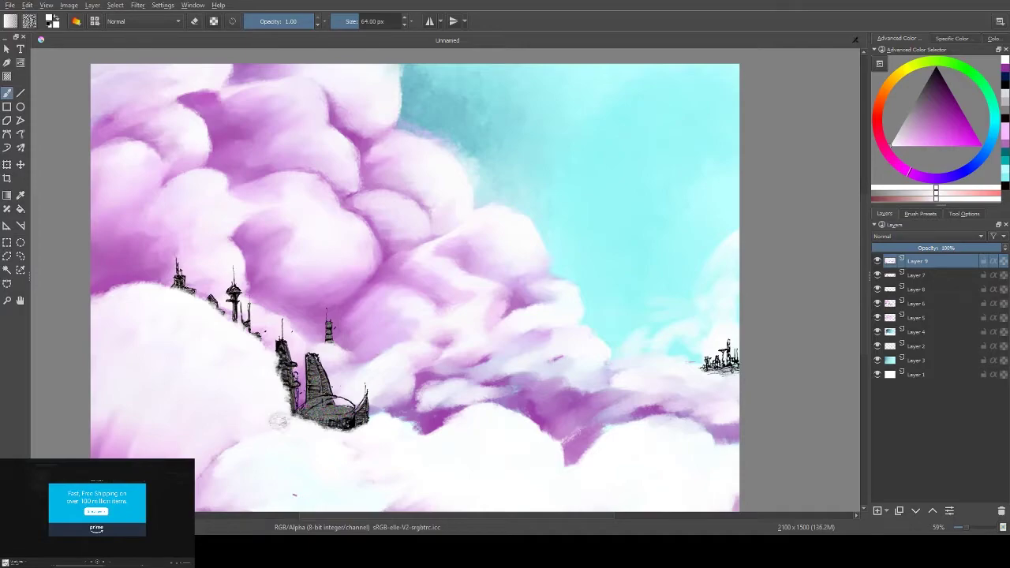
pyautogui.moveTo(577, 290)
pyautogui.mouseDown()
pyautogui.moveTo(563, 376)
pyautogui.moveTo(688, 387)
pyautogui.moveTo(610, 462)
pyautogui.moveTo(597, 365)
pyautogui.mouseUp()
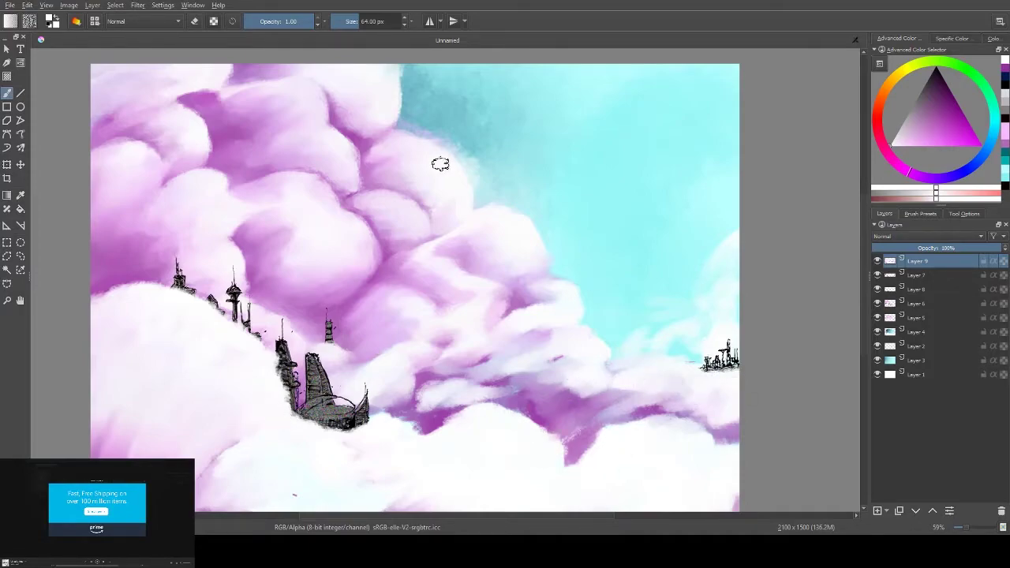
# Add an empty layer on top, then try smudging the foreground clouds on Layer 9 with a 200 px blending brush
pyautogui.click(878, 510)
pyautogui.press('/')
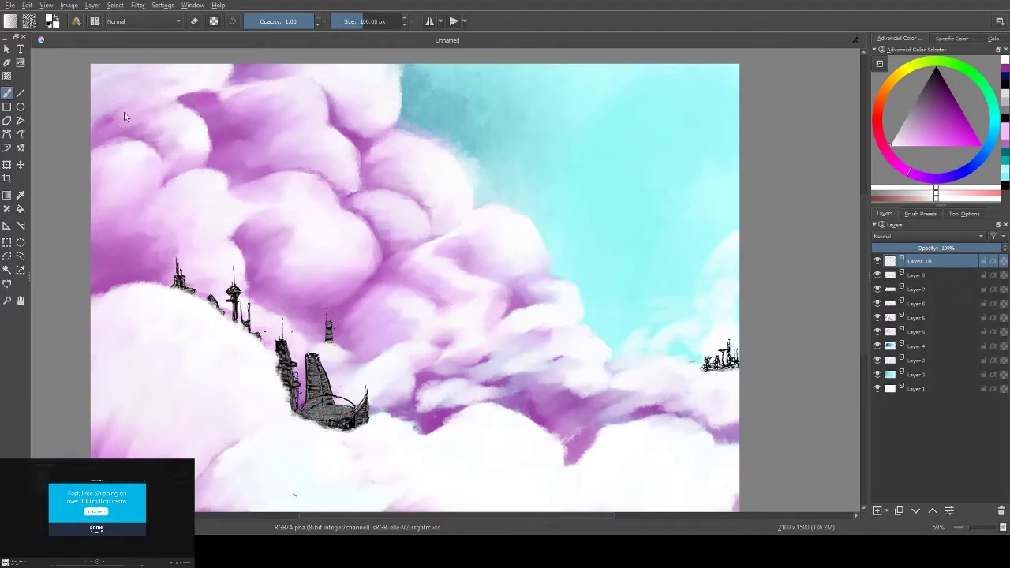
pyautogui.press('pagedown')
pyautogui.moveTo(410, 419)
pyautogui.mouseDown()
pyautogui.moveTo(552, 410)
pyautogui.moveTo(605, 441)
pyautogui.mouseUp()
pyautogui.moveTo(241, 446); pyautogui.dragTo(351, 454)
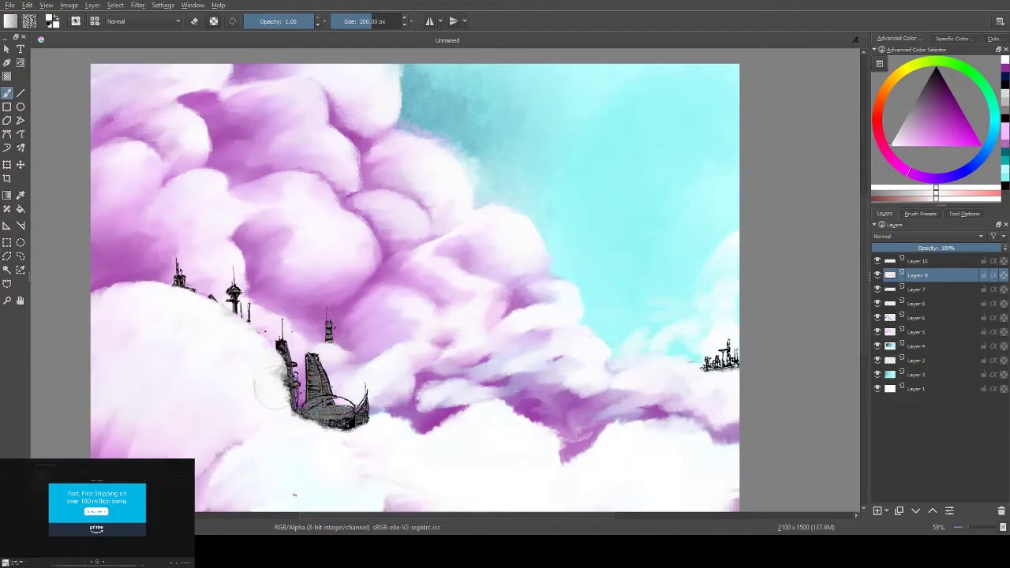
# Smudge the big lilac cloud's billows into soft swirls on Layer 6 with the 200 px blending brush
pyautogui.press('pagedown')
pyautogui.press('pagedown')
pyautogui.press('pagedown')
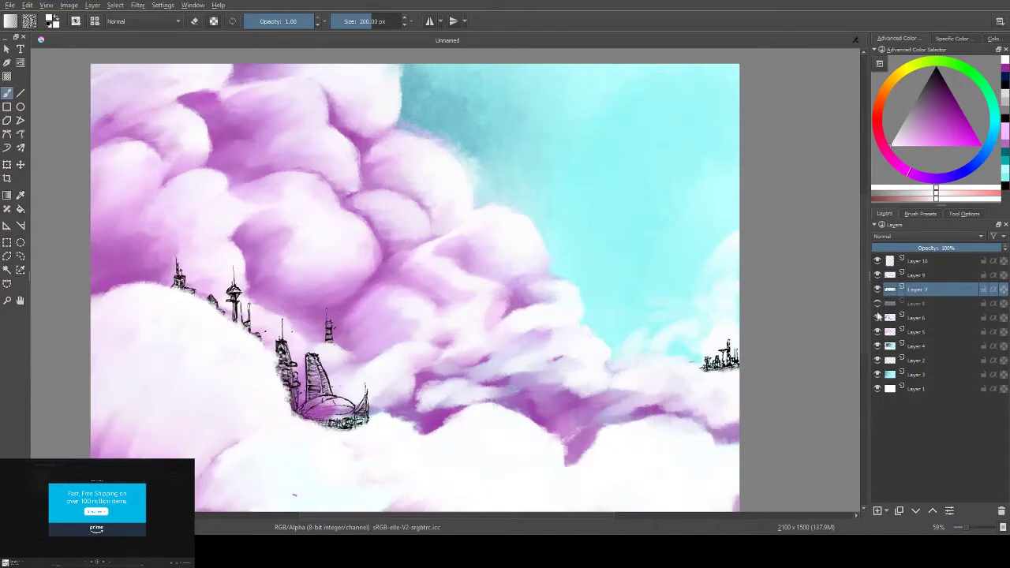
pyautogui.moveTo(193, 150)
pyautogui.mouseDown()
pyautogui.moveTo(347, 175)
pyautogui.moveTo(355, 276)
pyautogui.mouseUp()
pyautogui.moveTo(387, 134); pyautogui.dragTo(391, 79)
pyautogui.moveTo(181, 229)
pyautogui.mouseDown()
pyautogui.moveTo(111, 166)
pyautogui.moveTo(150, 194)
pyautogui.mouseUp()
pyautogui.moveTo(426, 237)
pyautogui.mouseDown()
pyautogui.moveTo(418, 152)
pyautogui.moveTo(481, 293)
pyautogui.moveTo(513, 284)
pyautogui.moveTo(466, 383)
pyautogui.moveTo(371, 390)
pyautogui.moveTo(347, 340)
pyautogui.moveTo(260, 308)
pyautogui.mouseUp()
pyautogui.moveTo(399, 75)
pyautogui.mouseDown()
pyautogui.moveTo(463, 186)
pyautogui.moveTo(489, 209)
pyautogui.mouseUp()
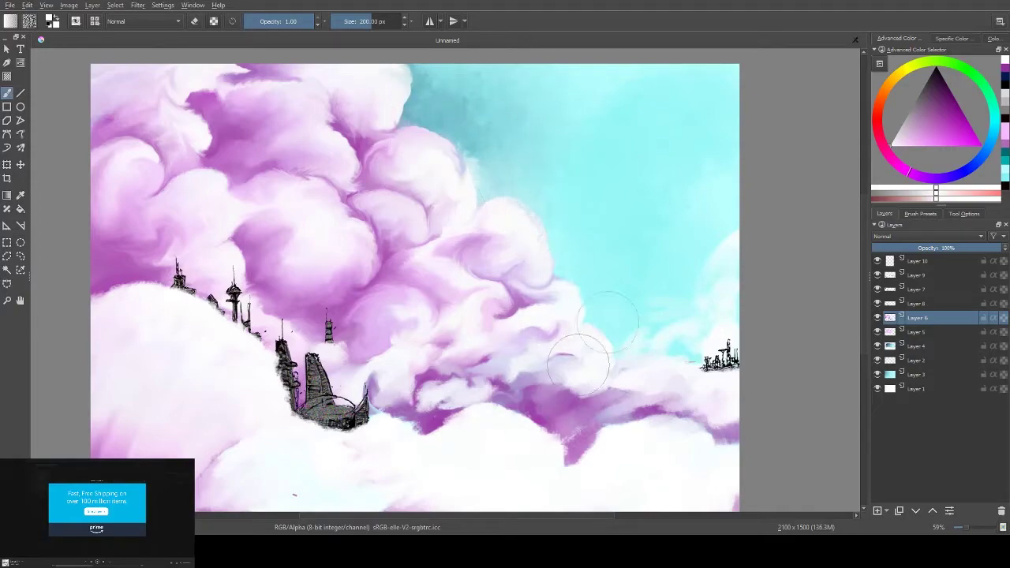
# Smudge the edges and purple gaps of the foreground clouds on Layer 9 into wispy curls
pyautogui.click(915, 275)
pyautogui.moveTo(730, 422)
pyautogui.mouseDown()
pyautogui.moveTo(601, 379)
pyautogui.moveTo(534, 457)
pyautogui.moveTo(498, 434)
pyautogui.moveTo(547, 491)
pyautogui.moveTo(590, 505)
pyautogui.mouseUp()
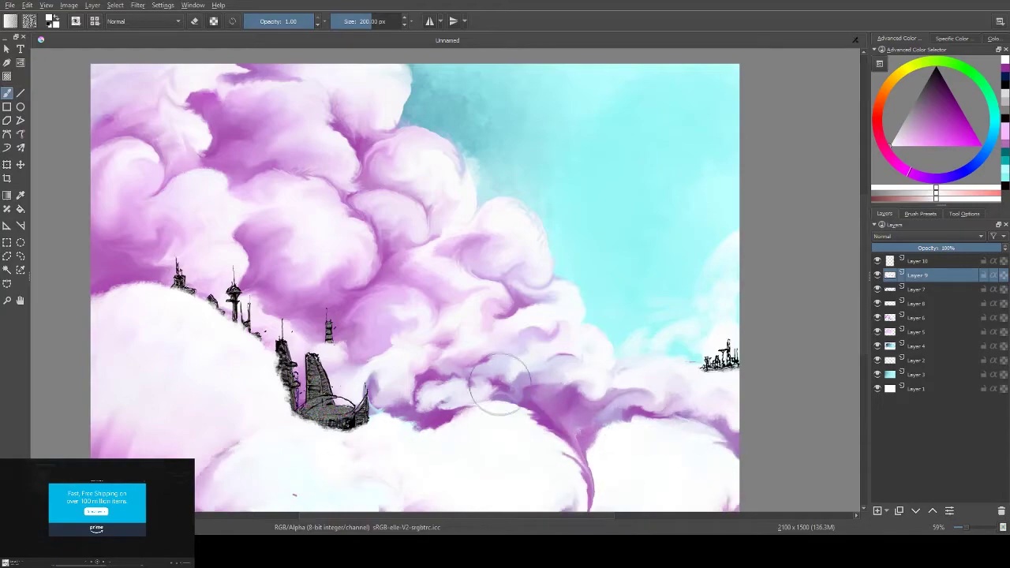
pyautogui.moveTo(111, 288); pyautogui.dragTo(264, 347)
pyautogui.moveTo(347, 474)
pyautogui.mouseDown()
pyautogui.moveTo(430, 403)
pyautogui.moveTo(355, 426)
pyautogui.mouseUp()
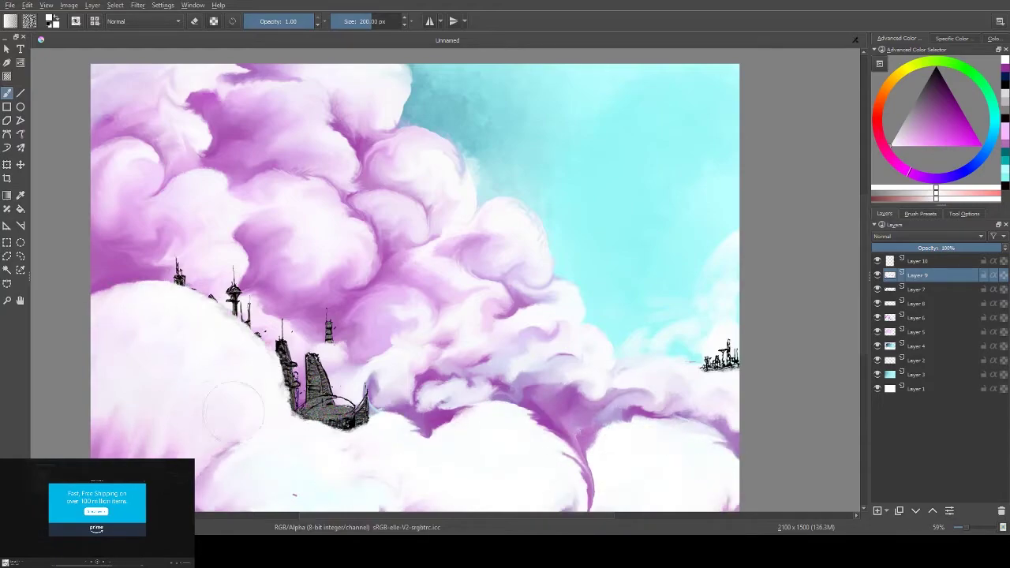
pyautogui.scroll(-2, 556, 461)
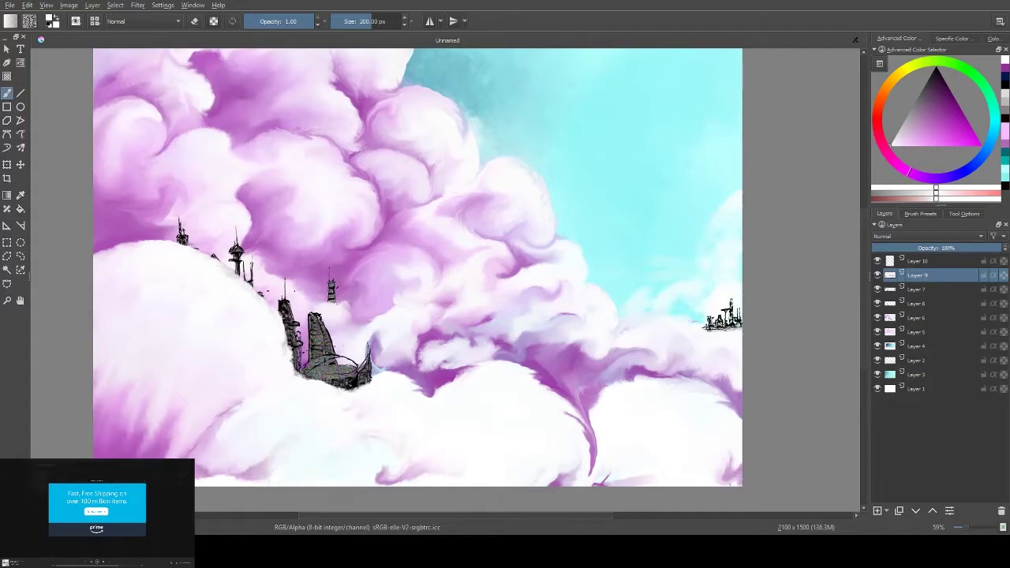
pyautogui.scroll(1, 694, 460)
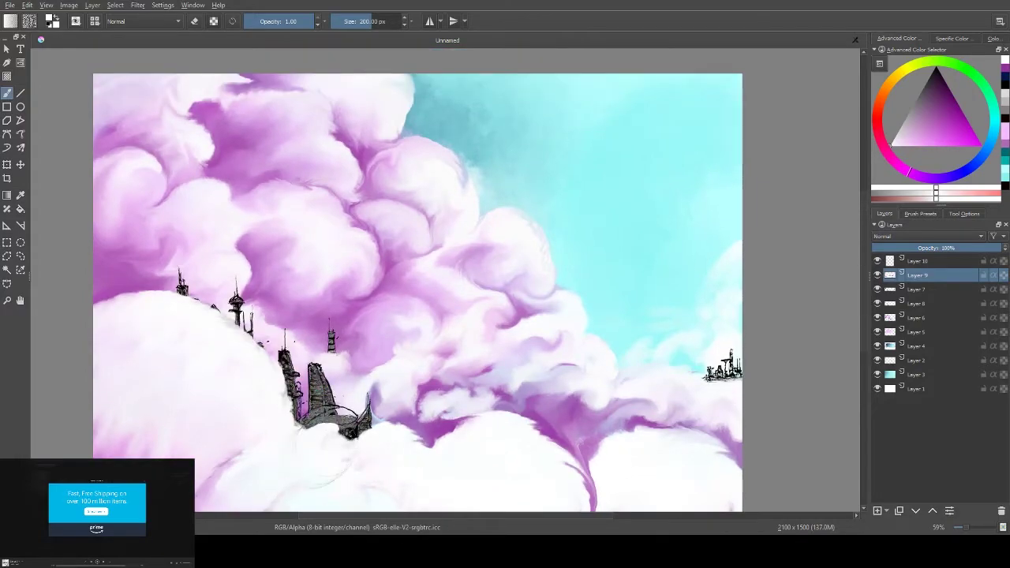
pyautogui.moveTo(409, 197)
pyautogui.mouseDown()
pyautogui.moveTo(456, 430)
pyautogui.moveTo(639, 446)
pyautogui.moveTo(387, 414)
pyautogui.moveTo(399, 448)
pyautogui.mouseUp()
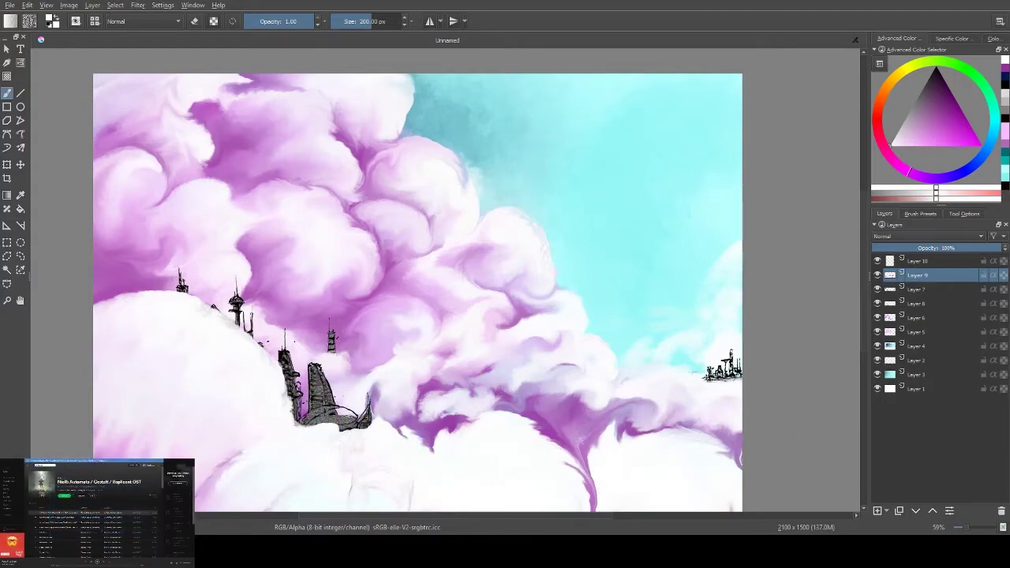
# Create a clipping group around the gray building fill on Layer 8, with a mask layer above it
pyautogui.click(915, 345)
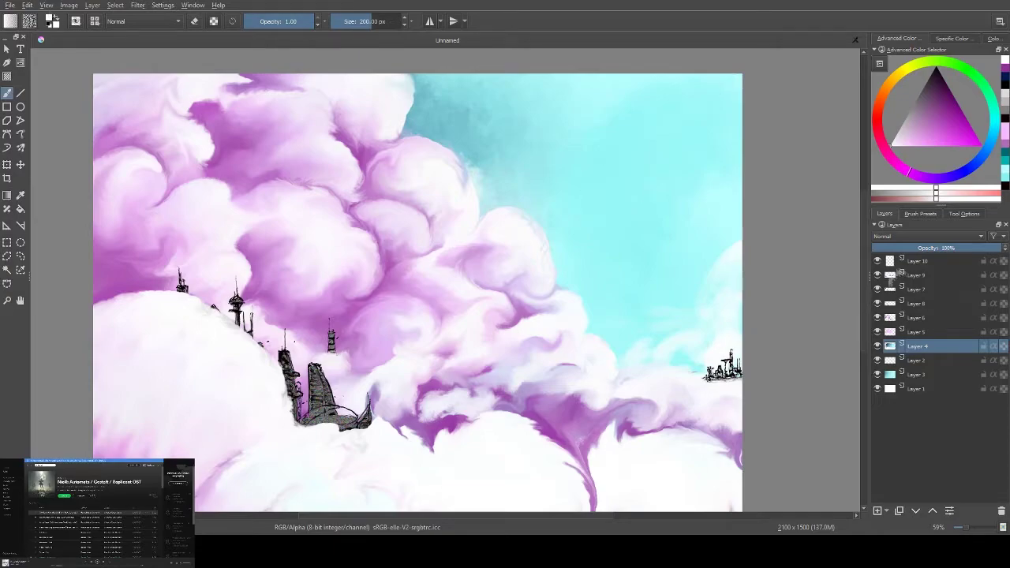
pyautogui.click(915, 303)
pyautogui.press('Insert')
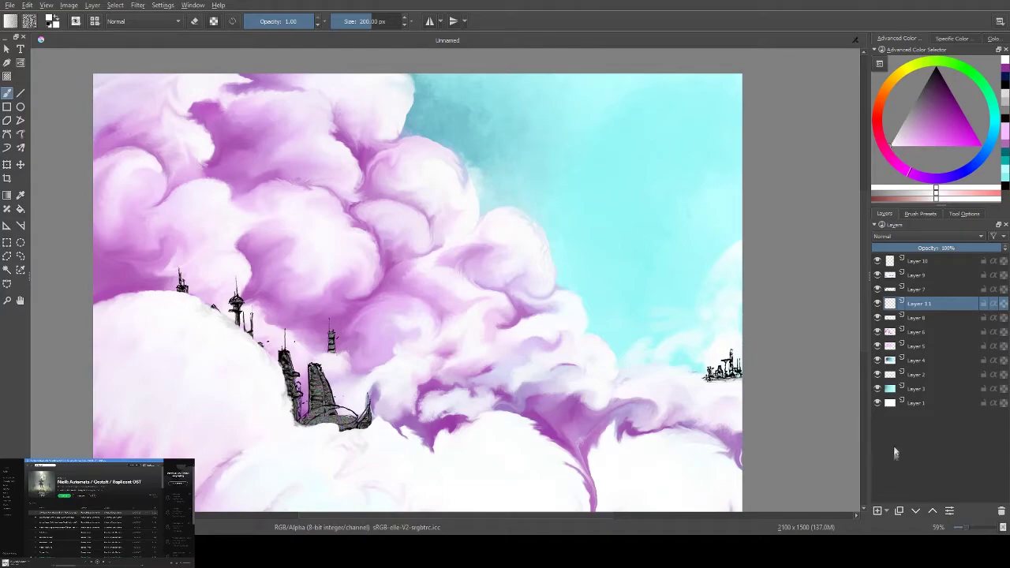
pyautogui.hotkey('ctrl', 'shift', 'g')
pyautogui.hotkey('ctrl', 'z')
pyautogui.hotkey('ctrl', 'z')
pyautogui.hotkey('ctrl', 'shift', 'g')
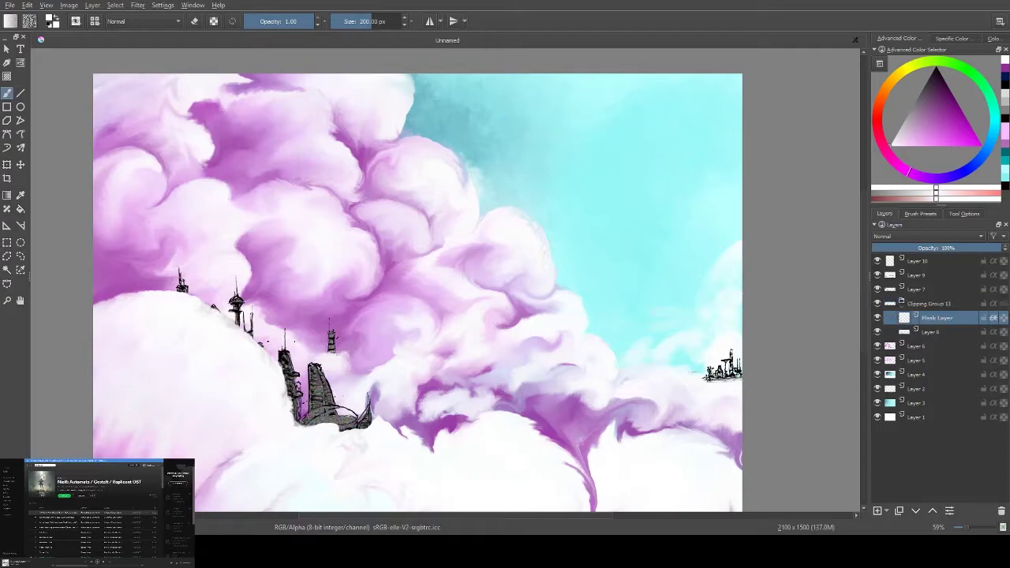
# Paint the clipped city buildings crimson on the mask layer with a 42 px brush
pyautogui.hotkey('shift', 'BackSpace')
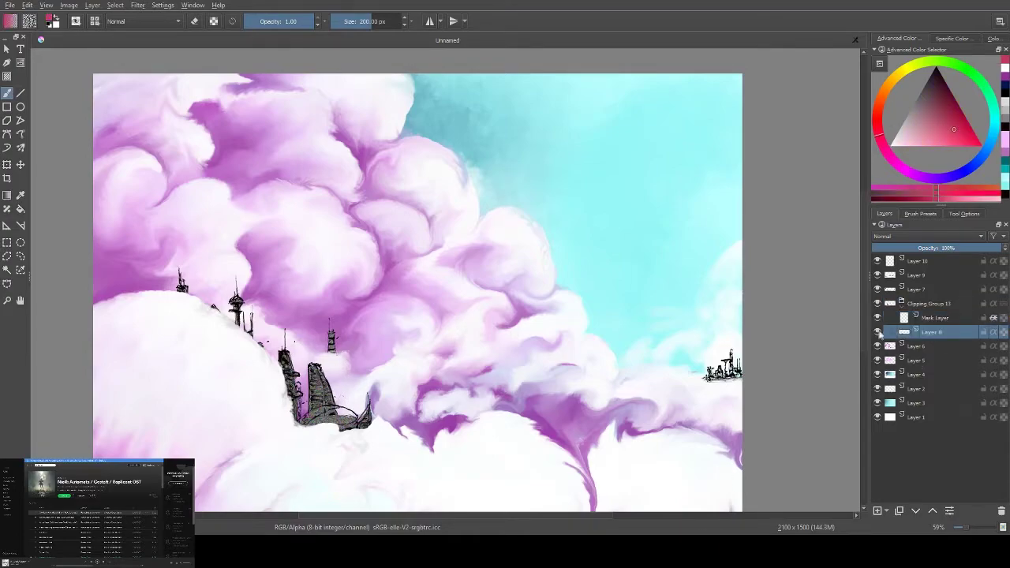
pyautogui.press('[')
pyautogui.press('[')
pyautogui.press('[')
pyautogui.press('[')
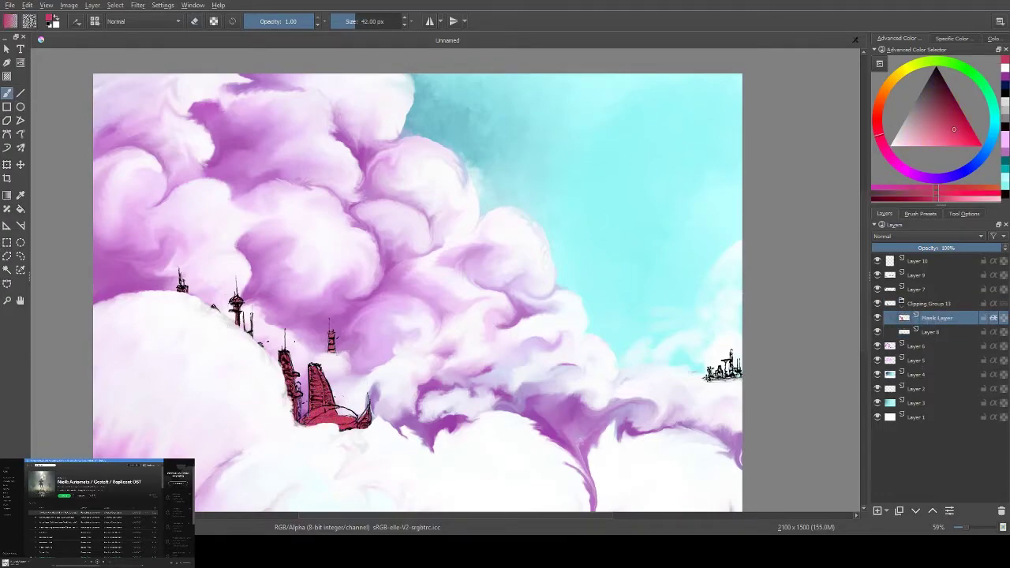
# Fill in the missing parts of the ridge buildings on Layer 8 with a 10 px brush, then reselect the mask layer
pyautogui.press('pagedown')
pyautogui.rightClick(384, 350)
pyautogui.click(356, 293)
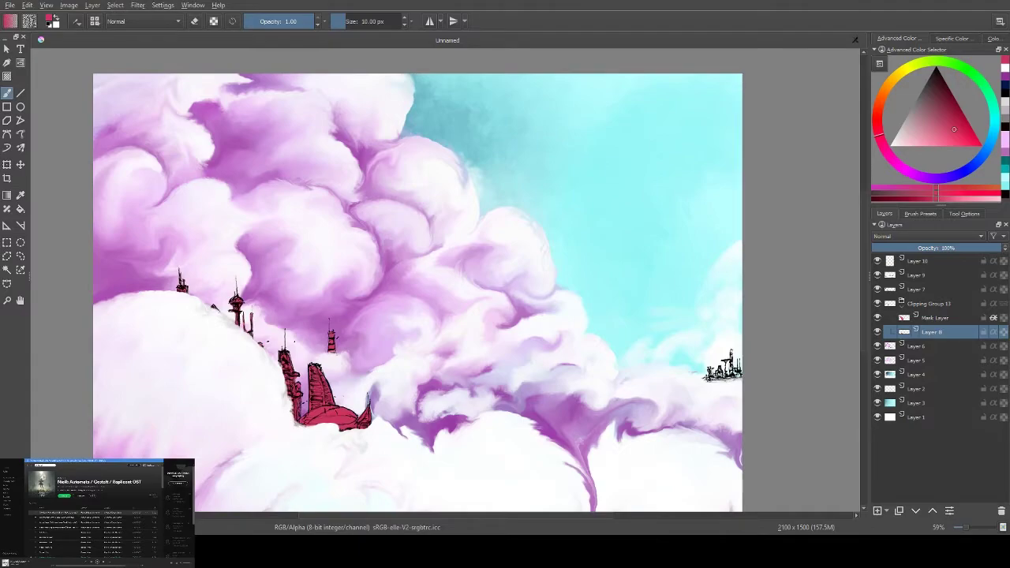
pyautogui.press('pageup')
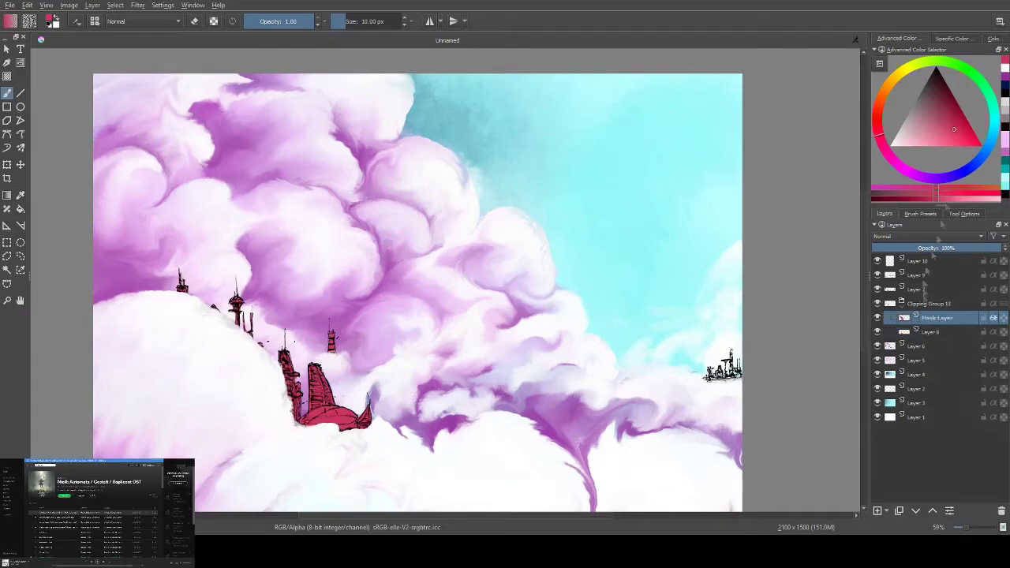
# Paint the dome of the foreground city teal on the mask layer with a 30 px brush
pyautogui.keyDown('ctrl'); pyautogui.click(652, 290); pyautogui.keyUp('ctrl')
pyautogui.press(']')
pyautogui.press(']')
pyautogui.press(']')
pyautogui.keyDown('ctrl'); pyautogui.click(347, 415); pyautogui.keyUp('ctrl')
pyautogui.moveTo(347, 415)
pyautogui.mouseDown()
pyautogui.moveTo(316, 413)
pyautogui.moveTo(352, 420)
pyautogui.mouseUp()
pyautogui.press('e')
pyautogui.press('e')
pyautogui.rightClick(401, 356)
pyautogui.click(375, 351)
pyautogui.keyDown('ctrl'); pyautogui.click(384, 416); pyautogui.keyUp('ctrl')
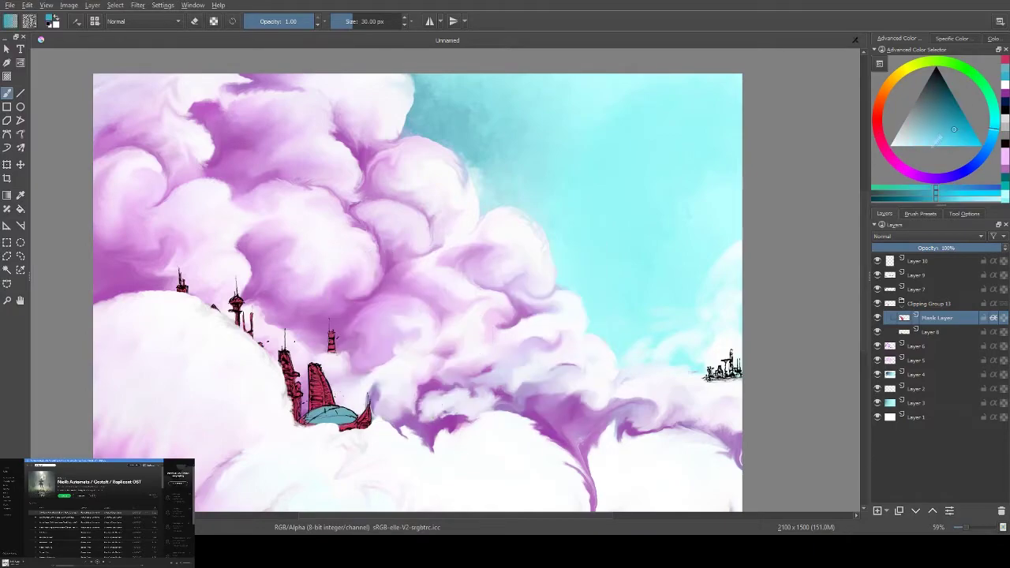
# Paint light blue windows plus coral and dark red accents on the towers with a 4.22 px brush
pyautogui.rightClick(400, 339)
pyautogui.click(319, 380)
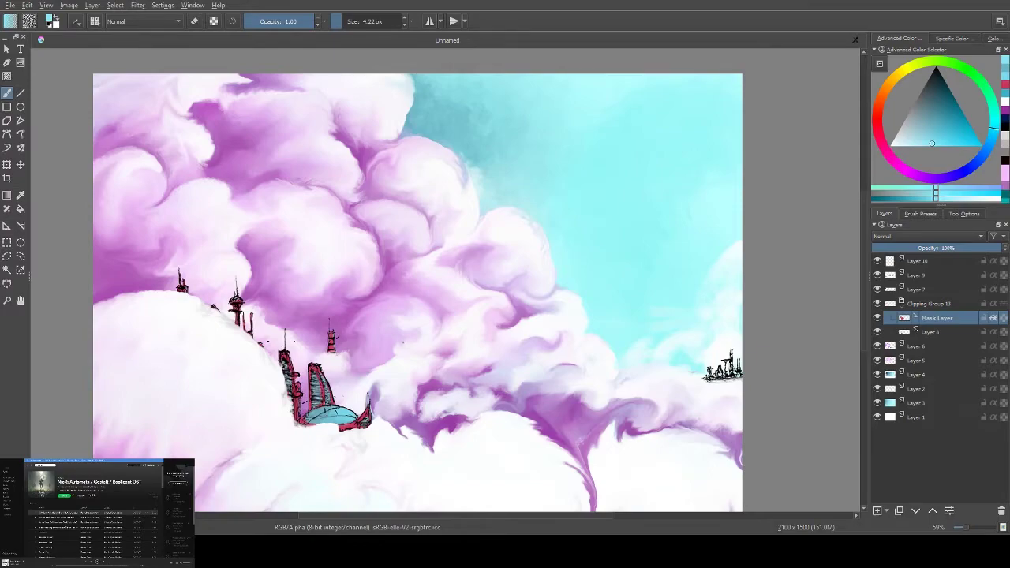
pyautogui.rightClick(359, 316)
pyautogui.click(394, 302)
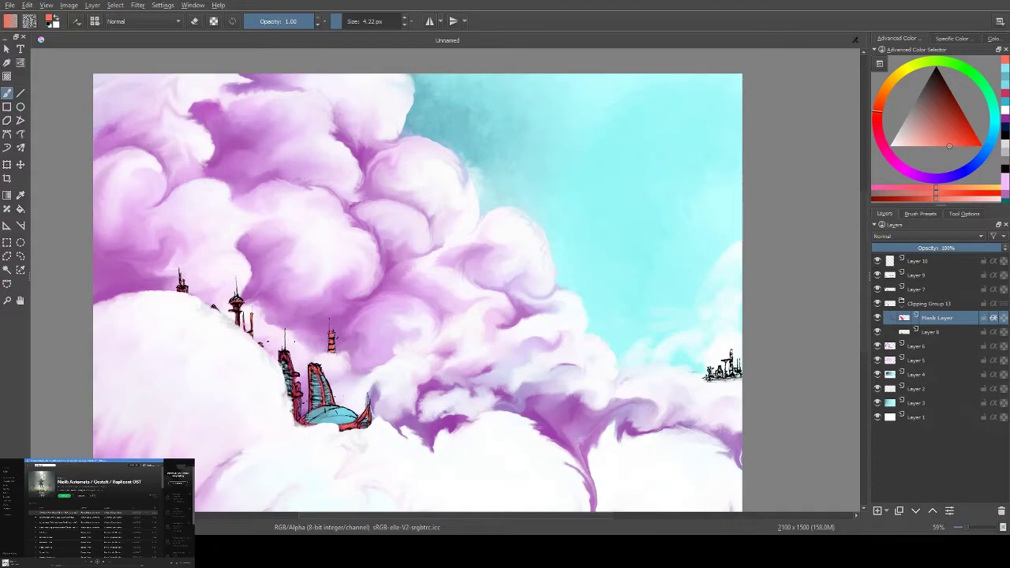
pyautogui.rightClick(349, 327)
pyautogui.click(351, 299)
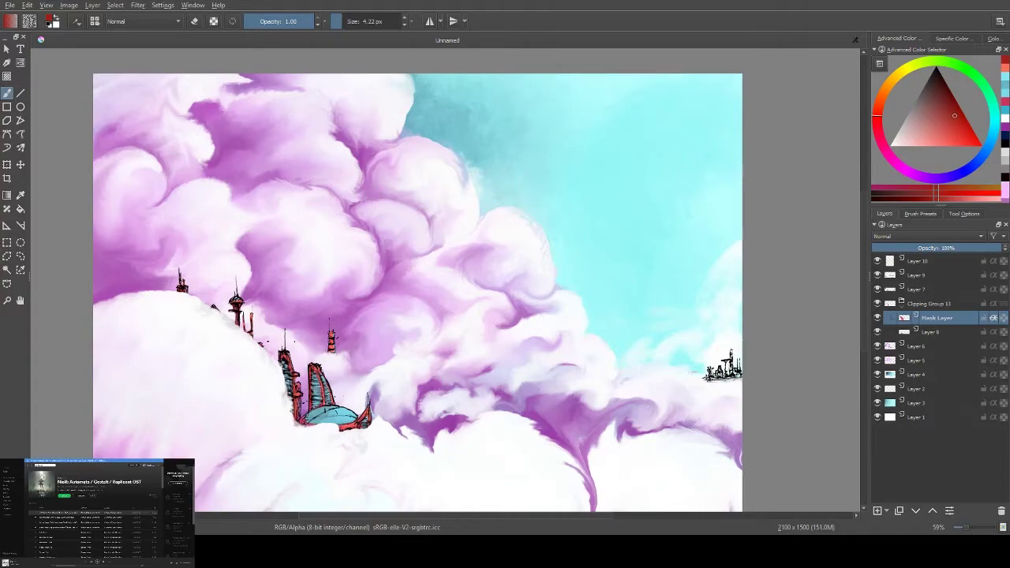
pyautogui.rightClick(340, 319)
# Add a layer above the mask layer in the clipping group, set it to Color Dodge, and choose a light pink
pyautogui.click(877, 510)
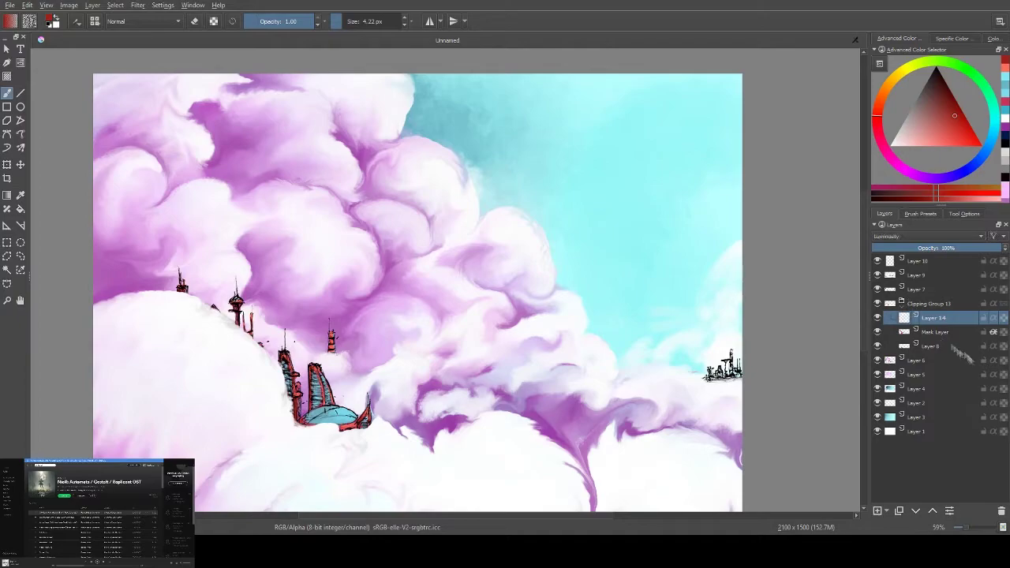
pyautogui.rightClick(445, 317)
pyautogui.click(438, 311)
pyautogui.rightClick(377, 315)
pyautogui.click(329, 362)
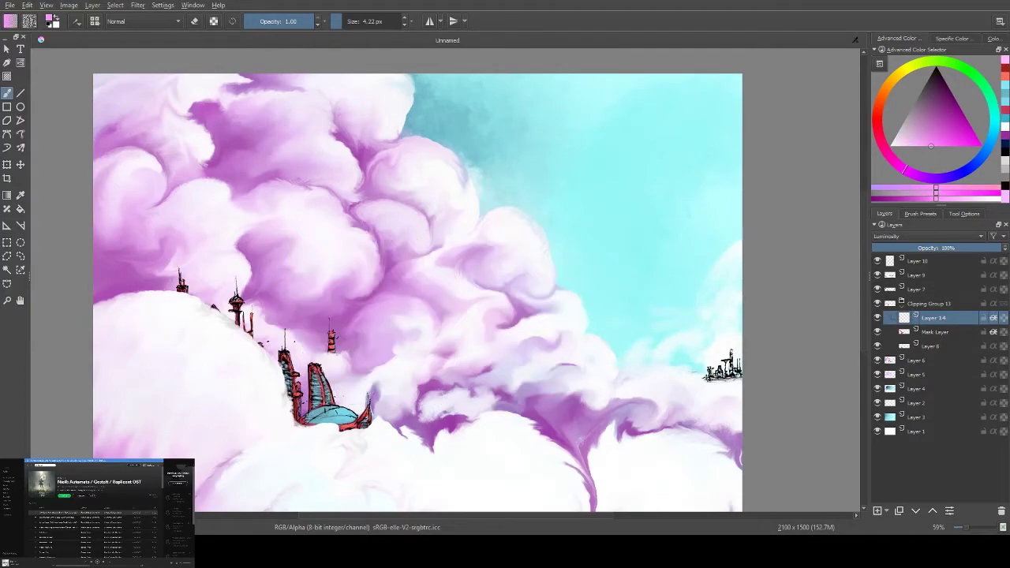
pyautogui.rightClick(392, 325)
pyautogui.click(335, 383)
pyautogui.rightClick(400, 329)
pyautogui.click(332, 386)
pyautogui.hotkey('alt', 'shift', 'd')
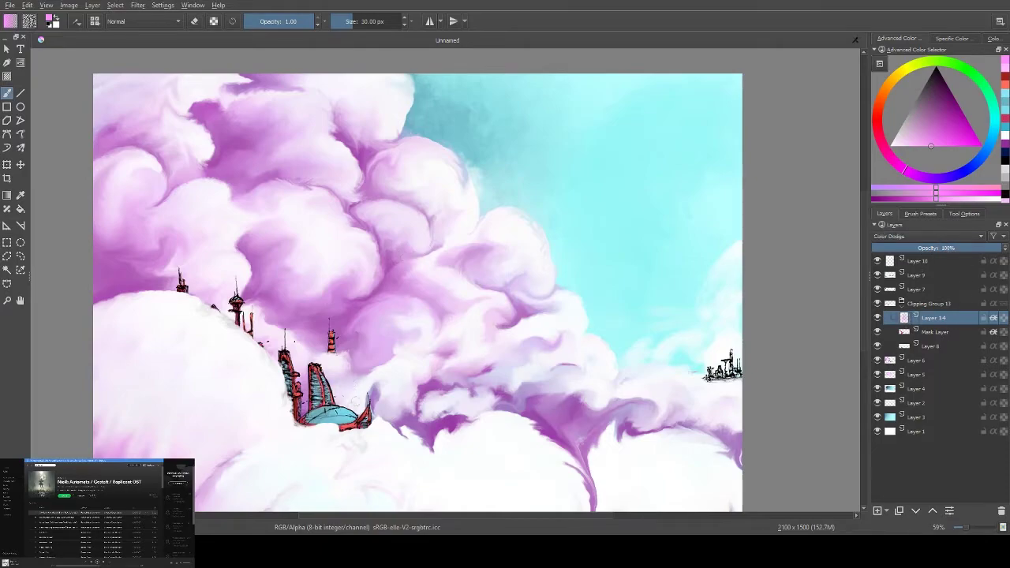
# Brush pink glow over the tower windows and dome on Layer 14 with a 50 px brush, then choose dark red
pyautogui.rightClick(365, 348)
pyautogui.click(320, 390)
pyautogui.moveTo(325, 377); pyautogui.dragTo(331, 392)
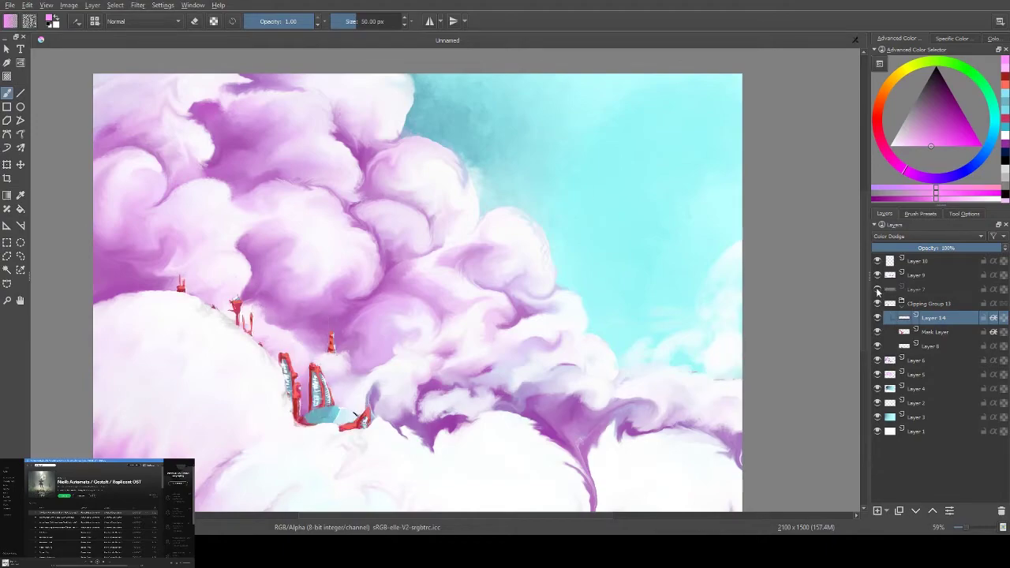
pyautogui.rightClick(436, 338)
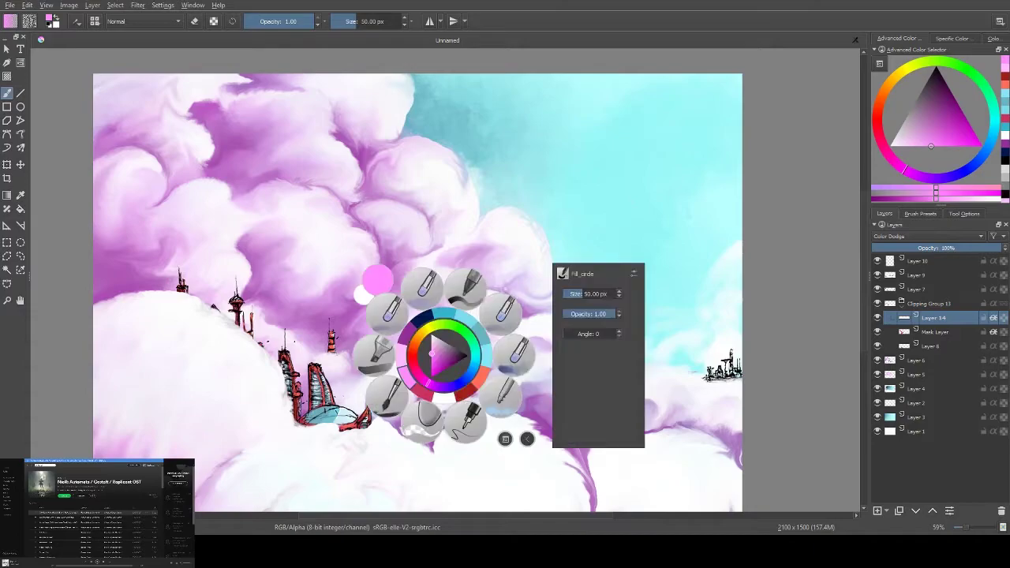
pyautogui.click(441, 351)
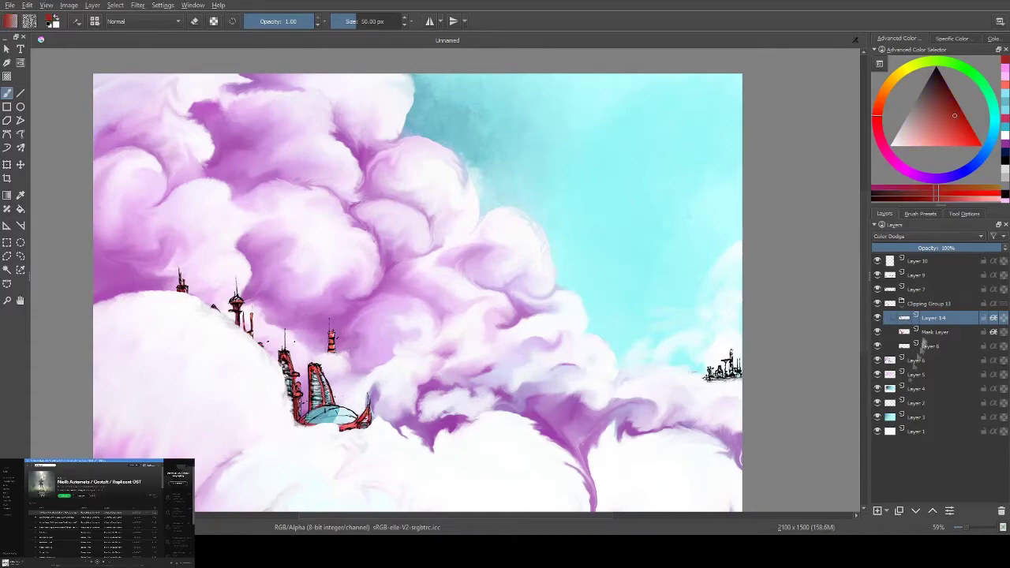
# Dab bright red beacon lights on the antenna tips, with their glows on a new Overlay layer above Layer 7
pyautogui.click(915, 289)
pyautogui.keyDown('ctrl'); pyautogui.click(484, 239); pyautogui.keyUp('ctrl')
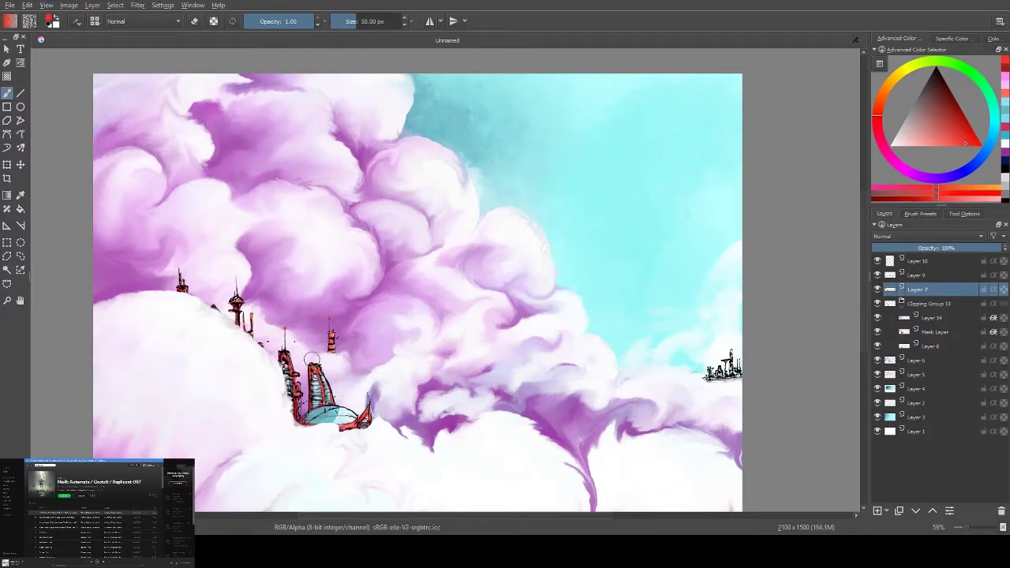
pyautogui.press('Insert')
pyautogui.hotkey('alt', 'shift', 'o')
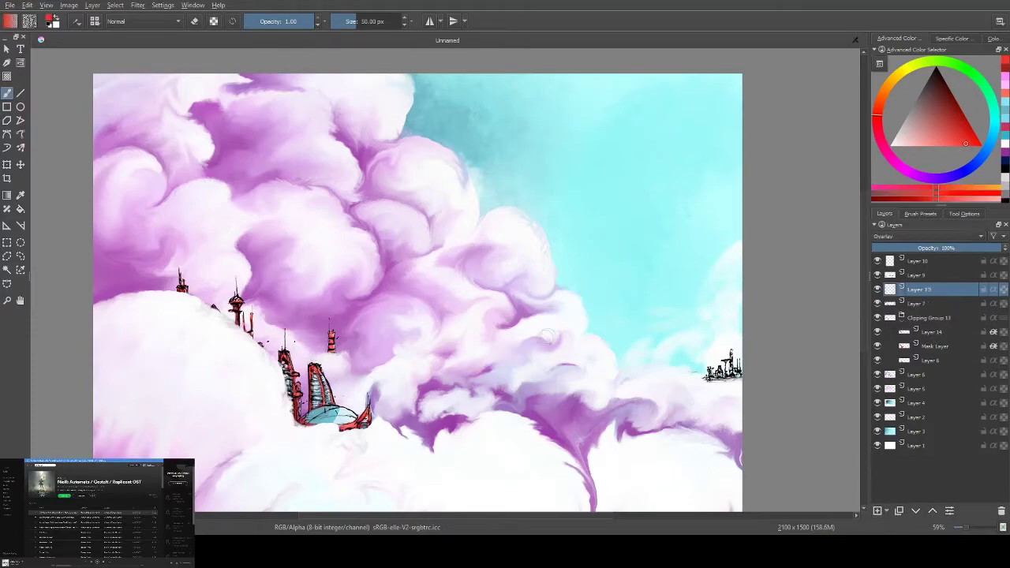
pyautogui.click(285, 328)
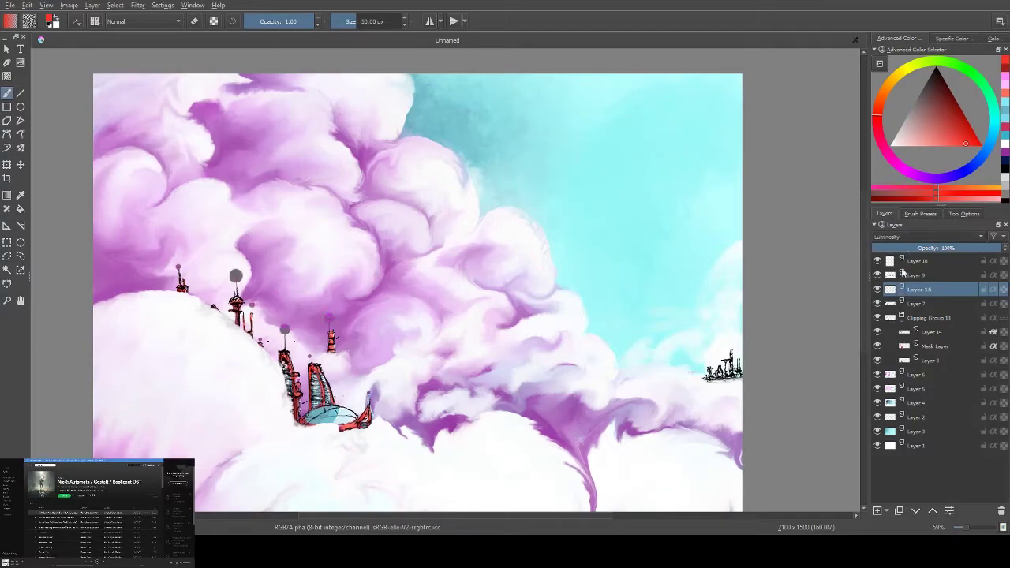
pyautogui.hotkey('alt', 'shift', 'm')
pyautogui.hotkey('alt', 'shift', 'o')
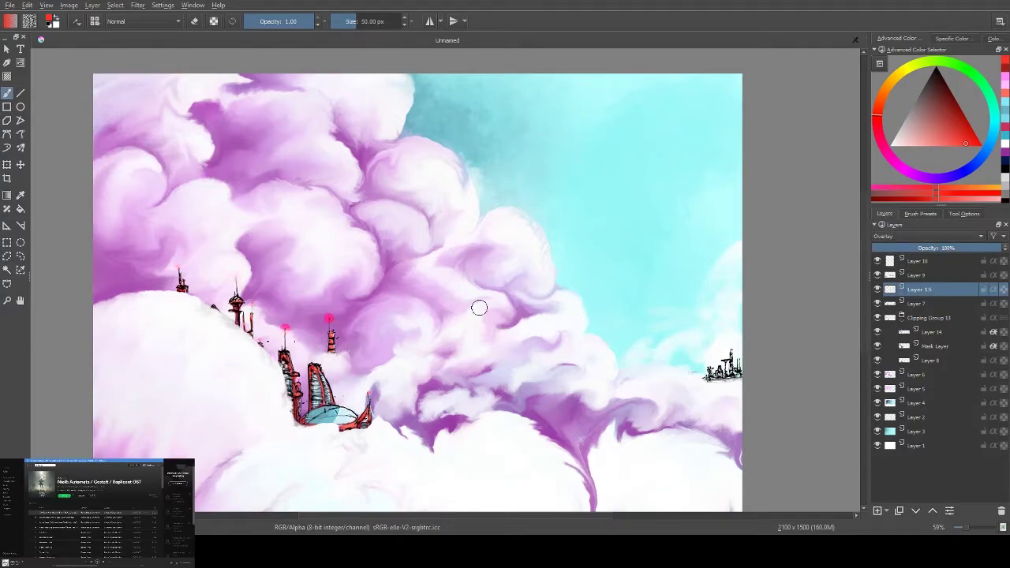
# Add a Normal-mode layer above Layer 15 and set up a coral brush at 0.16 opacity and 87.79 px
pyautogui.press('Insert')
pyautogui.hotkey('alt', 'shift', 'y')
pyautogui.hotkey('alt', 'shift', 'w')
pyautogui.press(']')
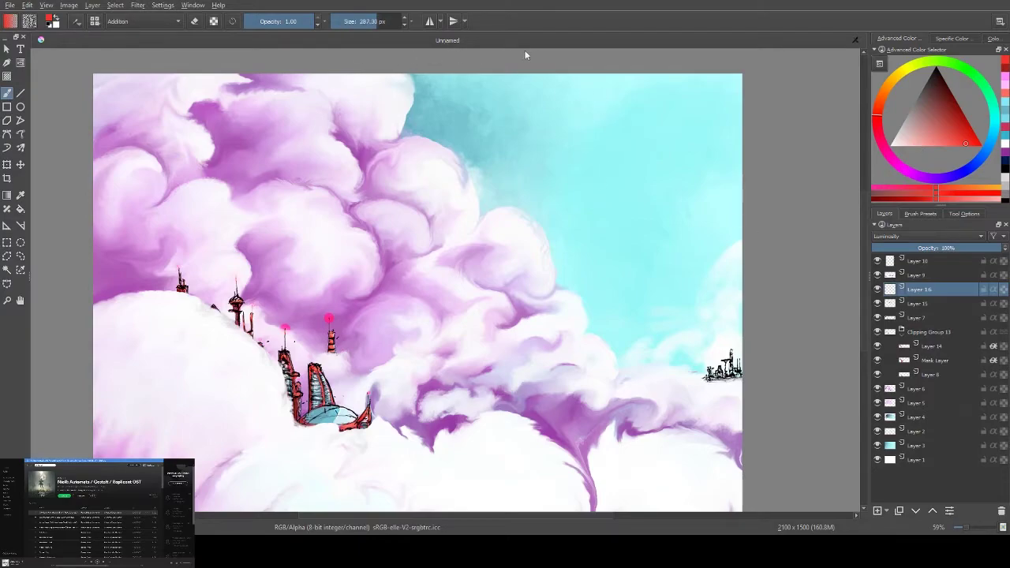
pyautogui.press('/')
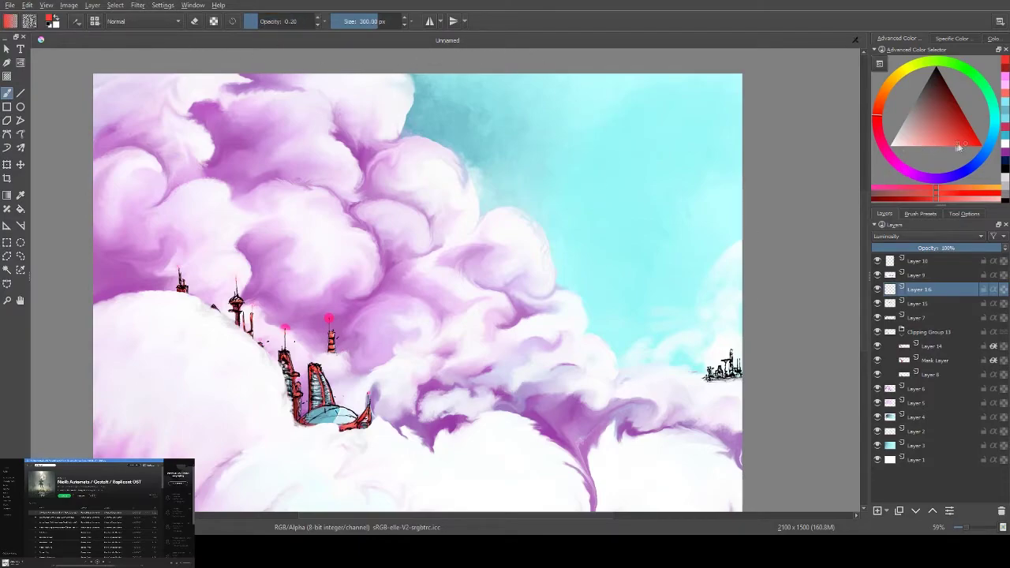
pyautogui.click(955, 146)
pyautogui.rightClick(450, 340)
pyautogui.moveTo(623, 244); pyautogui.dragTo(593, 244)
pyautogui.hotkey('alt', 'shift', 'w')
pyautogui.hotkey('alt', 'shift', 'n')
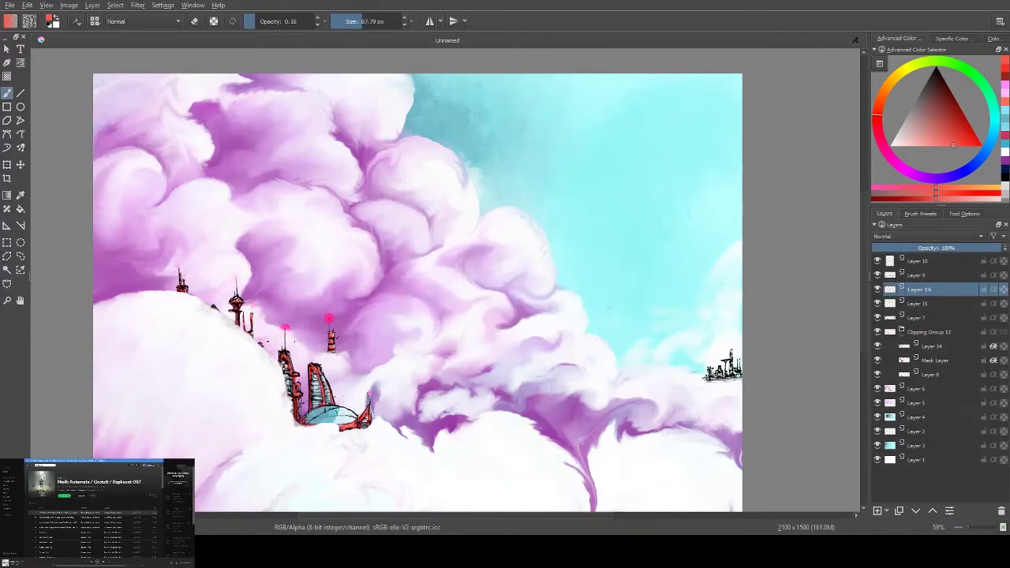
# Move Layer 16 above Layer 9, tint the purple cloud gaps crimson at 0.57 opacity, and set the layer to Lighten
pyautogui.press('o')
pyautogui.press('o')
pyautogui.press('o')
pyautogui.press('o')
pyautogui.press('k')
pyautogui.rightClick(497, 361)
pyautogui.click(505, 351)
pyautogui.hotkey('ctrl', 'pageup')
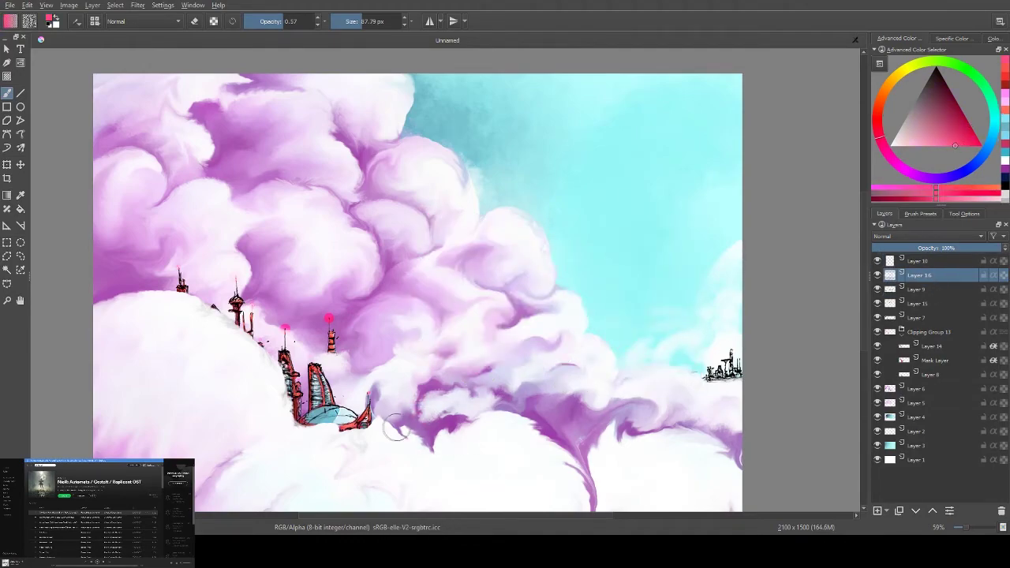
pyautogui.hotkey('alt', 'shift', 'y')
pyautogui.hotkey('alt', 'shift', 'g')
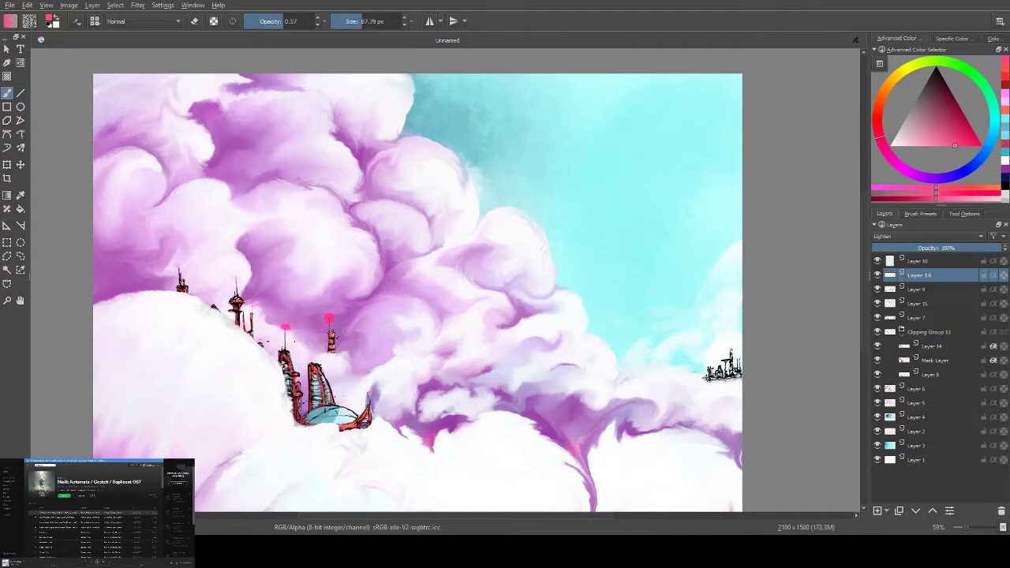
# Tidy the pink tint on Layer 16 with the eraser and toggle Layer 15 to compare the beacon glows
pyautogui.press('e')
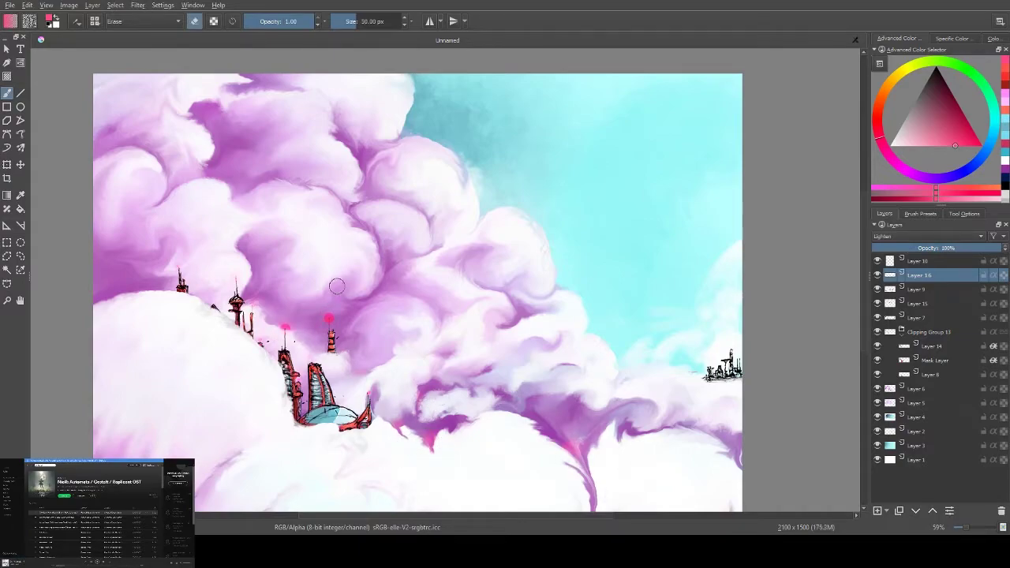
pyautogui.press('e')
pyautogui.click(883, 304)
pyautogui.click(878, 305)
pyautogui.click(879, 304)
# Erase the distant city skyline on the far horizon from Layer 7
pyautogui.click(910, 417)
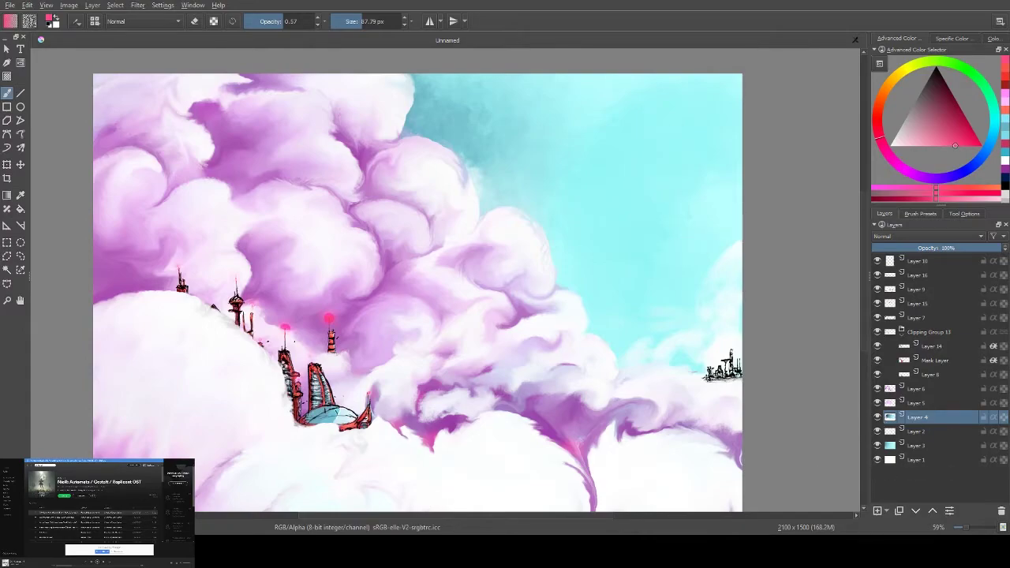
pyautogui.click(722, 367)
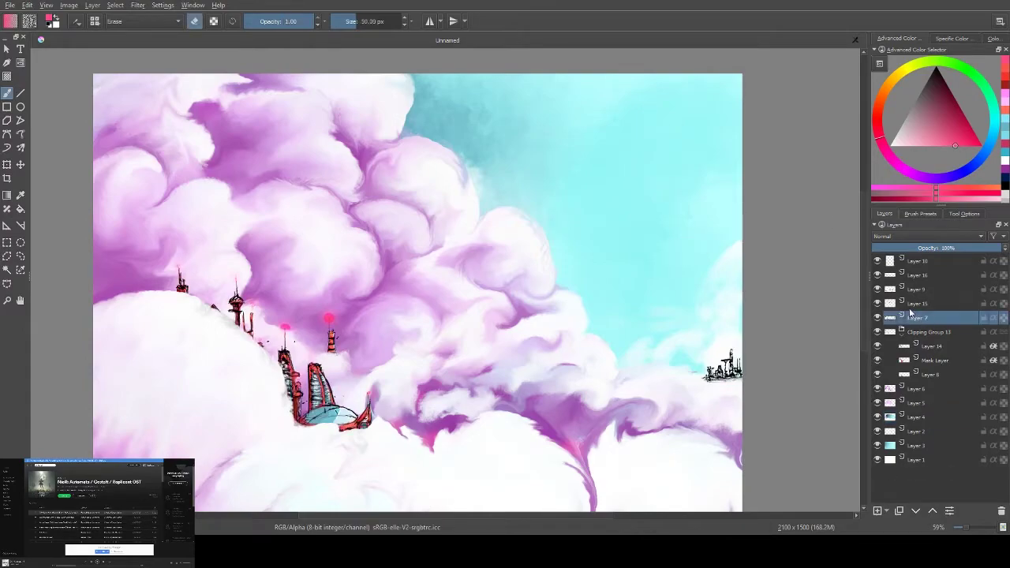
pyautogui.press('e')
pyautogui.moveTo(705, 364); pyautogui.dragTo(739, 375)
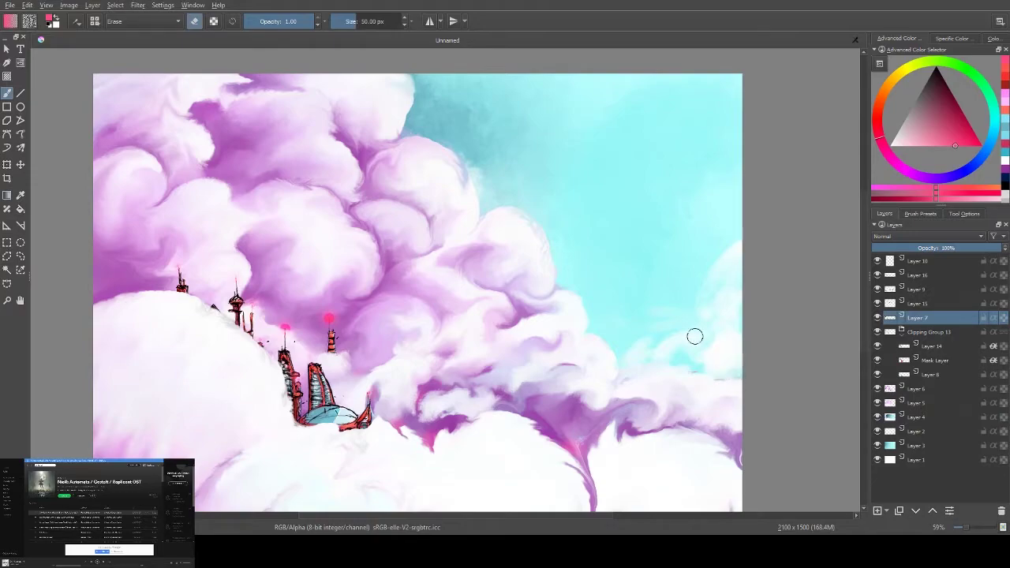
pyautogui.press('e')
# Paint purple shadow shapes into the far horizon cloud bank on Layer 5
pyautogui.click(878, 345)
pyautogui.click(878, 346)
pyautogui.click(917, 403)
pyautogui.press('/')
pyautogui.rightClick(558, 277)
pyautogui.click(613, 177)
pyautogui.keyDown('ctrl'); pyautogui.click(636, 223); pyautogui.keyUp('ctrl')
pyautogui.rightClick(579, 229)
pyautogui.click(580, 229)
pyautogui.click(829, 149)
pyautogui.moveTo(687, 377)
pyautogui.mouseDown()
pyautogui.moveTo(639, 363)
pyautogui.moveTo(710, 357)
pyautogui.moveTo(733, 311)
pyautogui.moveTo(695, 271)
pyautogui.moveTo(714, 236)
pyautogui.mouseUp()
# Paint white puffs over the purple shapes of the far horizon cloud with a 64 px brush
pyautogui.rightClick(638, 260)
pyautogui.rightClick(642, 260)
pyautogui.click(655, 263)
pyautogui.moveTo(726, 276)
pyautogui.mouseDown()
pyautogui.moveTo(679, 315)
pyautogui.moveTo(612, 314)
pyautogui.moveTo(726, 327)
pyautogui.moveTo(722, 355)
pyautogui.moveTo(710, 229)
pyautogui.moveTo(643, 309)
pyautogui.moveTo(647, 339)
pyautogui.mouseUp()
pyautogui.moveTo(676, 289)
pyautogui.mouseDown()
pyautogui.moveTo(724, 270)
pyautogui.moveTo(699, 251)
pyautogui.mouseUp()
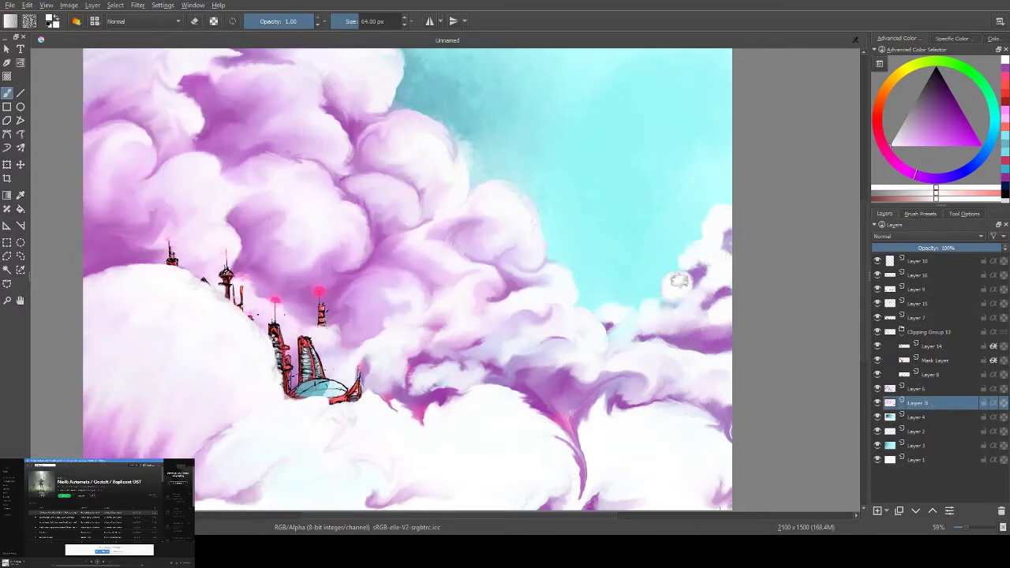
# Check Layer 9 with the eraser, then add more white puffs to the horizon cloud on Layer 5
pyautogui.keyDown('ctrl'); pyautogui.click(634, 332); pyautogui.keyUp('ctrl')
pyautogui.moveTo(878, 374)
pyautogui.mouseDown()
pyautogui.moveTo(877, 317)
pyautogui.moveTo(877, 360)
pyautogui.mouseUp()
pyautogui.click(919, 289)
pyautogui.press('e')
pyautogui.press('e')
pyautogui.click(917, 402)
pyautogui.rightClick(624, 254)
pyautogui.click(623, 331)
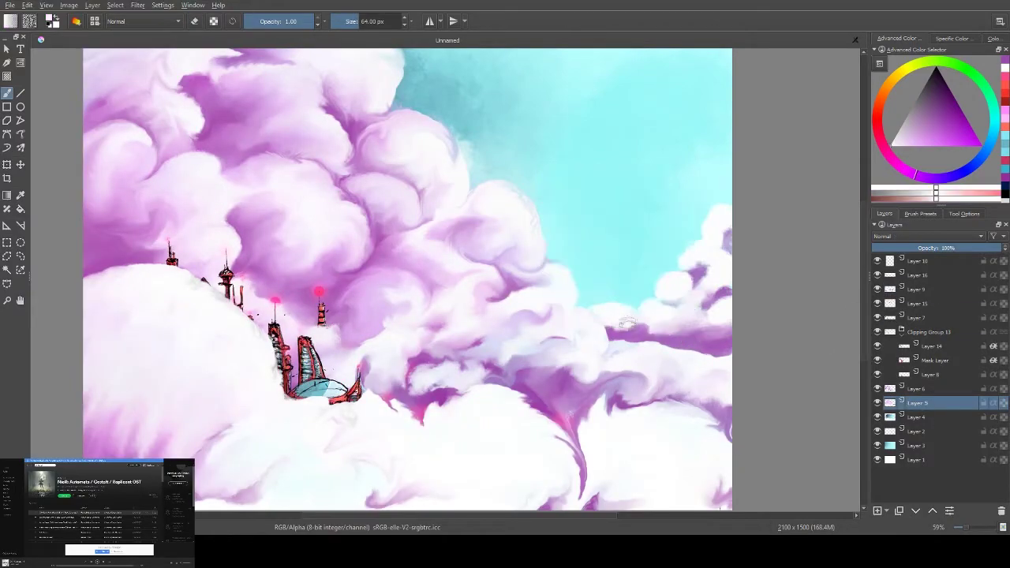
# Add purple shadow patches between the white puffs of the horizon cloud with a 64 px brush
pyautogui.rightClick(642, 287)
pyautogui.click(643, 286)
pyautogui.moveTo(667, 294); pyautogui.dragTo(685, 305)
pyautogui.moveTo(720, 250); pyautogui.dragTo(732, 243)
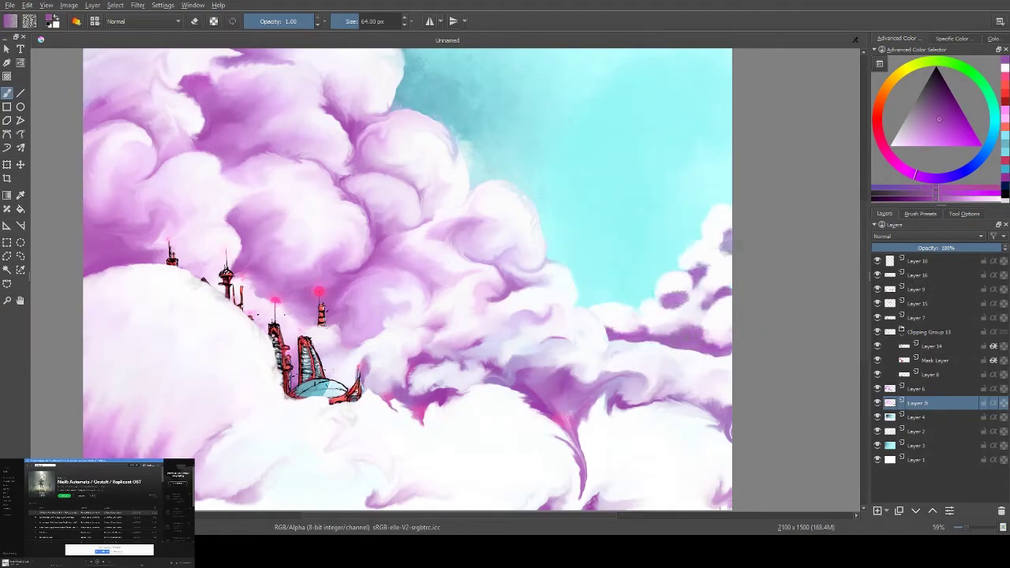
# Blend the horizon cloud's white puffs and purple shadows into soft billows on Layers 5 and 6
pyautogui.rightClick(652, 248)
pyautogui.click(652, 326)
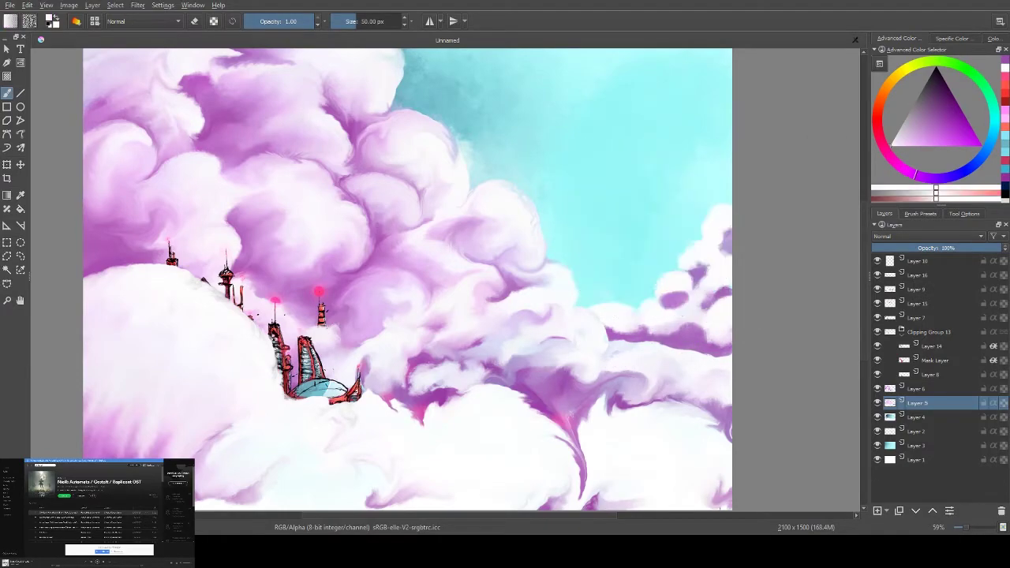
pyautogui.press('/')
pyautogui.moveTo(698, 260)
pyautogui.mouseDown()
pyautogui.moveTo(671, 290)
pyautogui.moveTo(718, 281)
pyautogui.moveTo(697, 306)
pyautogui.moveTo(666, 290)
pyautogui.moveTo(689, 313)
pyautogui.moveTo(712, 253)
pyautogui.moveTo(693, 265)
pyautogui.moveTo(724, 227)
pyautogui.moveTo(712, 336)
pyautogui.moveTo(678, 320)
pyautogui.moveTo(612, 327)
pyautogui.moveTo(623, 321)
pyautogui.moveTo(639, 347)
pyautogui.moveTo(679, 352)
pyautogui.mouseUp()
pyautogui.press('pageup')
pyautogui.press('/')
pyautogui.press('pagedown')
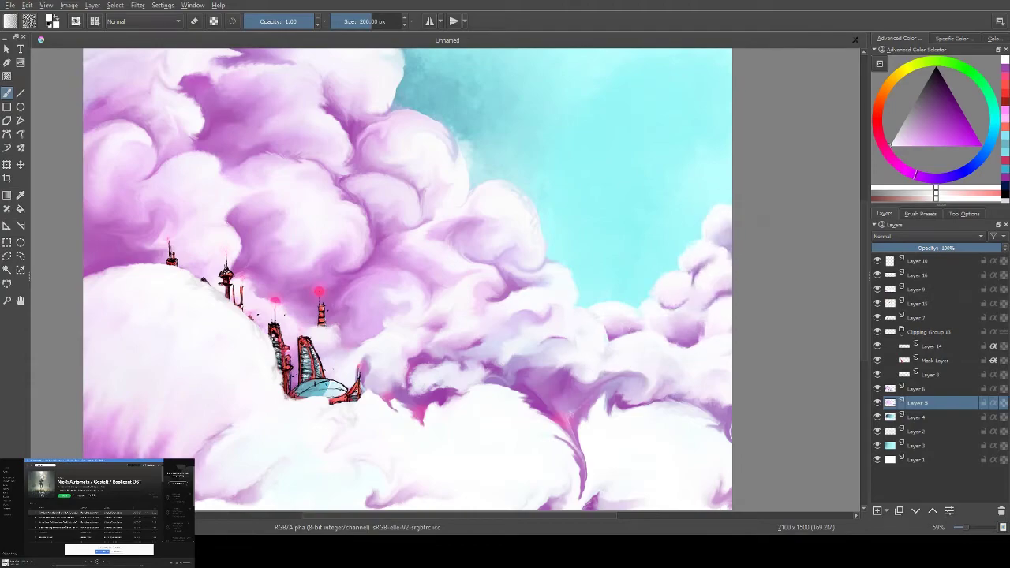
pyautogui.press('pageup')
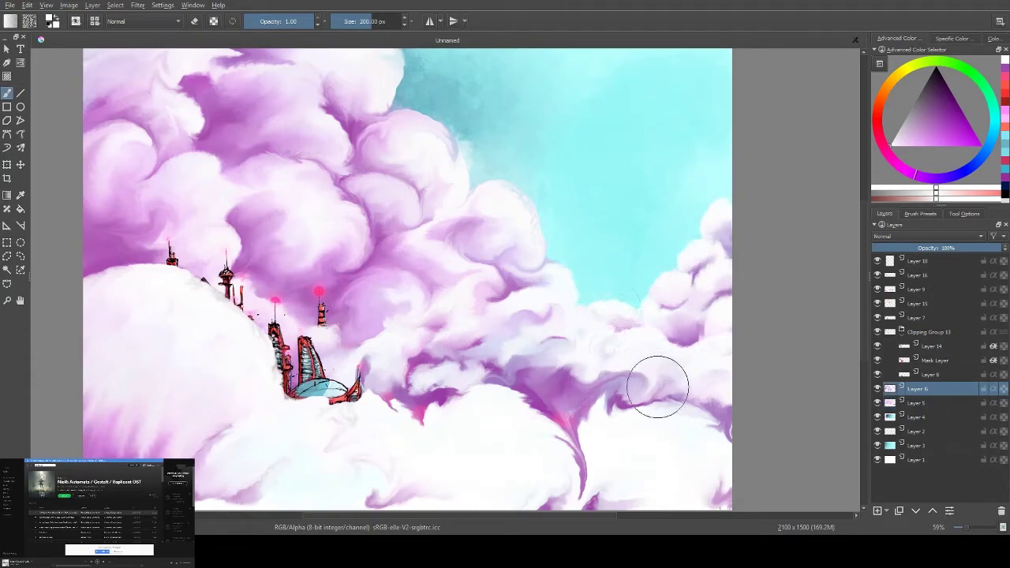
# Select Layer 10, pick a light lilac, and set up horizontal and vertical mirroring in the open sky
pyautogui.click(886, 263)
pyautogui.keyDown('ctrl'); pyautogui.click(642, 102); pyautogui.keyUp('ctrl')
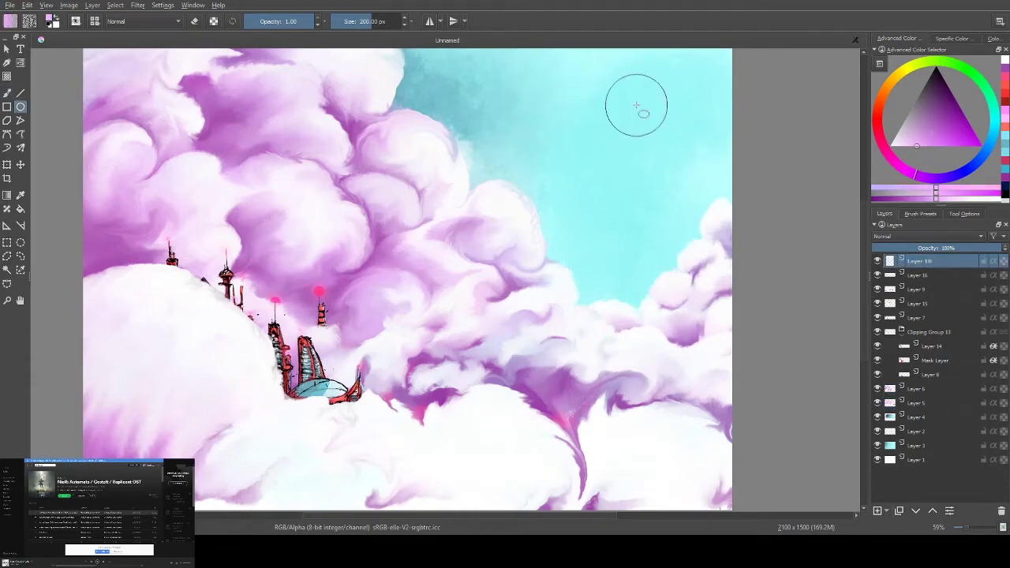
pyautogui.press('q')
pyautogui.moveTo(640, 101)
pyautogui.mouseDown()
pyautogui.moveTo(624, 108)
pyautogui.moveTo(685, 136)
pyautogui.mouseUp()
pyautogui.click(357, 21)
pyautogui.hotkey('ctrl', 'z')
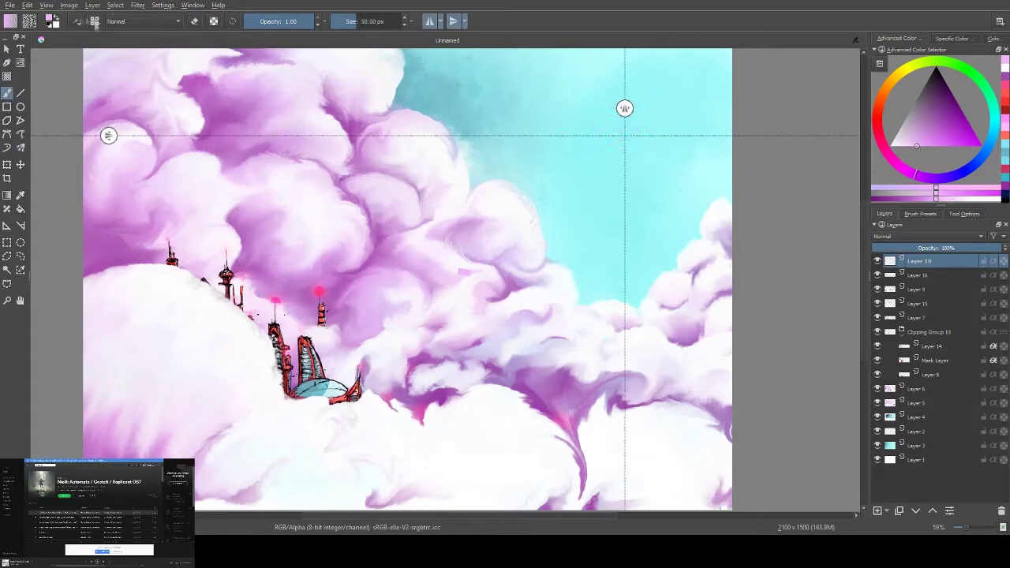
# Set the brush size to 256 px and lower its opacity to about 0.83, undoing the test dab
pyautogui.write('7')
pyautogui.press('Return')
pyautogui.click(367, 21)
pyautogui.write('250')
pyautogui.moveTo(315, 21); pyautogui.dragTo(302, 21)
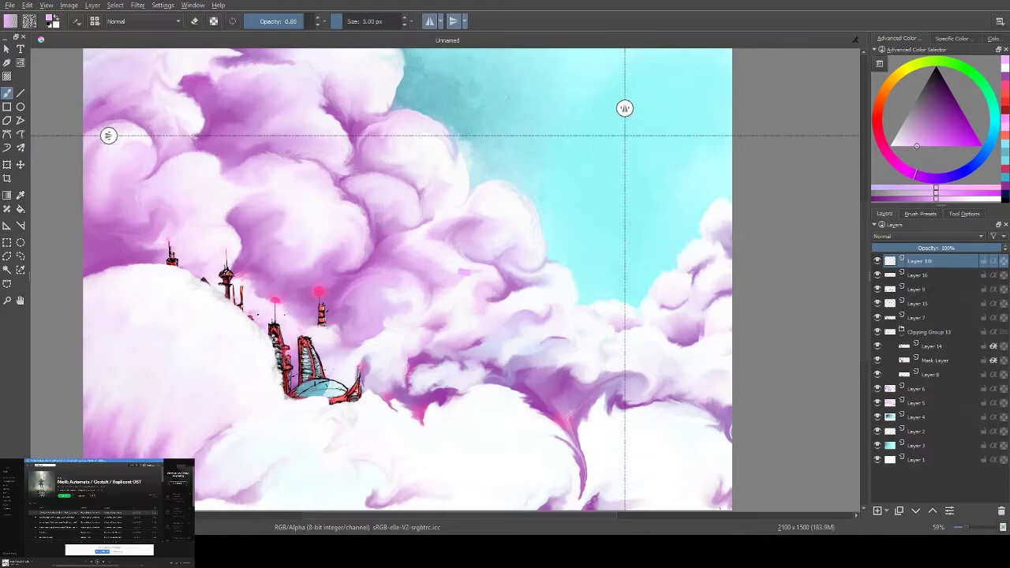
pyautogui.click(625, 136)
pyautogui.hotkey('ctrl', 'z')
# Stamp a violet disc with a white core in the open sky where the mirror axes cross
pyautogui.click(944, 146)
pyautogui.click(625, 135)
pyautogui.press('d')
pyautogui.press('x')
pyautogui.click(625, 136)
pyautogui.click(625, 136)
# Stamp a dark purple disc lower in the sky at the relocated mirror center and move Layer 10 below Layer 5
pyautogui.moveTo(625, 136); pyautogui.dragTo(560, 218)
pyautogui.click(946, 85)
pyautogui.click(561, 222)
pyautogui.moveTo(936, 267); pyautogui.dragTo(919, 404)
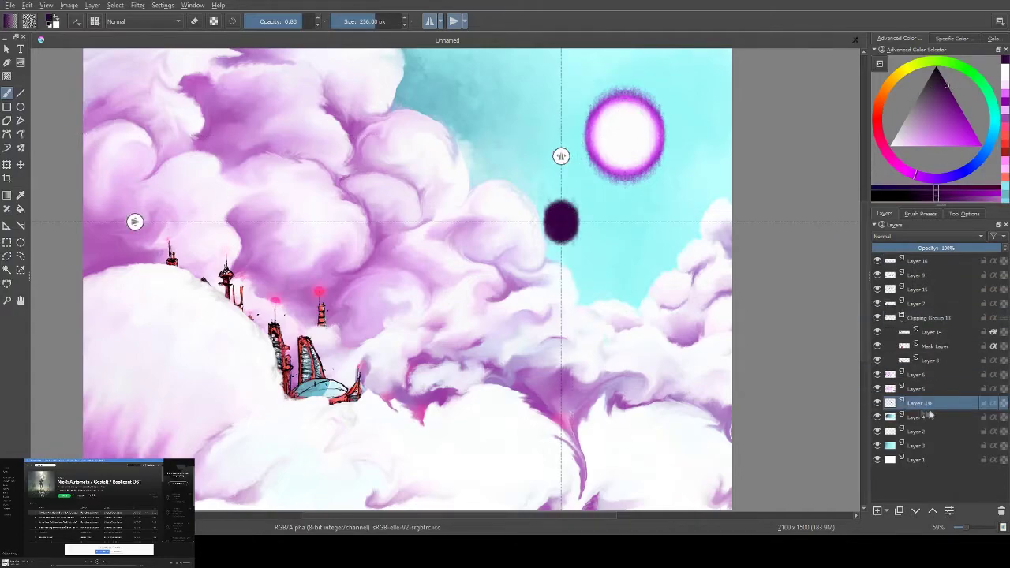
# Cover the dark purple disc with a coral red one, trying a pinker red first
pyautogui.click(561, 221)
pyautogui.click(880, 133)
pyautogui.click(955, 146)
pyautogui.click(552, 221)
pyautogui.click(553, 221)
pyautogui.click(552, 221)
pyautogui.click(552, 221)
pyautogui.hotkey('ctrl', 'z')
pyautogui.click(877, 117)
pyautogui.click(561, 222)
# Turn off mirroring, select the violet-rimmed white disc, and move it to the canvas's right edge
pyautogui.moveTo(561, 156); pyautogui.dragTo(622, 74)
pyautogui.moveTo(135, 222); pyautogui.dragTo(241, 199)
pyautogui.click(890, 145)
pyautogui.click(453, 22)
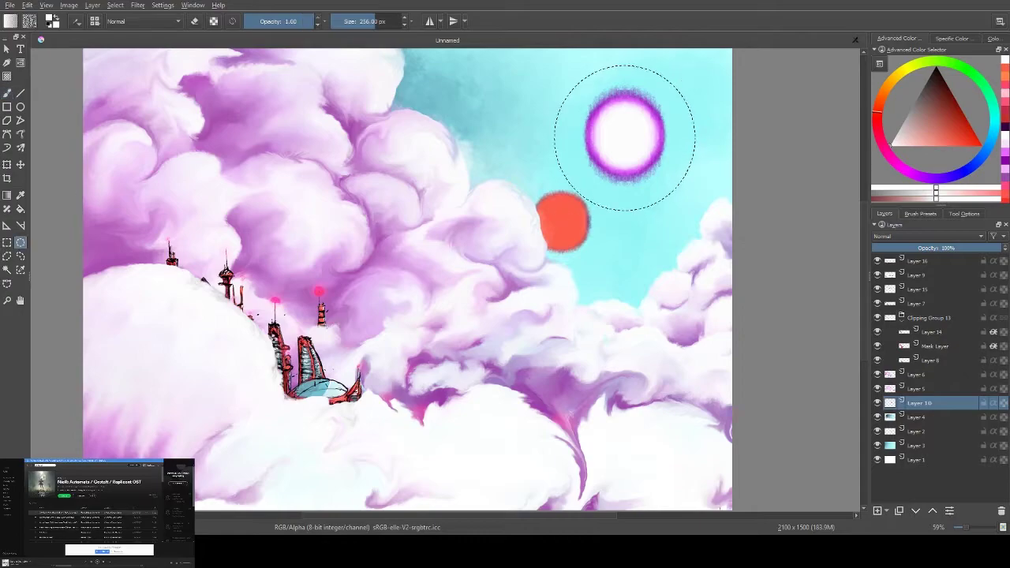
pyautogui.press('t')
pyautogui.moveTo(624, 130); pyautogui.dragTo(716, 140)
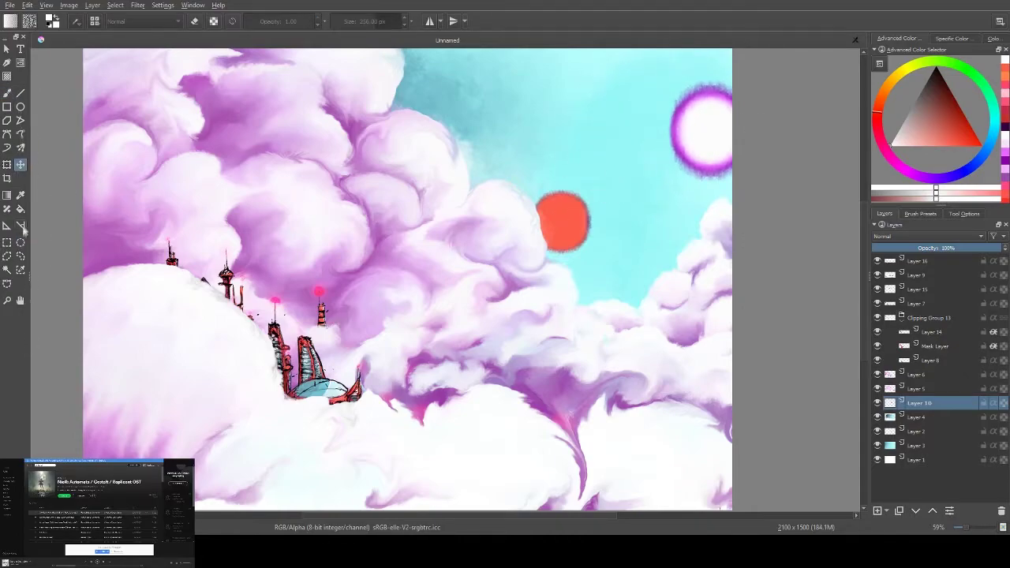
# Remove the coral red disc from the sky on Layer 10
pyautogui.moveTo(561, 221); pyautogui.dragTo(526, 184)
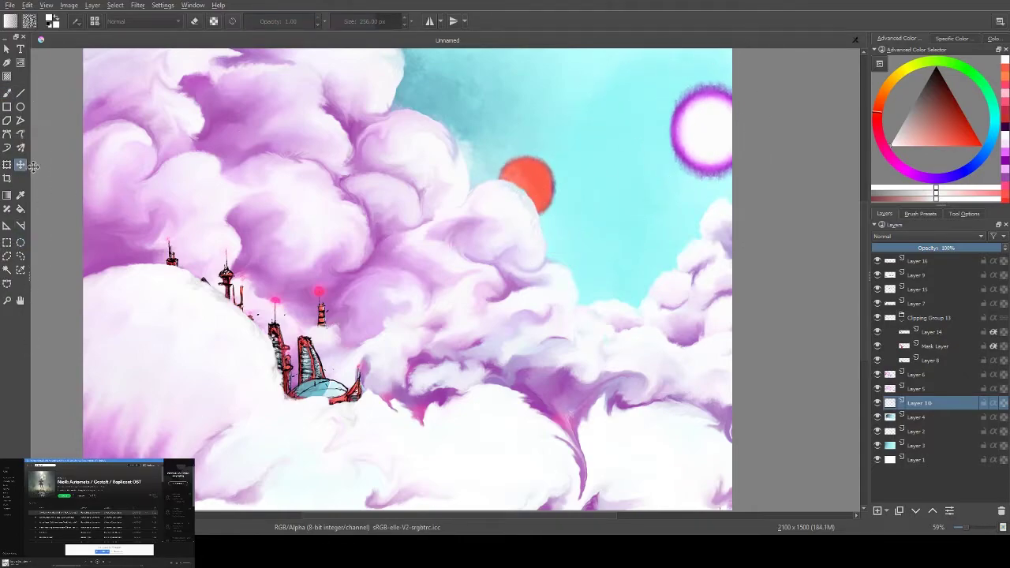
pyautogui.press('Delete')
pyautogui.press('b')
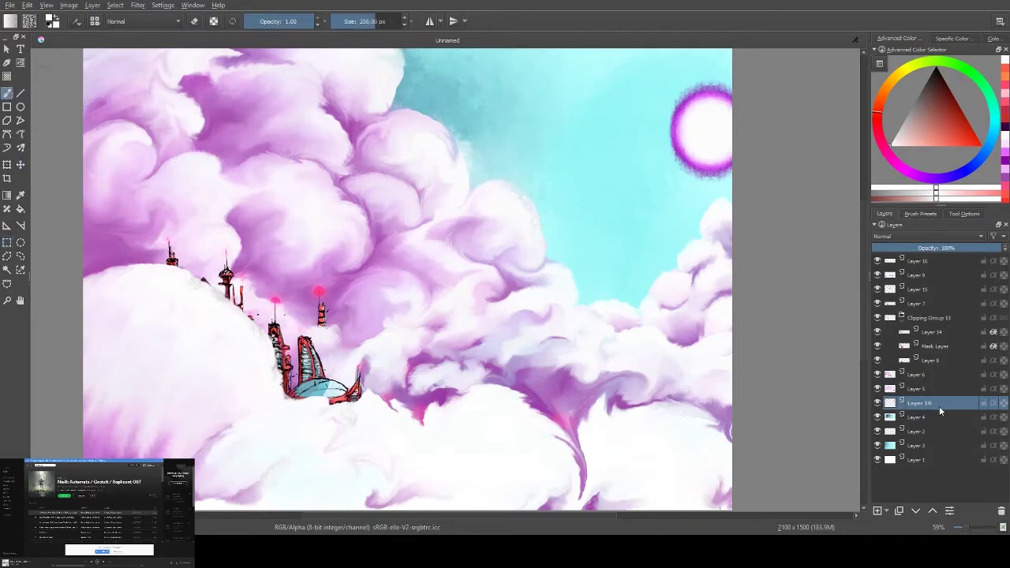
# Make a clipping group from Layer 10, build a second clipping group beneath it, and add Layer 21 above the first group's mask layer
pyautogui.hotkey('ctrl', 'shift', 'g')
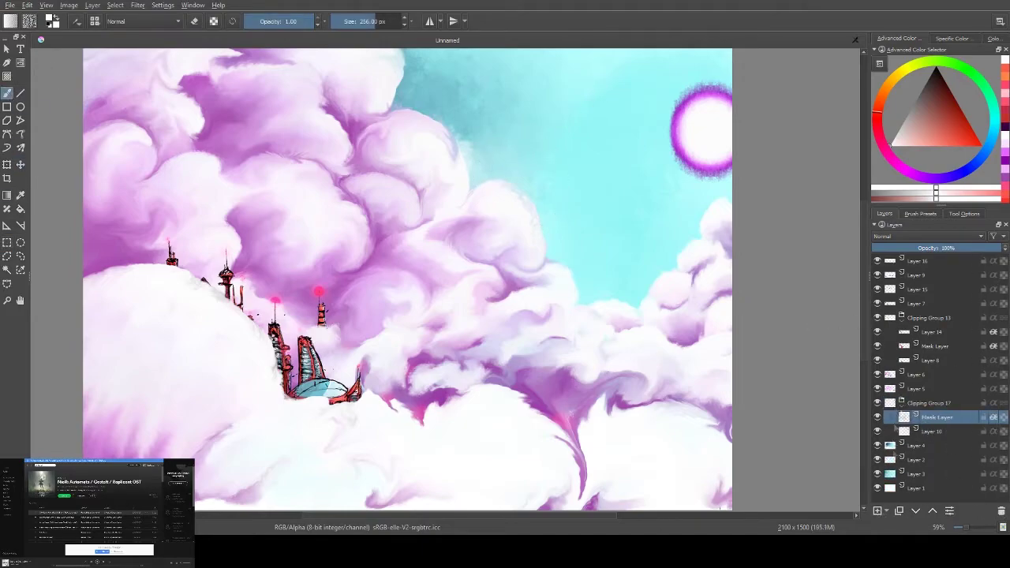
pyautogui.click(917, 463)
pyautogui.press('Insert')
pyautogui.hotkey('ctrl', 'shift', 'g')
pyautogui.press('Insert')
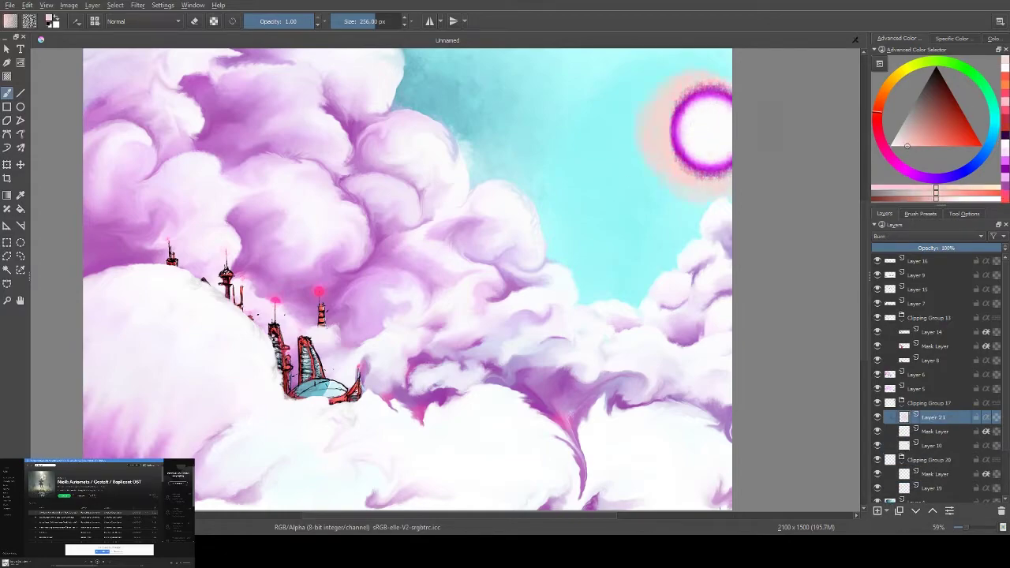
# Set the violet disc's mask layer to Burn, then paint a soft white glow over the disc on Layer 21 in Normal mode
pyautogui.press('pagedown')
pyautogui.hotkey('alt', 'shift', 'b')
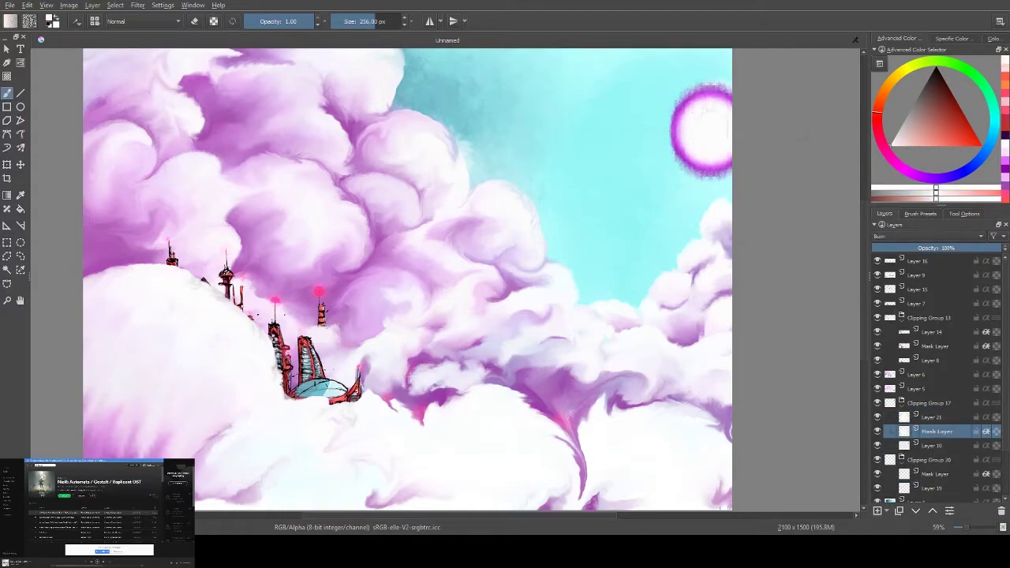
pyautogui.scroll(-4, 913, 236)
pyautogui.press('pageup')
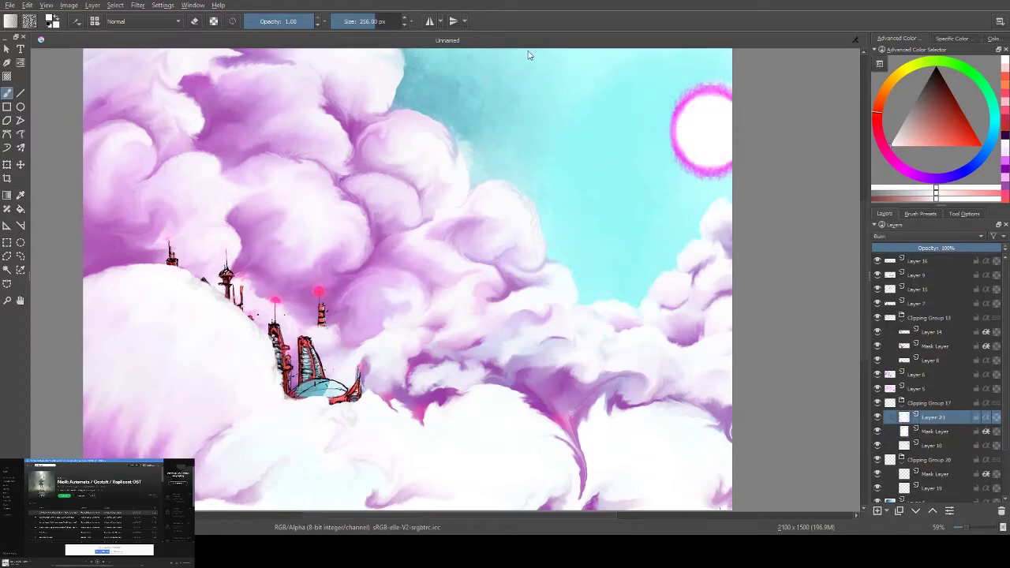
pyautogui.press('/')
pyautogui.moveTo(694, 118)
pyautogui.mouseDown()
pyautogui.moveTo(699, 134)
pyautogui.moveTo(688, 137)
pyautogui.moveTo(701, 126)
pyautogui.mouseUp()
pyautogui.hotkey('alt', 'shift', 'n')
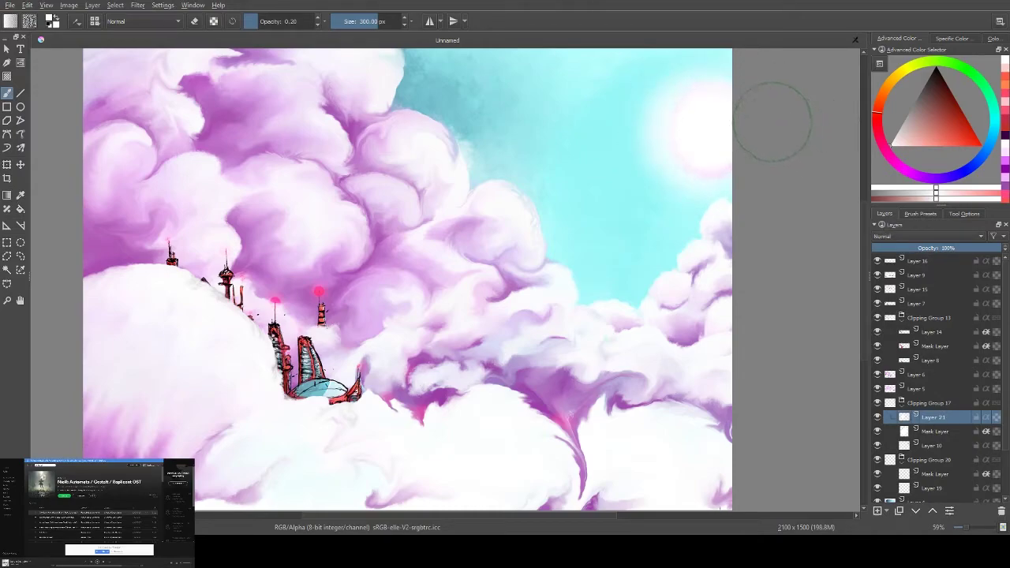
# Move the violet-rimmed disc down behind the clouds near the canvas's right edge and clip Layer 21 to it
pyautogui.press('pagedown')
pyautogui.press('pagedown')
pyautogui.press('t')
pyautogui.moveTo(691, 180); pyautogui.dragTo(674, 301)
pyautogui.click(932, 417)
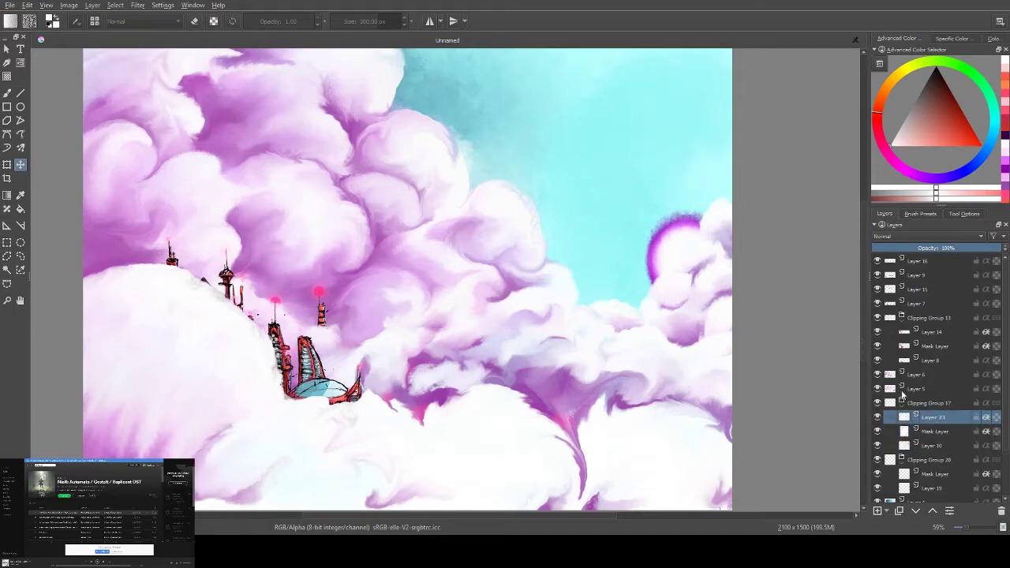
# Select Layer 19 in Clipping Group 20 and turn on both mirror axes, crossing them in the upper open sky for painting
pyautogui.press('pagedown')
pyautogui.press('pagedown')
pyautogui.press('pagedown')
pyautogui.press('pagedown')
pyautogui.press('pagedown')
pyautogui.click(429, 20)
pyautogui.click(453, 21)
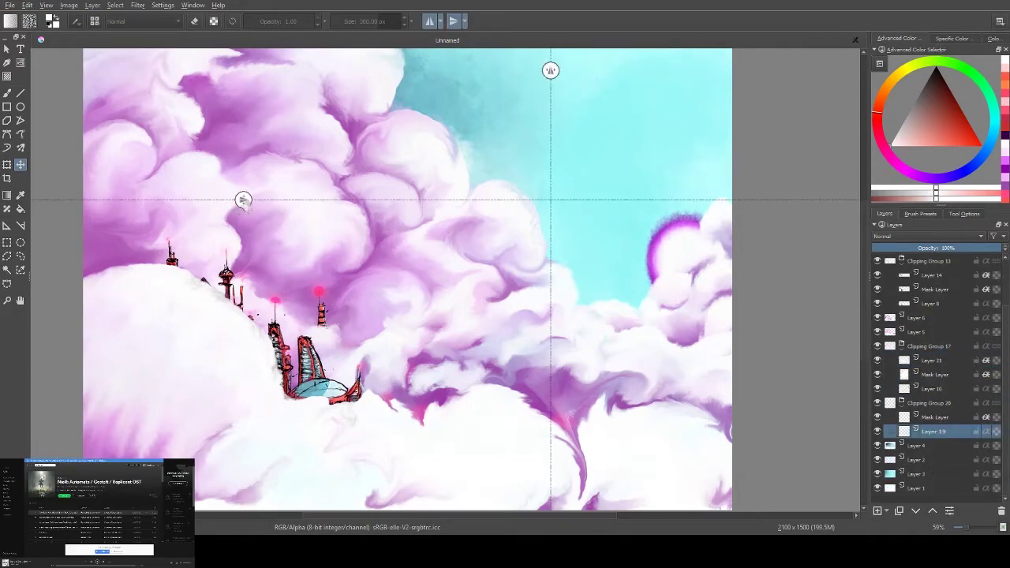
pyautogui.press('b')
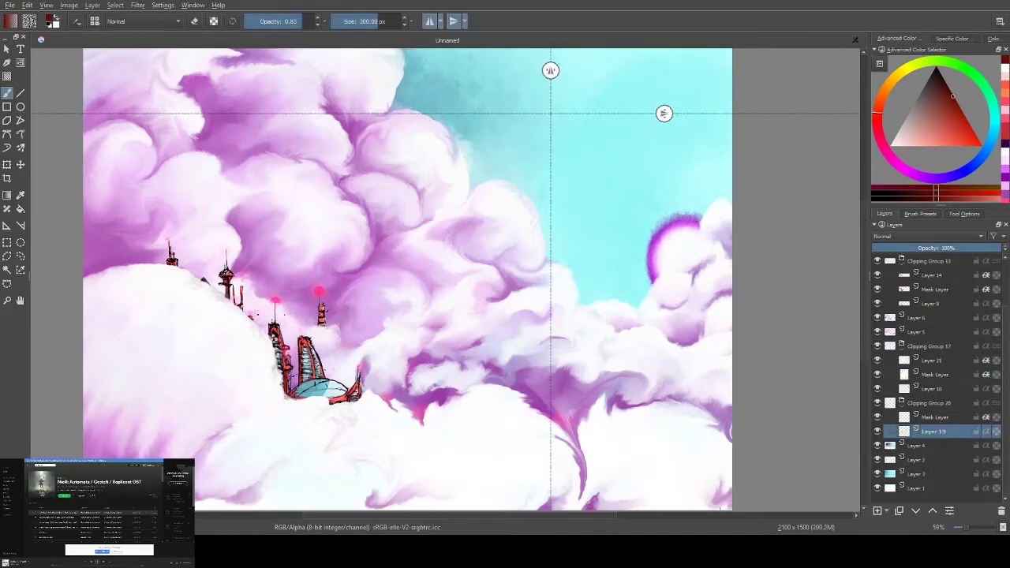
# Stamp a 256 px dark-rimmed disc with a pale salmon center where the mirror axes cross
pyautogui.press('[')
pyautogui.click(550, 112)
pyautogui.click(550, 113)
pyautogui.press('l')
pyautogui.press('l')
pyautogui.press('l')
pyautogui.press('l')
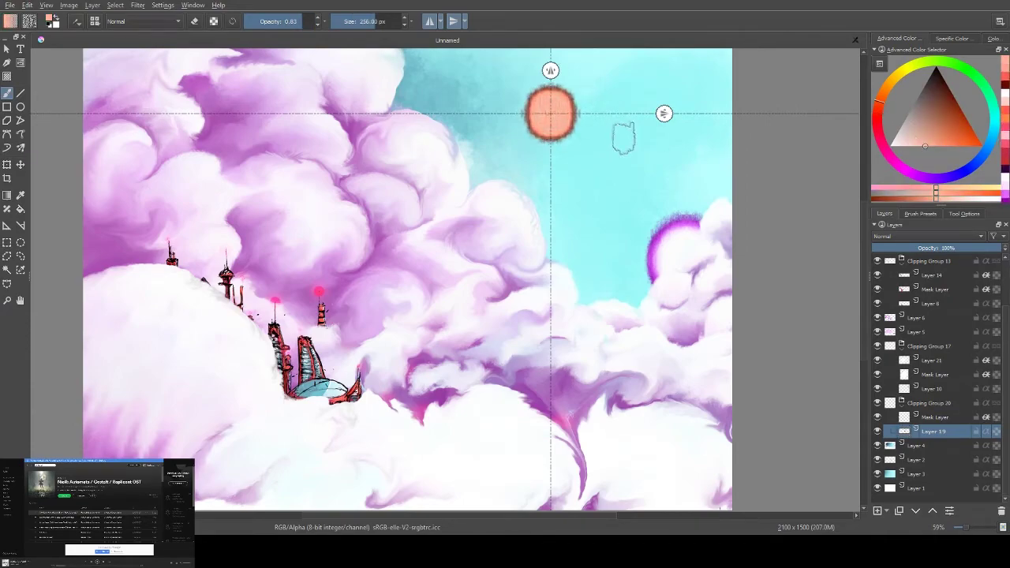
# Turn off mirroring and paint a burnt-orange shadow over the salmon planet's upper-left half on its mask layer
pyautogui.click(429, 22)
pyautogui.click(453, 21)
pyautogui.click(937, 416)
pyautogui.click(964, 116)
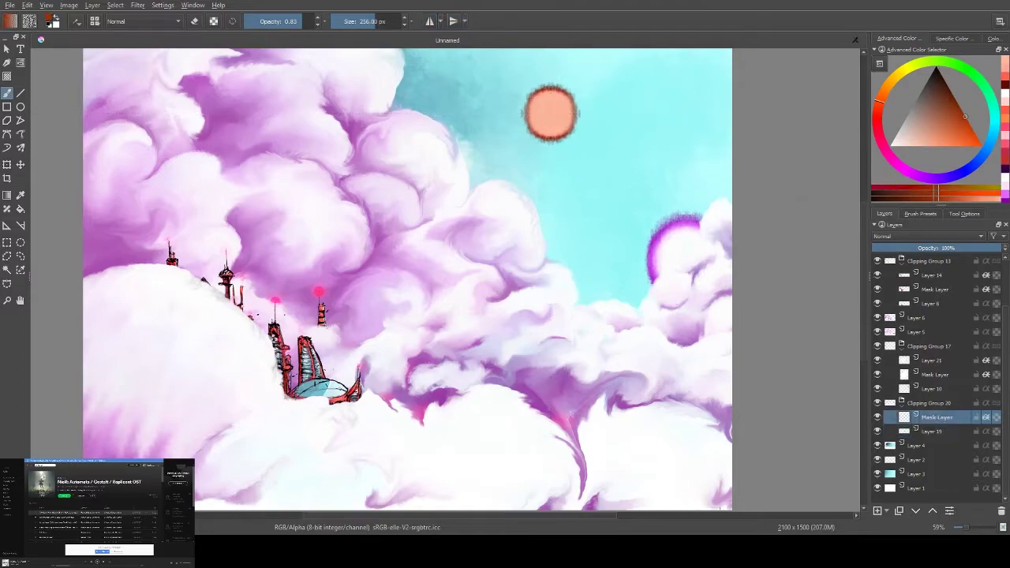
pyautogui.click(969, 138)
pyautogui.rightClick(444, 151)
pyautogui.click(380, 194)
pyautogui.keyDown('ctrl'); pyautogui.click(568, 118); pyautogui.keyUp('ctrl')
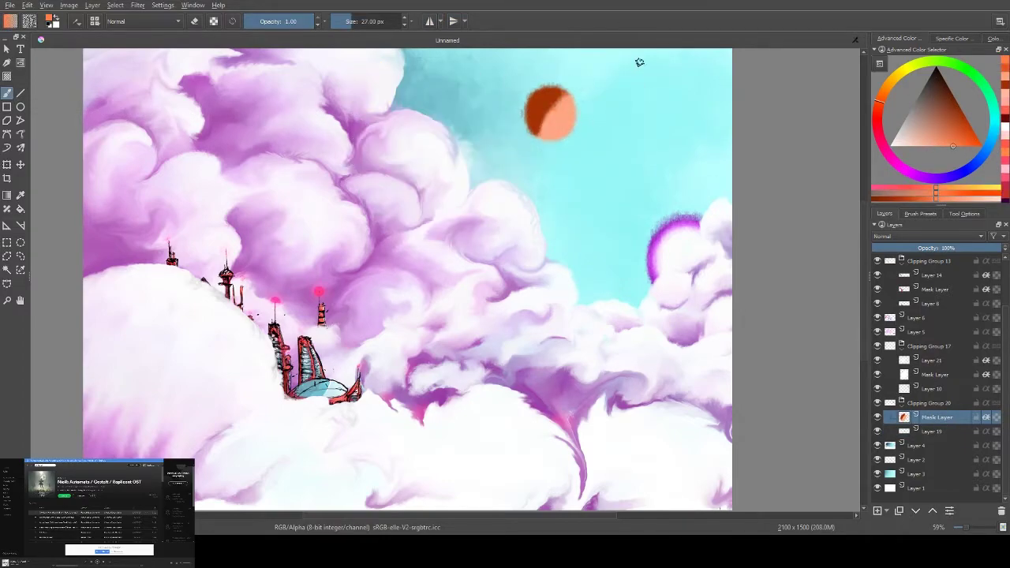
# Darken the planet's shadow side to deep brown and blend orange tones along the edge of the lit side
pyautogui.keyDown('ctrl'); pyautogui.click(570, 130); pyautogui.keyUp('ctrl')
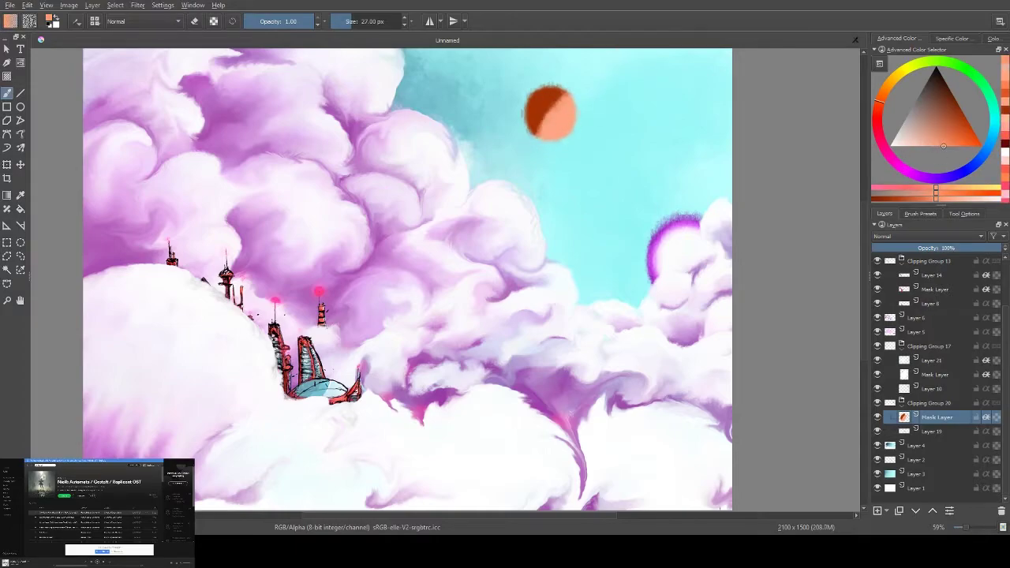
pyautogui.press('/')
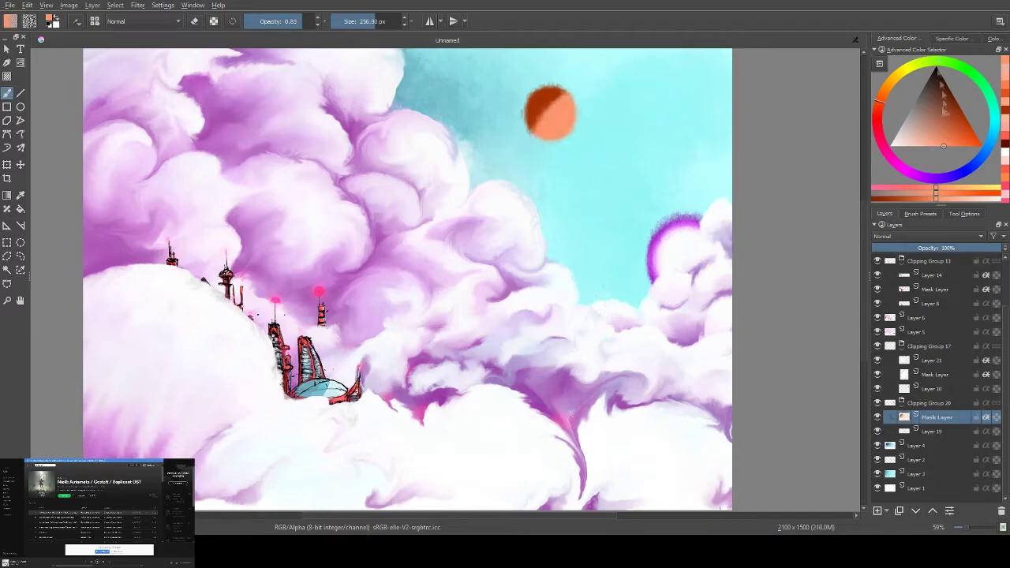
pyautogui.keyDown('ctrl'); pyautogui.click(552, 91); pyautogui.keyUp('ctrl')
pyautogui.moveTo(562, 85); pyautogui.dragTo(522, 141)
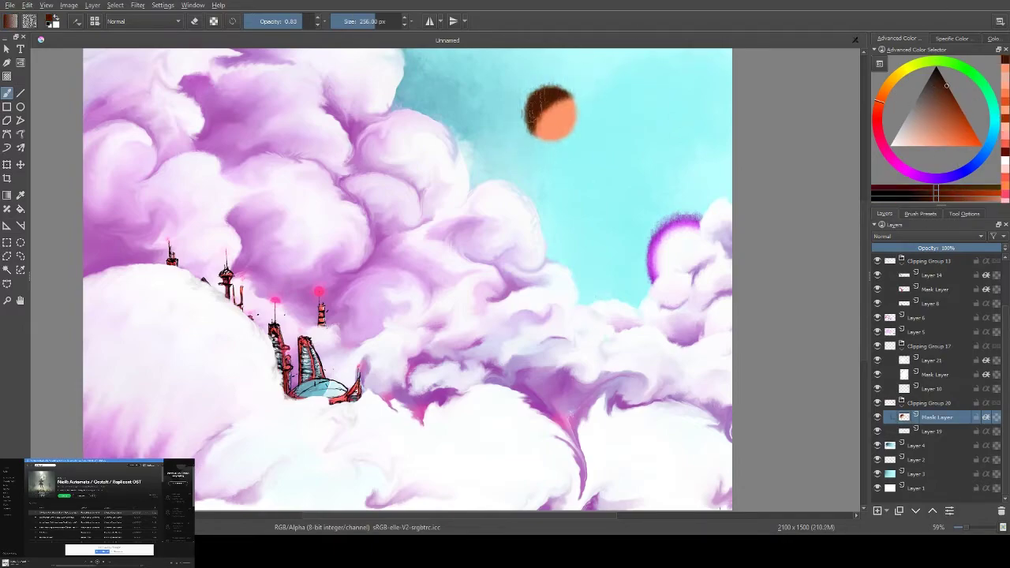
pyautogui.moveTo(562, 102)
pyautogui.mouseDown()
pyautogui.moveTo(545, 134)
pyautogui.moveTo(560, 131)
pyautogui.moveTo(562, 115)
pyautogui.mouseUp()
pyautogui.keyDown('ctrl'); pyautogui.click(564, 126); pyautogui.keyUp('ctrl')
pyautogui.keyDown('ctrl'); pyautogui.click(568, 131); pyautogui.keyUp('ctrl')
pyautogui.press('/')
# Add Layer 22 above the planet's mask layer and dot pale yellow city lights on the dark side
pyautogui.click(877, 510)
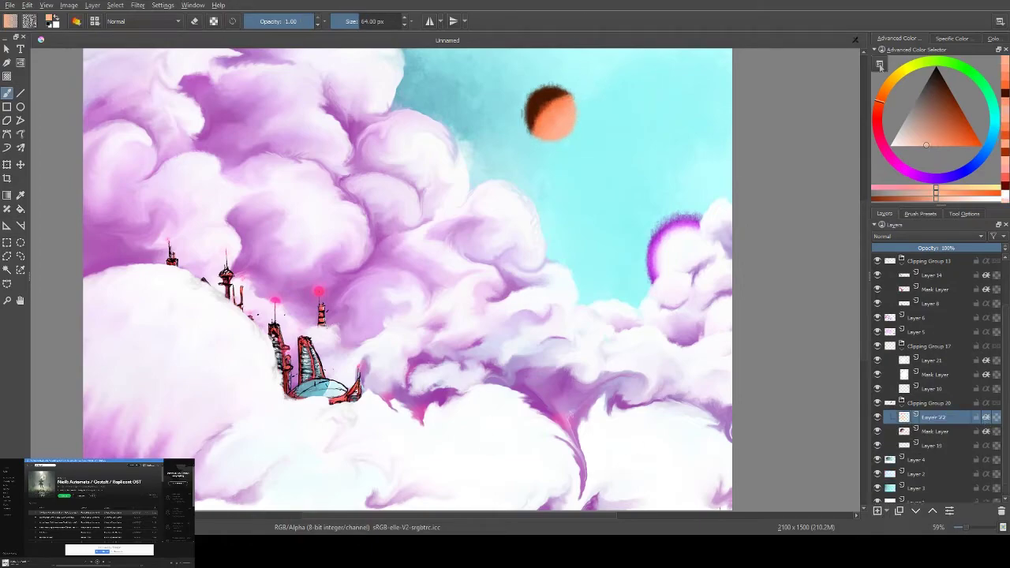
pyautogui.click(899, 69)
pyautogui.press('e')
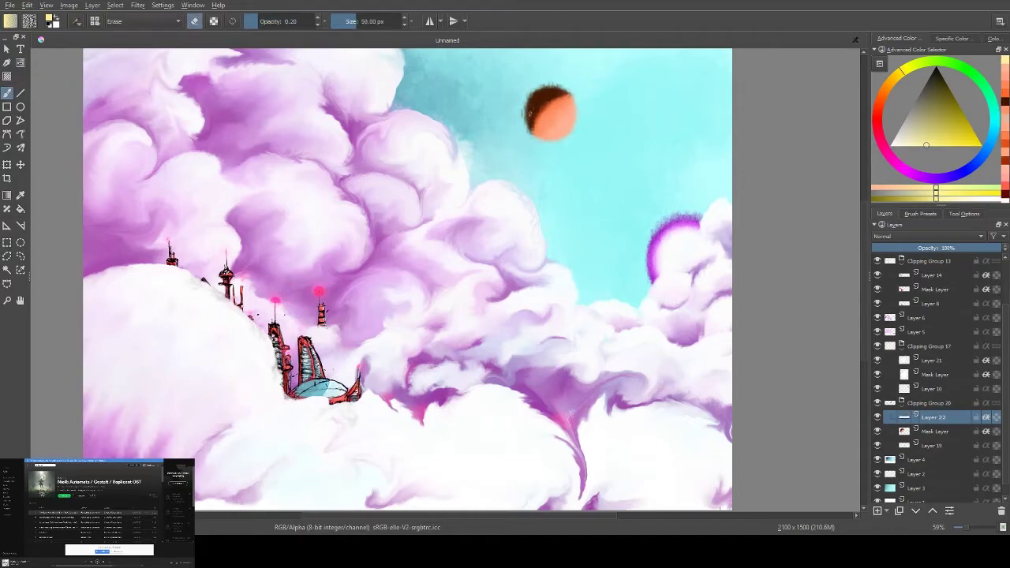
pyautogui.rightClick(571, 211)
pyautogui.press('e')
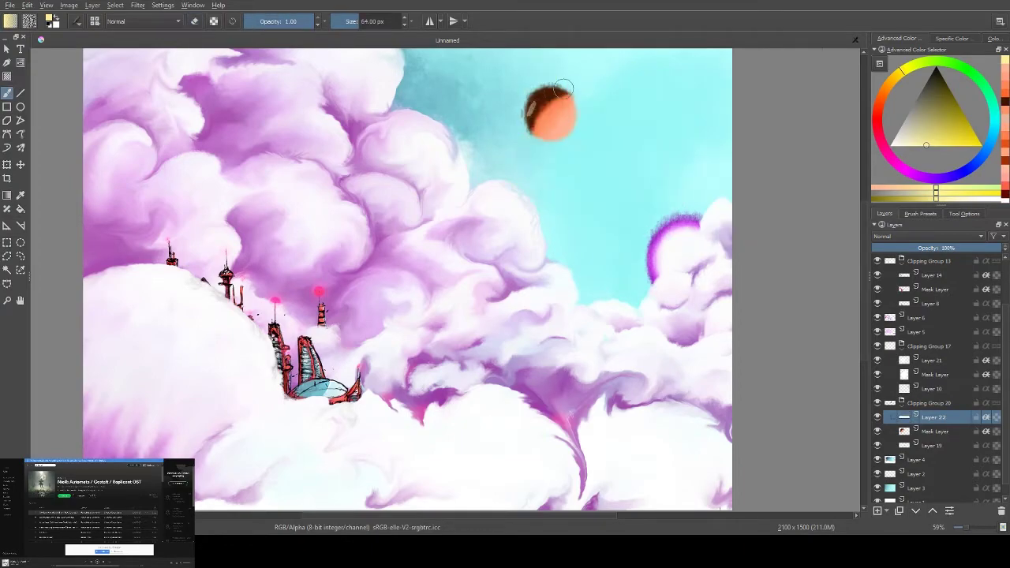
pyautogui.hotkey('ctrl', 'z')
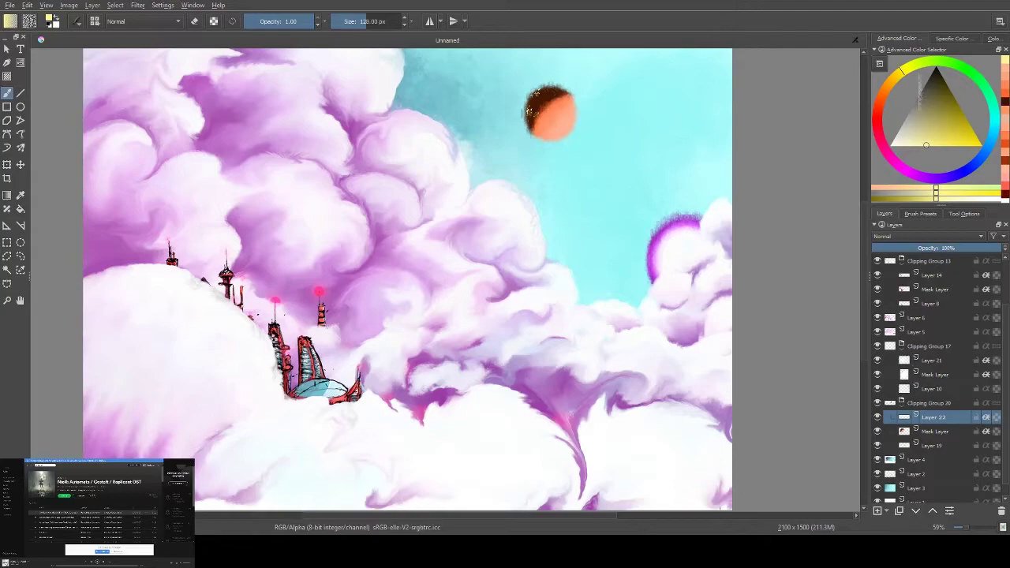
# Try painting cyan ocean patches across the whole planet on Layer 22
pyautogui.press('Insert')
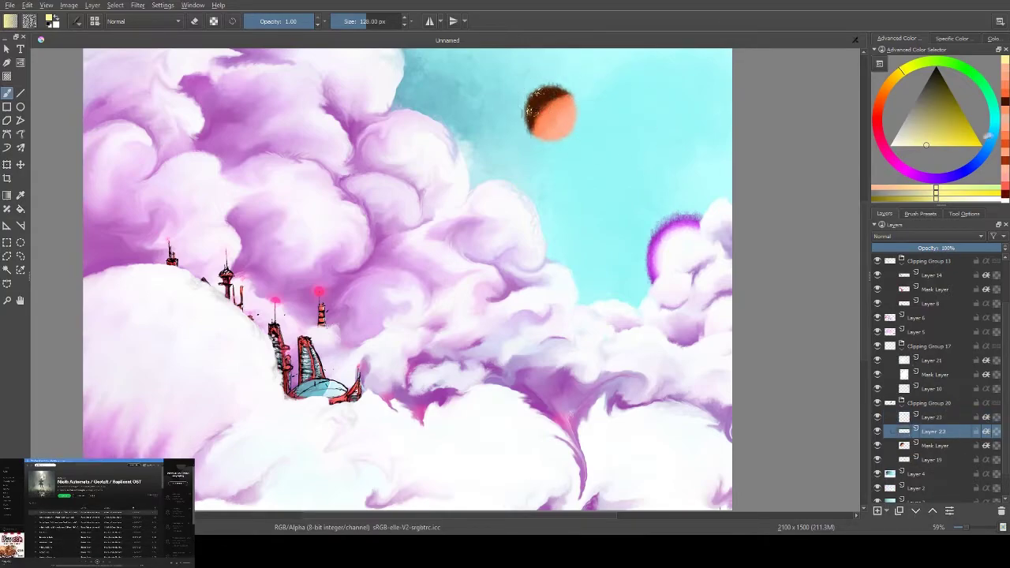
pyautogui.keyDown('ctrl'); pyautogui.click(569, 120); pyautogui.keyUp('ctrl')
pyautogui.moveTo(550, 132)
pyautogui.mouseDown()
pyautogui.moveTo(567, 106)
pyautogui.moveTo(550, 126)
pyautogui.moveTo(579, 123)
pyautogui.moveTo(536, 103)
pyautogui.moveTo(522, 120)
pyautogui.moveTo(549, 111)
pyautogui.moveTo(532, 100)
pyautogui.moveTo(574, 101)
pyautogui.mouseUp()
pyautogui.keyDown('ctrl'); pyautogui.click(541, 101); pyautogui.keyUp('ctrl')
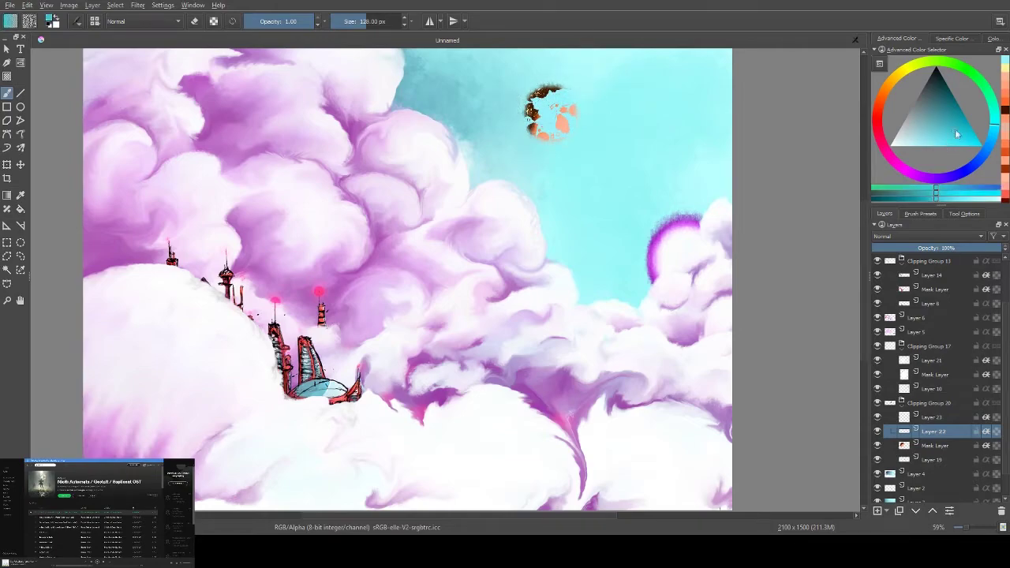
# Add a layer directly above the planet's mask layer and paint oceans, dark teal on the shadow side and light cyan on the lit side
pyautogui.click(936, 445)
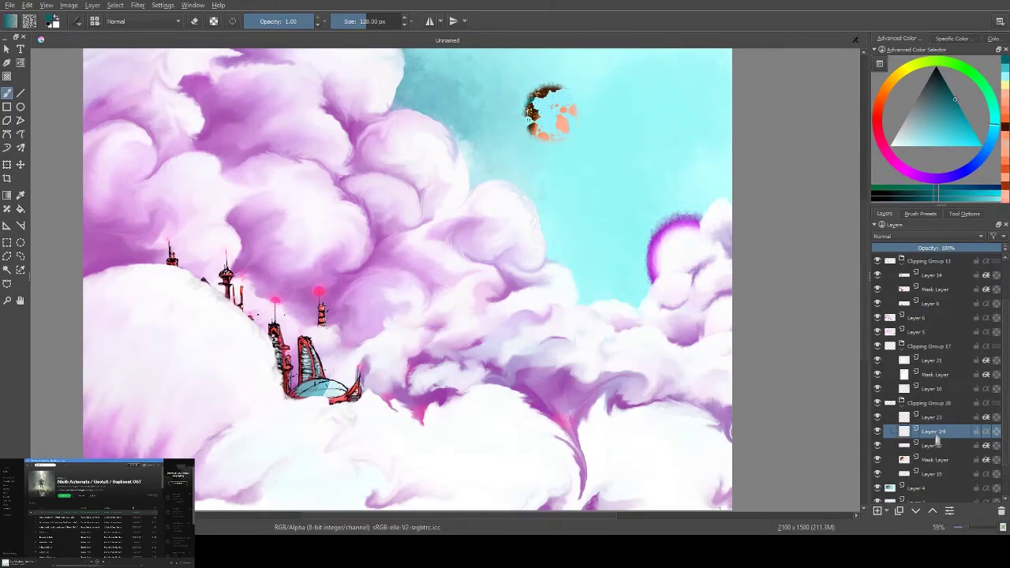
pyautogui.click(877, 510)
pyautogui.moveTo(535, 109); pyautogui.dragTo(522, 108)
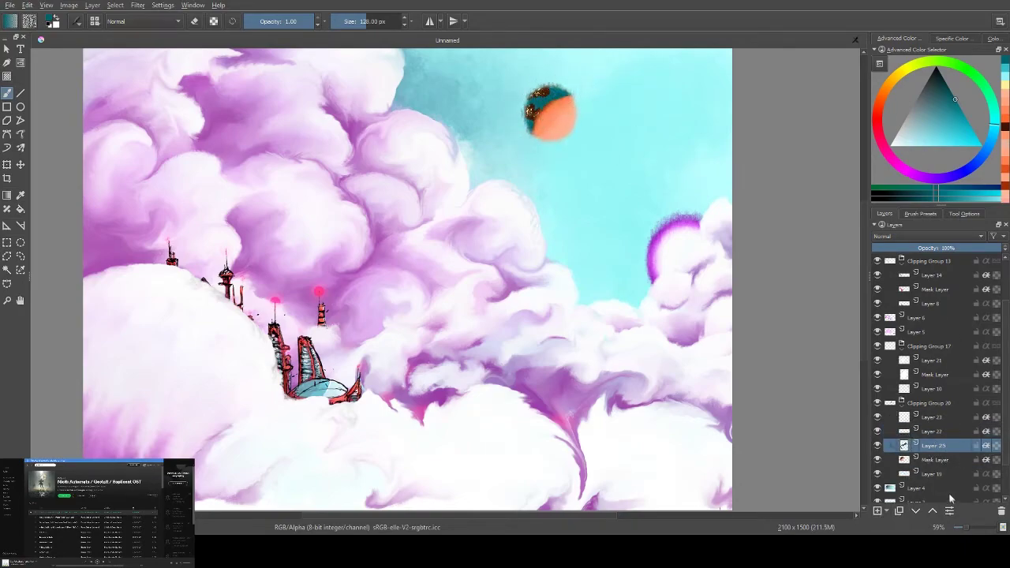
pyautogui.keyDown('ctrl'); pyautogui.click(552, 110); pyautogui.keyUp('ctrl')
pyautogui.moveTo(552, 111); pyautogui.dragTo(565, 104)
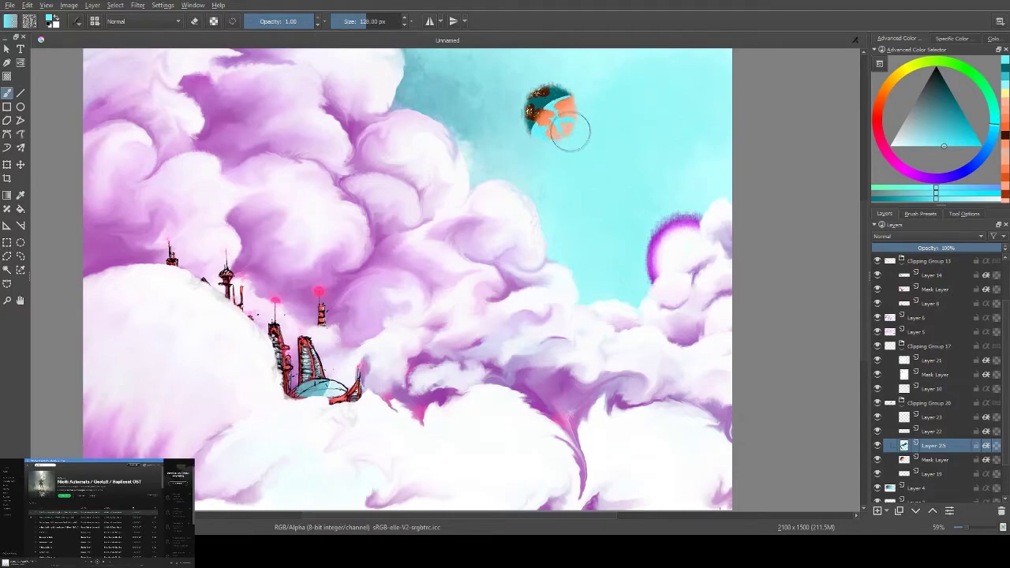
pyautogui.keyDown('ctrl'); pyautogui.click(534, 120); pyautogui.keyUp('ctrl')
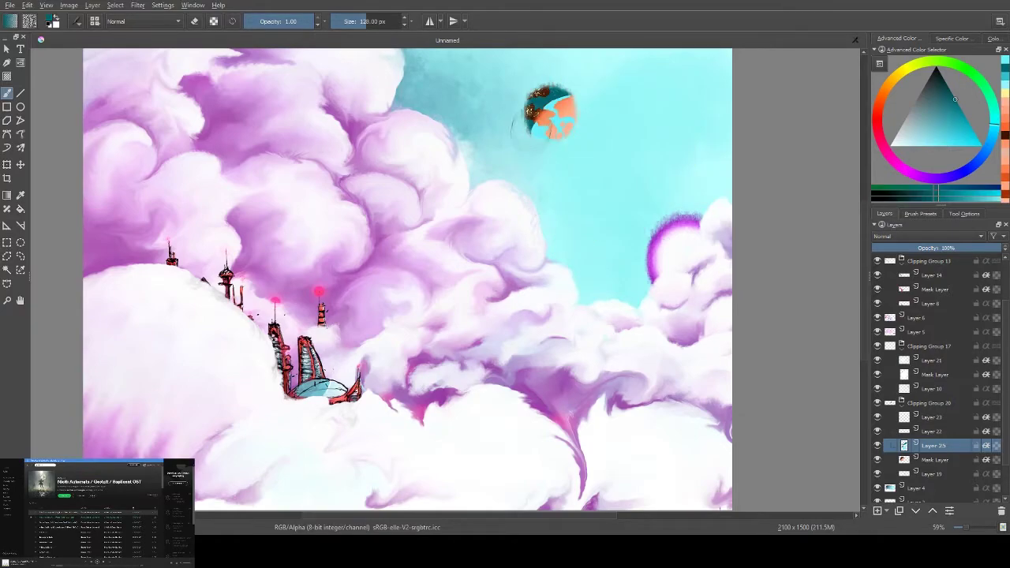
# Refine the planet's continents and tint the land on the lit side with pale yellow
pyautogui.keyDown('ctrl'); pyautogui.click(557, 118); pyautogui.keyUp('ctrl')
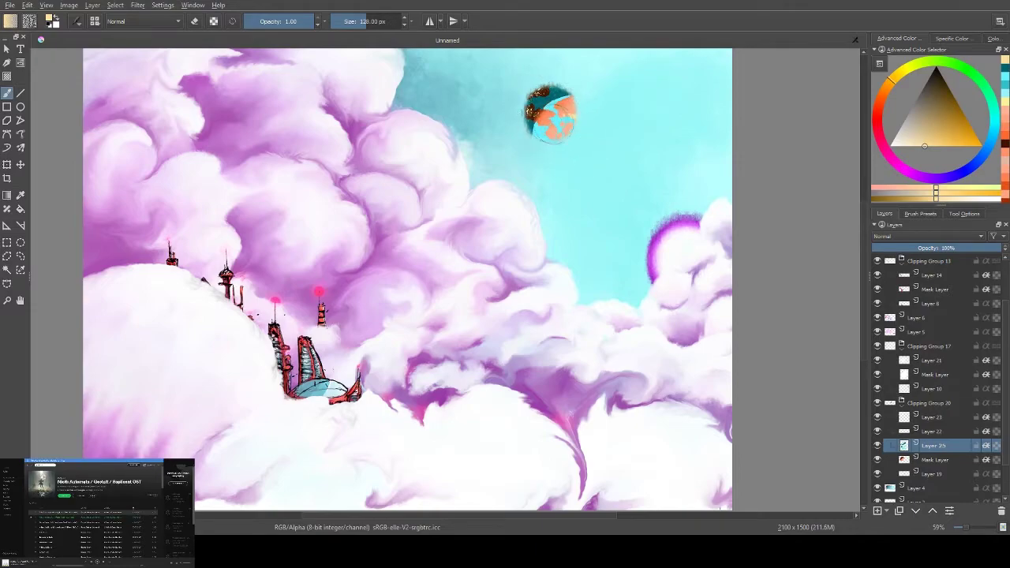
pyautogui.keyDown('ctrl'); pyautogui.click(543, 96); pyautogui.keyUp('ctrl')
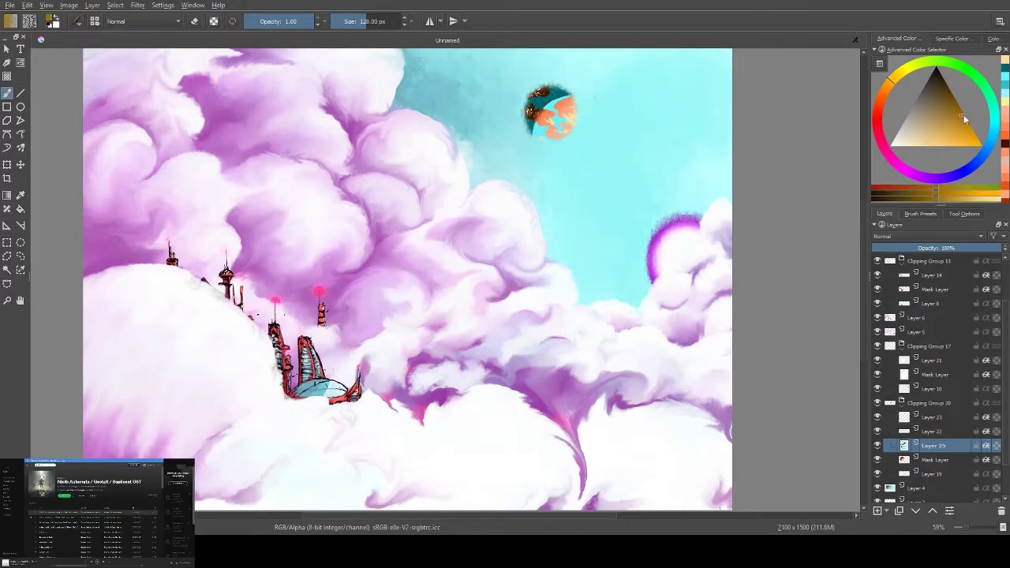
pyautogui.keyDown('ctrl'); pyautogui.click(566, 136); pyautogui.keyUp('ctrl')
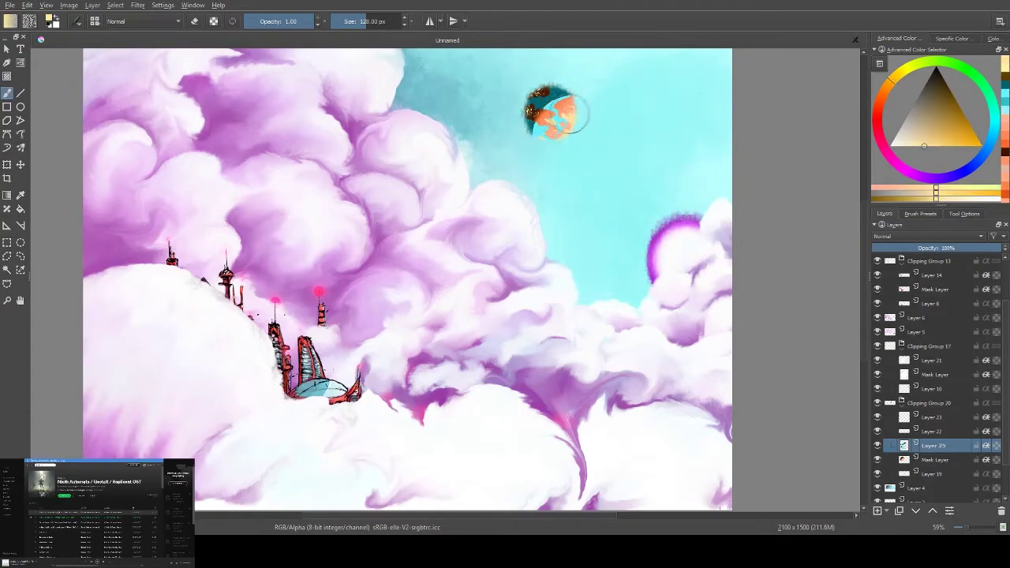
pyautogui.moveTo(545, 118)
pyautogui.mouseDown()
pyautogui.moveTo(544, 95)
pyautogui.moveTo(536, 127)
pyautogui.moveTo(559, 96)
pyautogui.mouseUp()
pyautogui.keyDown('ctrl'); pyautogui.click(569, 99); pyautogui.keyUp('ctrl')
# Airbrush deep blue shading over the planet on Layer 25 at 0.34 opacity and switch the paint color to white
pyautogui.click(972, 164)
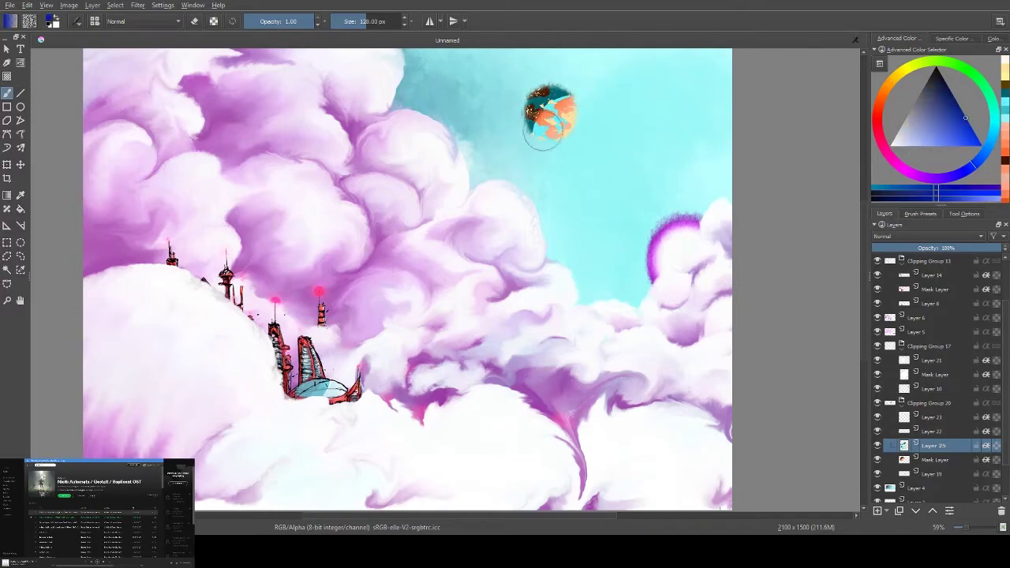
pyautogui.press('/')
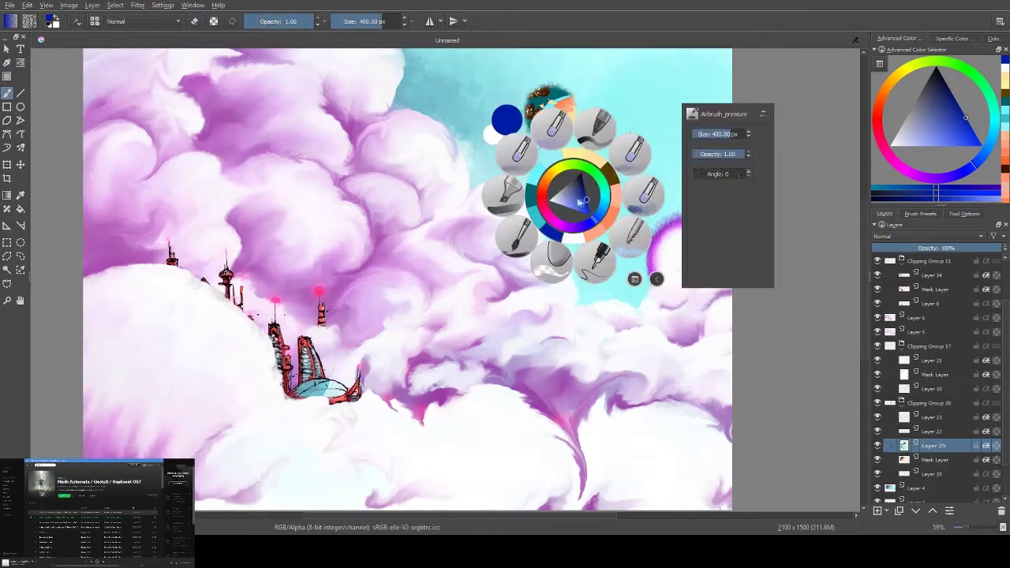
pyautogui.rightClick(619, 150)
pyautogui.click(554, 145)
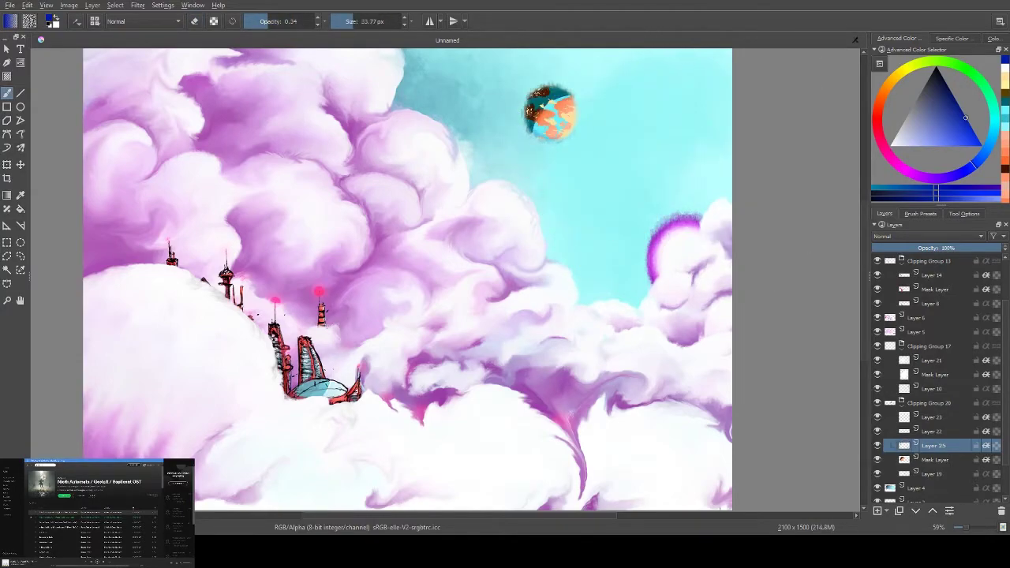
pyautogui.press('x')
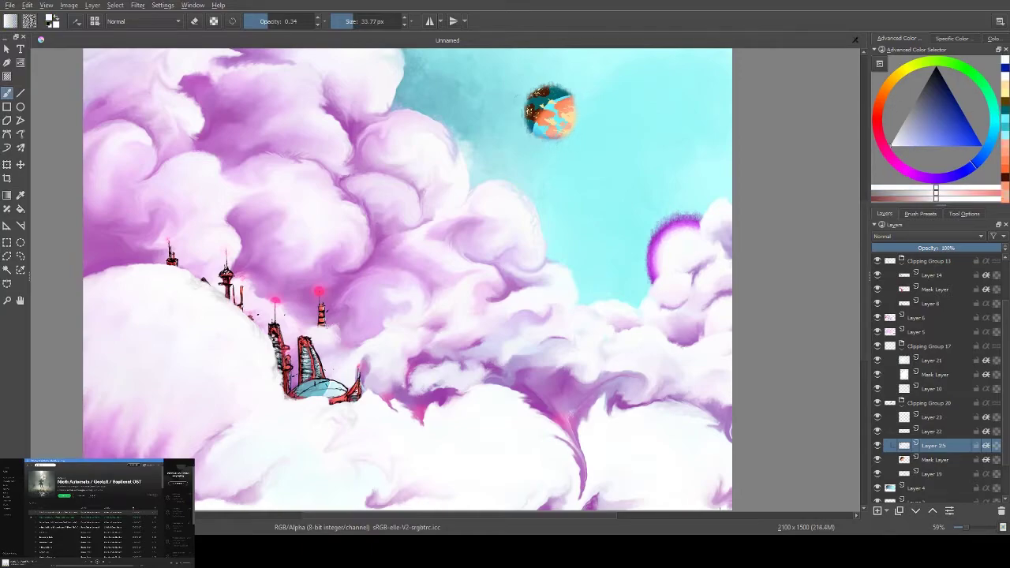
# Clean up the planet's edge on Layer 19 with the eraser, then return to painting on Layer 25
pyautogui.press('pagedown')
pyautogui.press('pagedown')
pyautogui.press('e')
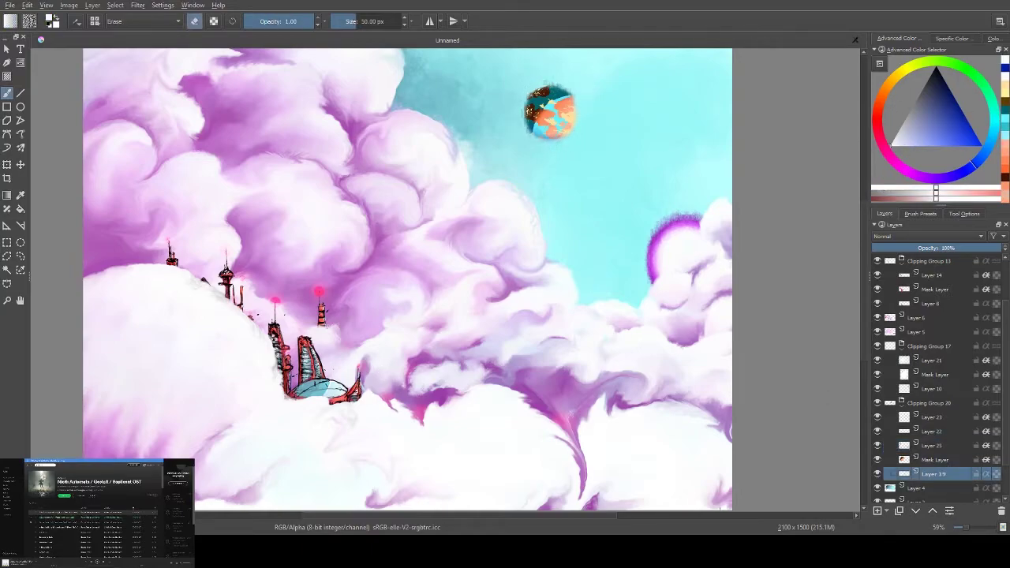
pyautogui.press('e')
pyautogui.press('pageup')
pyautogui.press('pageup')
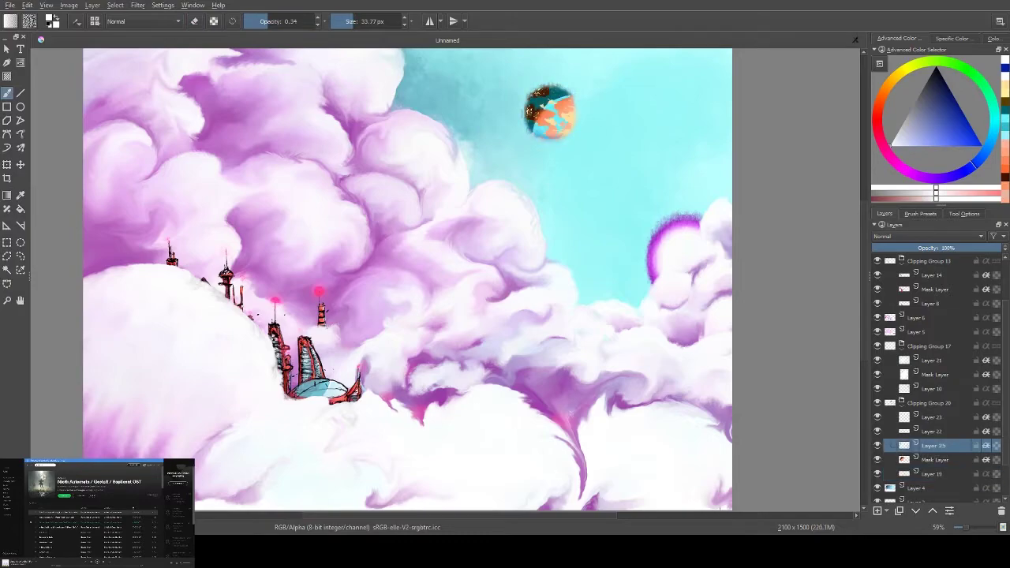
# Sample teal and reddish-pink tones and brush them softly over the planet's lower lit side on Layer 25
pyautogui.keyDown('ctrl'); pyautogui.click(597, 122); pyautogui.keyUp('ctrl')
pyautogui.press('/')
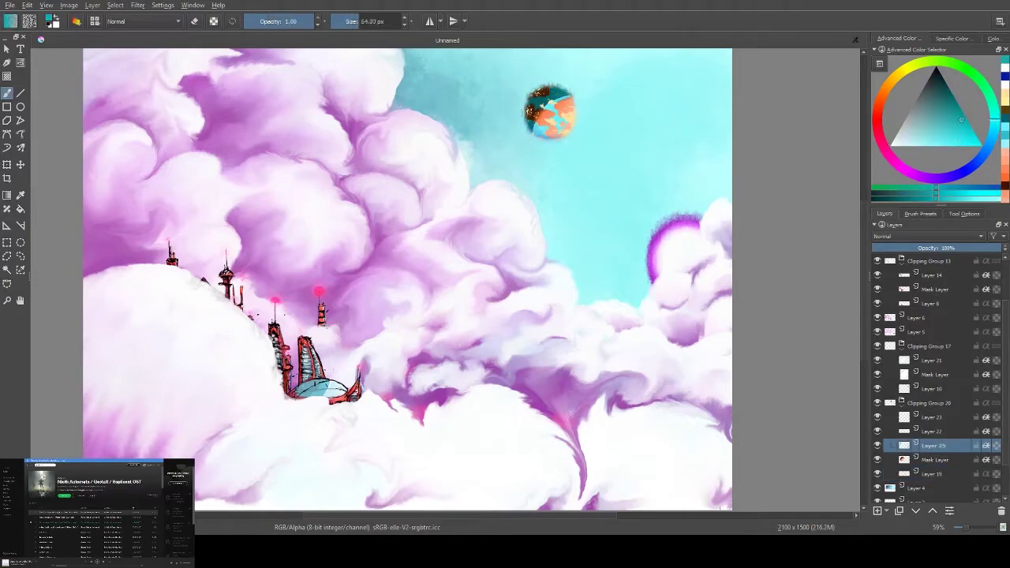
pyautogui.rightClick(632, 154)
pyautogui.click(603, 119)
pyautogui.rightClick(635, 154)
pyautogui.click(584, 83)
pyautogui.scroll(3, 574, 171)
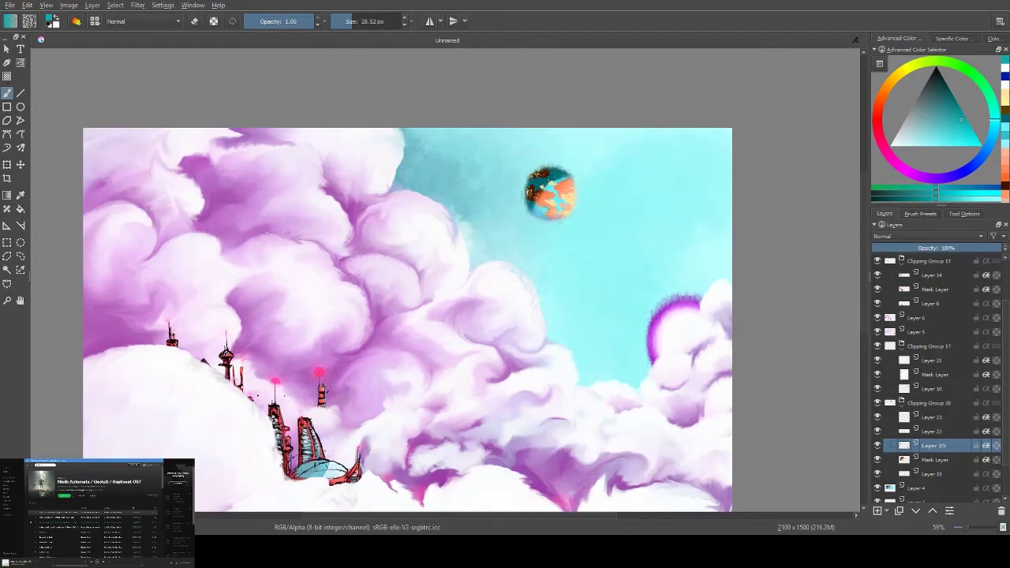
pyautogui.keyDown('ctrl'); pyautogui.click(562, 201); pyautogui.keyUp('ctrl')
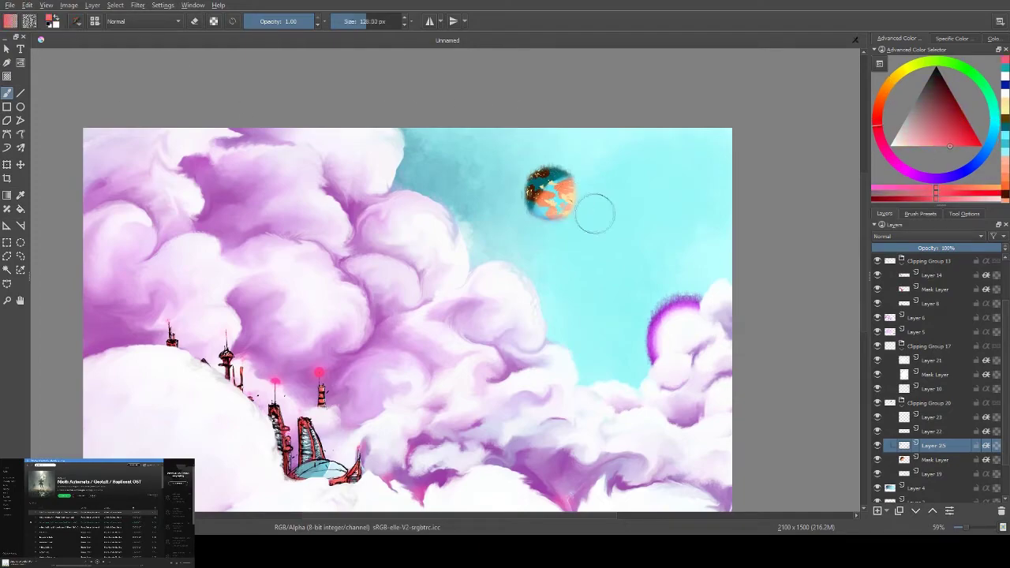
pyautogui.moveTo(571, 203)
pyautogui.mouseDown()
pyautogui.moveTo(557, 193)
pyautogui.moveTo(553, 205)
pyautogui.mouseUp()
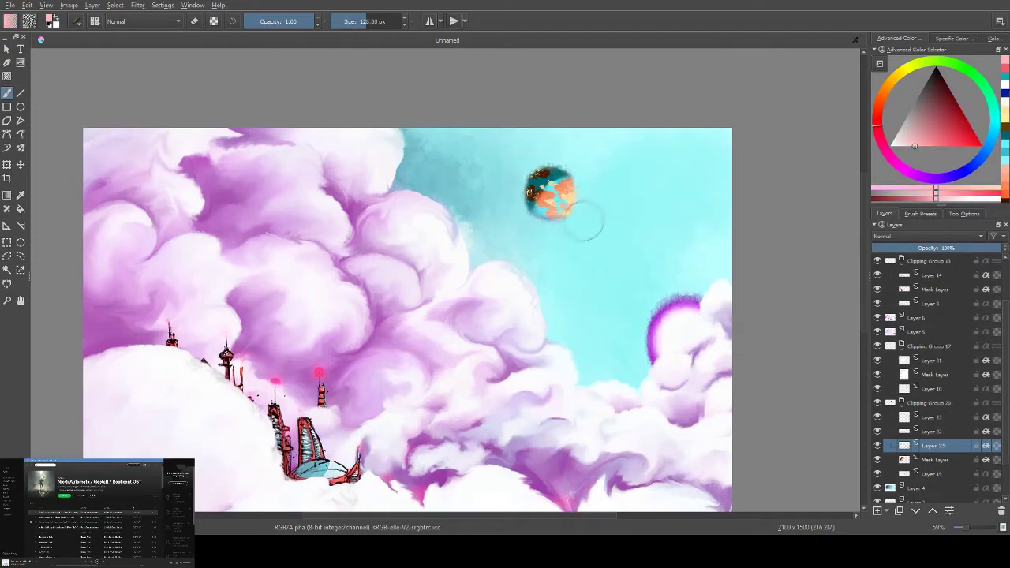
# Erase around the planet's edge on Layer 19 and brush a muted grey over the planet on its mask layer
pyautogui.click(934, 473)
pyautogui.press('e')
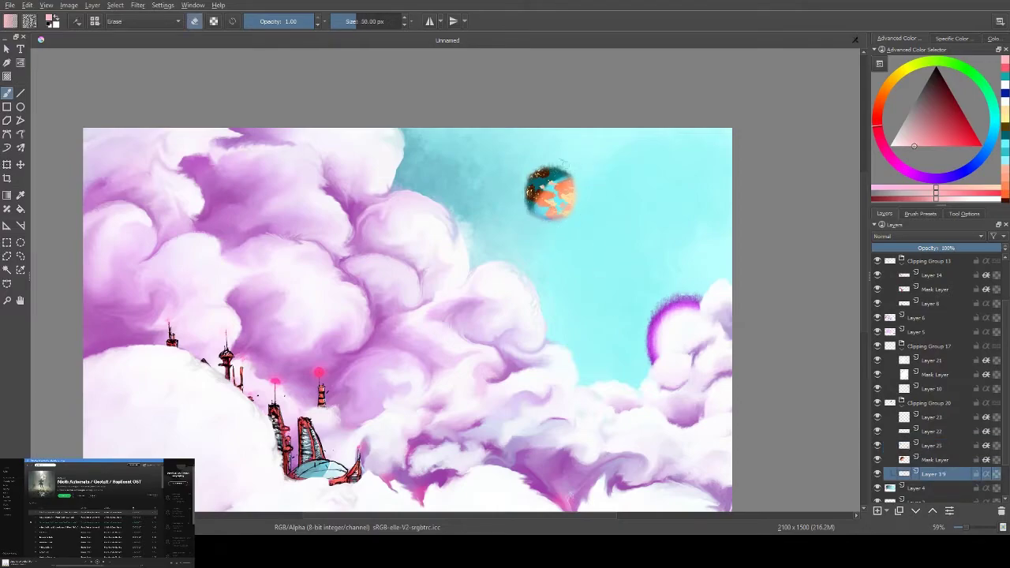
pyautogui.press('e')
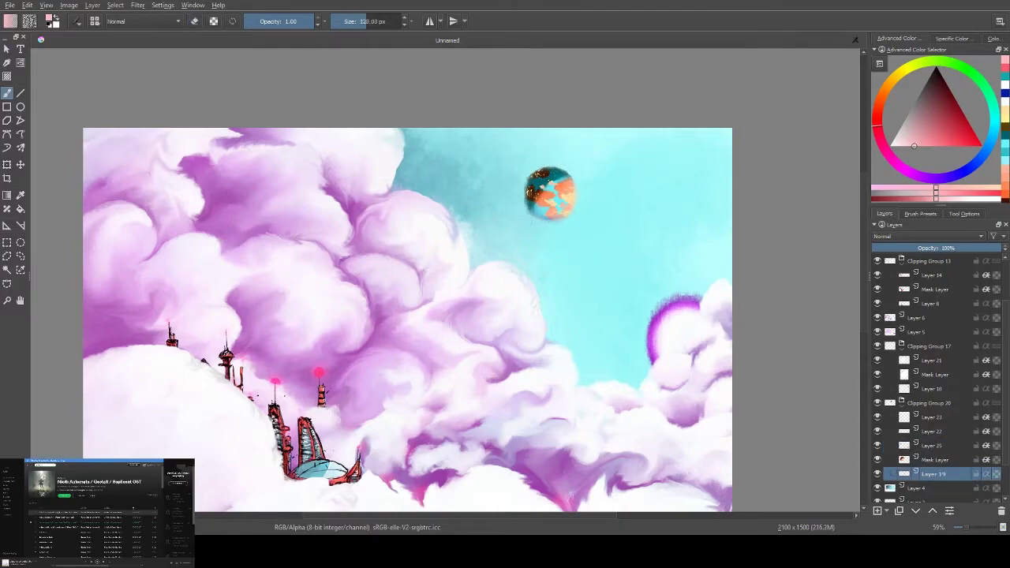
pyautogui.press('pageup')
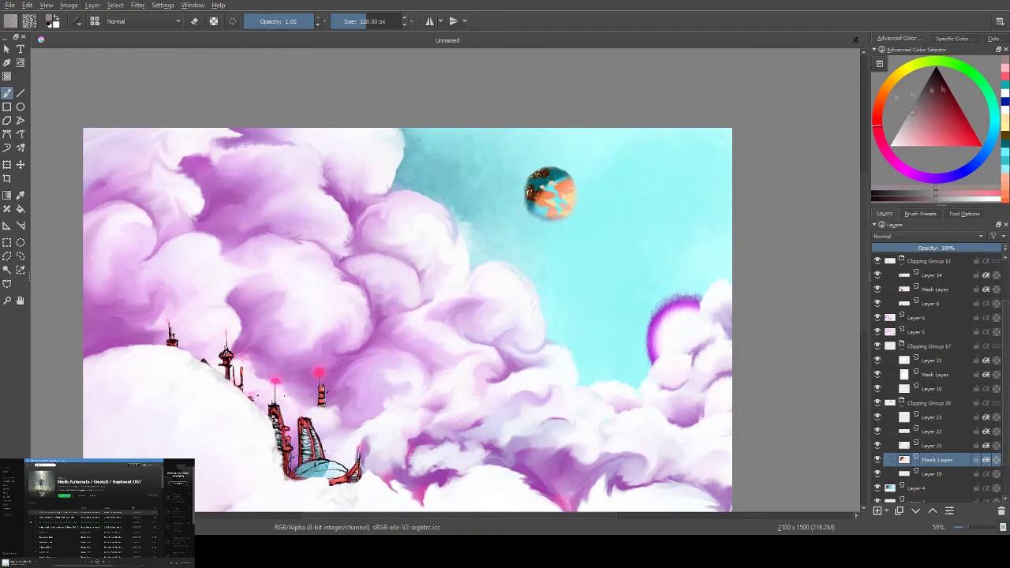
pyautogui.moveTo(544, 199)
pyautogui.mouseDown()
pyautogui.moveTo(586, 221)
pyautogui.moveTo(576, 231)
pyautogui.moveTo(556, 213)
pyautogui.moveTo(575, 212)
pyautogui.moveTo(537, 201)
pyautogui.moveTo(565, 204)
pyautogui.mouseUp()
# Try a wide light glow around the violet-rimmed disc on Layer 10 of Clipping Group 17 with a 400 px brush
pyautogui.click(902, 130)
pyautogui.press('pageup')
pyautogui.press('pageup')
pyautogui.press('pageup')
pyautogui.press('pageup')
pyautogui.press('pageup')
pyautogui.press('pageup')
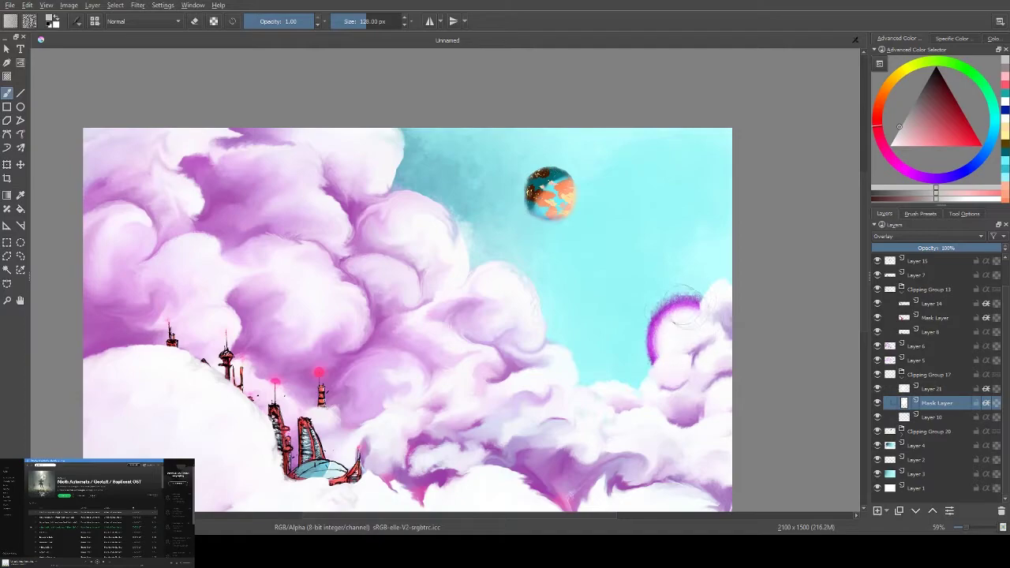
pyautogui.press('pagedown')
pyautogui.press('/')
pyautogui.press('/')
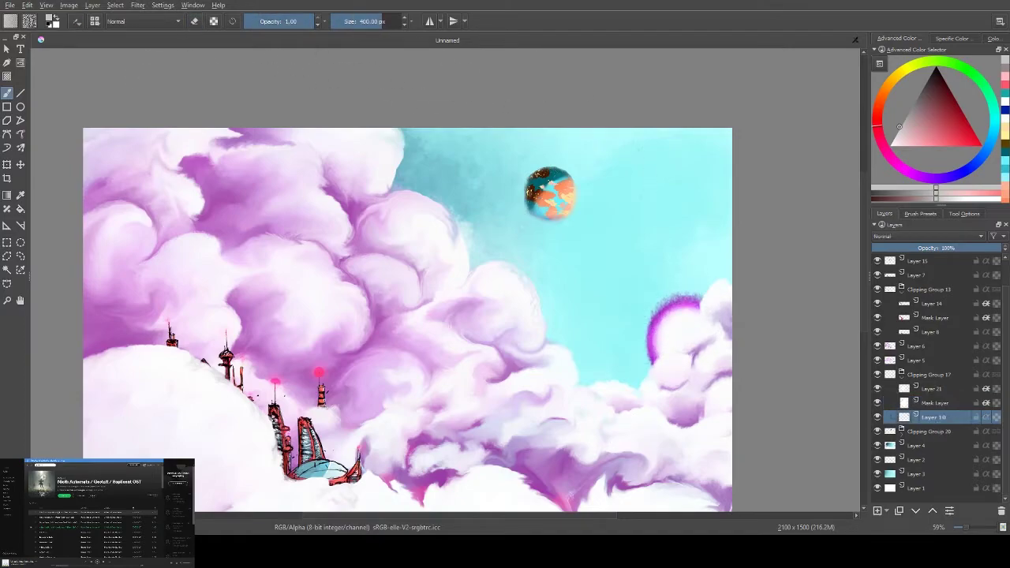
pyautogui.moveTo(678, 331)
pyautogui.mouseDown()
pyautogui.moveTo(654, 293)
pyautogui.moveTo(694, 356)
pyautogui.mouseUp()
# Paint pink over the disc on the mask layer of Clipping Group 17
pyautogui.click(935, 404)
pyautogui.click(901, 169)
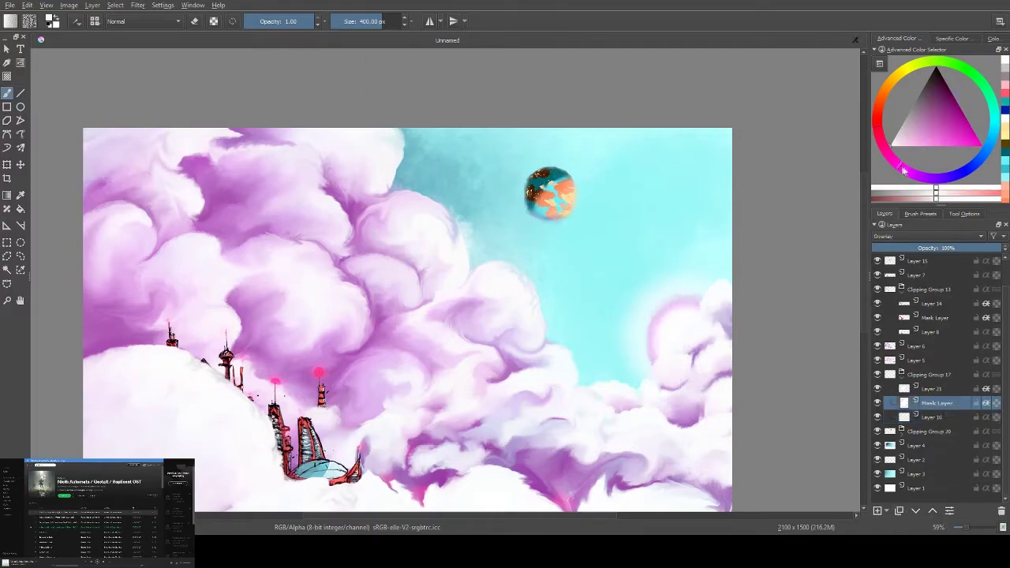
pyautogui.click(927, 146)
pyautogui.moveTo(667, 324)
pyautogui.mouseDown()
pyautogui.moveTo(675, 316)
pyautogui.moveTo(671, 331)
pyautogui.moveTo(721, 395)
pyautogui.mouseUp()
pyautogui.keyDown('ctrl'); pyautogui.click(674, 347); pyautogui.keyUp('ctrl')
# Erase the disc on Layer 10 and repaint it as a soft round shape with a brush of about 162 px
pyautogui.click(932, 417)
pyautogui.press('e')
pyautogui.moveTo(663, 331); pyautogui.dragTo(668, 341)
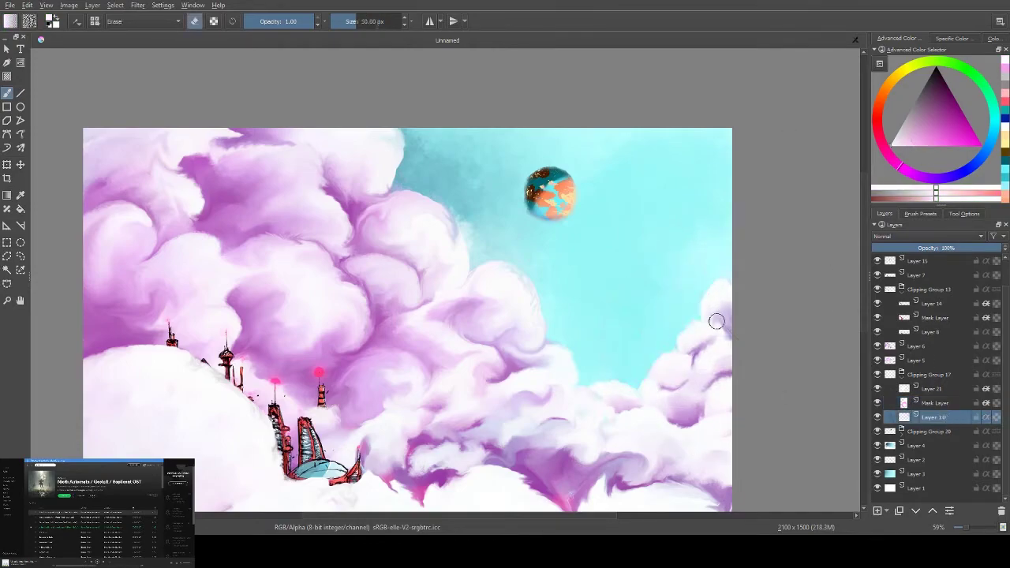
pyautogui.press('e')
pyautogui.keyDown('ctrl'); pyautogui.click(667, 341); pyautogui.keyUp('ctrl')
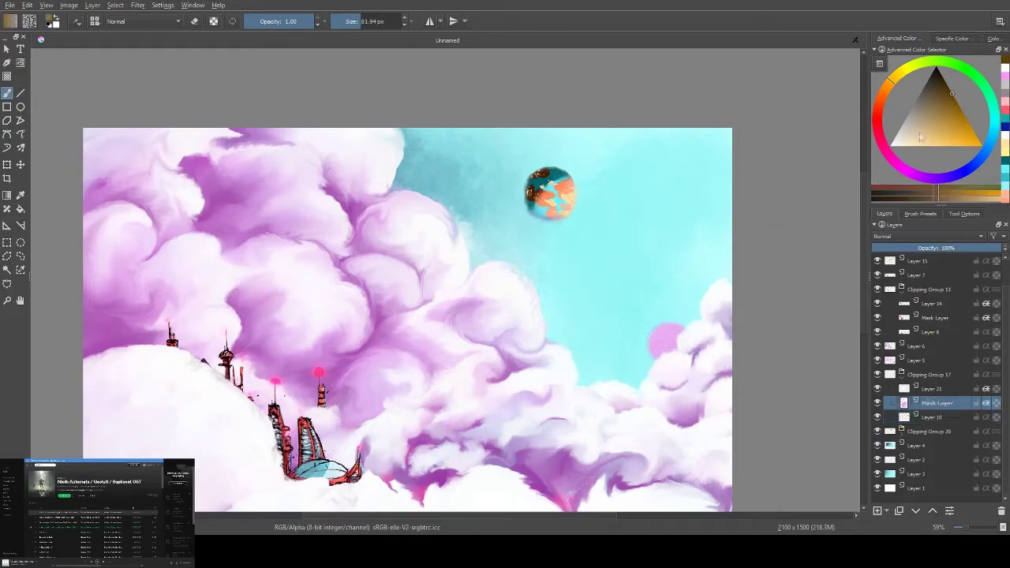
pyautogui.rightClick(661, 341)
pyautogui.click(661, 346)
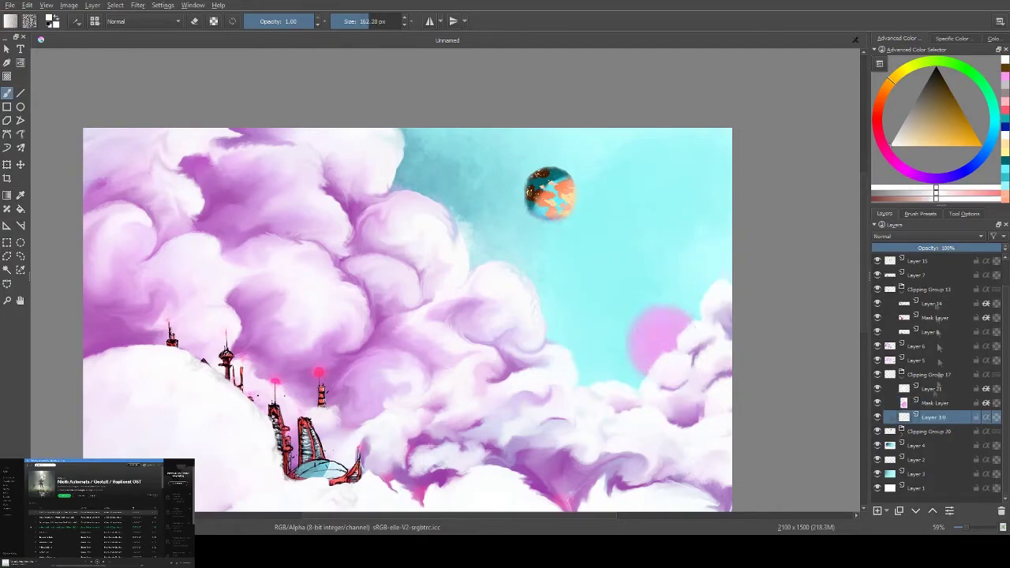
# Tint the disc on its mask layer with pale lilac and near-white tones sampled from the canvas
pyautogui.press('pageup')
pyautogui.moveTo(661, 341); pyautogui.dragTo(663, 341)
pyautogui.keyDown('ctrl'); pyautogui.click(653, 346); pyautogui.keyUp('ctrl')
pyautogui.keyDown('ctrl'); pyautogui.click(648, 312); pyautogui.keyUp('ctrl')
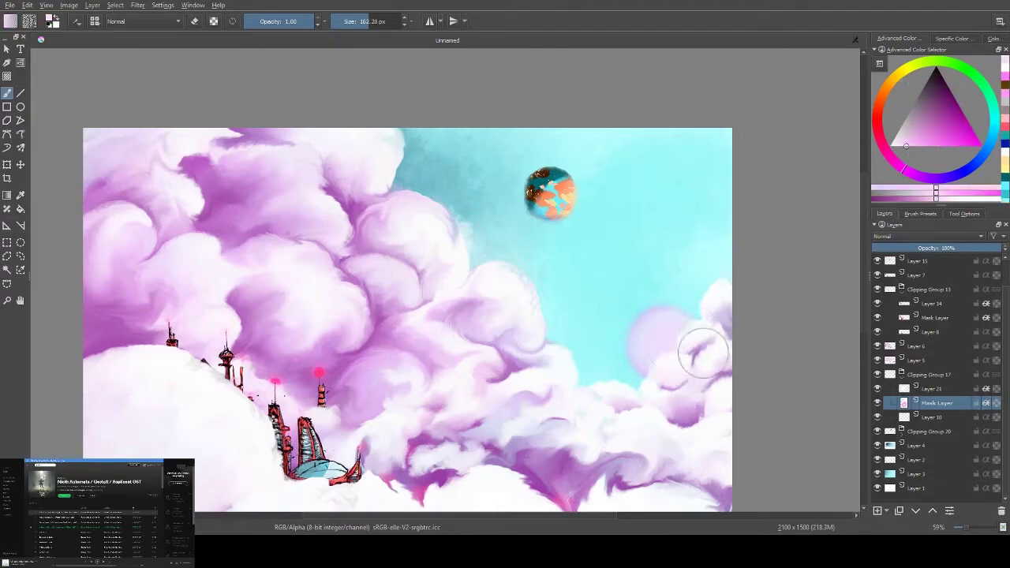
pyautogui.keyDown('ctrl'); pyautogui.click(650, 316); pyautogui.keyUp('ctrl')
pyautogui.click(661, 335)
# Add a paint layer above Layer 9 at 73% opacity and try multibrush strokes with horizontal and vertical mirroring
pyautogui.scroll(2, 935, 371)
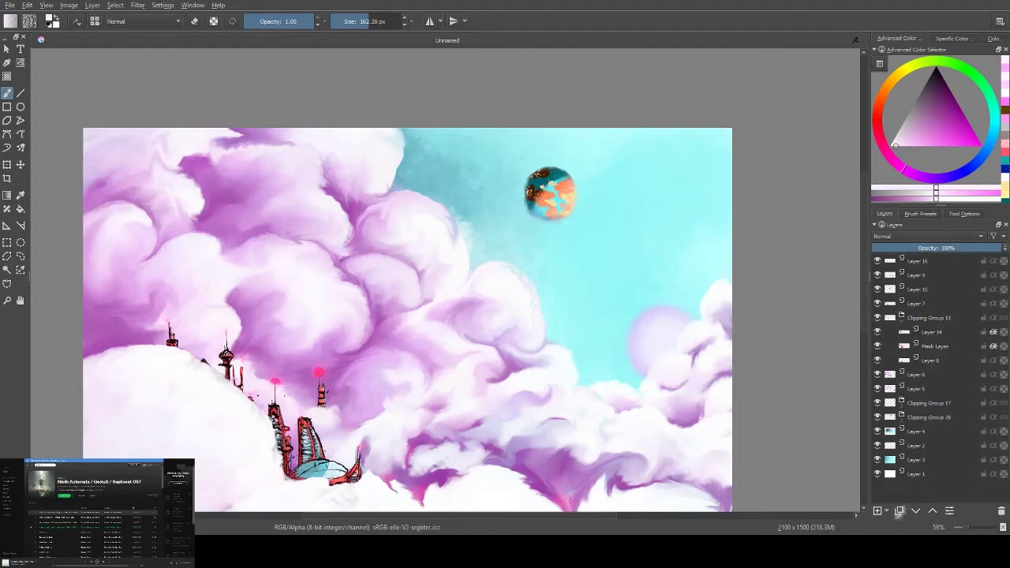
pyautogui.click(923, 274)
pyautogui.press('h')
pyautogui.press('v')
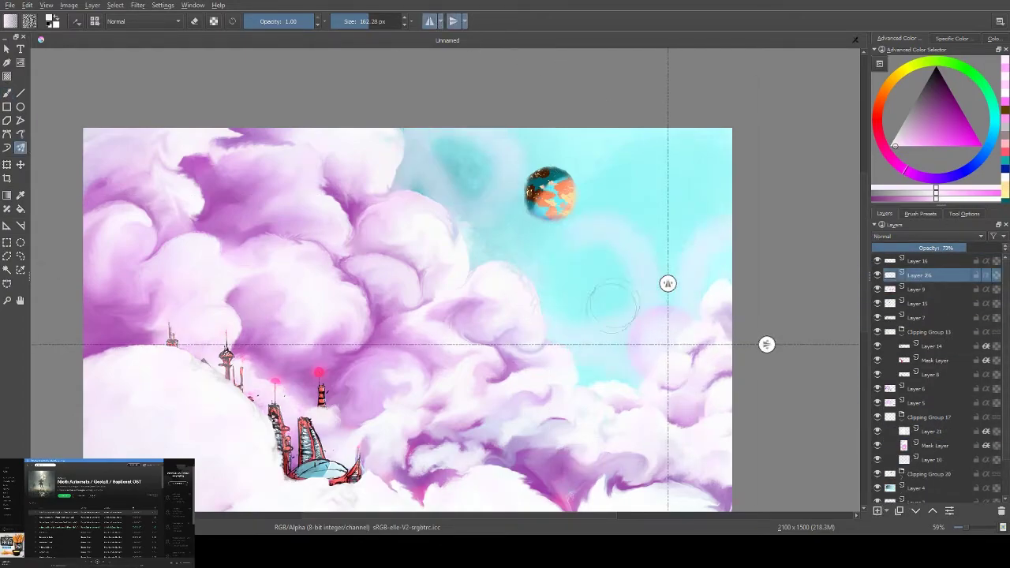
# Block in dark purple shadows on the lower and side clouds of the new layer and trim them with the eraser
pyautogui.press('q')
pyautogui.rightClick(134, 336)
pyautogui.click(89, 281)
pyautogui.moveTo(102, 363); pyautogui.dragTo(126, 442)
pyautogui.moveTo(726, 407)
pyautogui.mouseDown()
pyautogui.moveTo(710, 315)
pyautogui.moveTo(671, 394)
pyautogui.moveTo(623, 402)
pyautogui.mouseUp()
pyautogui.moveTo(714, 474)
pyautogui.mouseDown()
pyautogui.moveTo(624, 465)
pyautogui.moveTo(584, 434)
pyautogui.mouseUp()
pyautogui.press('e')
pyautogui.moveTo(418, 473)
pyautogui.mouseDown()
pyautogui.moveTo(394, 461)
pyautogui.moveTo(331, 370)
pyautogui.moveTo(245, 300)
pyautogui.mouseUp()
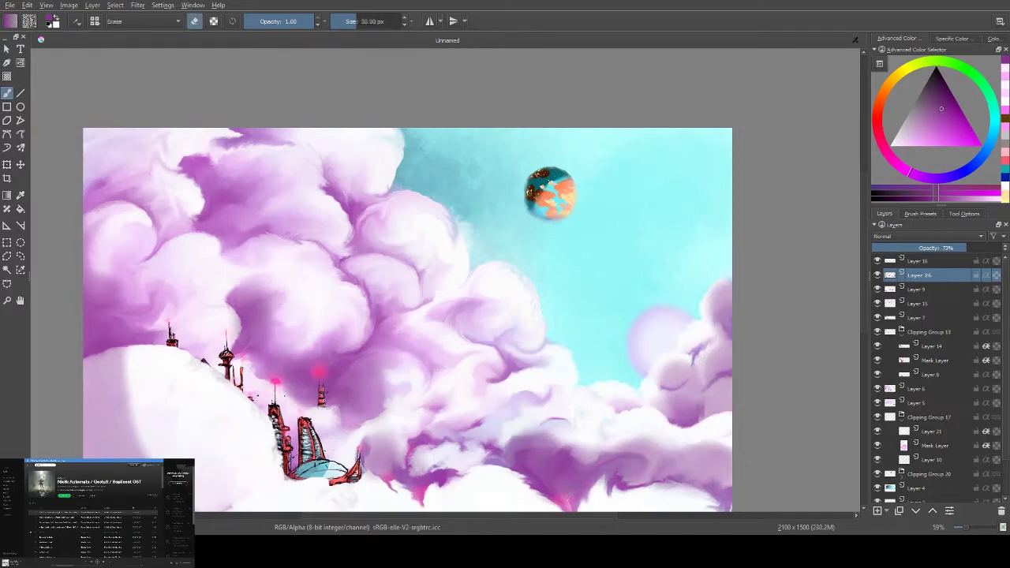
# Add purple shadows to the upper clouds and the central cloud bank down to the city
pyautogui.press('e')
pyautogui.moveTo(205, 228)
pyautogui.mouseDown()
pyautogui.moveTo(292, 158)
pyautogui.moveTo(363, 182)
pyautogui.moveTo(261, 150)
pyautogui.mouseUp()
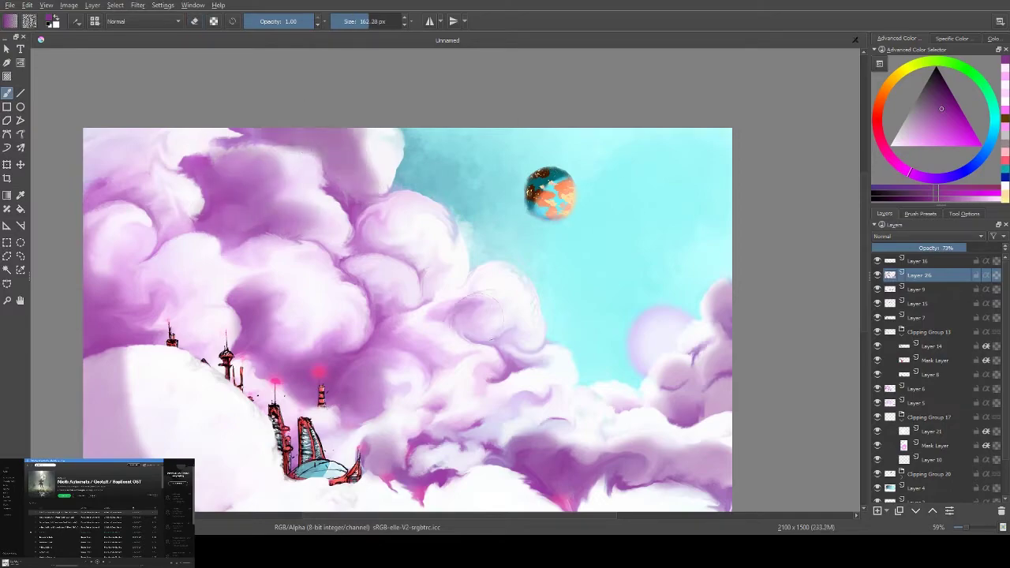
pyautogui.moveTo(490, 328); pyautogui.dragTo(521, 355)
pyautogui.moveTo(387, 296)
pyautogui.mouseDown()
pyautogui.moveTo(102, 418)
pyautogui.moveTo(110, 173)
pyautogui.moveTo(142, 169)
pyautogui.moveTo(378, 236)
pyautogui.moveTo(442, 497)
pyautogui.moveTo(718, 473)
pyautogui.moveTo(474, 419)
pyautogui.mouseUp()
# Carve lit edges out of the purple shadows across the clouds with a 50 px eraser
pyautogui.press('e')
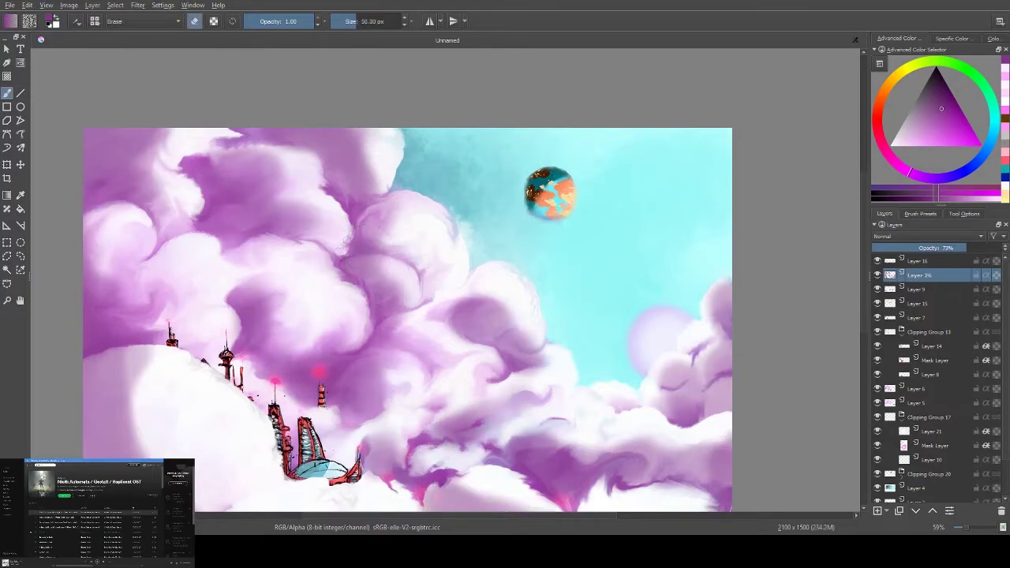
pyautogui.moveTo(377, 186); pyautogui.dragTo(369, 130)
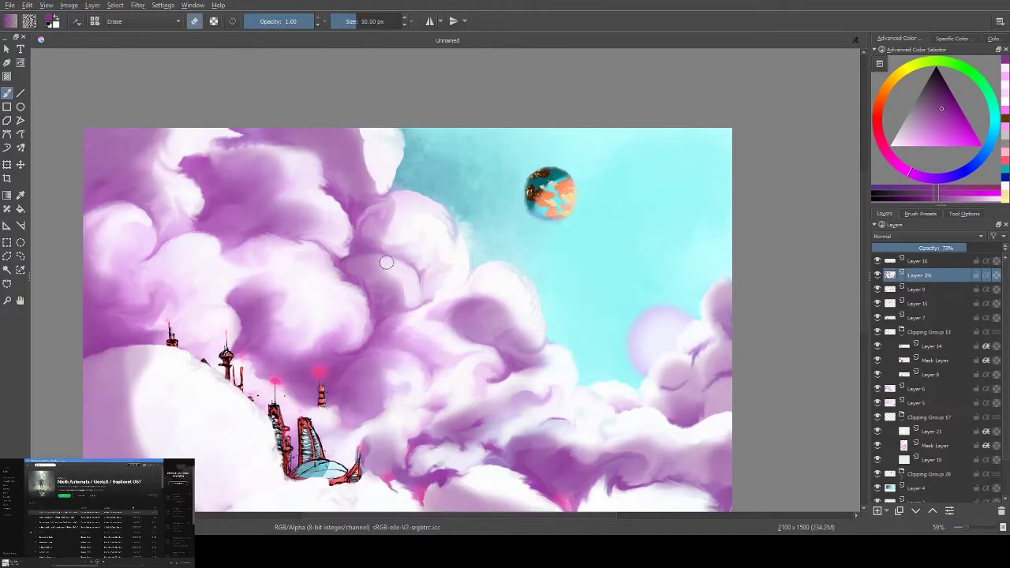
pyautogui.moveTo(527, 334); pyautogui.dragTo(472, 298)
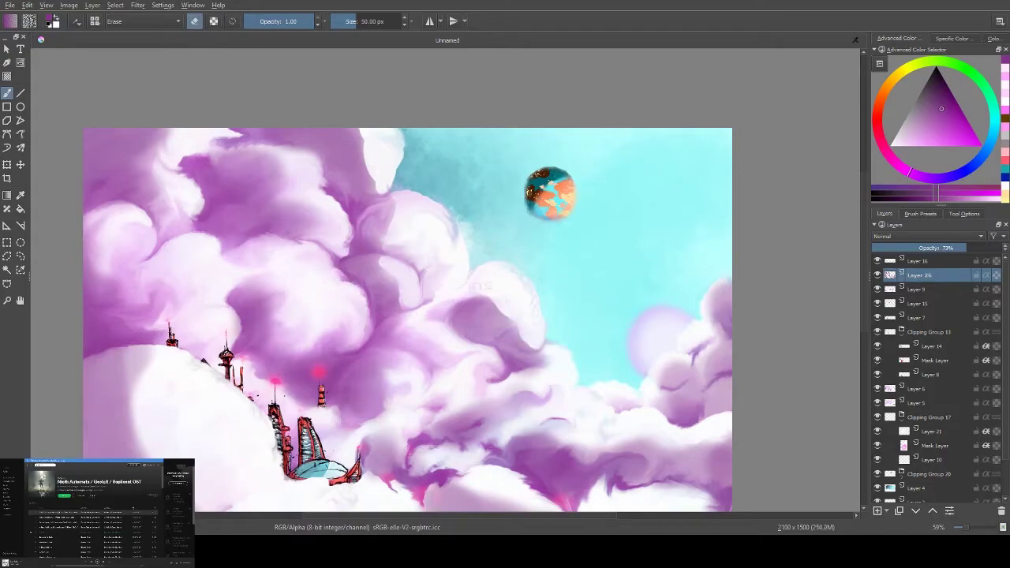
pyautogui.moveTo(715, 287); pyautogui.dragTo(700, 322)
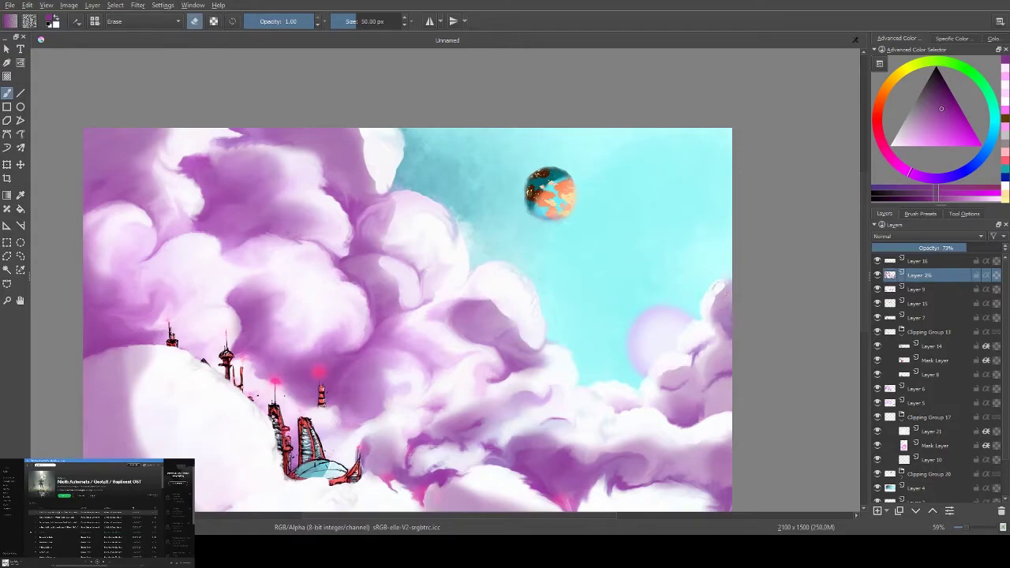
pyautogui.moveTo(541, 415)
pyautogui.mouseDown()
pyautogui.moveTo(521, 377)
pyautogui.moveTo(518, 412)
pyautogui.mouseUp()
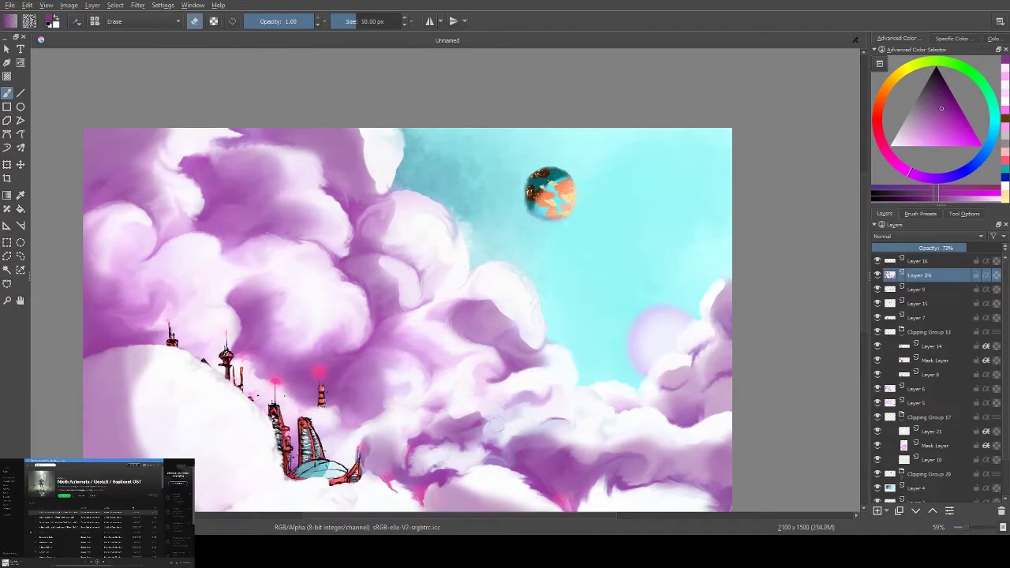
pyautogui.moveTo(312, 164); pyautogui.dragTo(284, 157)
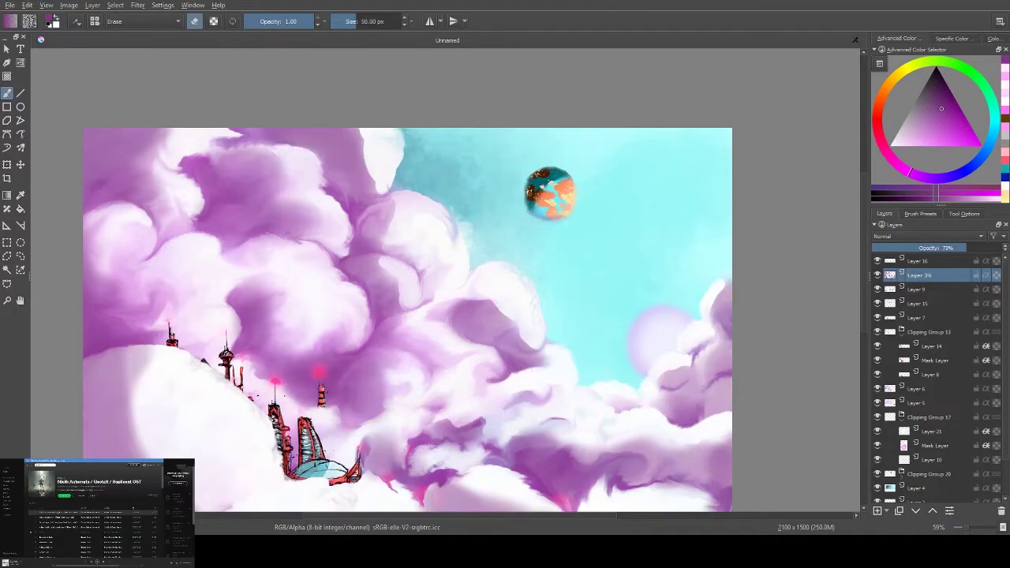
pyautogui.moveTo(147, 353); pyautogui.dragTo(132, 426)
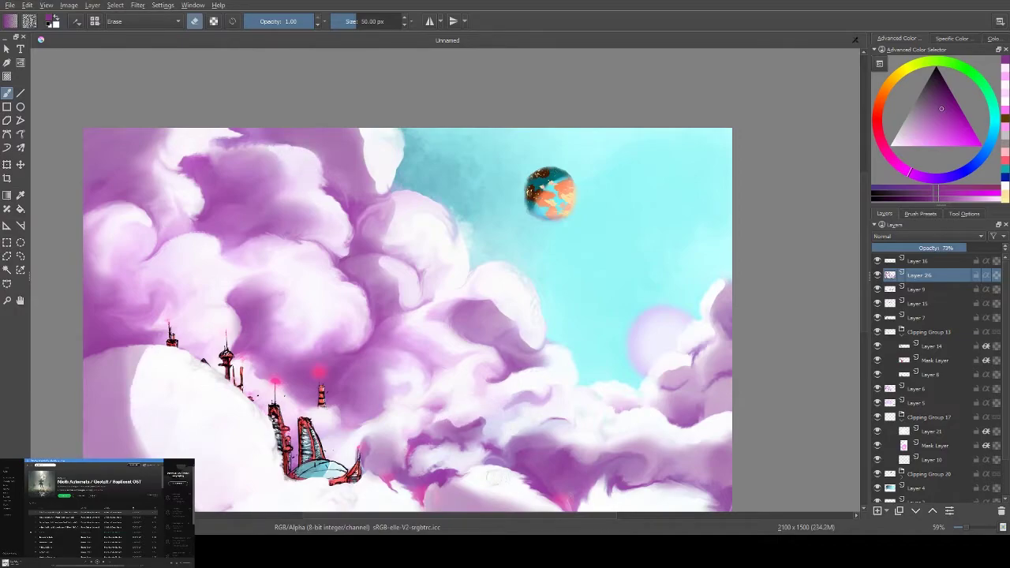
# Paint more purple shadows on the cloud masses and erase them into curled highlights with a 50 px eraser
pyautogui.press('e')
pyautogui.moveTo(639, 454)
pyautogui.mouseDown()
pyautogui.moveTo(572, 442)
pyautogui.moveTo(616, 403)
pyautogui.moveTo(265, 308)
pyautogui.moveTo(131, 296)
pyautogui.mouseUp()
pyautogui.press('e')
pyautogui.moveTo(214, 246)
pyautogui.mouseDown()
pyautogui.moveTo(232, 274)
pyautogui.moveTo(297, 254)
pyautogui.moveTo(282, 273)
pyautogui.moveTo(301, 314)
pyautogui.mouseUp()
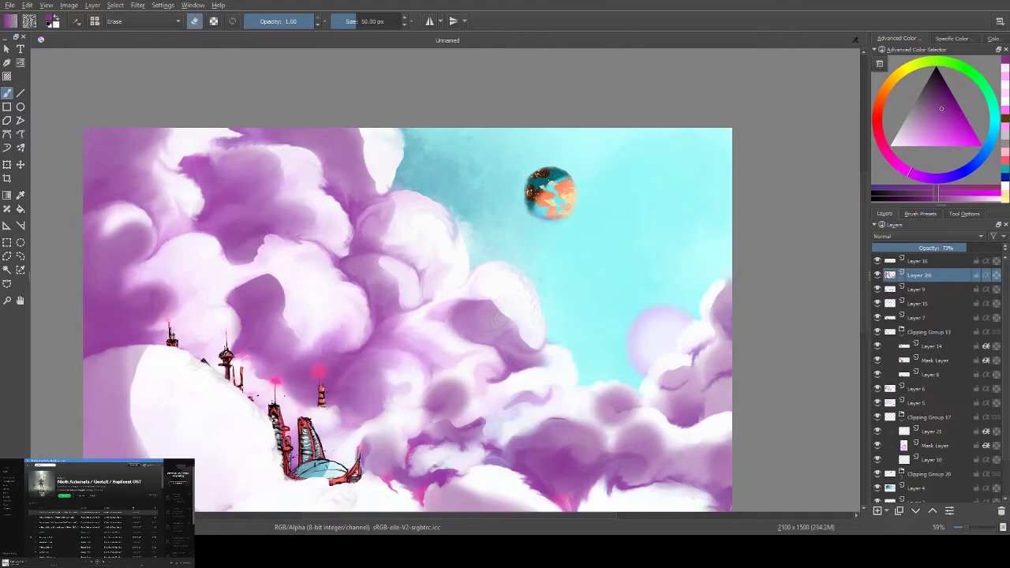
pyautogui.moveTo(152, 251); pyautogui.dragTo(114, 211)
pyautogui.moveTo(467, 414); pyautogui.dragTo(455, 378)
pyautogui.moveTo(602, 389)
pyautogui.mouseDown()
pyautogui.moveTo(629, 390)
pyautogui.moveTo(625, 418)
pyautogui.moveTo(661, 429)
pyautogui.mouseUp()
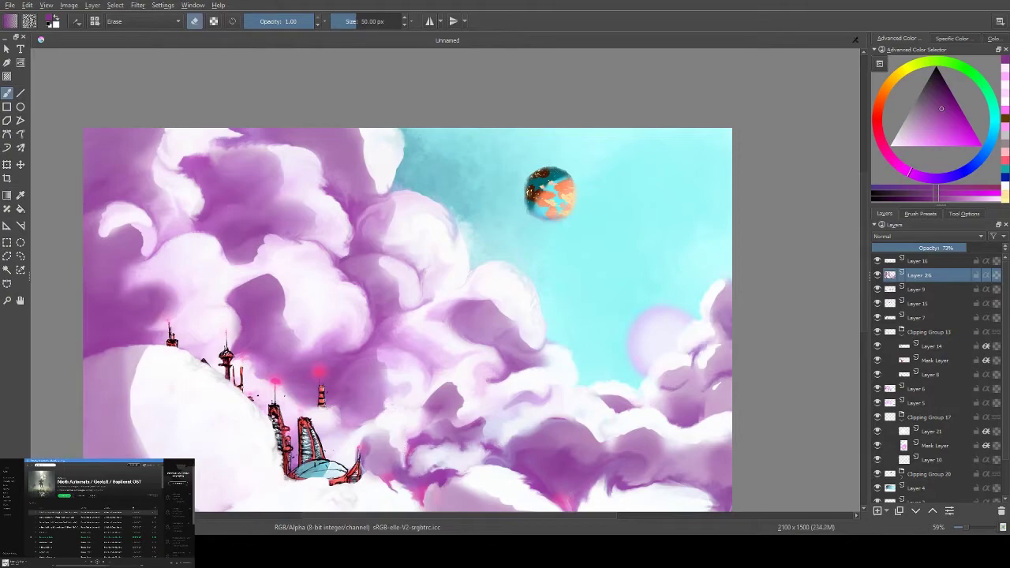
# Compare Color, Luminosity and Color Dodge blending on the shadow layer and set its blending mode to Multiply
pyautogui.press('e')
pyautogui.scroll(-3, 927, 236)
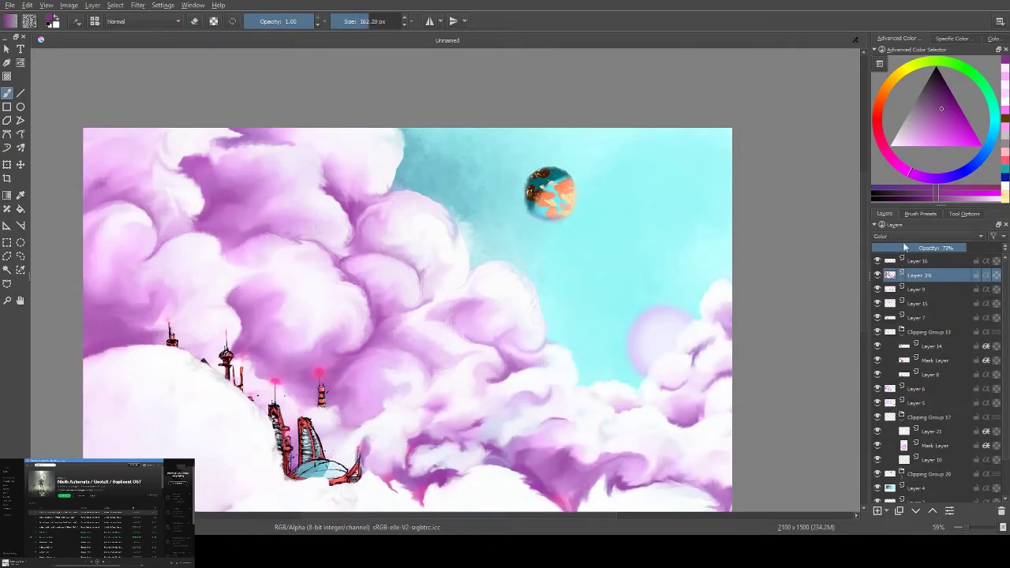
pyautogui.scroll(-3, 906, 239)
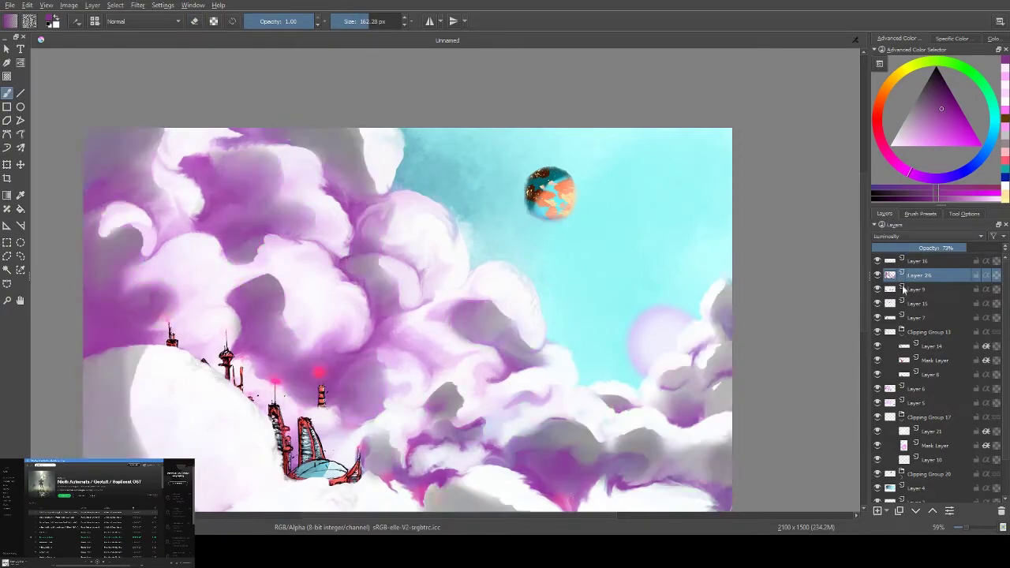
pyautogui.scroll(-3, 906, 239)
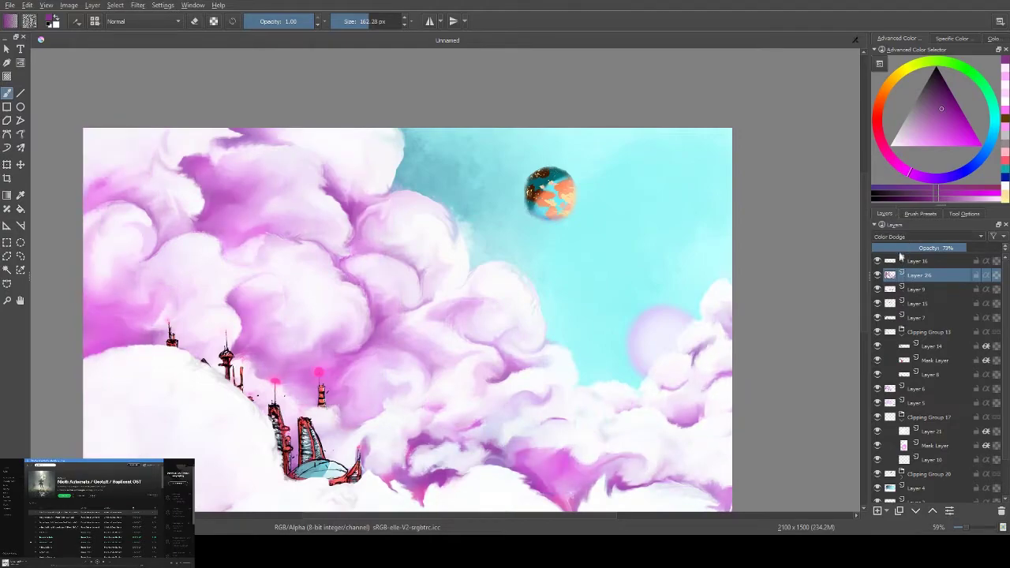
pyautogui.scroll(3, 906, 239)
pyautogui.press('e')
pyautogui.press('e')
pyautogui.press('e')
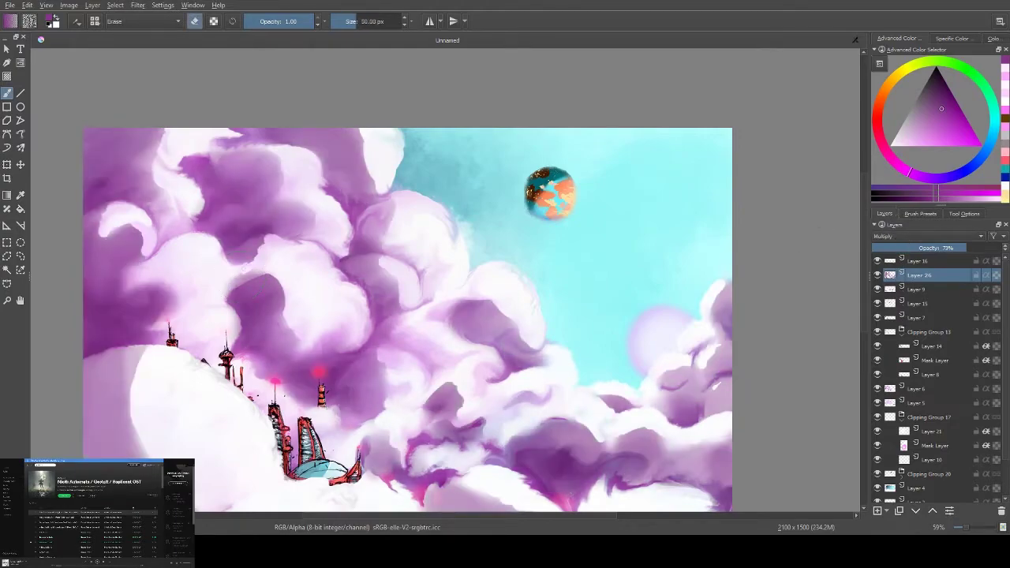
# Try to break up the shadow on the round cloud above the city with small eraser strokes
pyautogui.press('e')
pyautogui.moveTo(272, 340)
pyautogui.mouseDown()
pyautogui.moveTo(286, 284)
pyautogui.moveTo(292, 303)
pyautogui.moveTo(272, 339)
pyautogui.moveTo(293, 288)
pyautogui.mouseUp()
pyautogui.press('e')
pyautogui.press('e')
pyautogui.press('e')
pyautogui.press('e')
pyautogui.press('e')
pyautogui.moveTo(319, 343)
pyautogui.mouseDown()
pyautogui.moveTo(303, 284)
pyautogui.moveTo(309, 347)
pyautogui.moveTo(347, 304)
pyautogui.moveTo(319, 343)
pyautogui.moveTo(359, 312)
pyautogui.moveTo(348, 292)
pyautogui.moveTo(347, 331)
pyautogui.mouseUp()
pyautogui.press('e')
pyautogui.press('e')
pyautogui.press('e')
pyautogui.press('e')
pyautogui.press('e')
pyautogui.moveTo(332, 339)
pyautogui.mouseDown()
pyautogui.moveTo(355, 268)
pyautogui.moveTo(339, 315)
pyautogui.mouseUp()
pyautogui.press('e')
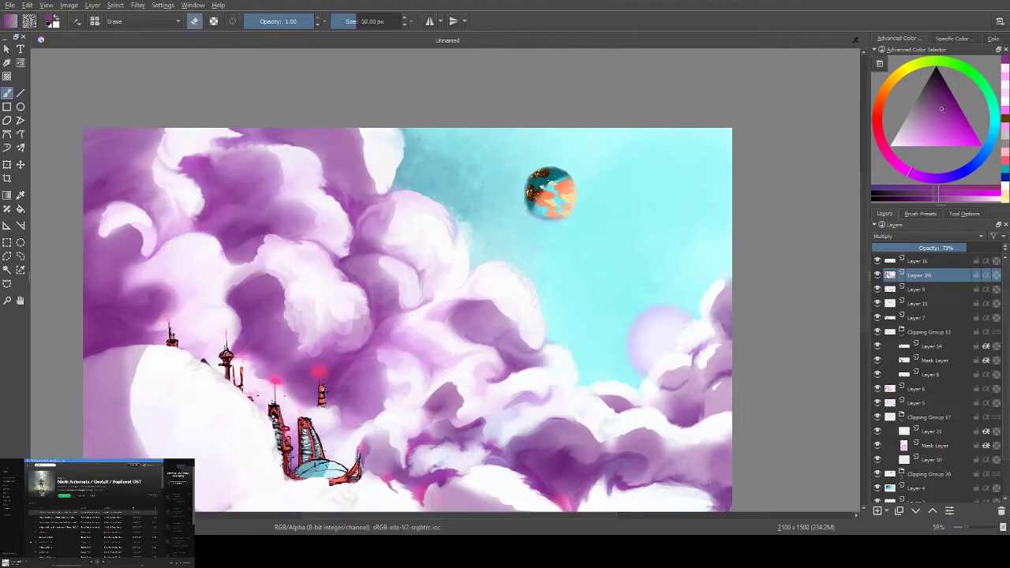
# Try to reshape the shadow on the small central cloud with alternating brush and eraser strokes
pyautogui.moveTo(362, 267)
pyautogui.mouseDown()
pyautogui.moveTo(407, 320)
pyautogui.moveTo(406, 308)
pyautogui.moveTo(406, 320)
pyautogui.moveTo(394, 311)
pyautogui.moveTo(402, 292)
pyautogui.moveTo(417, 303)
pyautogui.mouseUp()
pyautogui.press('e')
pyautogui.press('e')
pyautogui.press('e')
pyautogui.press('e')
pyautogui.press('e')
pyautogui.press('e')
pyautogui.press('e')
pyautogui.moveTo(398, 260)
pyautogui.mouseDown()
pyautogui.moveTo(425, 313)
pyautogui.moveTo(365, 243)
pyautogui.mouseUp()
pyautogui.press('e')
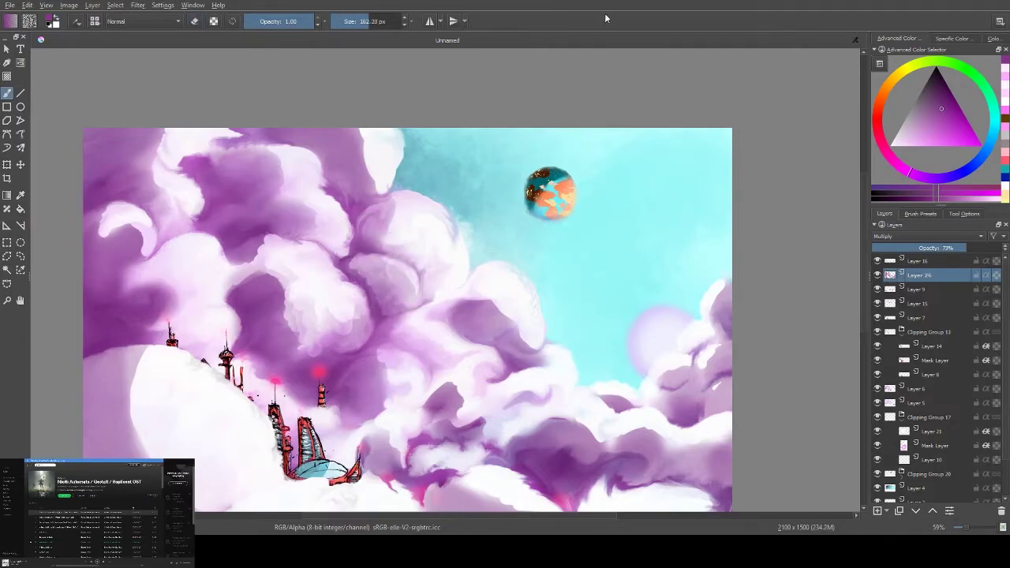
# Adjust the eraser size and carve a lit rim out of the shadow on the large round cloud beside the open sky
pyautogui.press('e')
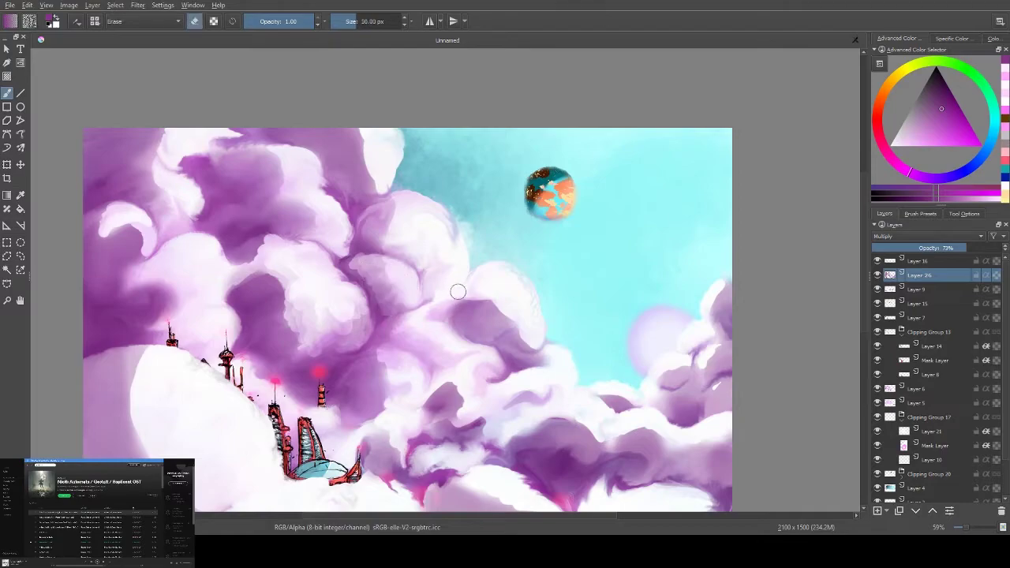
pyautogui.moveTo(363, 273); pyautogui.dragTo(298, 327)
pyautogui.moveTo(326, 272); pyautogui.dragTo(241, 276)
pyautogui.press('[')
pyautogui.moveTo(449, 229)
pyautogui.mouseDown()
pyautogui.moveTo(406, 293)
pyautogui.moveTo(414, 273)
pyautogui.moveTo(401, 213)
pyautogui.mouseUp()
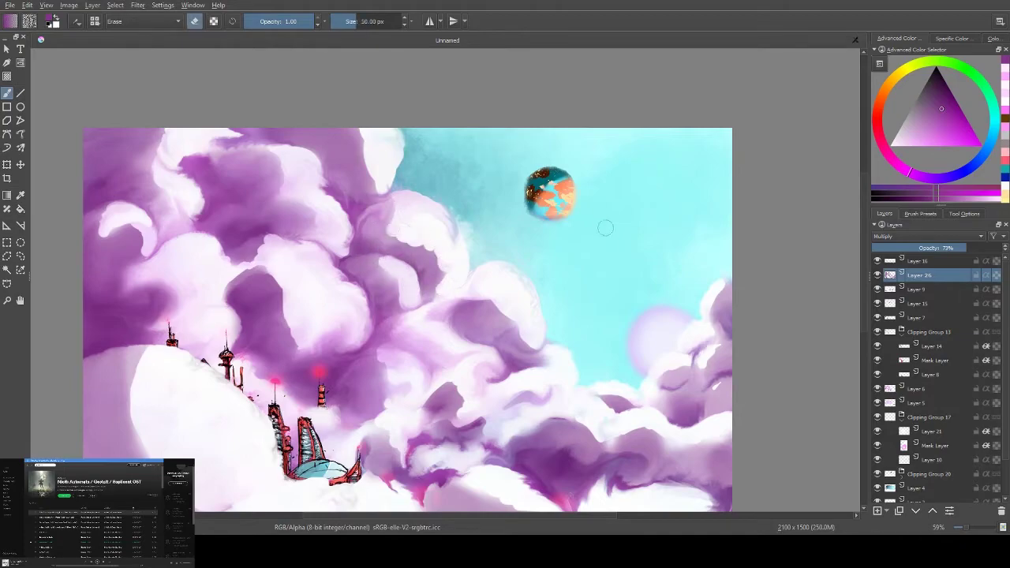
# Set the eraser to 50 px and carve lit edges out of the shadow on the low clouds beneath the open sky
pyautogui.press(']')
pyautogui.press(']')
pyautogui.press(']')
pyautogui.moveTo(579, 396); pyautogui.dragTo(562, 391)
pyautogui.press('[')
pyautogui.moveTo(600, 435)
pyautogui.mouseDown()
pyautogui.moveTo(632, 380)
pyautogui.moveTo(627, 422)
pyautogui.mouseUp()
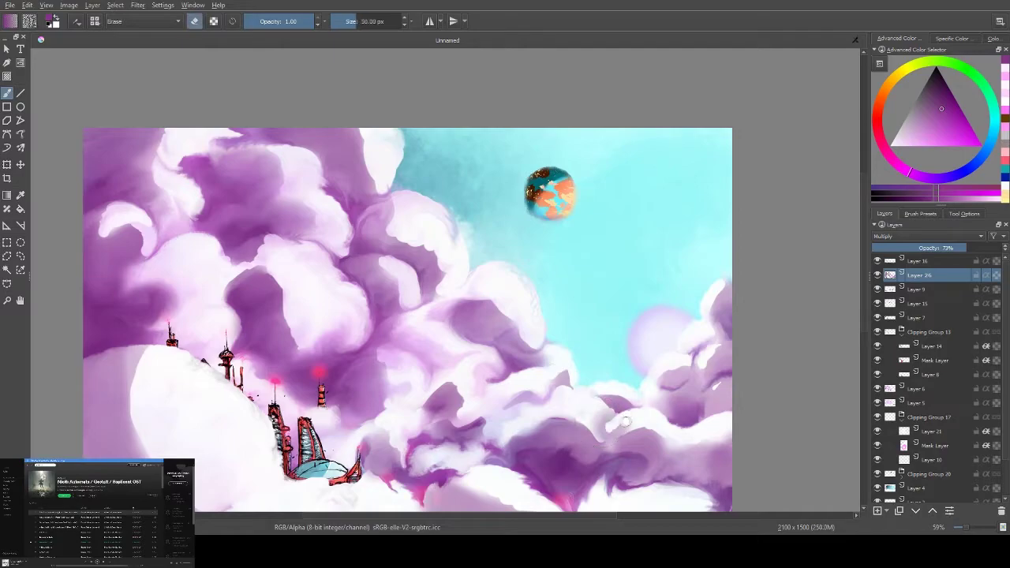
# Erase lit edges into the shadows of the central clouds between the city and the large round cloud
pyautogui.moveTo(394, 339)
pyautogui.mouseDown()
pyautogui.moveTo(442, 372)
pyautogui.moveTo(460, 348)
pyautogui.mouseUp()
pyautogui.moveTo(347, 299)
pyautogui.mouseDown()
pyautogui.moveTo(328, 340)
pyautogui.moveTo(316, 312)
pyautogui.moveTo(356, 304)
pyautogui.moveTo(343, 331)
pyautogui.mouseUp()
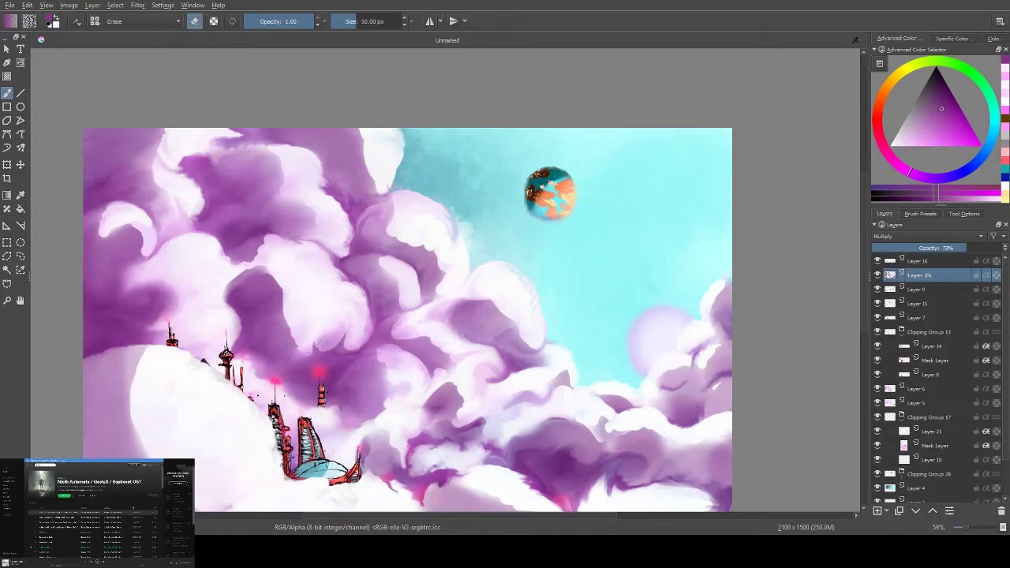
pyautogui.press(']')
pyautogui.press('[')
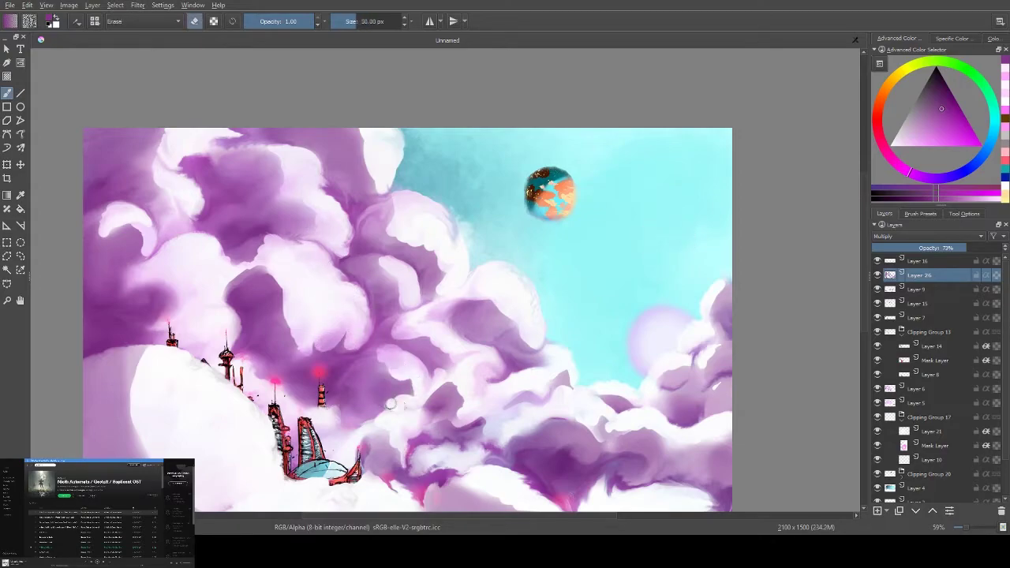
pyautogui.moveTo(437, 290)
pyautogui.mouseDown()
pyautogui.moveTo(469, 290)
pyautogui.moveTo(474, 302)
pyautogui.moveTo(489, 258)
pyautogui.moveTo(479, 255)
pyautogui.moveTo(505, 278)
pyautogui.moveTo(490, 255)
pyautogui.moveTo(490, 215)
pyautogui.moveTo(442, 300)
pyautogui.mouseUp()
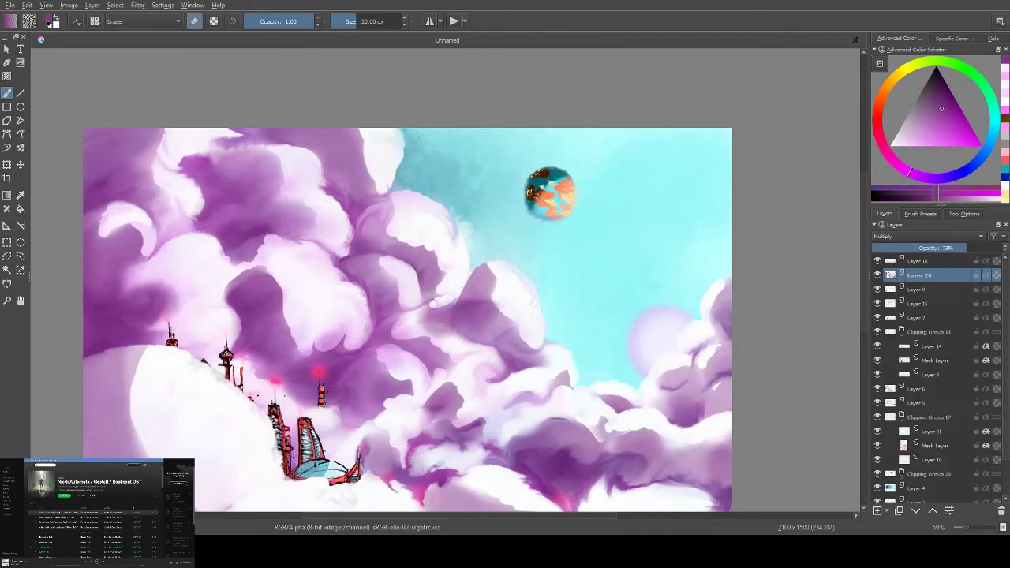
# Enlarge the brush to 162.28 px and deepen the shadow on the round cloud above the city, erasing a lit curl in it
pyautogui.press('e')
pyautogui.press(']')
pyautogui.press(']')
pyautogui.press(']')
pyautogui.press(']')
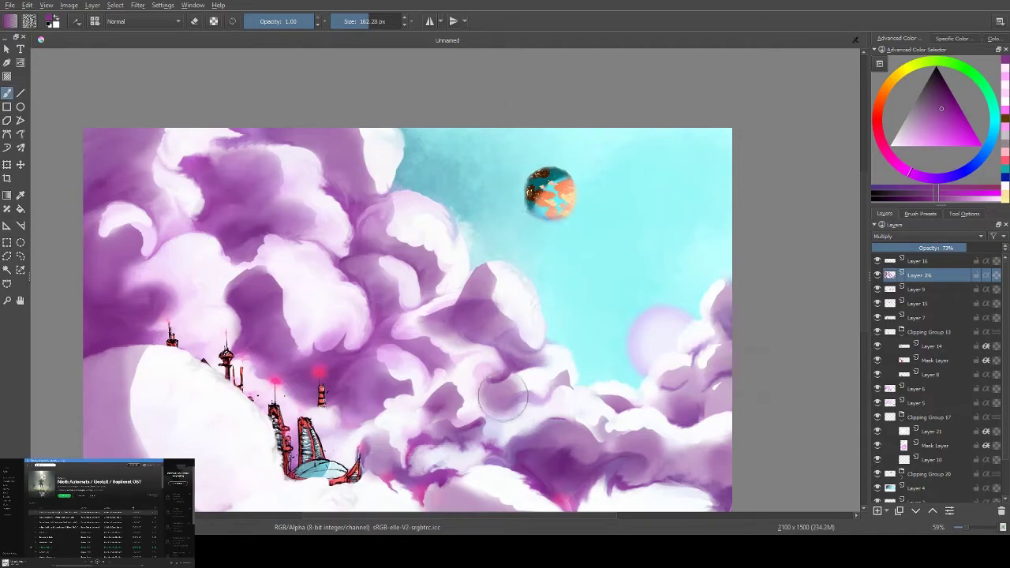
pyautogui.press('e')
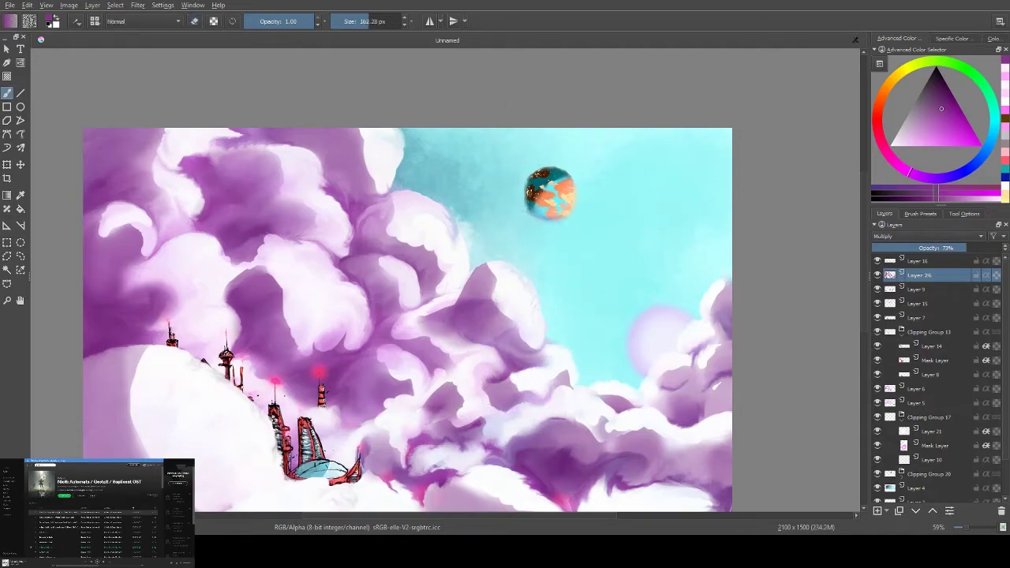
pyautogui.press('e')
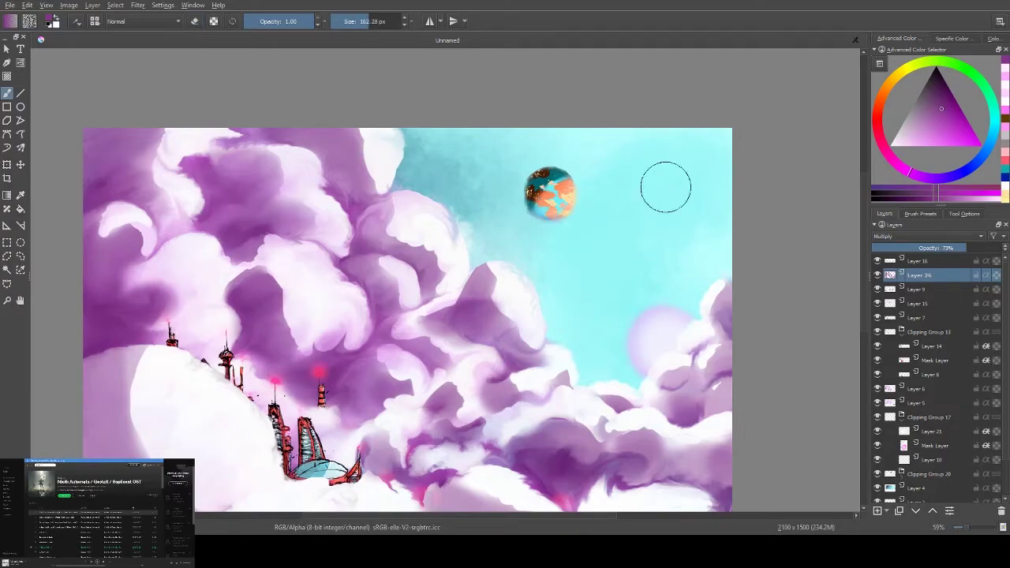
pyautogui.press('e')
pyautogui.moveTo(553, 371)
pyautogui.mouseDown()
pyautogui.moveTo(555, 313)
pyautogui.moveTo(553, 362)
pyautogui.mouseUp()
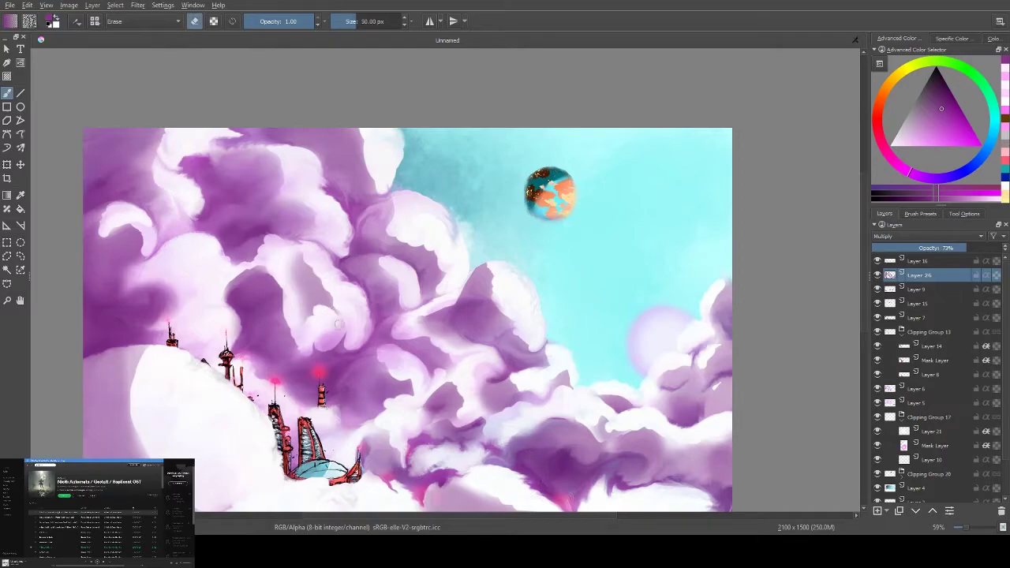
# Erase a cluster of small lit puffs into the shadow at the centre of the round cloud above the city
pyautogui.press('e')
pyautogui.press('e')
pyautogui.moveTo(277, 300)
pyautogui.mouseDown()
pyautogui.moveTo(342, 294)
pyautogui.moveTo(316, 324)
pyautogui.moveTo(294, 292)
pyautogui.moveTo(318, 277)
pyautogui.moveTo(296, 304)
pyautogui.moveTo(291, 279)
pyautogui.moveTo(319, 276)
pyautogui.mouseUp()
pyautogui.press('e')
pyautogui.press('e')
pyautogui.press('e')
pyautogui.press('e')
pyautogui.press('e')
pyautogui.press('e')
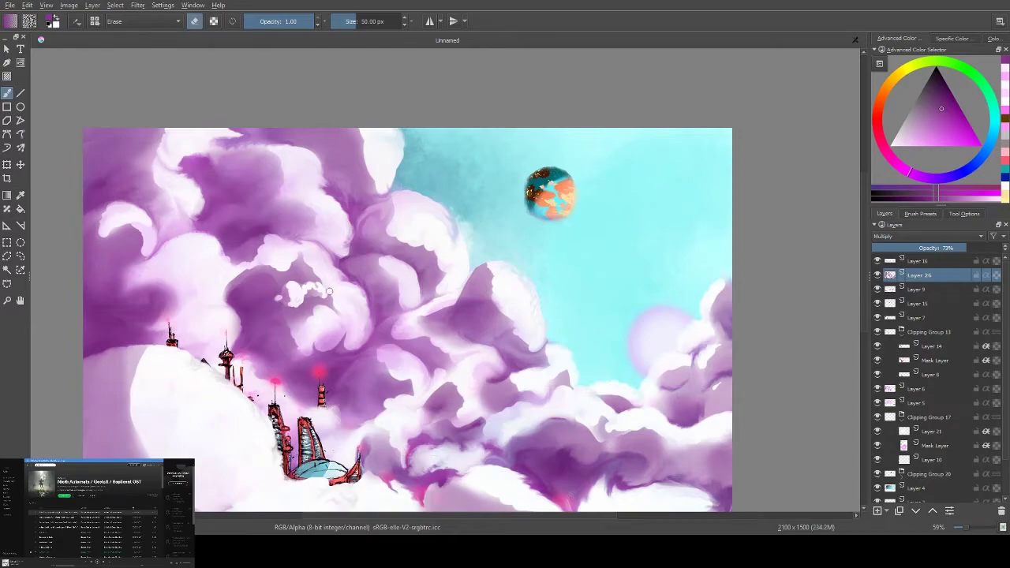
pyautogui.press('e')
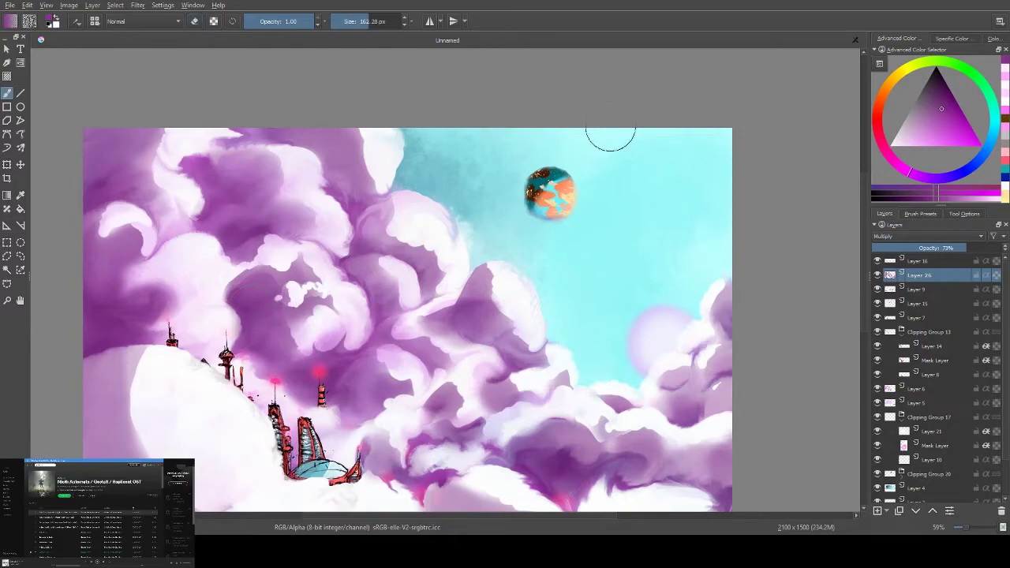
# Darken the cloud beside the lilac disc with purple shadow and erase small lit flecks into it
pyautogui.press('e')
pyautogui.press('e')
pyautogui.moveTo(511, 300); pyautogui.dragTo(532, 342)
pyautogui.press('e')
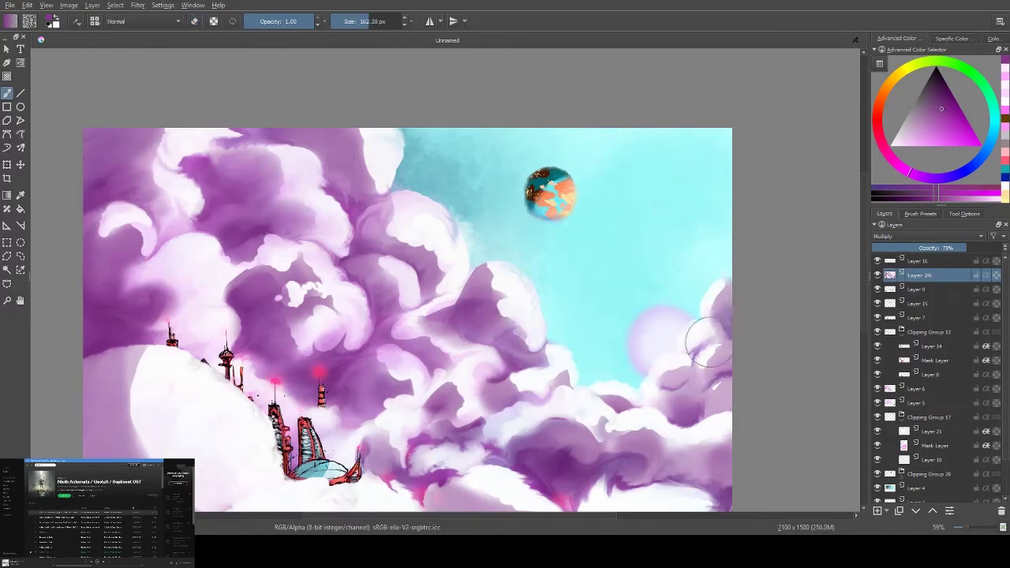
pyautogui.press('e')
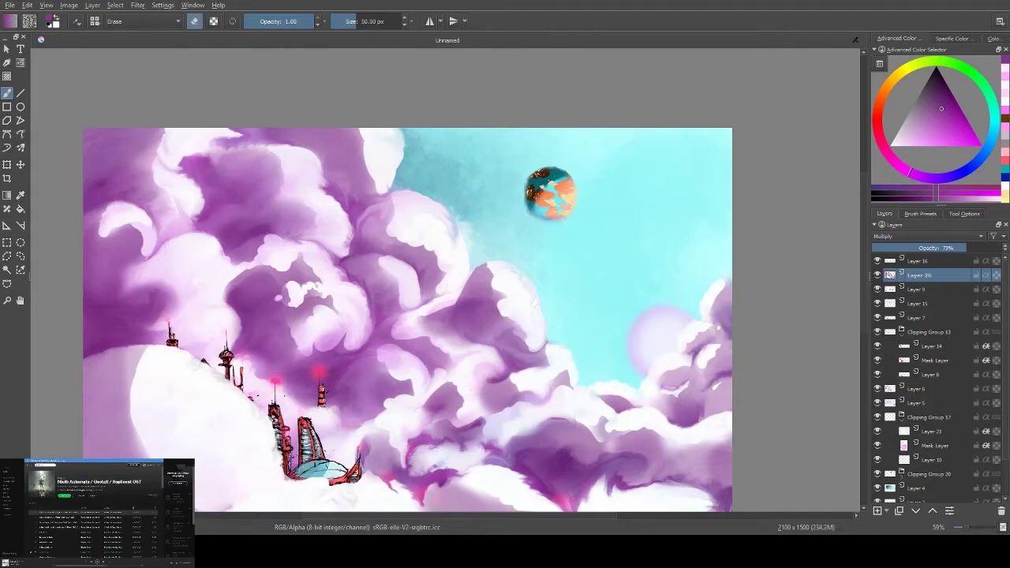
# Erase small lit puffs into the lower round cloud, the cloud beneath it and the large cloud beside the open sky
pyautogui.moveTo(290, 347)
pyautogui.mouseDown()
pyautogui.moveTo(296, 320)
pyautogui.moveTo(309, 331)
pyautogui.mouseUp()
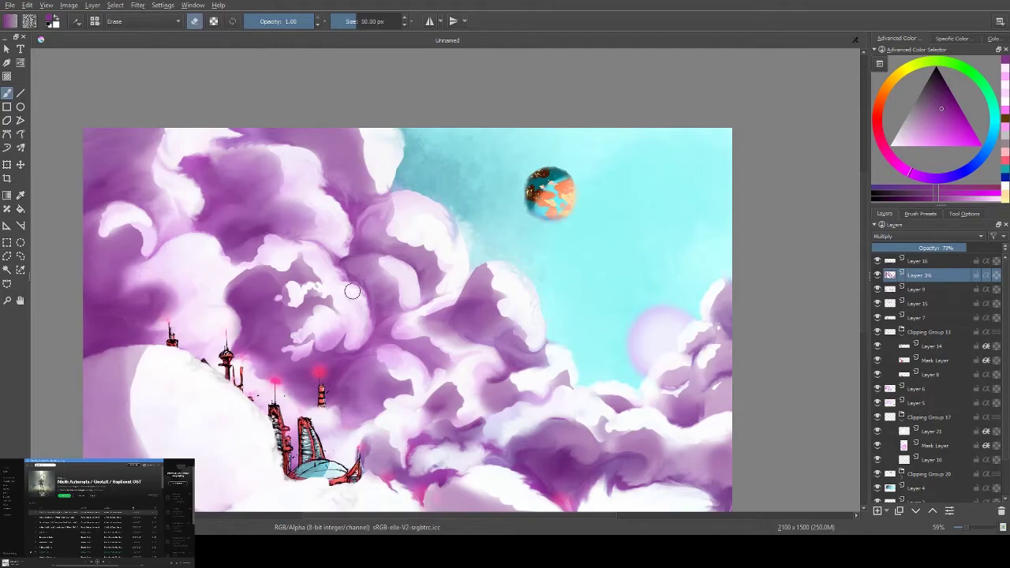
pyautogui.moveTo(348, 335)
pyautogui.mouseDown()
pyautogui.moveTo(388, 375)
pyautogui.moveTo(371, 394)
pyautogui.mouseUp()
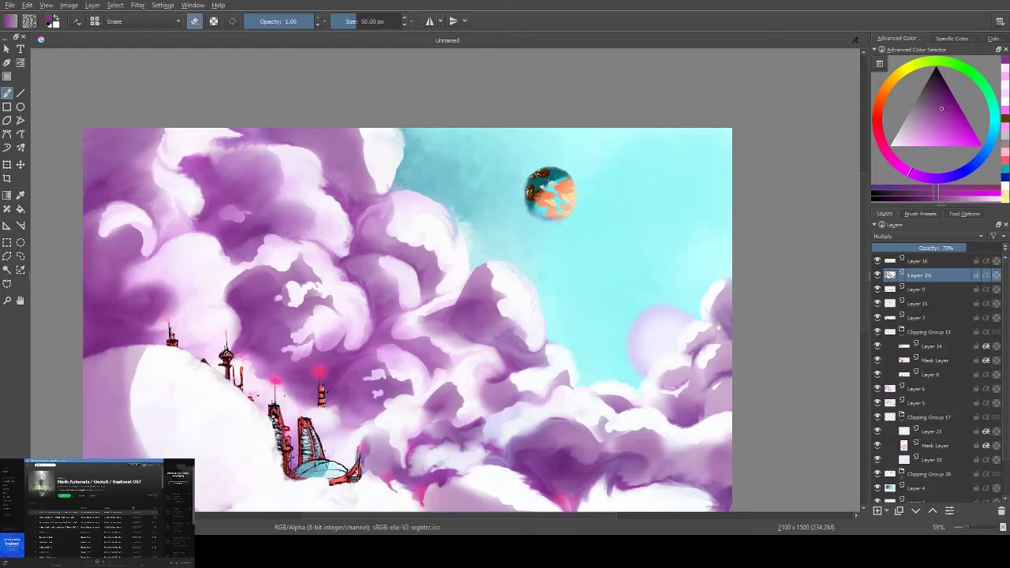
pyautogui.press('e')
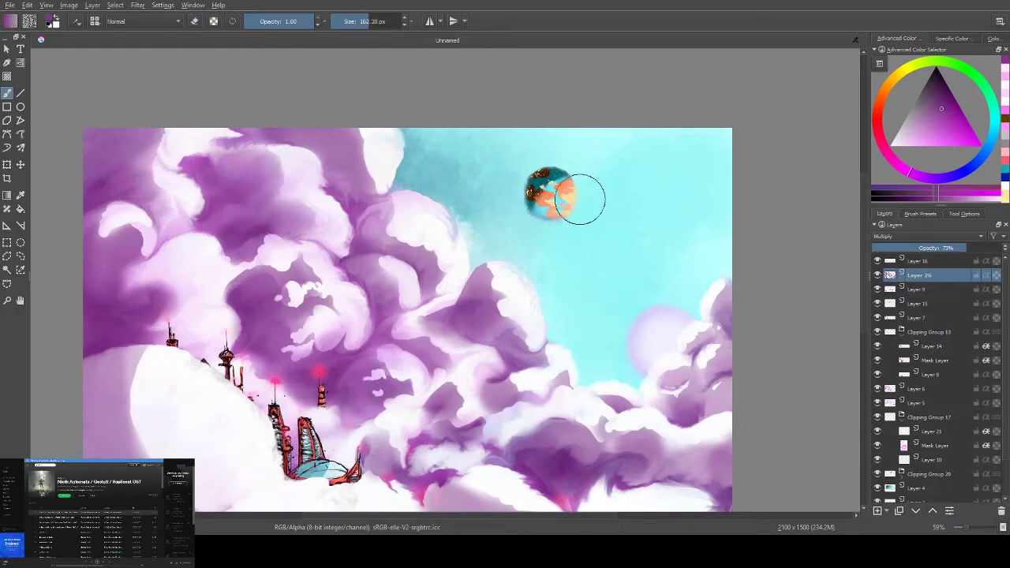
pyautogui.press('e')
pyautogui.moveTo(365, 230); pyautogui.dragTo(440, 208)
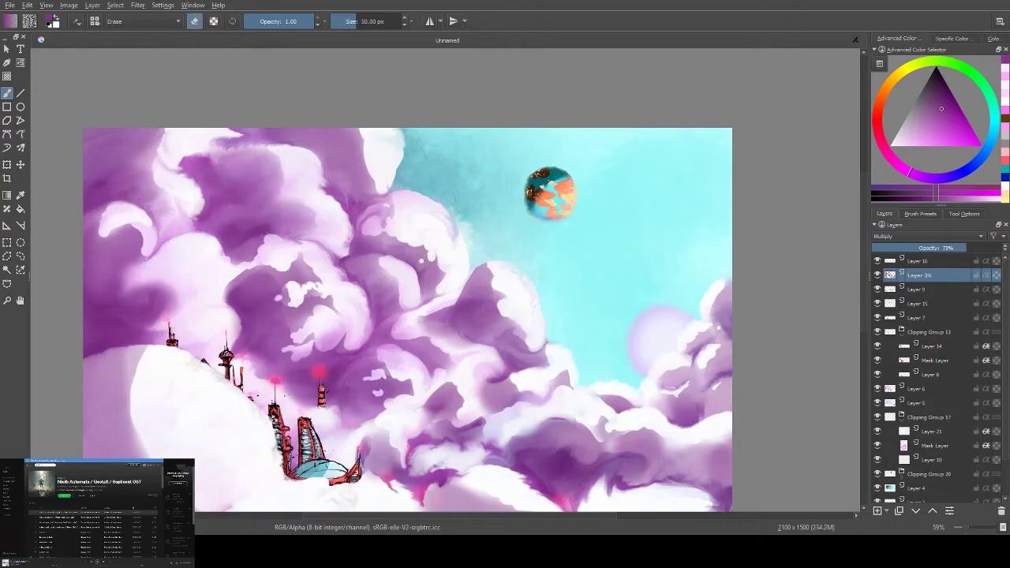
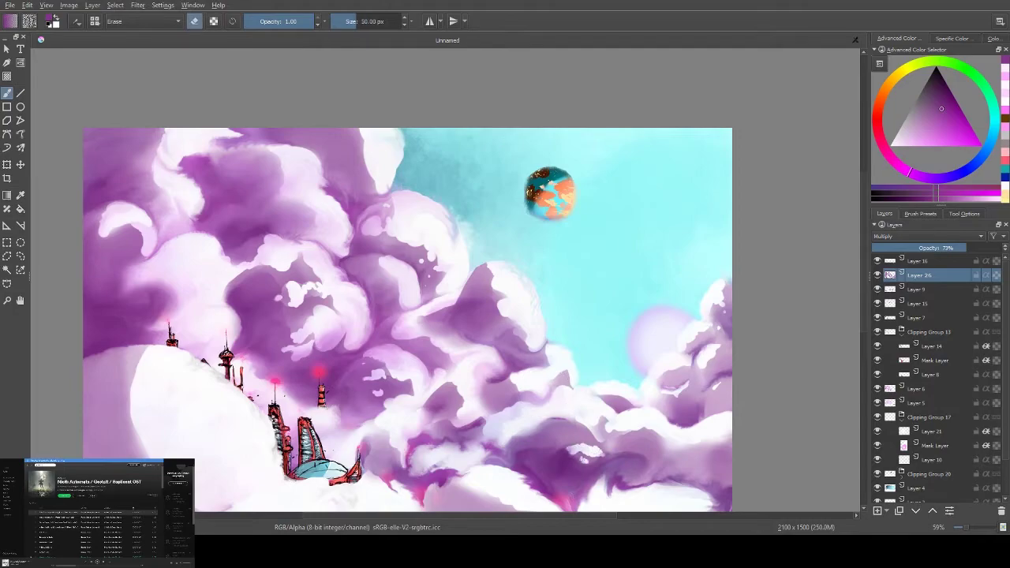
# Erase a cluster of small lit puffs into the dark cloud below the open sky, undoing a stroke along the way
pyautogui.moveTo(569, 450); pyautogui.dragTo(603, 451)
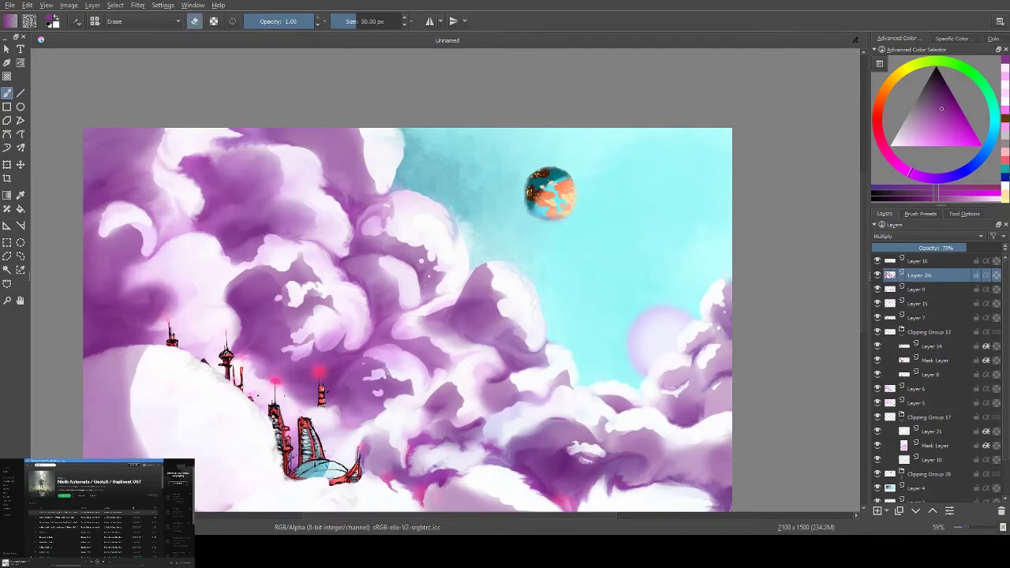
pyautogui.hotkey('ctrl', 'z')
pyautogui.click(614, 441)
pyautogui.moveTo(619, 433); pyautogui.dragTo(631, 430)
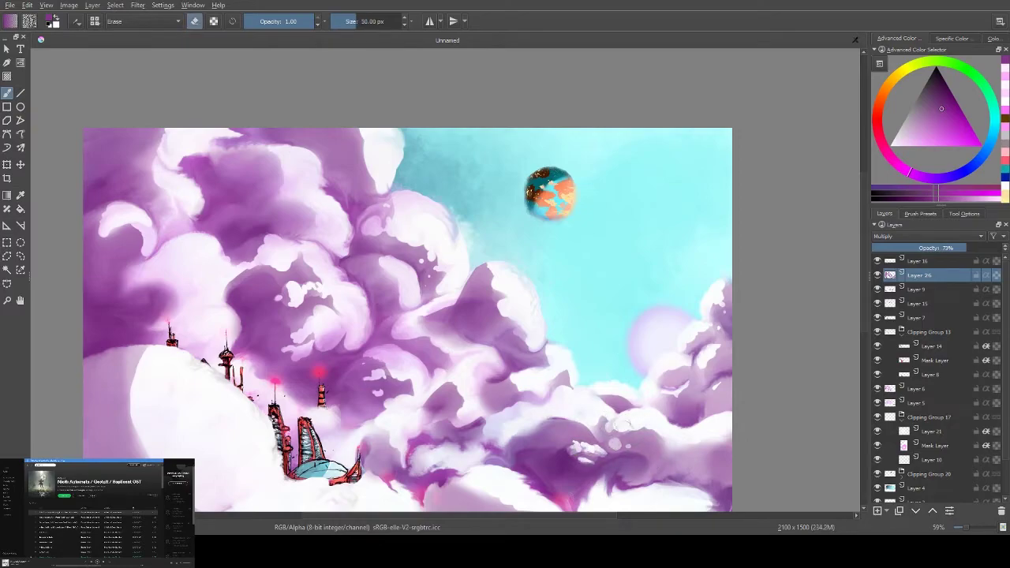
pyautogui.press('e')
pyautogui.press('e')
pyautogui.press('e')
pyautogui.press('e')
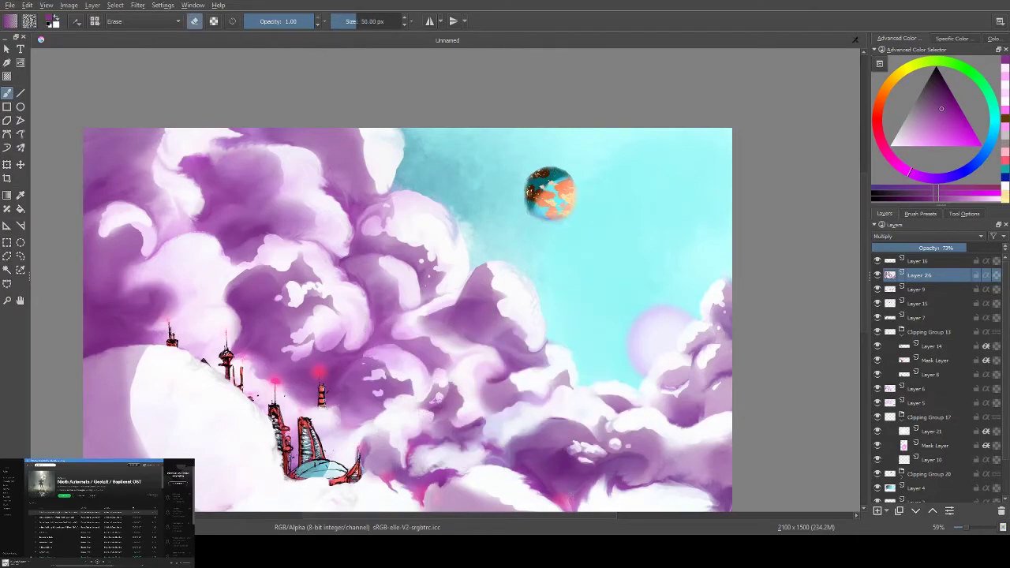
# Erase small lit dots into the pointed central cloud's shadow and flecks along the neighbouring large cloud's shaded rim
pyautogui.press('[')
pyautogui.press('[')
pyautogui.press('[')
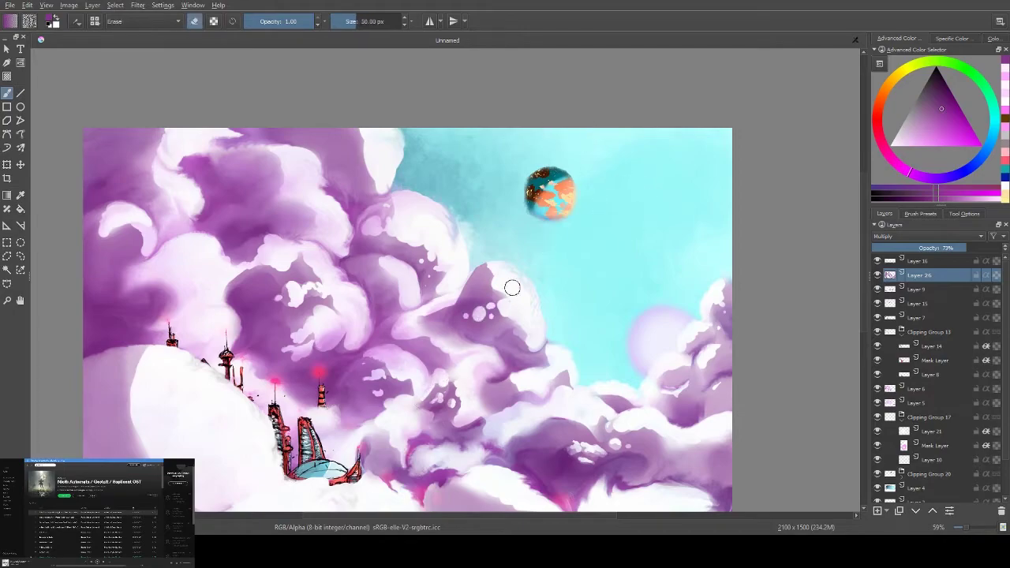
pyautogui.moveTo(486, 275); pyautogui.dragTo(522, 264)
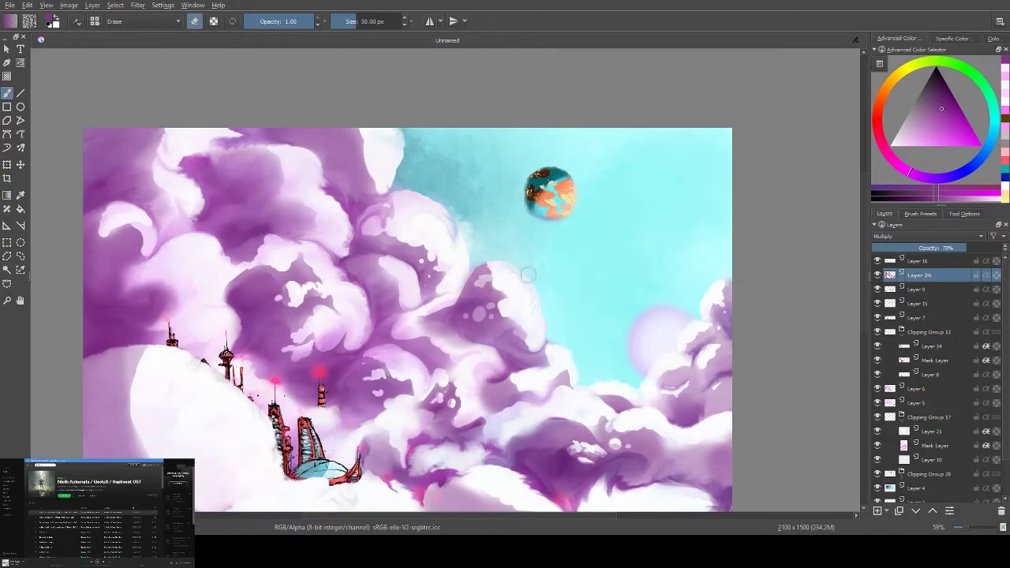
pyautogui.moveTo(477, 311)
pyautogui.mouseDown()
pyautogui.moveTo(489, 272)
pyautogui.moveTo(466, 273)
pyautogui.moveTo(486, 264)
pyautogui.moveTo(462, 276)
pyautogui.moveTo(478, 269)
pyautogui.mouseUp()
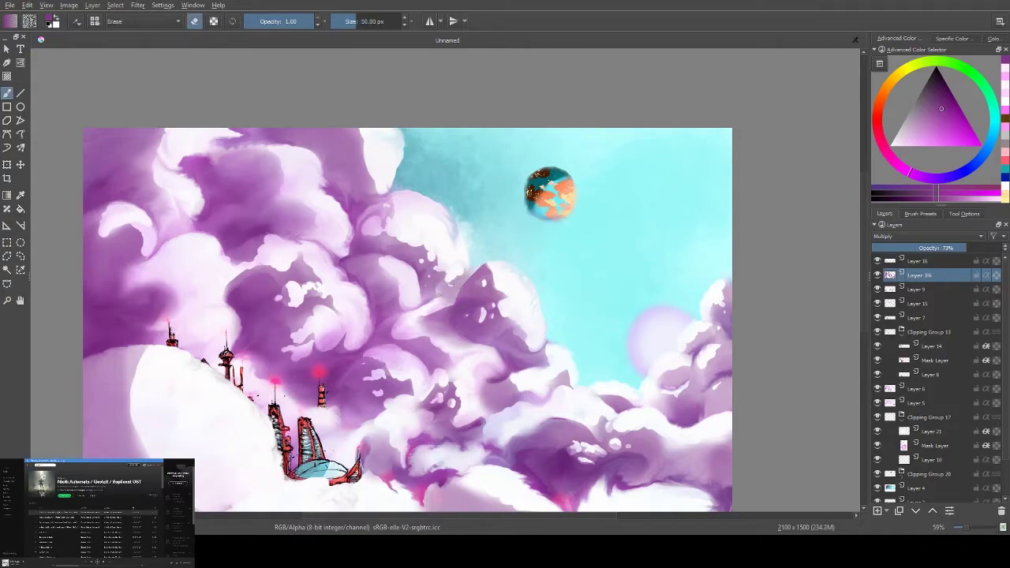
pyautogui.moveTo(464, 272)
pyautogui.mouseDown()
pyautogui.moveTo(473, 260)
pyautogui.moveTo(455, 275)
pyautogui.mouseUp()
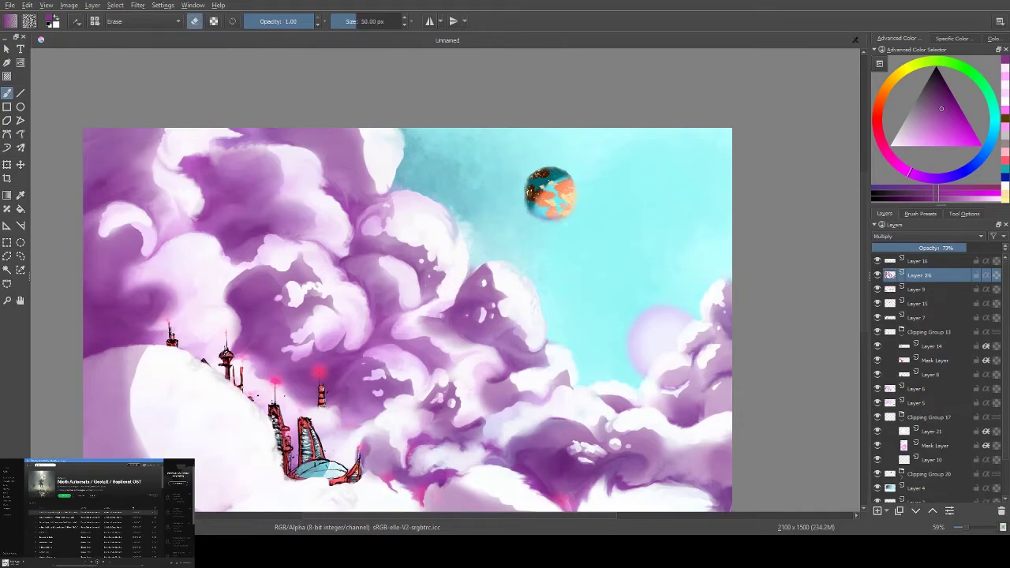
pyautogui.moveTo(482, 246); pyautogui.dragTo(436, 318)
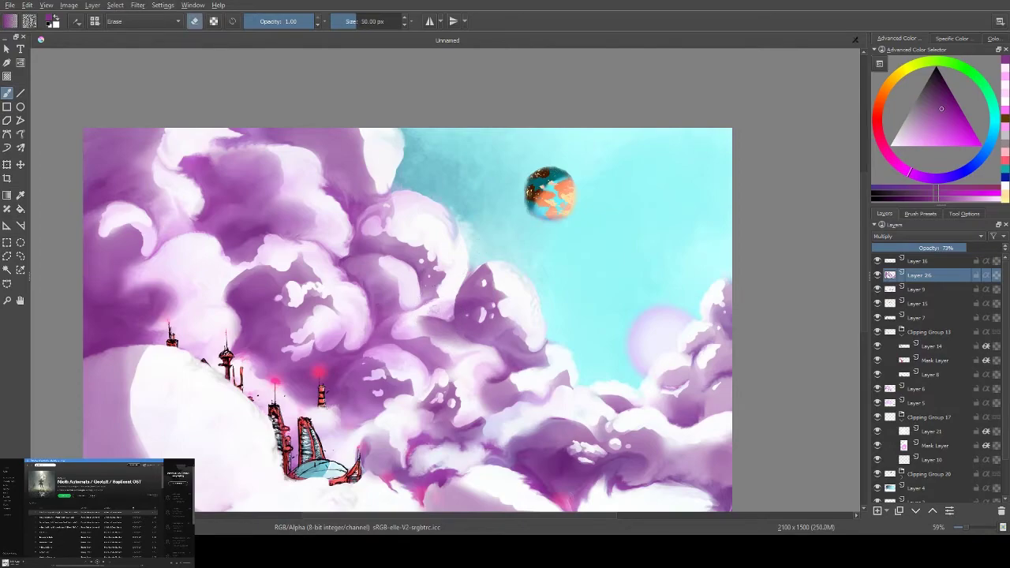
# Erase round lit dots into the far-left cloud's shadow and touch up the white cloud around the city dome
pyautogui.moveTo(157, 268)
pyautogui.mouseDown()
pyautogui.moveTo(90, 280)
pyautogui.moveTo(148, 281)
pyautogui.moveTo(105, 263)
pyautogui.mouseUp()
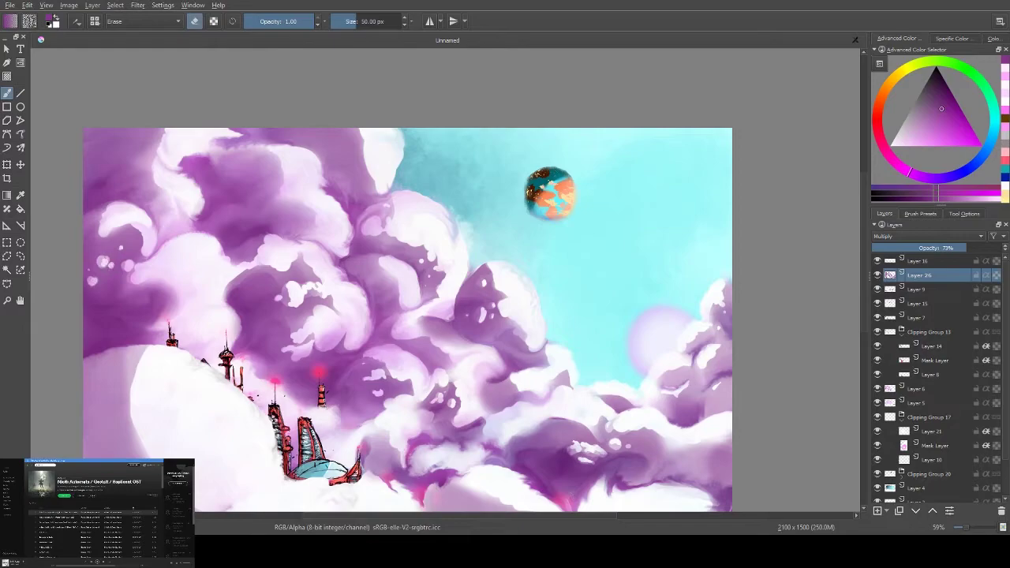
pyautogui.moveTo(288, 477); pyautogui.dragTo(230, 497)
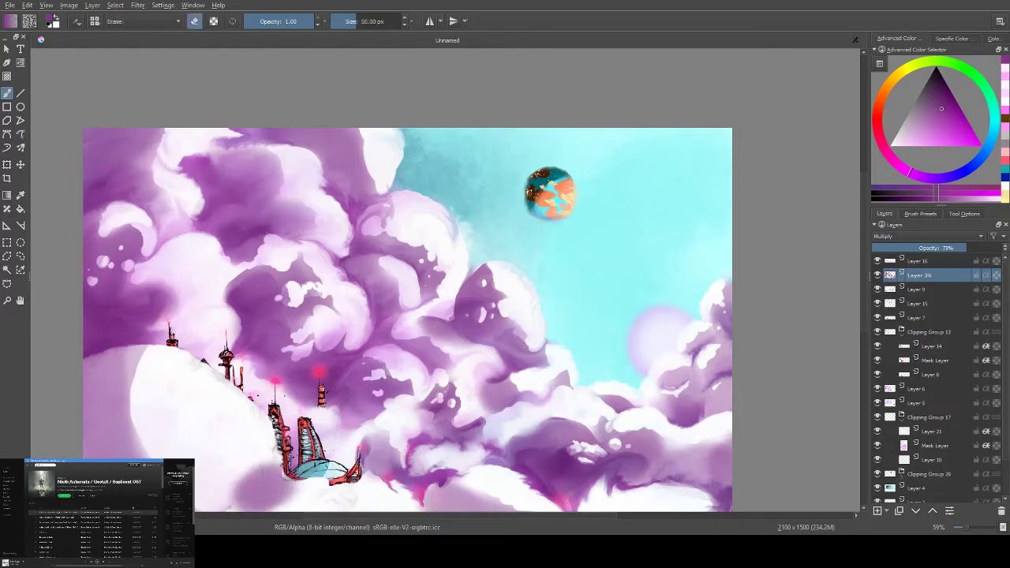
pyautogui.moveTo(273, 468)
pyautogui.mouseDown()
pyautogui.moveTo(260, 472)
pyautogui.moveTo(276, 497)
pyautogui.moveTo(233, 493)
pyautogui.moveTo(269, 457)
pyautogui.moveTo(213, 462)
pyautogui.moveTo(283, 490)
pyautogui.mouseUp()
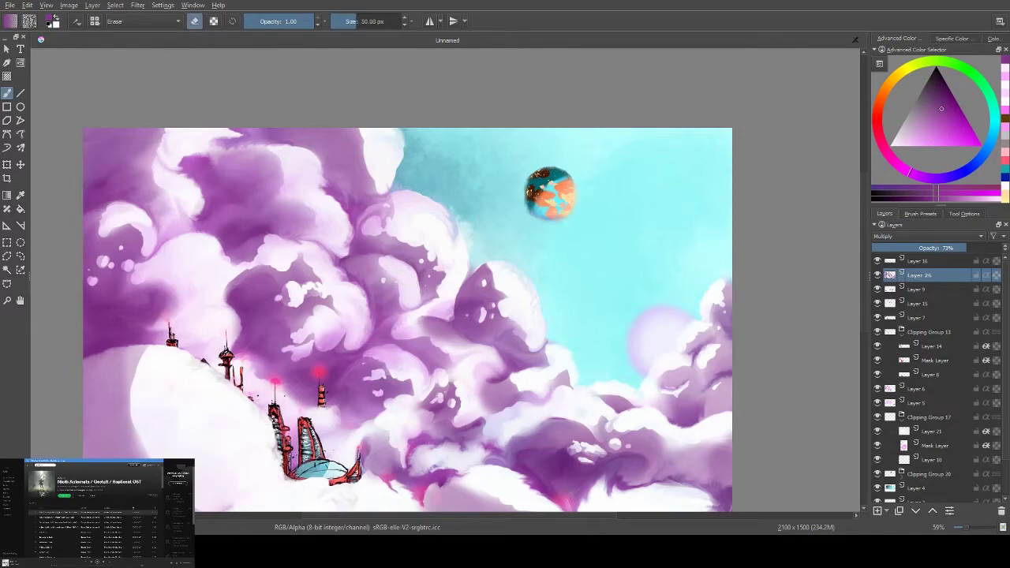
pyautogui.moveTo(515, 388)
pyautogui.mouseDown()
pyautogui.moveTo(552, 354)
pyautogui.moveTo(519, 418)
pyautogui.moveTo(486, 373)
pyautogui.moveTo(552, 390)
pyautogui.mouseUp()
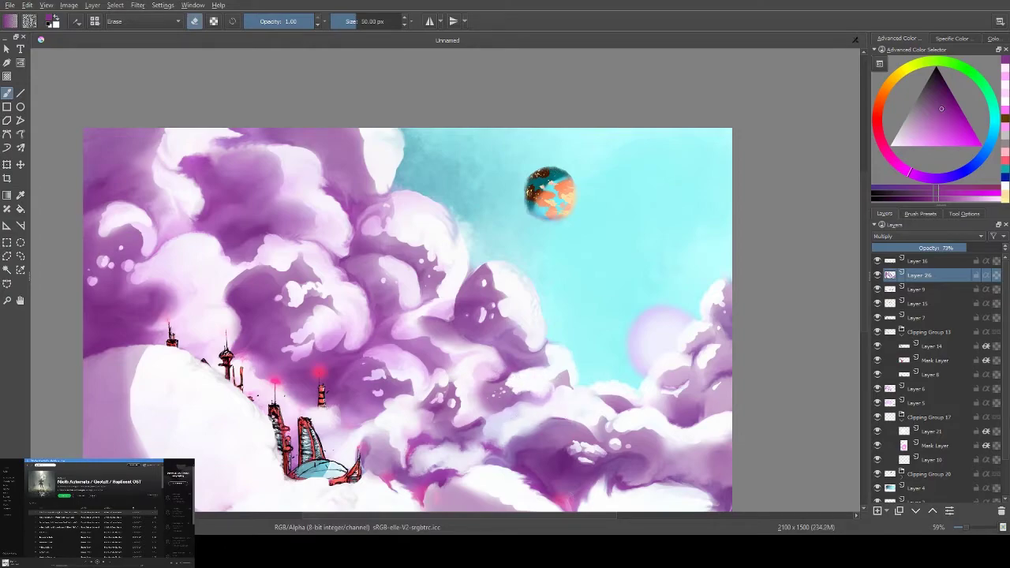
# Undo the trial eraser marks on the large upper cloud and deepen the purple shadow across its middle
pyautogui.moveTo(222, 220)
pyautogui.mouseDown()
pyautogui.moveTo(266, 198)
pyautogui.moveTo(237, 198)
pyautogui.moveTo(269, 189)
pyautogui.moveTo(298, 213)
pyautogui.moveTo(308, 207)
pyautogui.moveTo(259, 196)
pyautogui.moveTo(235, 218)
pyautogui.mouseUp()
pyautogui.hotkey('ctrl', 'z')
pyautogui.hotkey('ctrl', 'z')
pyautogui.hotkey('ctrl', 'z')
pyautogui.moveTo(267, 180); pyautogui.dragTo(310, 205)
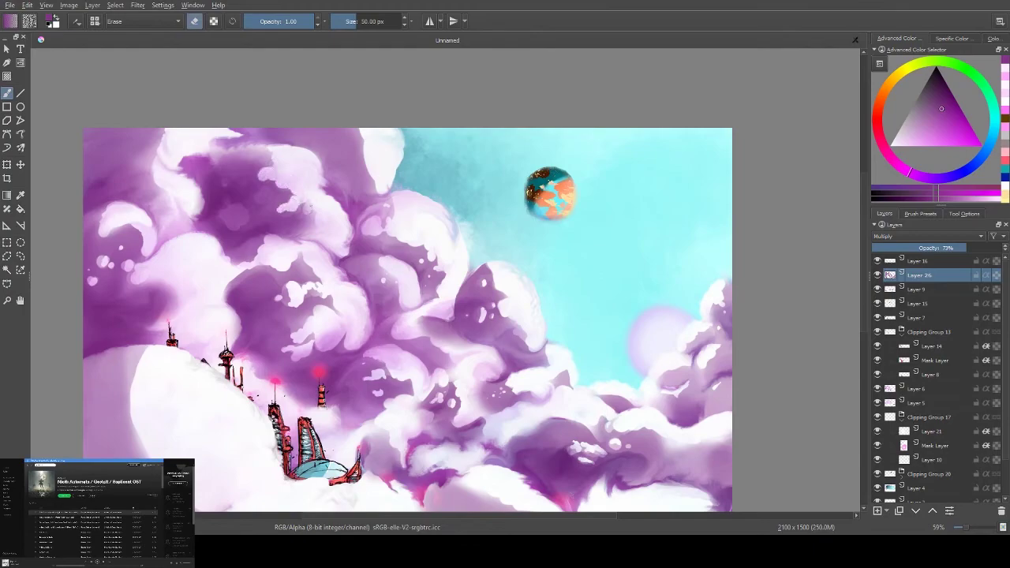
# Erase faint lit specks into the shadow of the large upper cloud, undoing the strokes that do not suit
pyautogui.moveTo(223, 224)
pyautogui.mouseDown()
pyautogui.moveTo(315, 161)
pyautogui.moveTo(324, 224)
pyautogui.mouseUp()
pyautogui.hotkey('ctrl', 'z')
pyautogui.hotkey('ctrl', 'z')
pyautogui.hotkey('ctrl', 'z')
pyautogui.moveTo(280, 186); pyautogui.dragTo(328, 204)
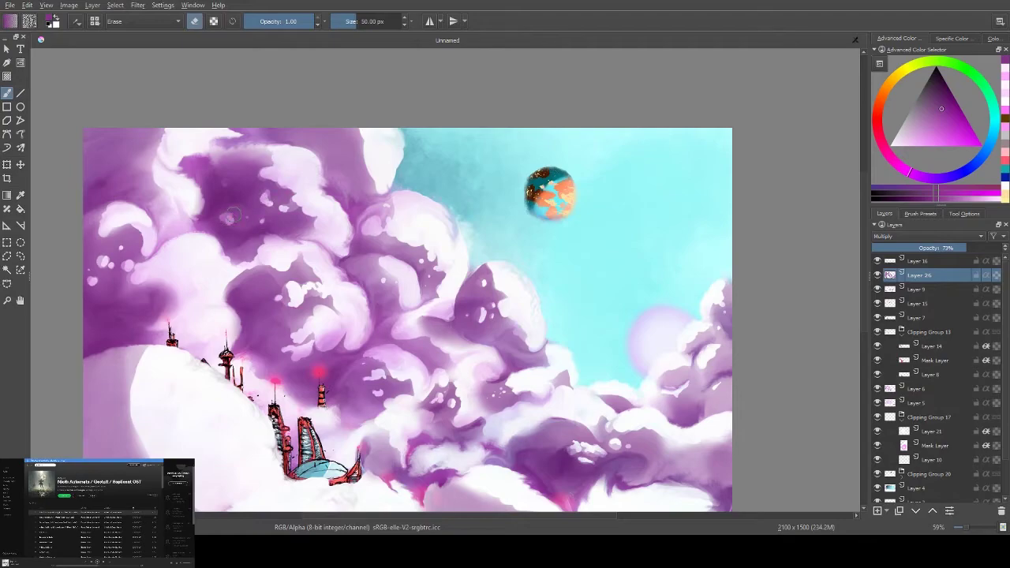
pyautogui.hotkey('ctrl', 'z')
pyautogui.moveTo(284, 170); pyautogui.dragTo(315, 223)
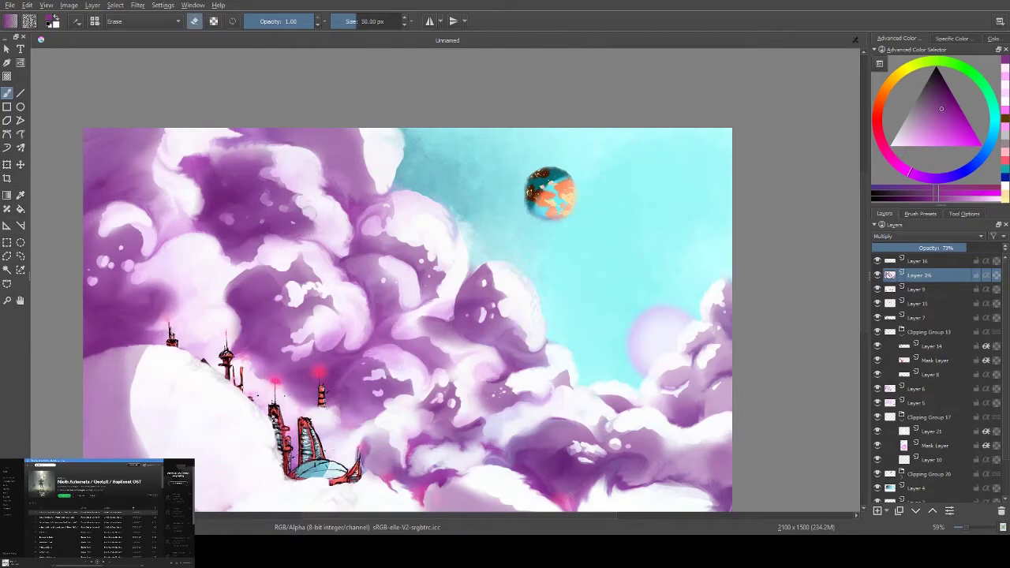
# Erase small faint specks into the dark cloud in the painting's upper-left corner, undoing unwanted strokes
pyautogui.press('e')
pyautogui.moveTo(105, 144)
pyautogui.mouseDown()
pyautogui.moveTo(157, 150)
pyautogui.moveTo(106, 154)
pyautogui.moveTo(154, 158)
pyautogui.mouseUp()
pyautogui.hotkey('ctrl', 'z')
pyautogui.press('e')
pyautogui.hotkey('ctrl', 'z')
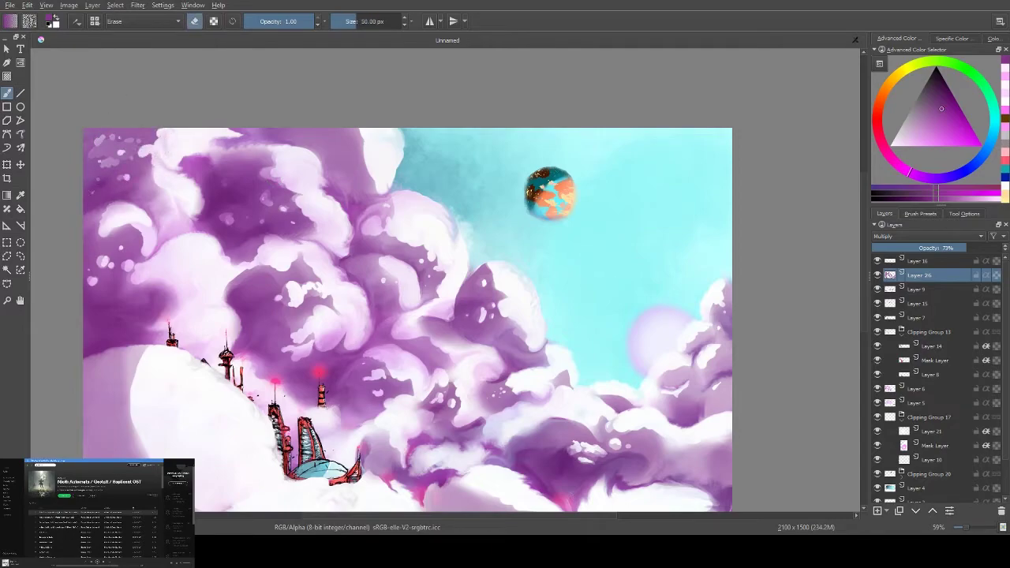
pyautogui.hotkey('ctrl', 'z')
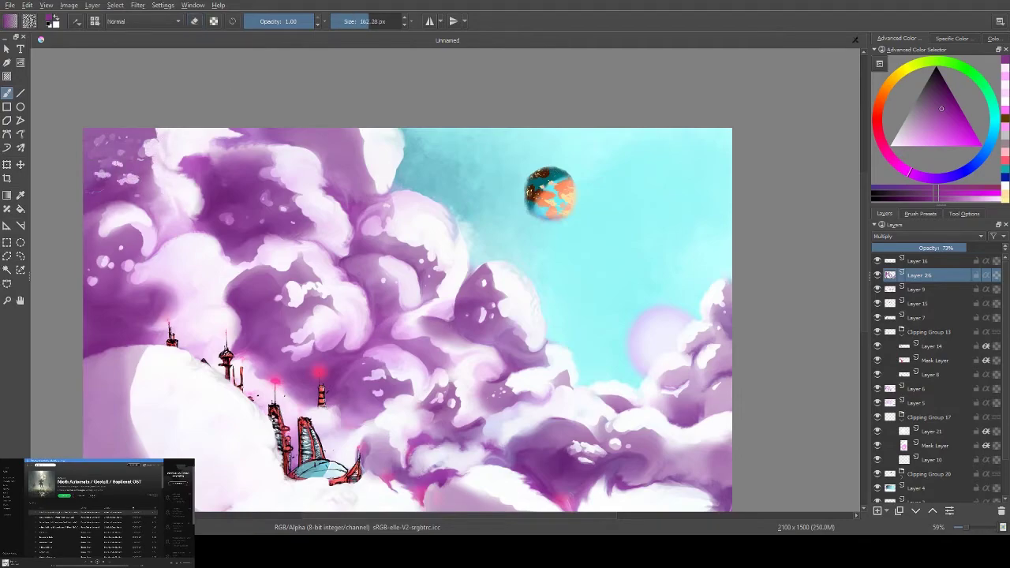
# Rework the lit edge between the dark corner cloud and the large upper cloud with alternating brush and eraser strokes
pyautogui.moveTo(158, 130); pyautogui.dragTo(161, 181)
pyautogui.press('e')
pyautogui.press('e')
pyautogui.press('e')
pyautogui.press('e')
pyautogui.moveTo(147, 147); pyautogui.dragTo(172, 149)
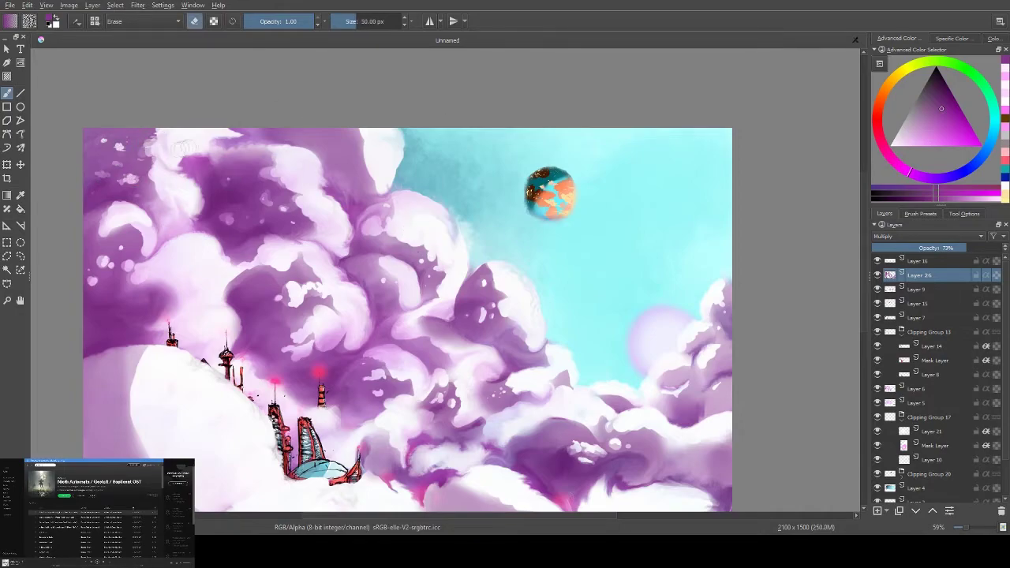
# Erase a lit puff into the shadow beside the large upper cloud's sky-facing edge, undo unsuitable strokes and reduce the eraser size
pyautogui.moveTo(324, 141)
pyautogui.mouseDown()
pyautogui.moveTo(344, 156)
pyautogui.moveTo(304, 154)
pyautogui.moveTo(371, 158)
pyautogui.mouseUp()
pyautogui.hotkey('ctrl', 'z')
pyautogui.hotkey('ctrl', 'z')
pyautogui.moveTo(385, 178)
pyautogui.mouseDown()
pyautogui.moveTo(374, 144)
pyautogui.moveTo(367, 152)
pyautogui.mouseUp()
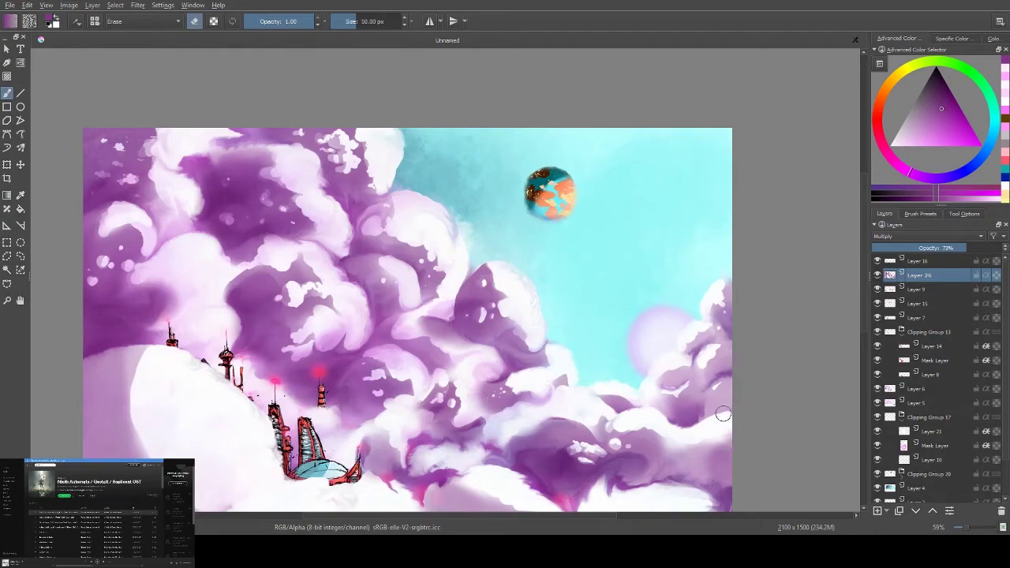
pyautogui.press('[')
pyautogui.press('[')
pyautogui.press('[')
pyautogui.press('[')
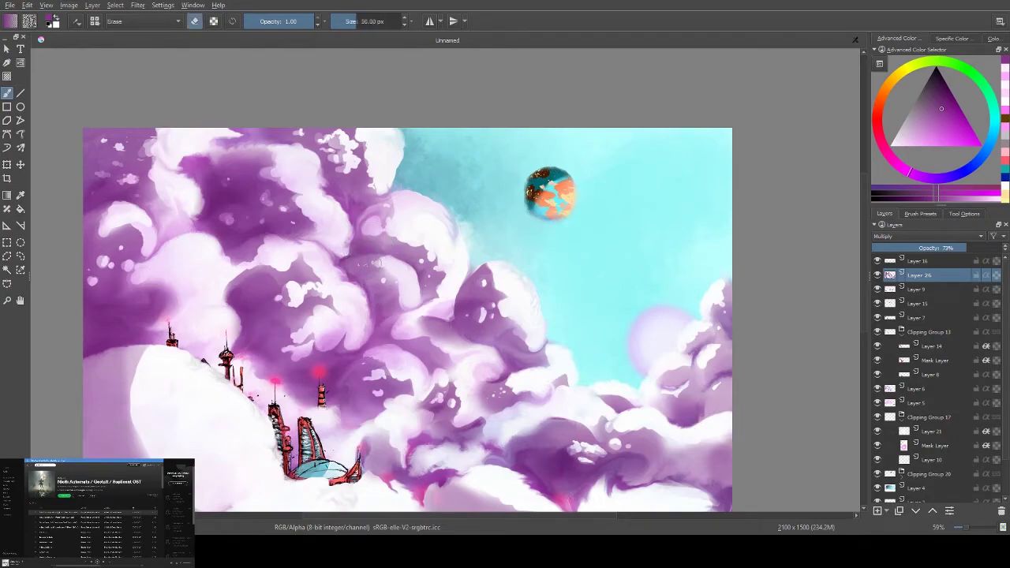
# Switch from erasing to a large brush at 0.89 opacity on Layer 4 and stroke across the open sky below the planet
pyautogui.press('e')
pyautogui.click(514, 137)
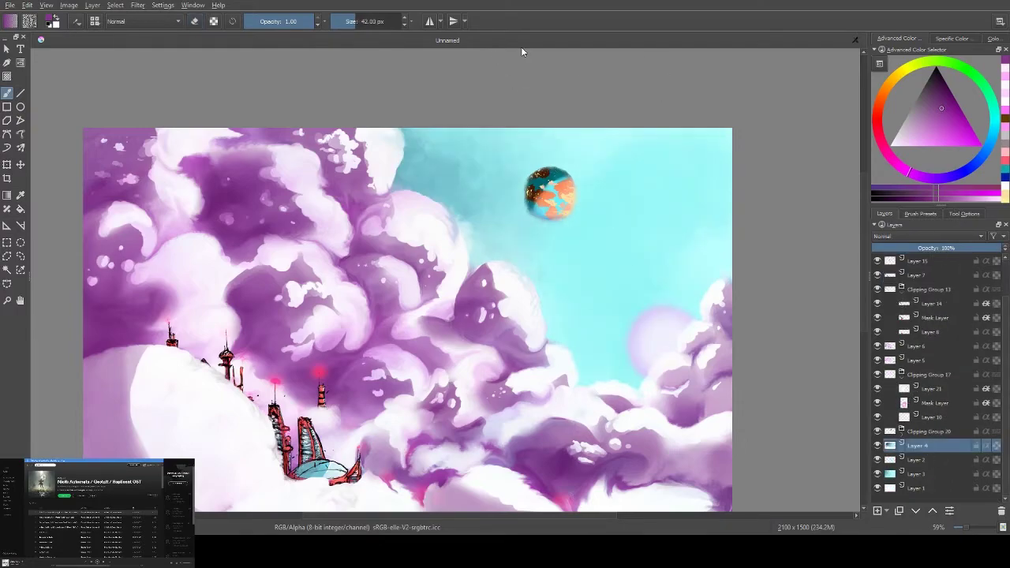
pyautogui.press('o')
pyautogui.press(']')
pyautogui.moveTo(568, 228); pyautogui.dragTo(695, 231)
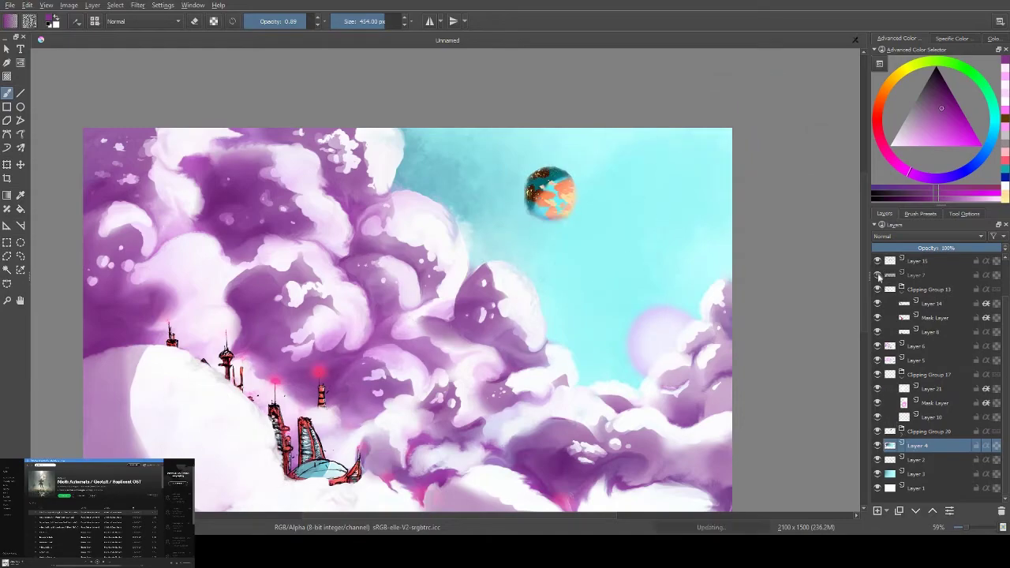
# Toggle the visibility of Layers 4, 5 and 6 off and on to examine what each adds to the clouds and sky
pyautogui.click(877, 346)
pyautogui.click(877, 445)
pyautogui.click(878, 360)
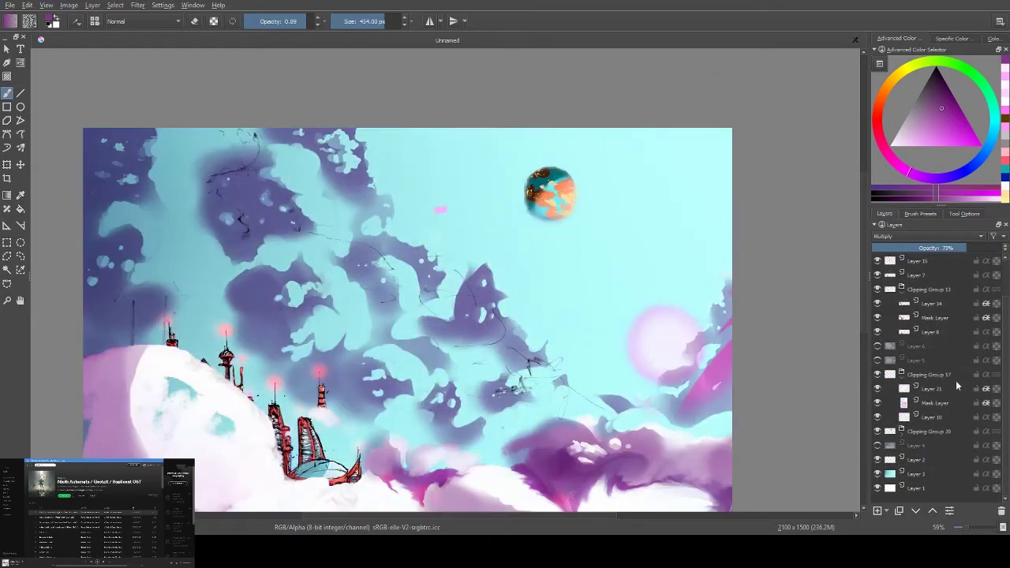
pyautogui.click(878, 346)
pyautogui.click(877, 360)
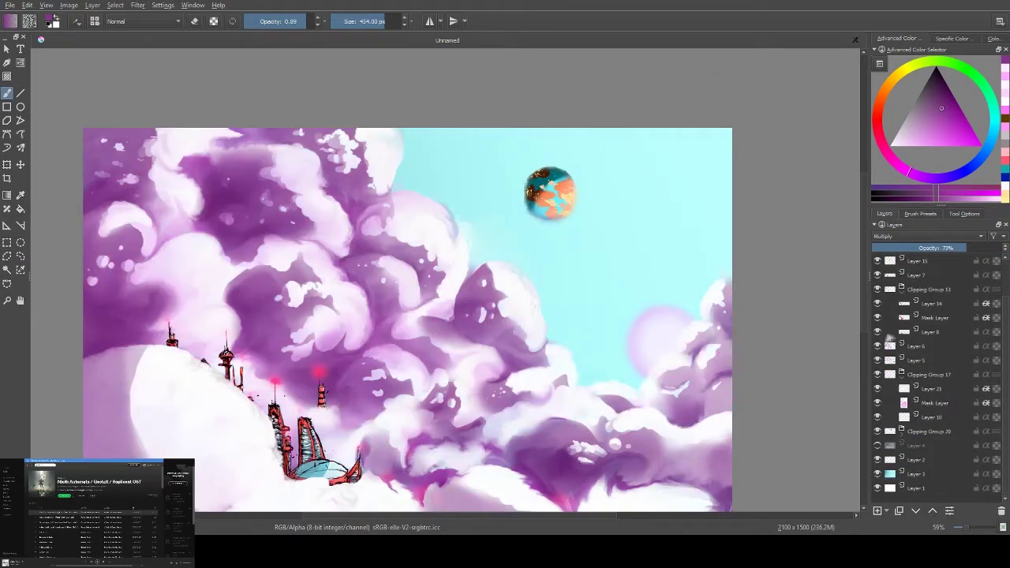
pyautogui.click(878, 445)
# Paint the open sky on Layer 4 deep blue with the large textured brush and add a pale pink glow around the lilac disc
pyautogui.click(915, 445)
pyautogui.moveTo(474, 158)
pyautogui.mouseDown()
pyautogui.moveTo(694, 236)
pyautogui.moveTo(442, 150)
pyautogui.moveTo(694, 316)
pyautogui.moveTo(600, 363)
pyautogui.mouseUp()
pyautogui.press('x')
pyautogui.moveTo(647, 300)
pyautogui.mouseDown()
pyautogui.moveTo(631, 332)
pyautogui.moveTo(583, 347)
pyautogui.mouseUp()
pyautogui.click(877, 403)
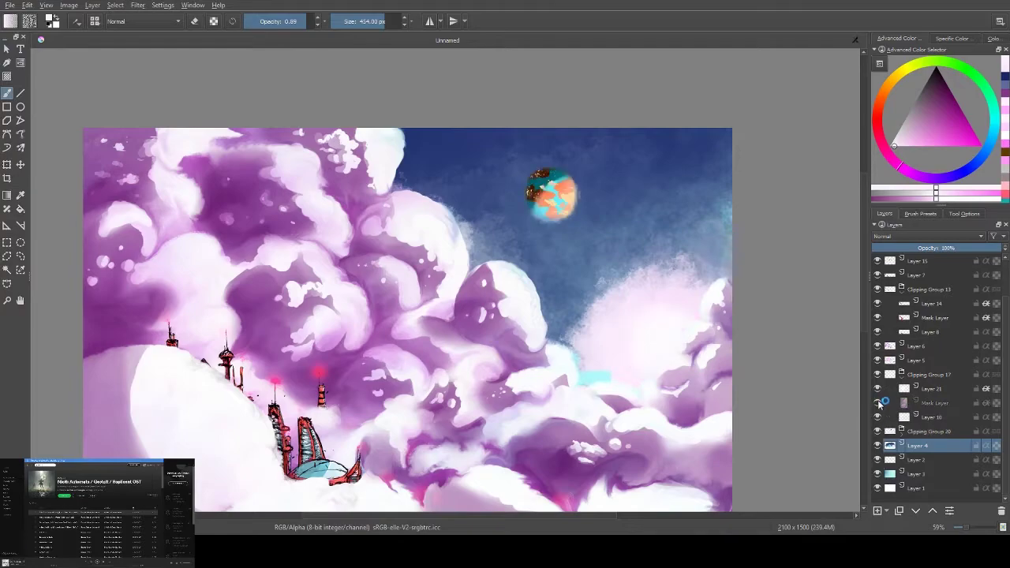
# Touch up the cloud edge below the glow on Layer 6 and broaden the pale glow into the blue sky on Layer 4
pyautogui.click(916, 345)
pyautogui.press('e')
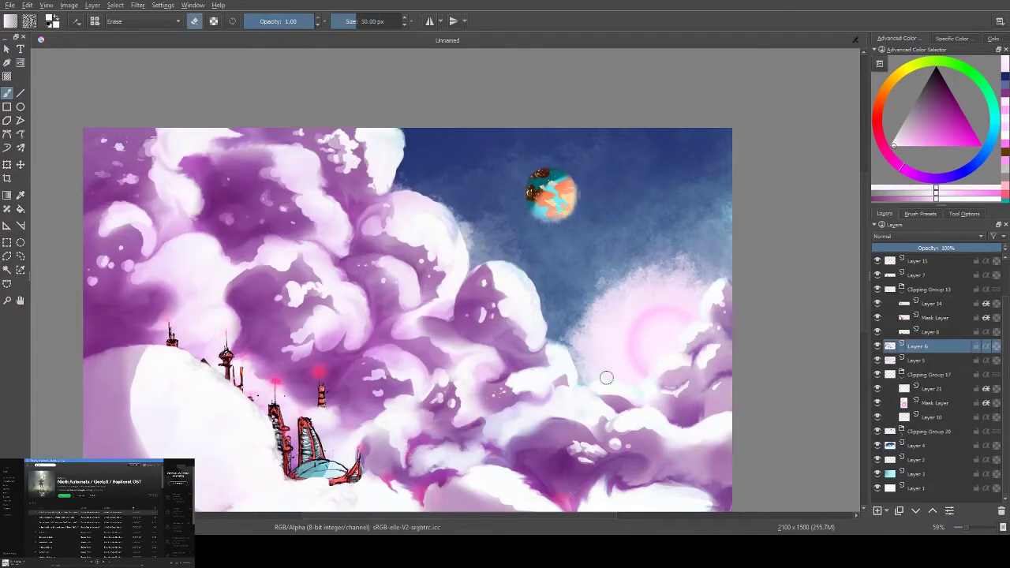
pyautogui.press('e')
pyautogui.press('2')
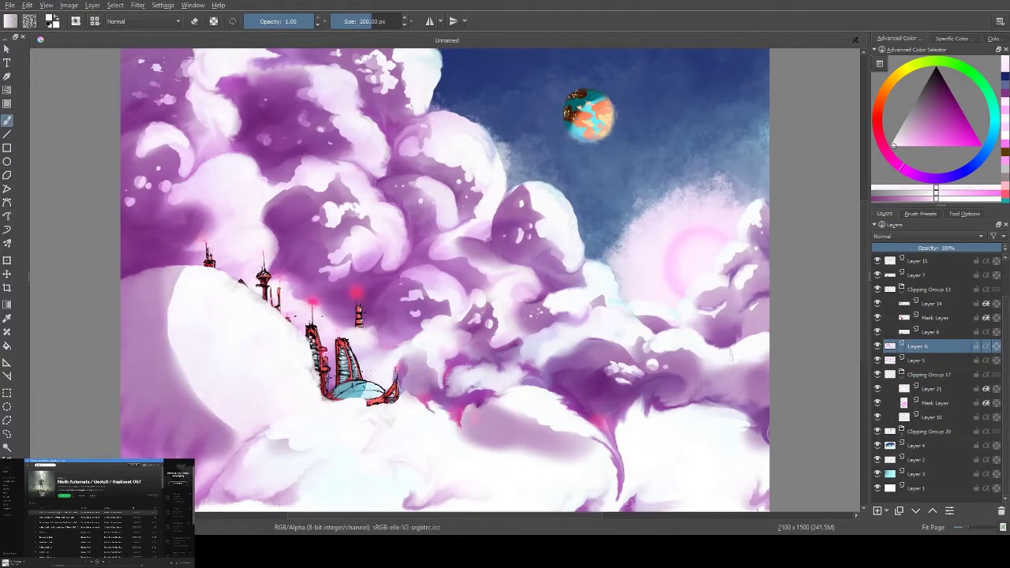
pyautogui.scroll(1, 445, 280)
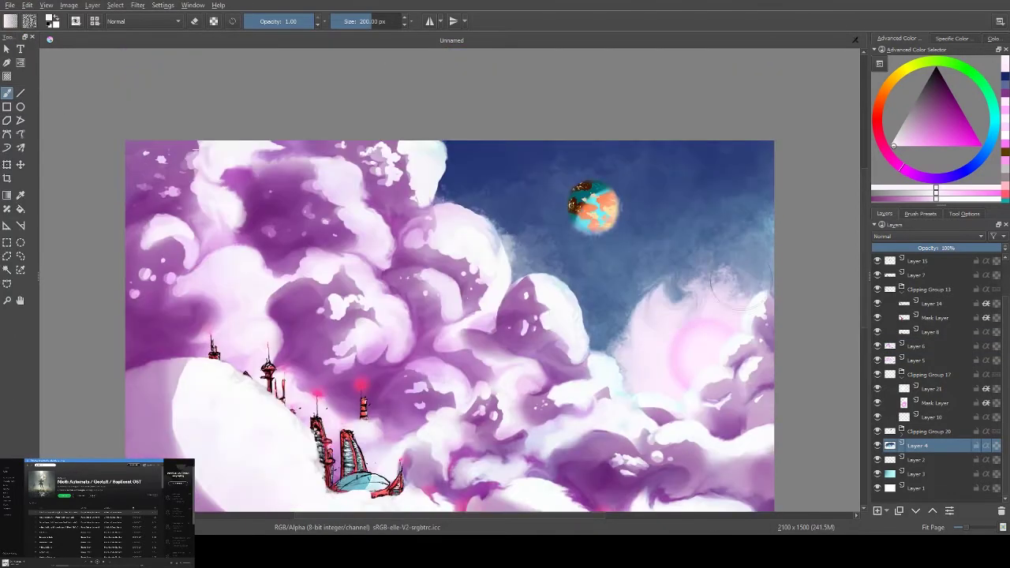
pyautogui.moveTo(641, 79)
pyautogui.mouseDown()
pyautogui.moveTo(710, 355)
pyautogui.moveTo(671, 221)
pyautogui.mouseUp()
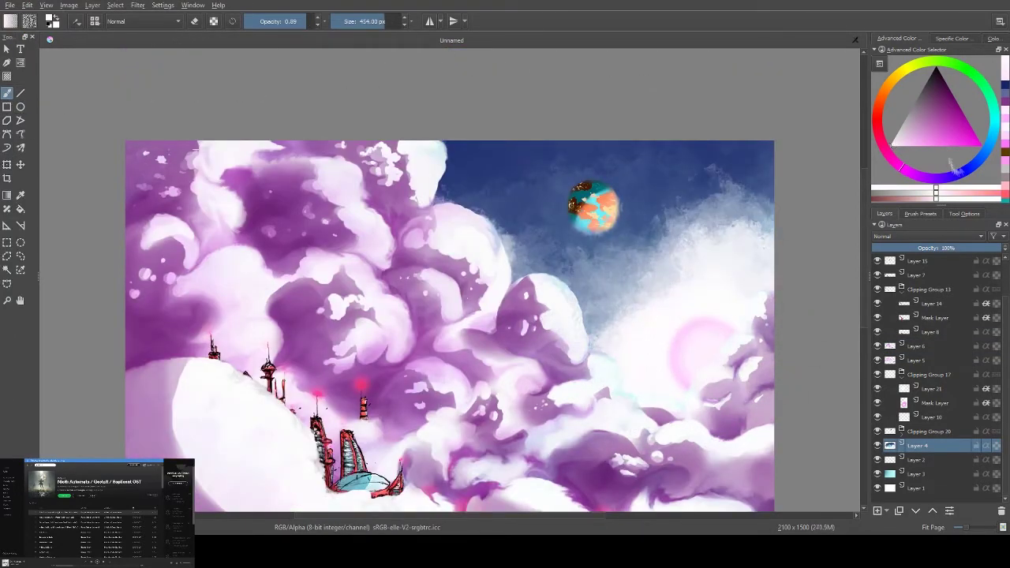
# Darken the upper sky with a deep navy blue and tint the glow around the disc with pale pink
pyautogui.click(973, 180)
pyautogui.click(942, 79)
pyautogui.moveTo(710, 157)
pyautogui.mouseDown()
pyautogui.moveTo(490, 166)
pyautogui.moveTo(670, 174)
pyautogui.moveTo(529, 158)
pyautogui.moveTo(710, 157)
pyautogui.mouseUp()
pyautogui.click(905, 170)
pyautogui.click(891, 146)
pyautogui.moveTo(686, 348)
pyautogui.mouseDown()
pyautogui.moveTo(695, 299)
pyautogui.moveTo(703, 347)
pyautogui.mouseUp()
# Add a new layer at the top in Overlay mode and brush pale pink light over the glow around the disc
pyautogui.press('Insert')
pyautogui.scroll(2, 924, 454)
pyautogui.click(919, 261)
pyautogui.moveTo(615, 426)
pyautogui.mouseDown()
pyautogui.moveTo(710, 332)
pyautogui.moveTo(694, 300)
pyautogui.mouseUp()
pyautogui.moveTo(710, 253)
pyautogui.mouseDown()
pyautogui.moveTo(647, 394)
pyautogui.moveTo(710, 331)
pyautogui.mouseUp()
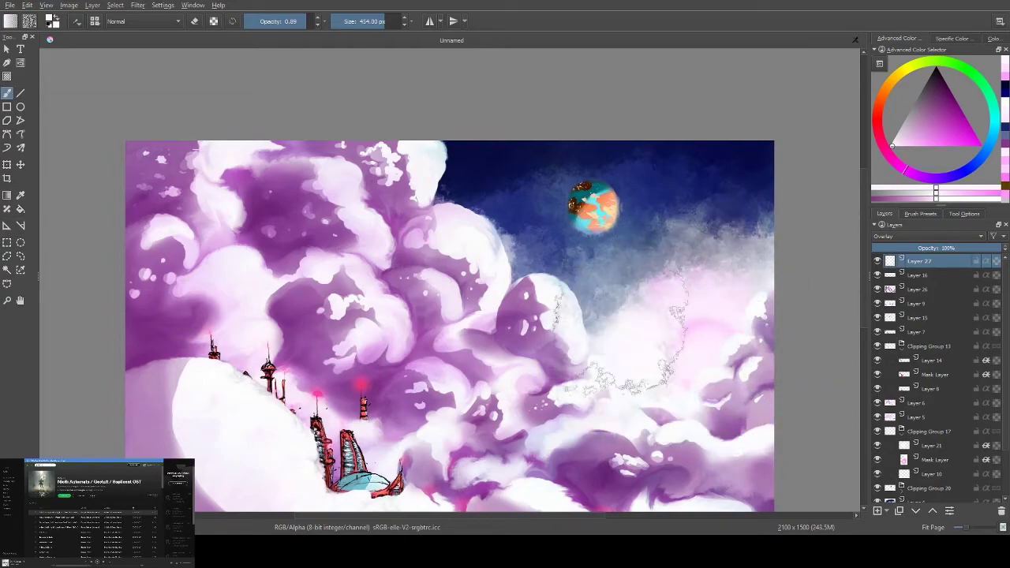
# Sample dark blue from the sky and deepen the sky around and over the planet on the Overlay layer, touching up the planet's area
pyautogui.scroll(-1, 473, 316)
pyautogui.keyDown('ctrl'); pyautogui.click(513, 174); pyautogui.keyUp('ctrl')
pyautogui.moveTo(552, 205)
pyautogui.mouseDown()
pyautogui.moveTo(624, 182)
pyautogui.moveTo(639, 198)
pyautogui.mouseUp()
pyautogui.press('e')
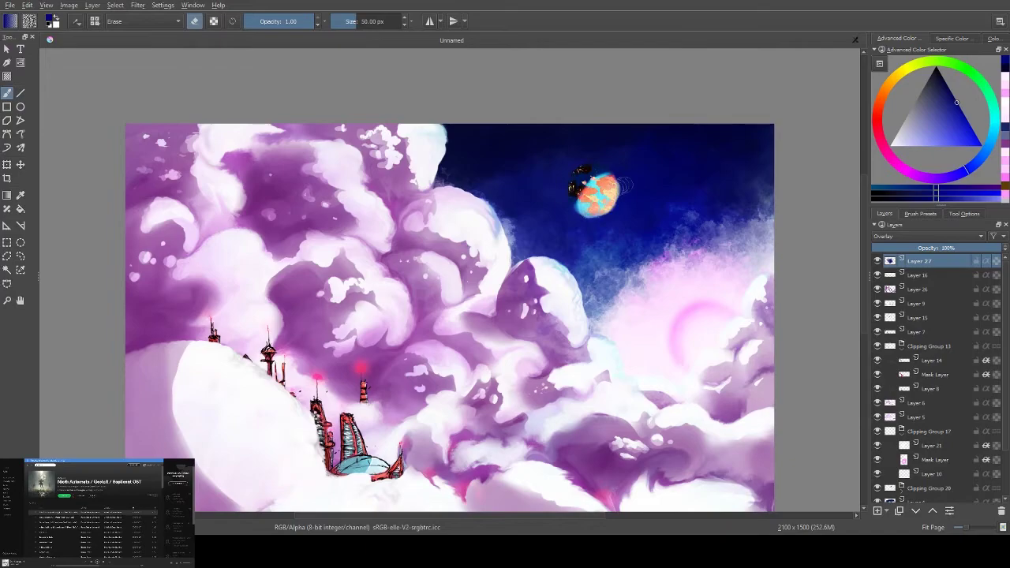
pyautogui.press('e')
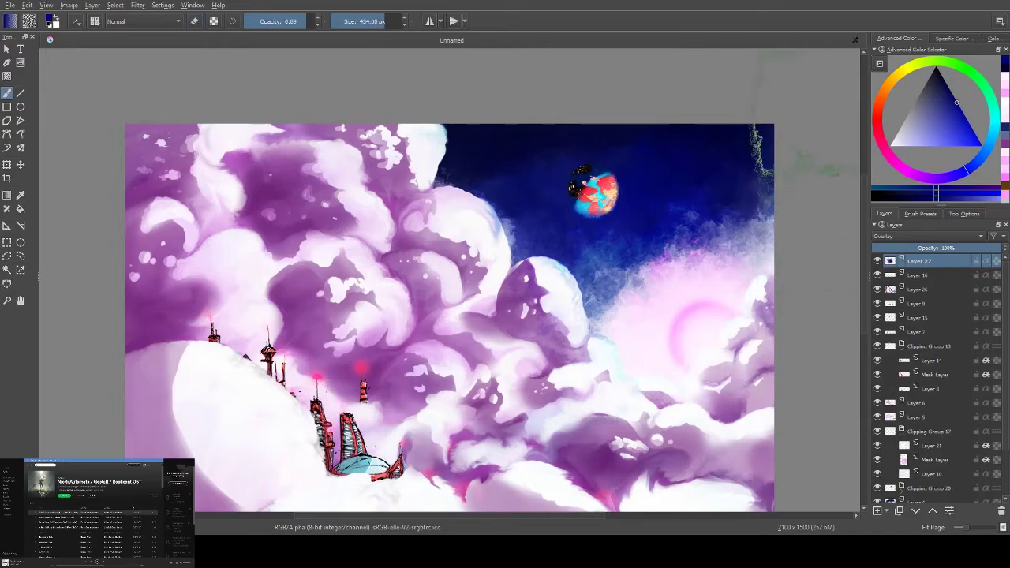
# Add a new Normal layer above the Overlay layer and toggle Layer 16 to check its contents
pyautogui.click(878, 510)
pyautogui.scroll(-1, 858, 324)
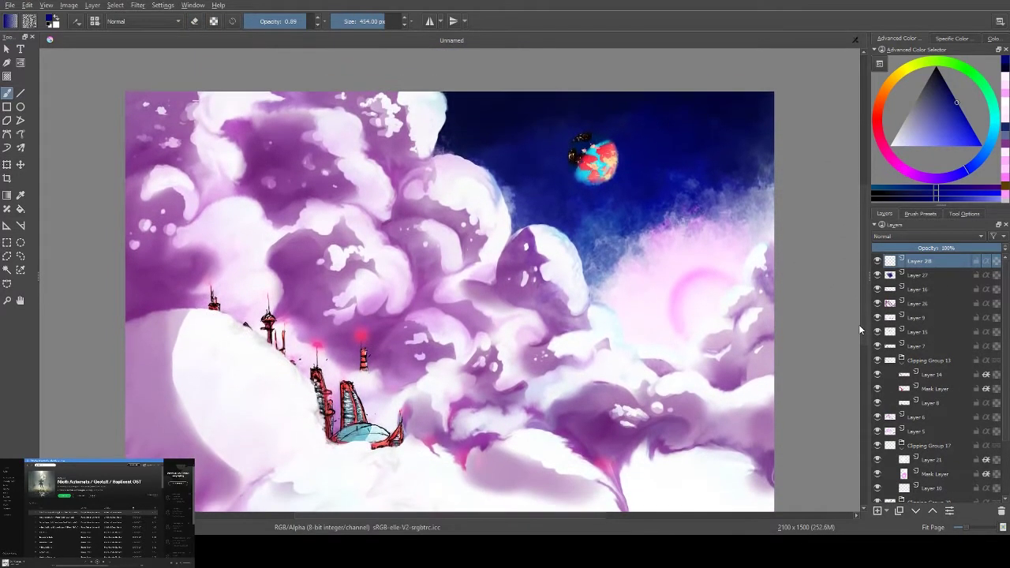
pyautogui.scroll(-3, 782, 347)
pyautogui.press('pagedown')
pyautogui.press('pagedown')
pyautogui.press('pagedown')
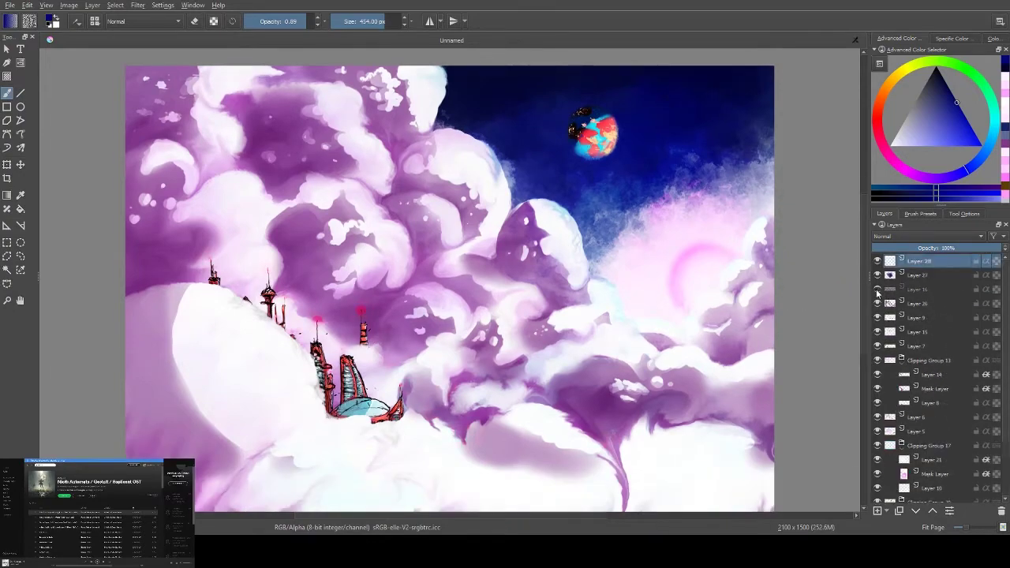
# Set the opacity of the Multiply shadow layer, Layer 26, to 77% and prepare a dark purple brush of about 162 px
pyautogui.press('p')
pyautogui.click(699, 343)
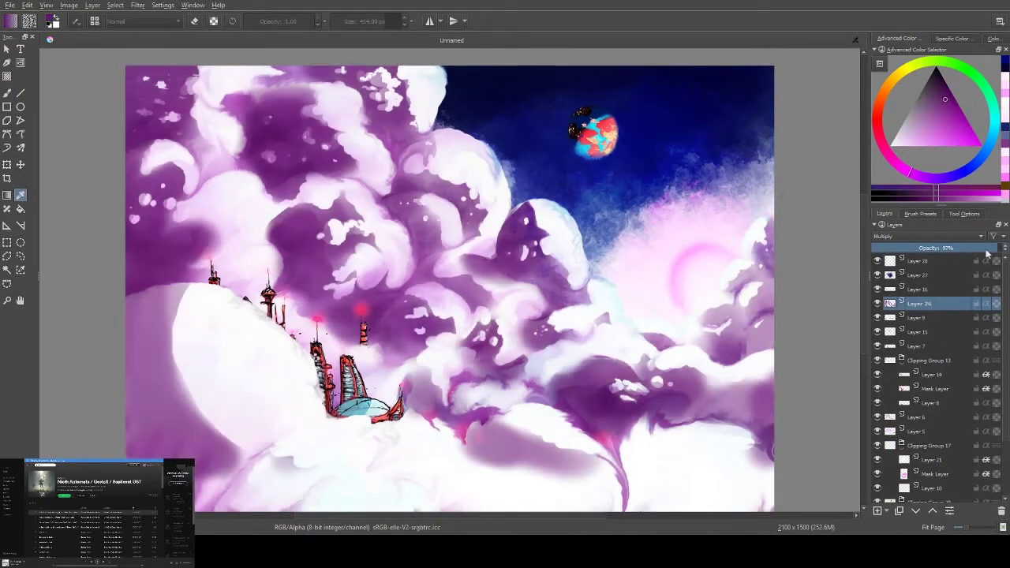
pyautogui.press('b')
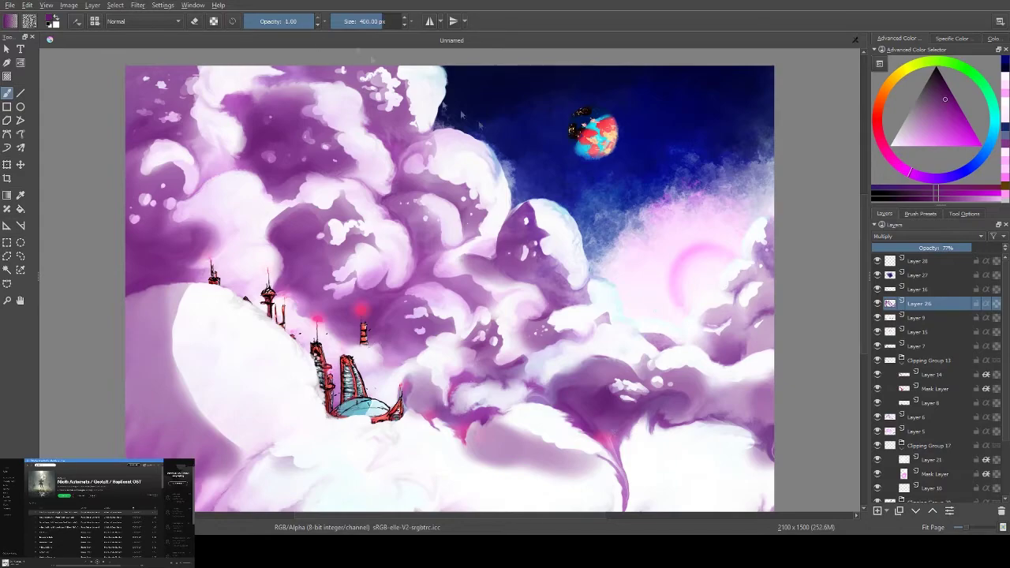
pyautogui.rightClick(261, 386)
pyautogui.press('Escape')
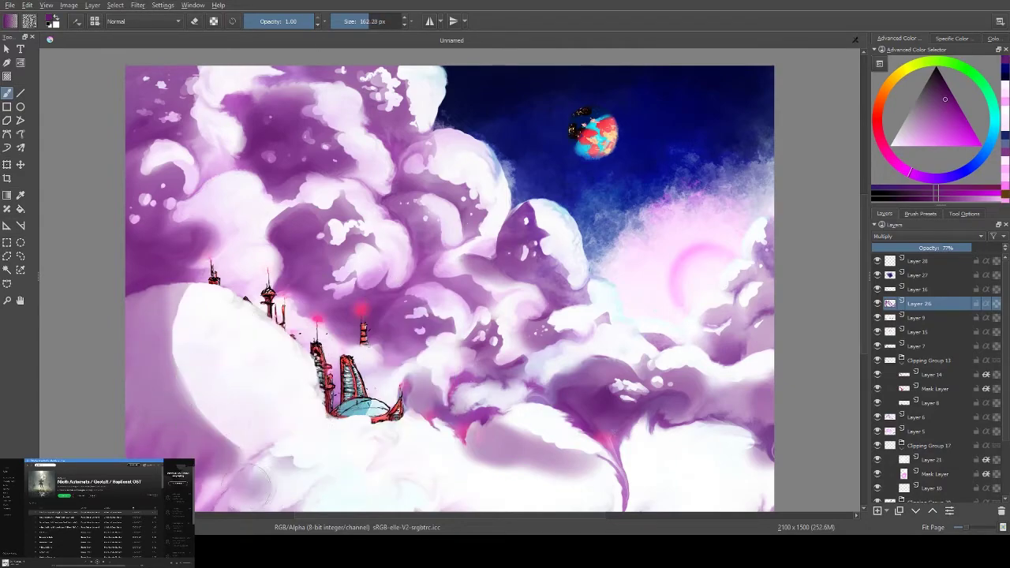
# Shade the large white cloud below the towers purple, then erase a lit rim along its upper edge and a puff in the shadow
pyautogui.moveTo(205, 505); pyautogui.dragTo(300, 465)
pyautogui.moveTo(142, 331); pyautogui.dragTo(268, 458)
pyautogui.press('e')
pyautogui.moveTo(371, 489)
pyautogui.mouseDown()
pyautogui.moveTo(323, 458)
pyautogui.moveTo(292, 479)
pyautogui.moveTo(254, 467)
pyautogui.moveTo(260, 386)
pyautogui.moveTo(170, 304)
pyautogui.mouseUp()
pyautogui.moveTo(157, 397); pyautogui.dragTo(145, 410)
pyautogui.click(181, 454)
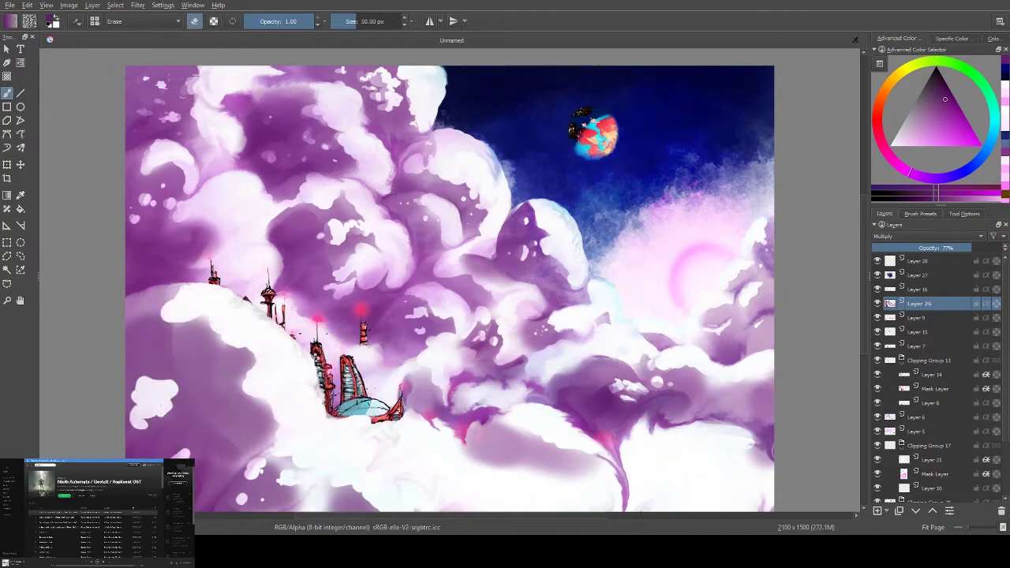
# Erase more puffs into the foreground cloud's shadow, glaze them with purple and erase brighter cores and a cleaner rim
pyautogui.moveTo(206, 401); pyautogui.dragTo(208, 383)
pyautogui.click(192, 461)
pyautogui.click(250, 424)
pyautogui.press('e')
pyautogui.press('e')
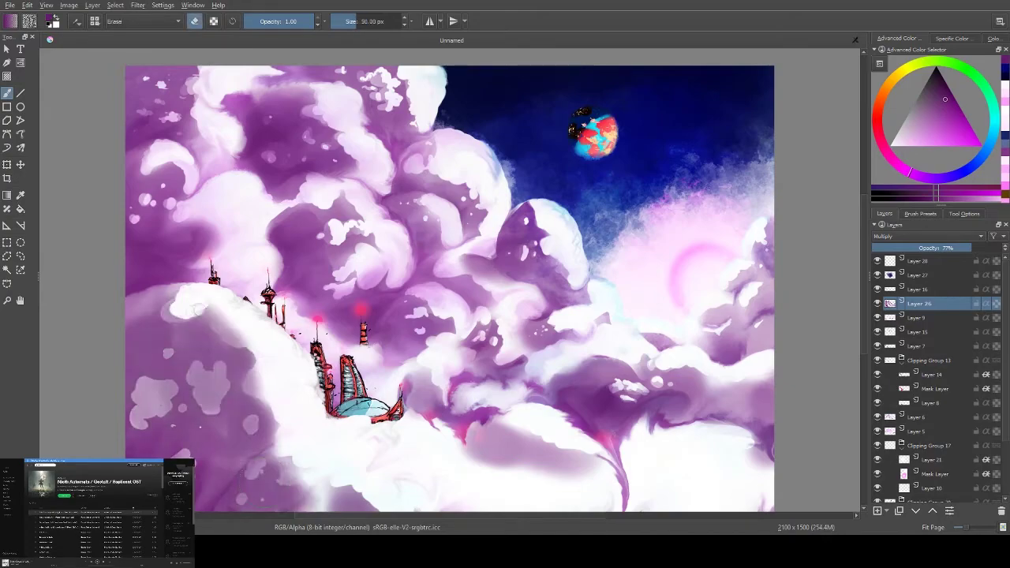
pyautogui.moveTo(257, 354)
pyautogui.mouseDown()
pyautogui.moveTo(211, 304)
pyautogui.moveTo(175, 290)
pyautogui.mouseUp()
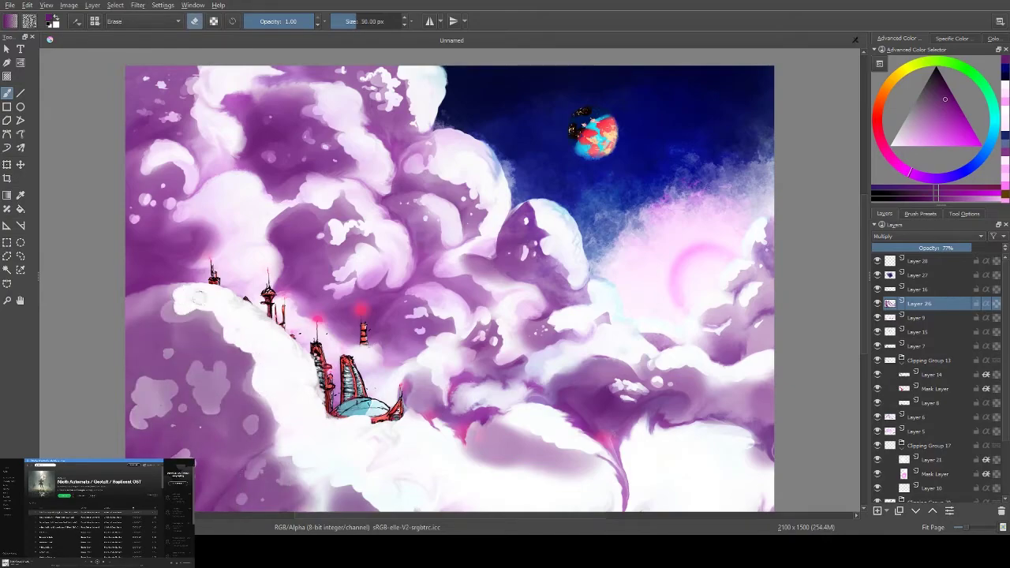
pyautogui.moveTo(220, 368)
pyautogui.mouseDown()
pyautogui.moveTo(215, 388)
pyautogui.moveTo(197, 370)
pyautogui.moveTo(203, 388)
pyautogui.moveTo(145, 388)
pyautogui.moveTo(168, 392)
pyautogui.mouseUp()
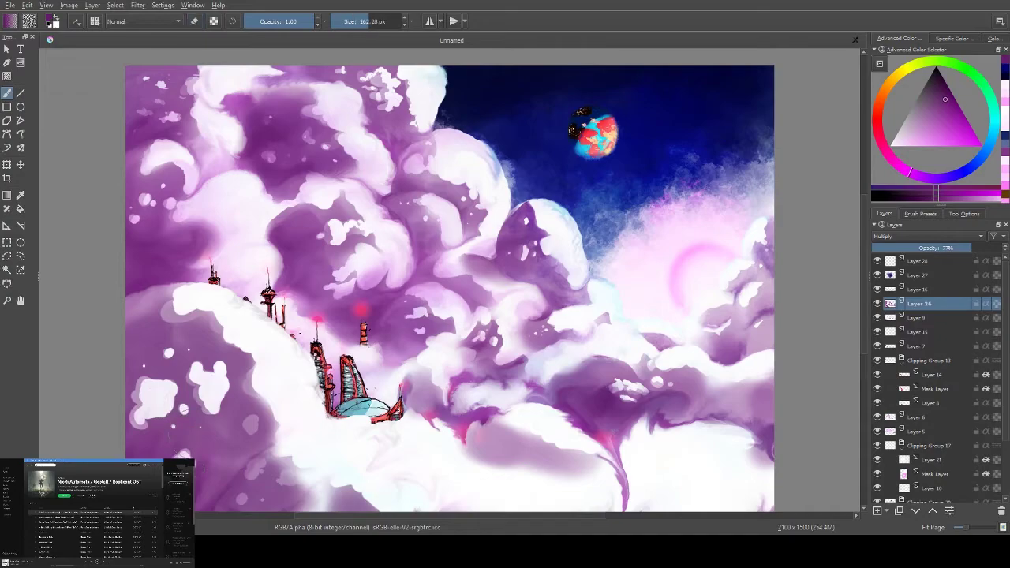
# Undo the unsuitable bright puffs and erase reshaped ones, adding a bumpy lit edge along the foreground cloud's shadow
pyautogui.hotkey('ctrl', 'z')
pyautogui.hotkey('ctrl', 'z')
pyautogui.hotkey('ctrl', 'z')
pyautogui.moveTo(136, 419)
pyautogui.mouseDown()
pyautogui.moveTo(162, 396)
pyautogui.moveTo(214, 371)
pyautogui.mouseUp()
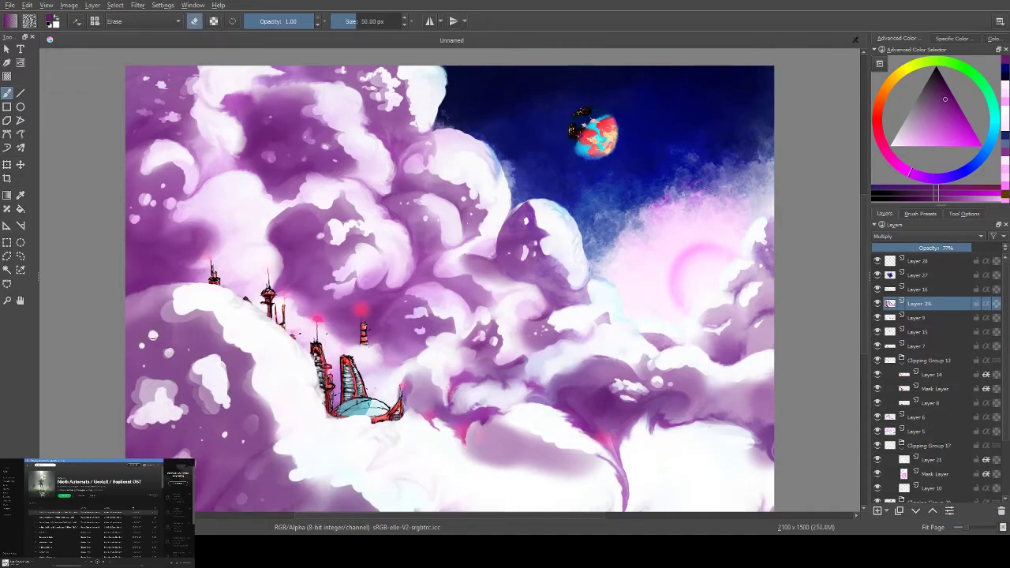
pyautogui.hotkey('ctrl', 'z')
pyautogui.hotkey('ctrl', 'z')
pyautogui.moveTo(233, 336)
pyautogui.mouseDown()
pyautogui.moveTo(260, 418)
pyautogui.moveTo(296, 456)
pyautogui.moveTo(276, 467)
pyautogui.mouseUp()
pyautogui.moveTo(224, 359)
pyautogui.mouseDown()
pyautogui.moveTo(212, 395)
pyautogui.moveTo(168, 397)
pyautogui.moveTo(153, 386)
pyautogui.mouseUp()
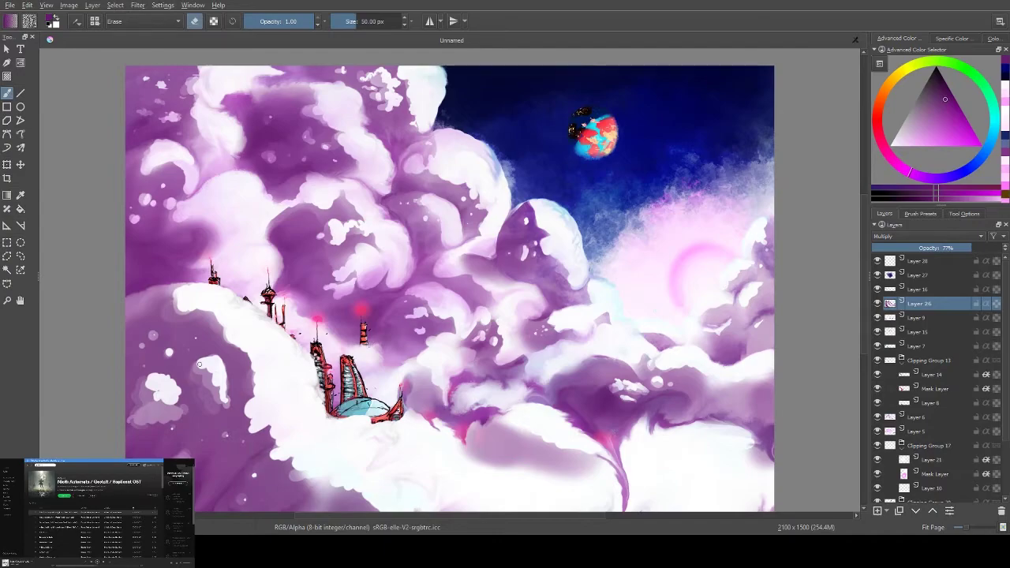
# Break up the foreground cloud's shadow with streaky lit tongues and wisps, alternating eraser strokes with purple shading
pyautogui.moveTo(207, 405); pyautogui.dragTo(214, 421)
pyautogui.press('e')
pyautogui.moveTo(221, 363)
pyautogui.mouseDown()
pyautogui.moveTo(157, 410)
pyautogui.moveTo(252, 351)
pyautogui.mouseUp()
pyautogui.press('e')
pyautogui.moveTo(178, 395); pyautogui.dragTo(142, 411)
pyautogui.moveTo(221, 332)
pyautogui.mouseDown()
pyautogui.moveTo(161, 363)
pyautogui.moveTo(170, 351)
pyautogui.mouseUp()
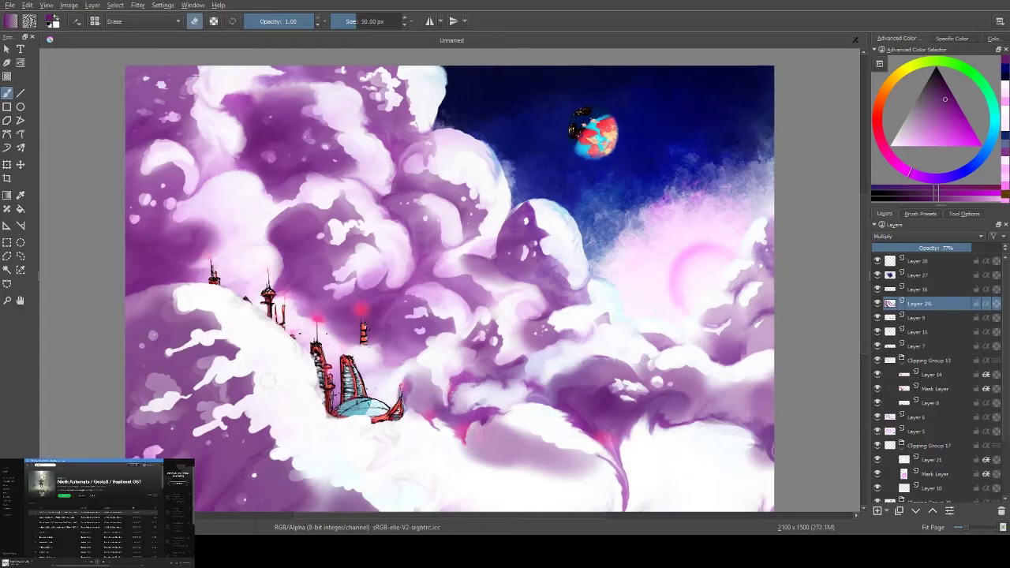
pyautogui.press('e')
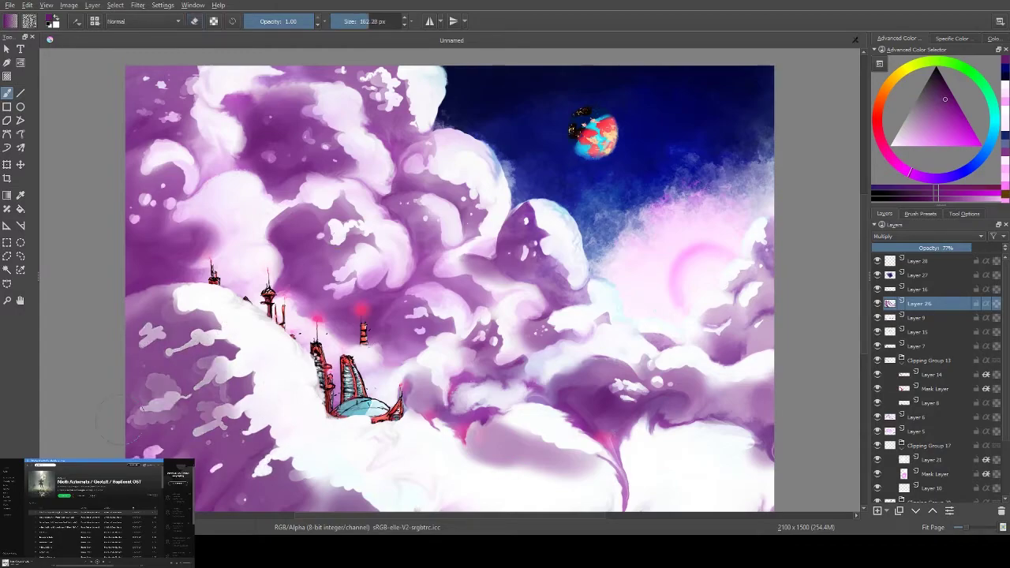
pyautogui.press('e')
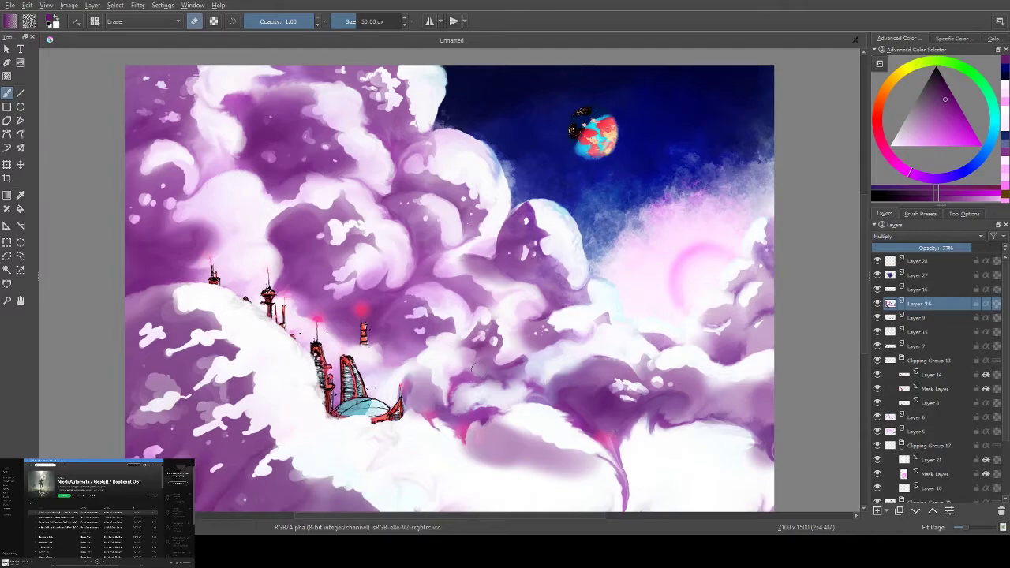
# Begin a soft purple shadow on the white cloud beneath the domed building, undoing the stroke that does not suit
pyautogui.moveTo(324, 442)
pyautogui.mouseDown()
pyautogui.moveTo(282, 396)
pyautogui.moveTo(337, 438)
pyautogui.mouseUp()
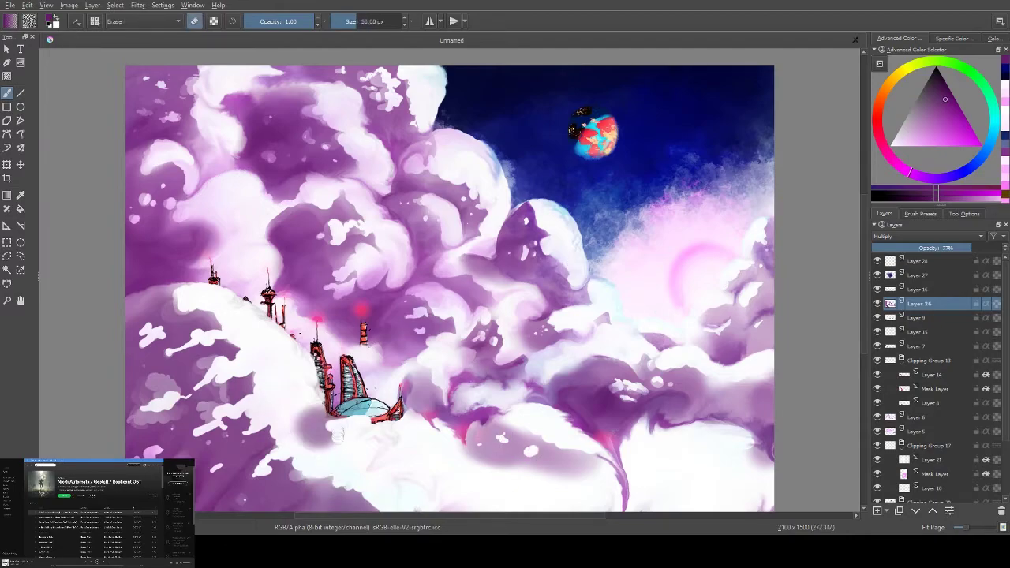
pyautogui.moveTo(320, 395)
pyautogui.mouseDown()
pyautogui.moveTo(312, 422)
pyautogui.moveTo(286, 413)
pyautogui.moveTo(346, 433)
pyautogui.moveTo(301, 454)
pyautogui.moveTo(336, 454)
pyautogui.mouseUp()
pyautogui.press('[')
pyautogui.hotkey('ctrl', 'z')
pyautogui.press(']')
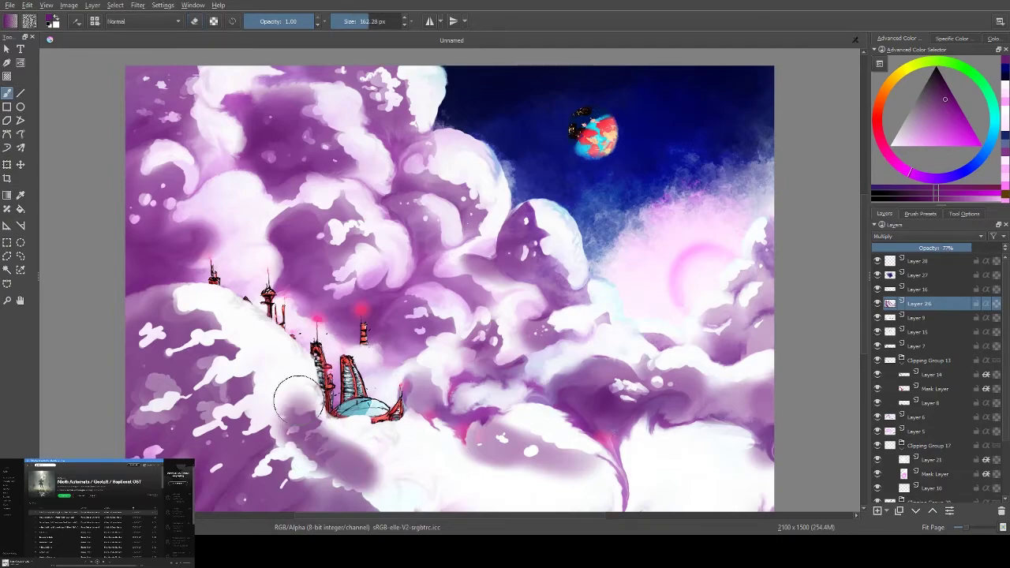
# Extend the purple shadow diagonally down the cloud beneath the dome and erase lit puffs into it, undoing unwanted strokes
pyautogui.moveTo(318, 390)
pyautogui.mouseDown()
pyautogui.moveTo(334, 441)
pyautogui.moveTo(368, 474)
pyautogui.moveTo(296, 442)
pyautogui.moveTo(425, 494)
pyautogui.mouseUp()
pyautogui.hotkey('ctrl', 'z')
pyautogui.moveTo(375, 474)
pyautogui.mouseDown()
pyautogui.moveTo(418, 449)
pyautogui.moveTo(442, 482)
pyautogui.moveTo(395, 499)
pyautogui.mouseUp()
pyautogui.hotkey('ctrl', 'z')
pyautogui.moveTo(402, 451)
pyautogui.mouseDown()
pyautogui.moveTo(438, 477)
pyautogui.moveTo(482, 480)
pyautogui.mouseUp()
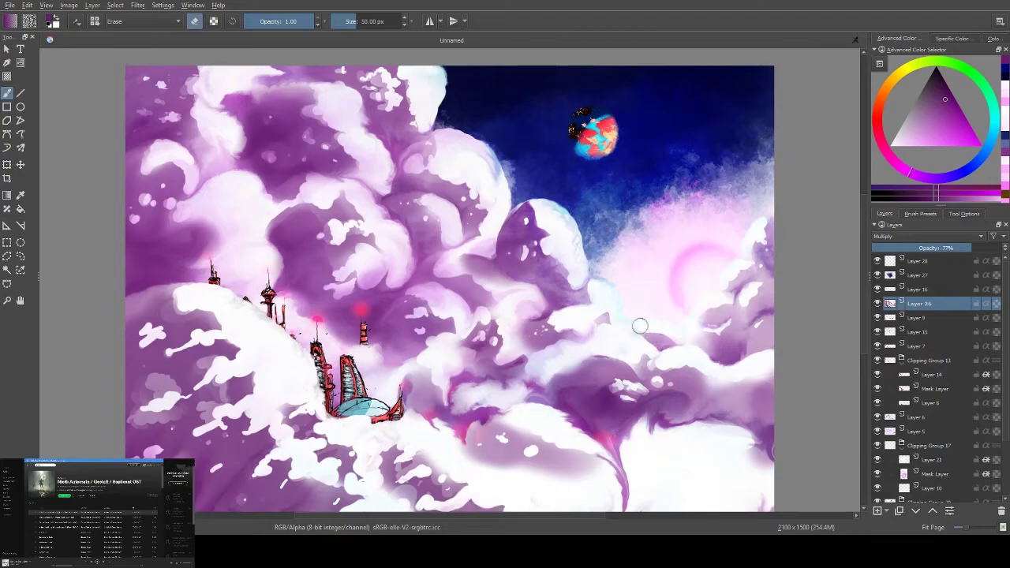
# Erase lit streaks and puffs into the lower central cloud's shadow and small wisps into the dark cloud beside the dome
pyautogui.hotkey('ctrl', 'z')
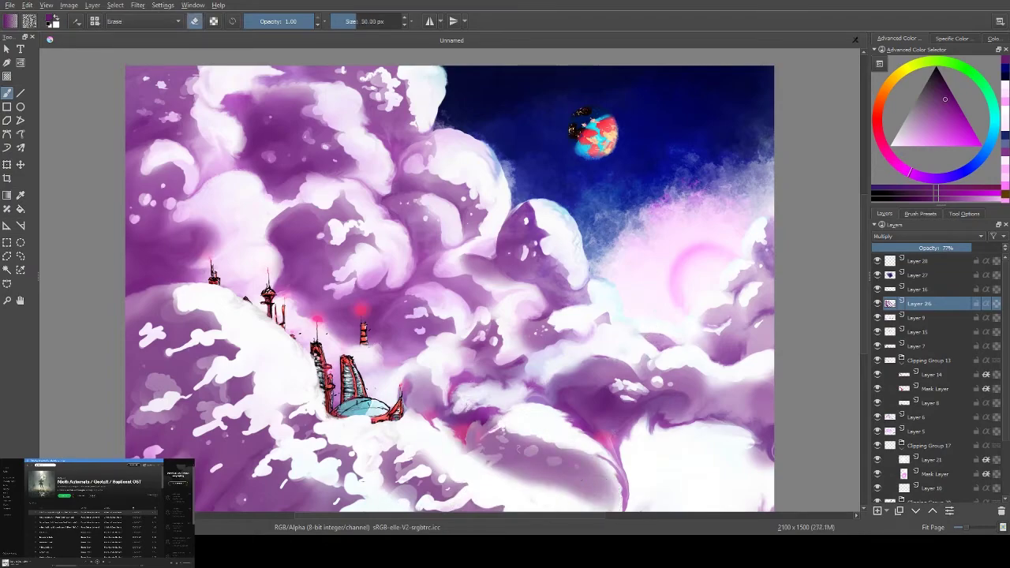
pyautogui.moveTo(538, 489); pyautogui.dragTo(491, 470)
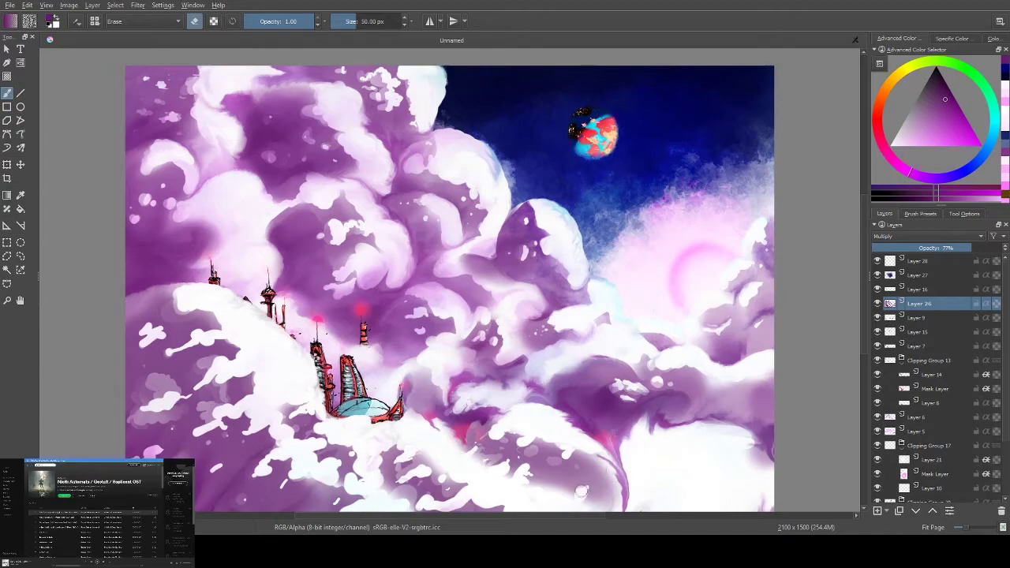
pyautogui.moveTo(580, 494); pyautogui.dragTo(521, 448)
pyautogui.moveTo(612, 488); pyautogui.dragTo(600, 459)
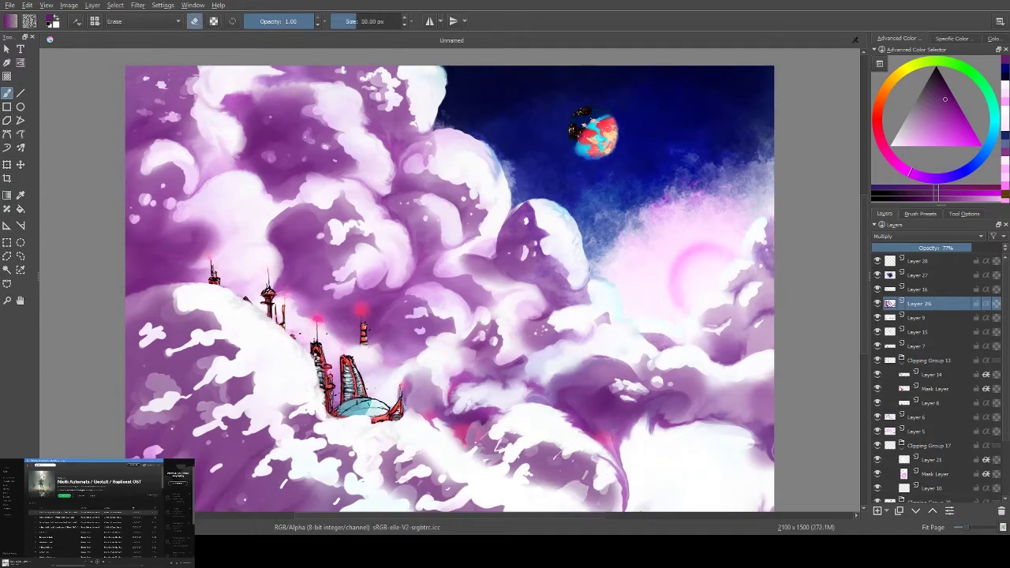
pyautogui.hotkey('ctrl', 'z')
pyautogui.moveTo(489, 388)
pyautogui.mouseDown()
pyautogui.moveTo(461, 406)
pyautogui.moveTo(451, 362)
pyautogui.mouseUp()
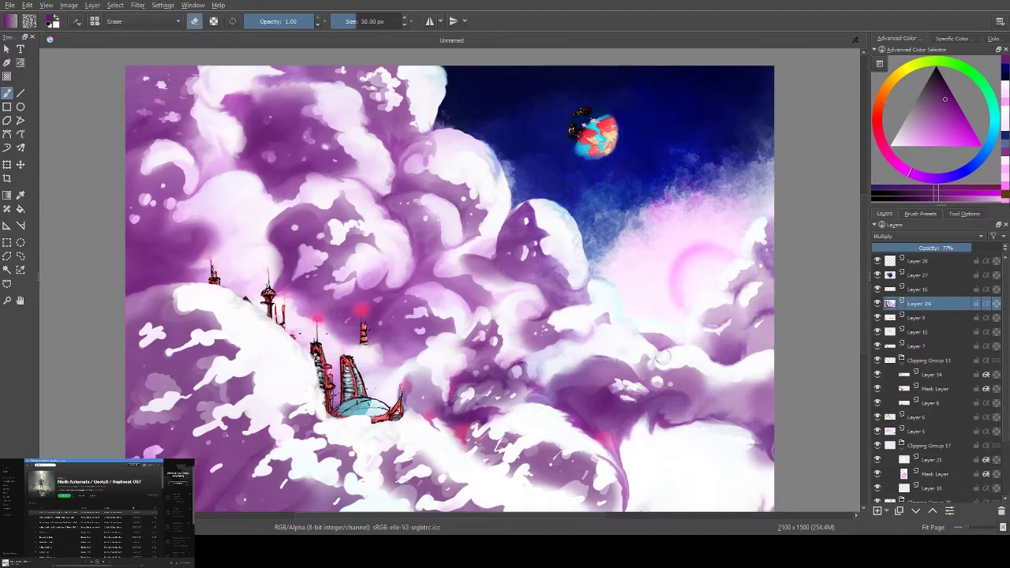
# Shade the cloud above the leftmost tower with soft purple and erase small lit puffs into the shadow
pyautogui.press('e')
pyautogui.moveTo(217, 233); pyautogui.dragTo(252, 245)
pyautogui.press('e')
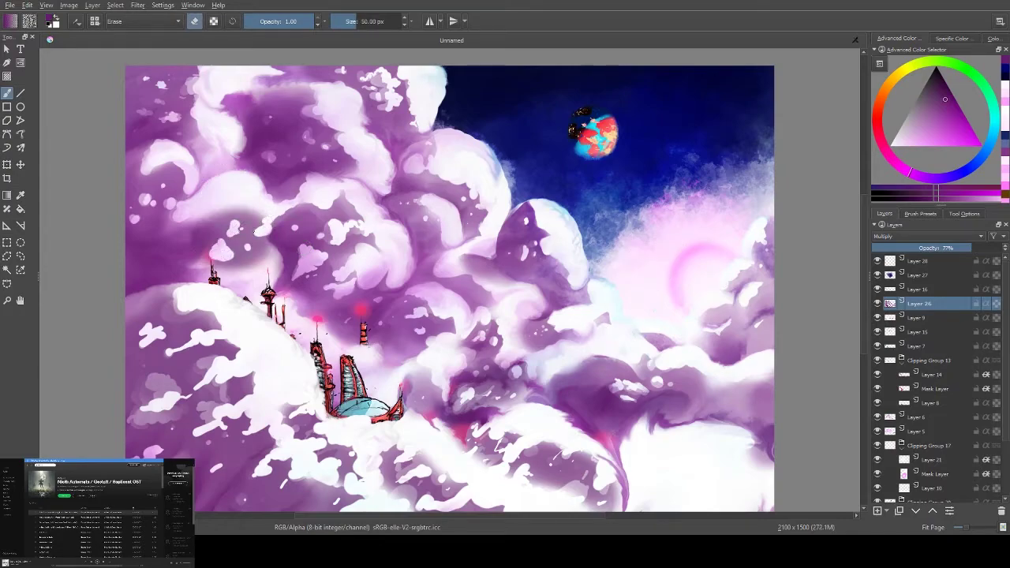
pyautogui.moveTo(204, 211); pyautogui.dragTo(257, 272)
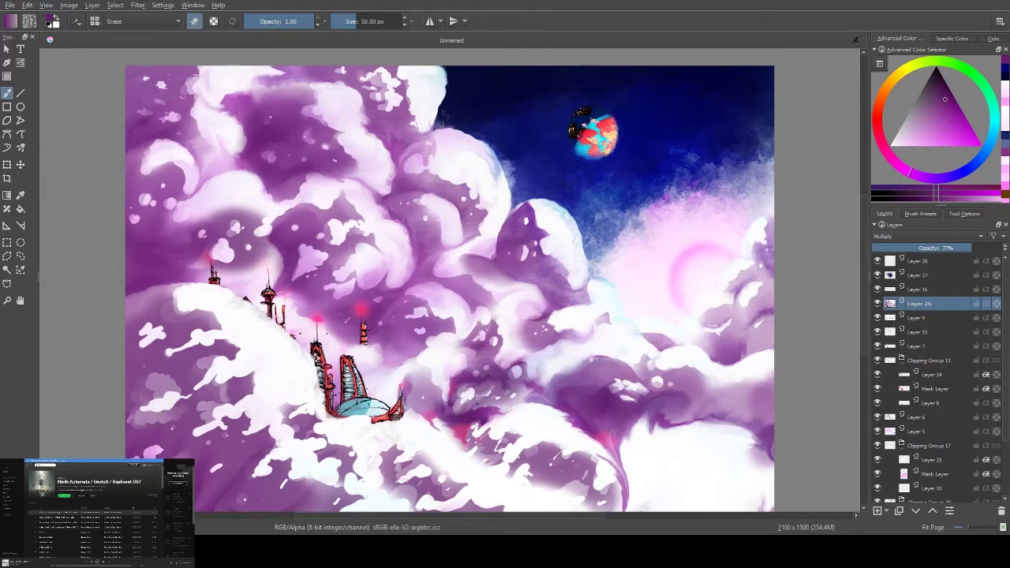
# Erase lit streaks and puffs along the upper edge of the dark cloud below the pink disc, touching up with purple shading
pyautogui.moveTo(604, 321)
pyautogui.mouseDown()
pyautogui.moveTo(569, 327)
pyautogui.moveTo(615, 355)
pyautogui.mouseUp()
pyautogui.press('[')
pyautogui.press('[')
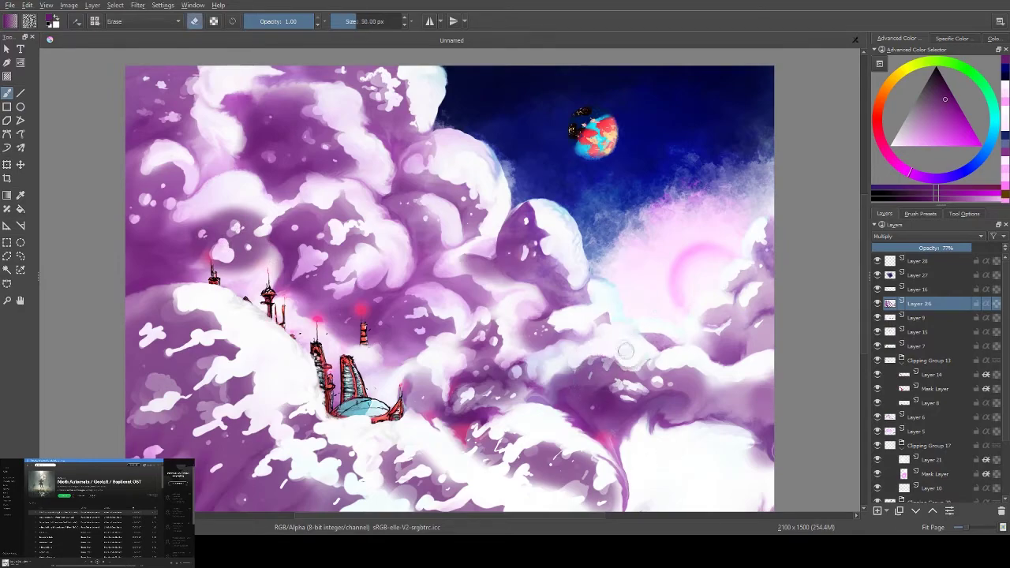
pyautogui.press('e')
pyautogui.press('e')
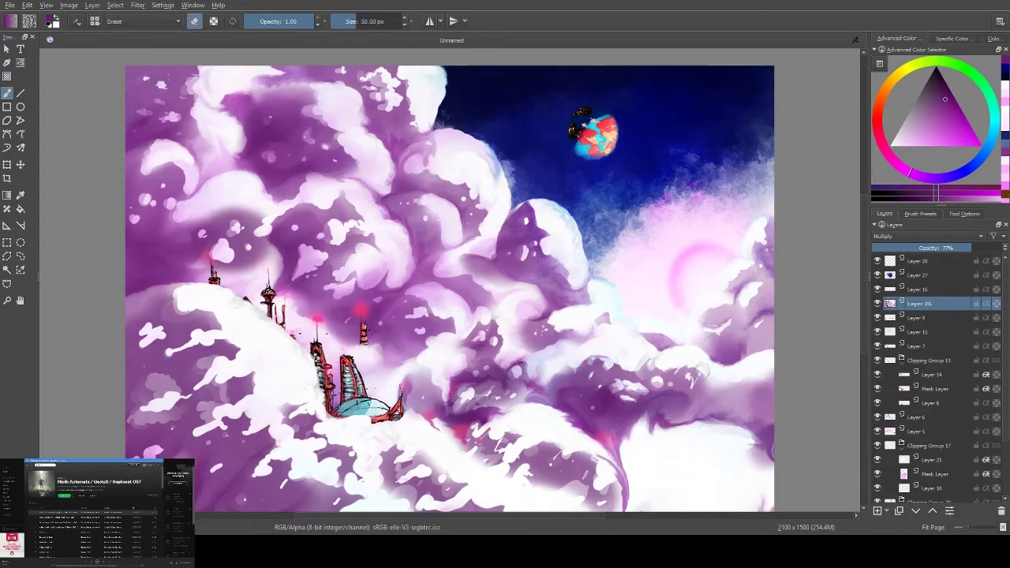
pyautogui.press('e')
pyautogui.press('e')
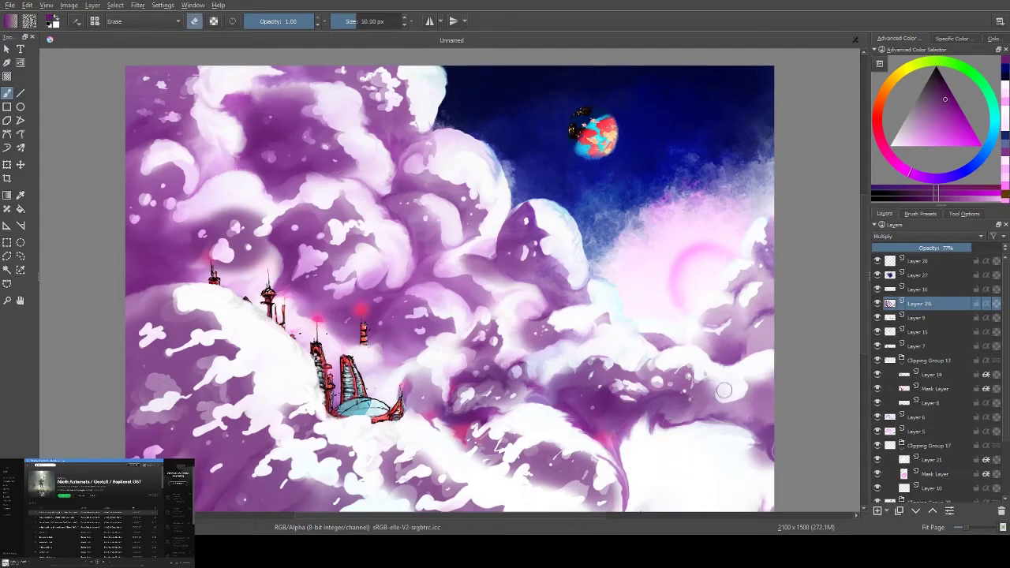
pyautogui.press('e')
pyautogui.press('e')
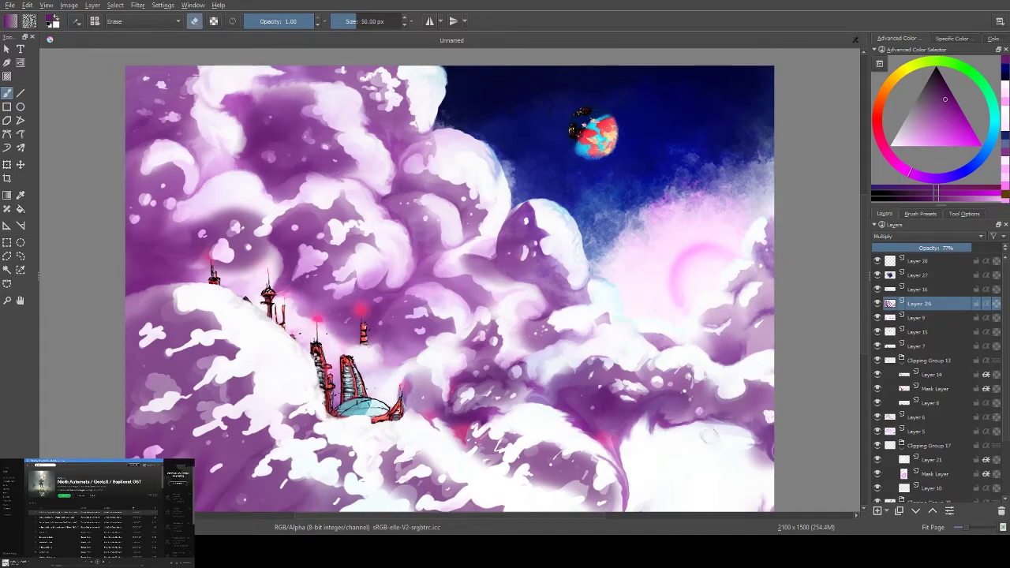
# Shade the white foreground cloud in the canvas's lower-right corner with purple and erase lit streaks into it, undoing an unwanted stroke
pyautogui.moveTo(714, 442); pyautogui.dragTo(670, 497)
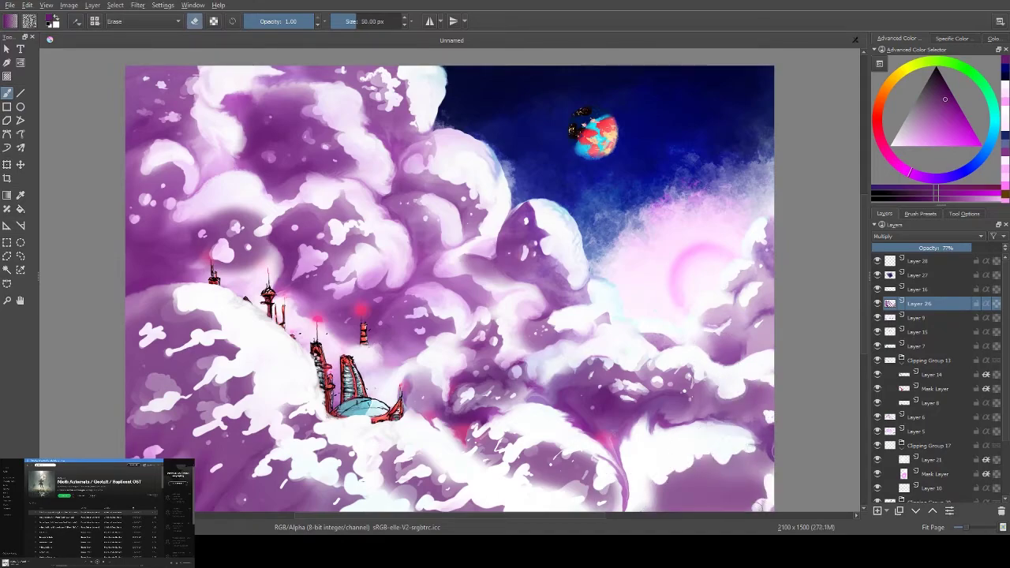
pyautogui.hotkey('ctrl', 'z')
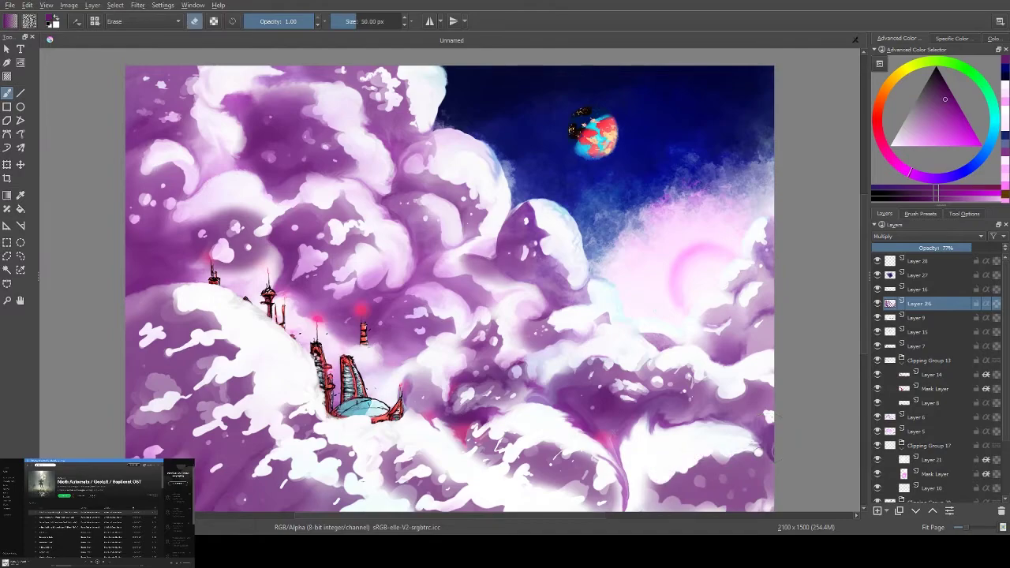
pyautogui.moveTo(758, 497)
pyautogui.mouseDown()
pyautogui.moveTo(679, 473)
pyautogui.moveTo(734, 493)
pyautogui.mouseUp()
pyautogui.press('[')
pyautogui.press(']')
pyautogui.moveTo(643, 485)
pyautogui.mouseDown()
pyautogui.moveTo(729, 465)
pyautogui.moveTo(765, 489)
pyautogui.moveTo(738, 505)
pyautogui.moveTo(651, 502)
pyautogui.mouseUp()
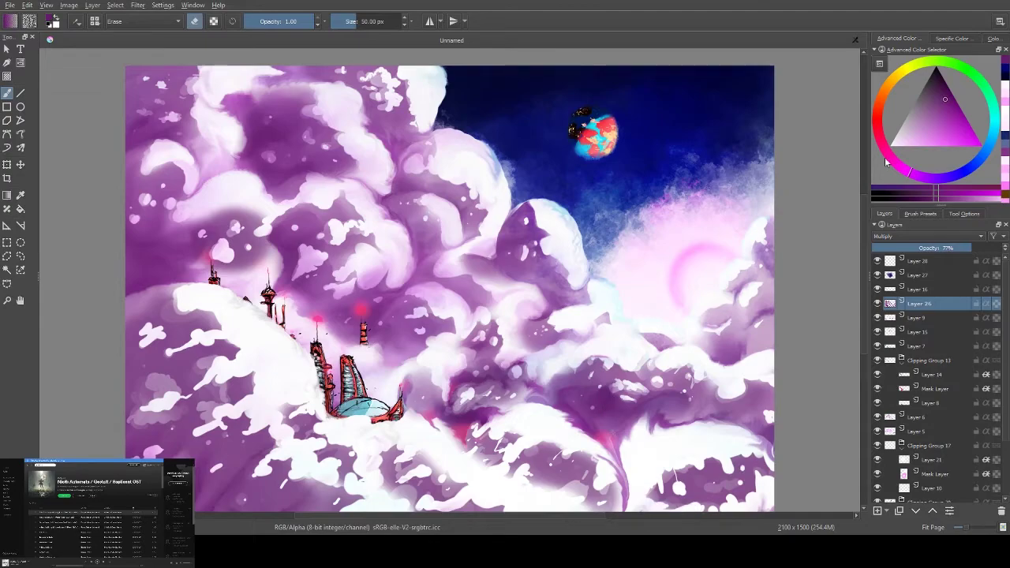
# Choose a very pale pink as the painting colour and return to Layer 26 with erasing on
pyautogui.click(917, 274)
pyautogui.press('e')
pyautogui.click(917, 260)
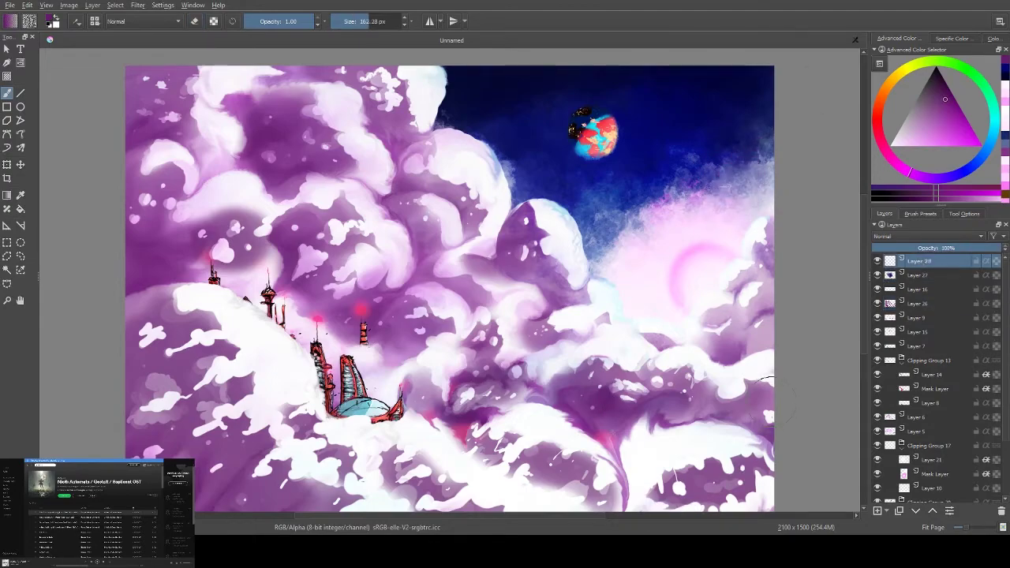
pyautogui.click(902, 146)
pyautogui.click(917, 275)
pyautogui.press('e')
pyautogui.click(917, 303)
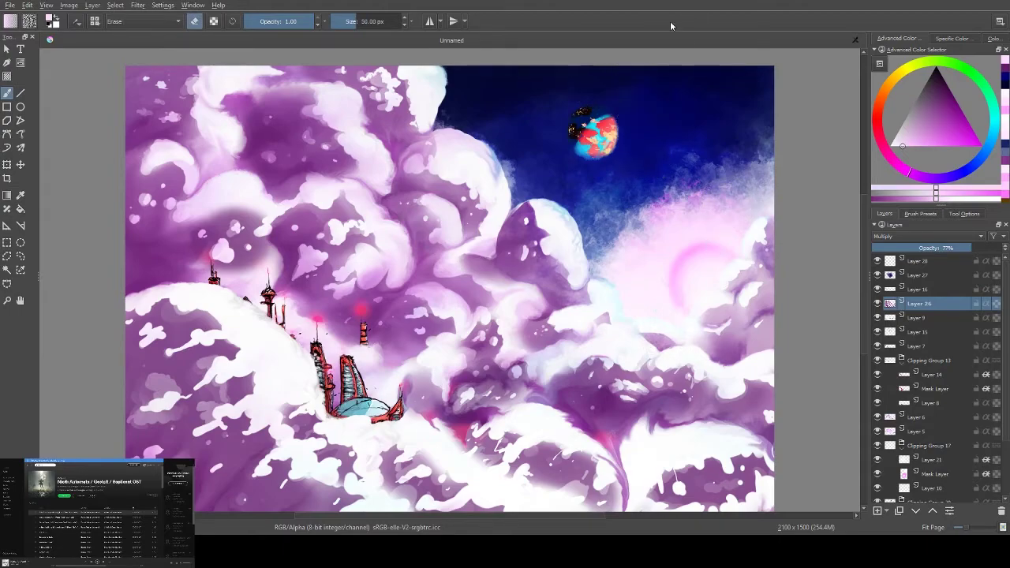
# Make Layer 28 active, turn erasing off and set up a smudge brush at 100 px
pyautogui.press('e')
pyautogui.press('pageup')
pyautogui.press('pageup')
pyautogui.press('pageup')
pyautogui.press(']')
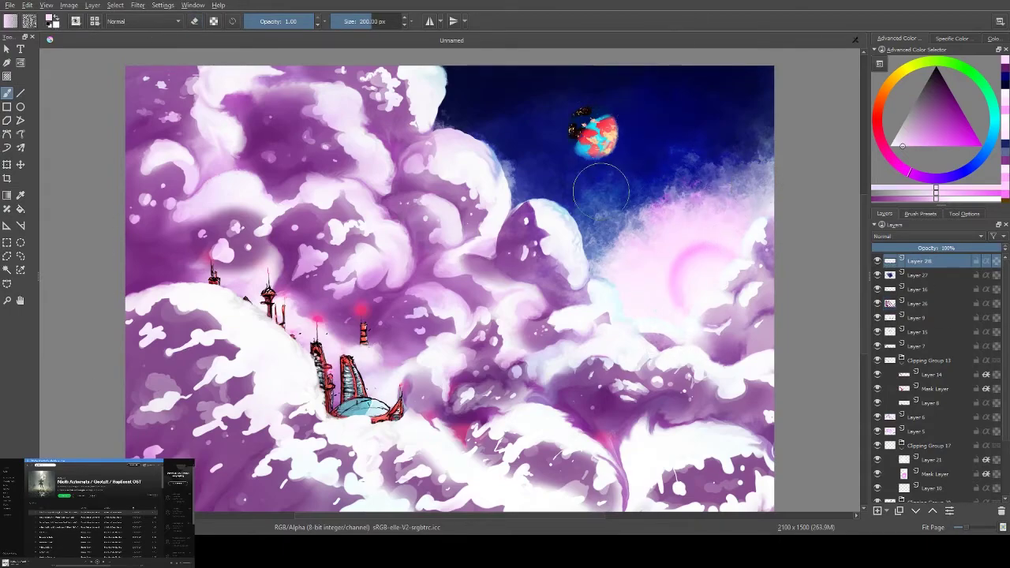
pyautogui.press('[')
pyautogui.press('[')
pyautogui.press('[')
pyautogui.press('[')
pyautogui.press('[')
pyautogui.press('[')
pyautogui.press('[')
pyautogui.press('[')
pyautogui.press('[')
pyautogui.press('[')
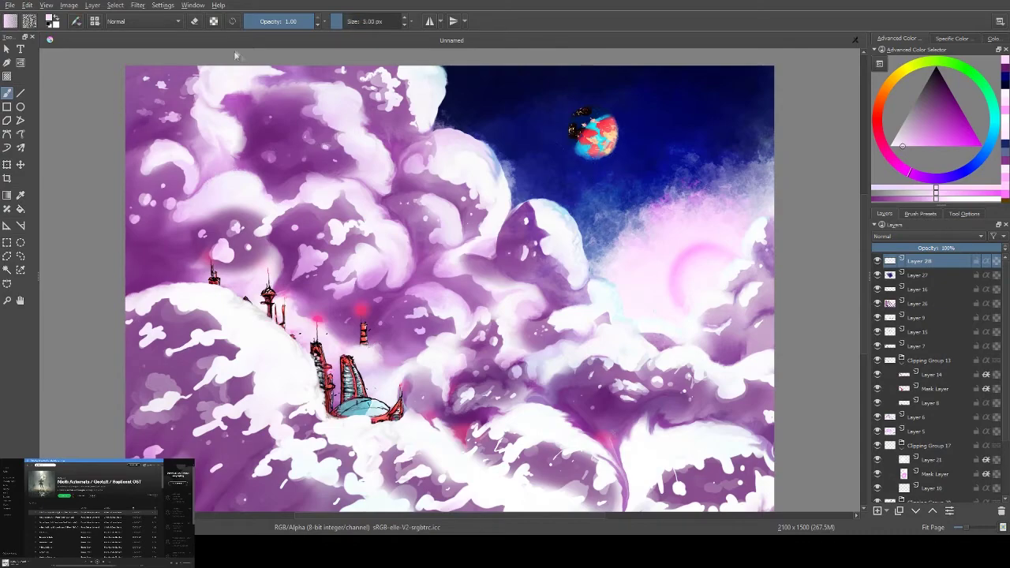
pyautogui.press(']')
pyautogui.press(']')
pyautogui.press(']')
pyautogui.press(']')
pyautogui.press(']')
pyautogui.press(']')
pyautogui.press(']')
pyautogui.press(']')
pyautogui.press(']')
pyautogui.press('[')
pyautogui.press('[')
pyautogui.press('[')
pyautogui.press('[')
pyautogui.press('[')
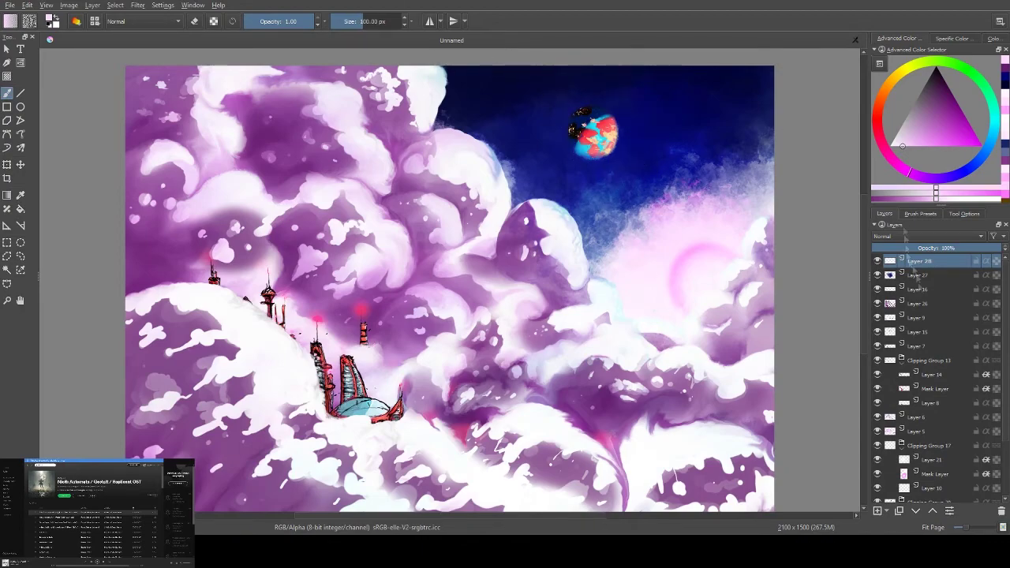
# Add a new layer beneath Layer 28 and brush a bright white glow with feathered edges over the pink disc
pyautogui.press('Insert')
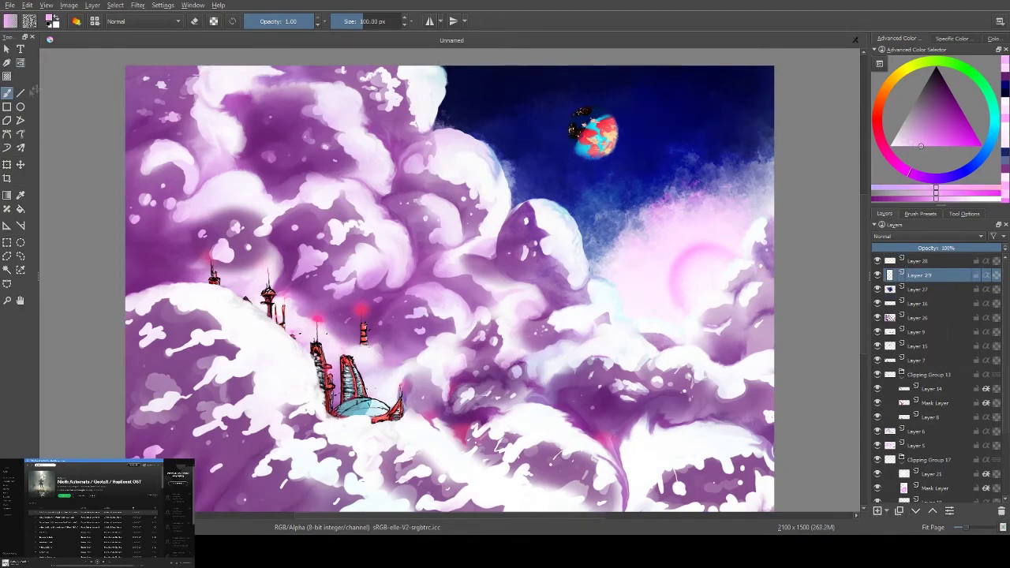
pyautogui.press('x')
pyautogui.moveTo(701, 240)
pyautogui.mouseDown()
pyautogui.moveTo(715, 271)
pyautogui.moveTo(681, 304)
pyautogui.moveTo(737, 221)
pyautogui.moveTo(743, 280)
pyautogui.moveTo(679, 109)
pyautogui.moveTo(675, 288)
pyautogui.moveTo(717, 209)
pyautogui.moveTo(673, 276)
pyautogui.moveTo(689, 224)
pyautogui.moveTo(694, 245)
pyautogui.moveTo(665, 285)
pyautogui.moveTo(742, 244)
pyautogui.moveTo(657, 262)
pyautogui.moveTo(678, 286)
pyautogui.moveTo(564, 321)
pyautogui.moveTo(712, 254)
pyautogui.moveTo(724, 285)
pyautogui.moveTo(723, 257)
pyautogui.moveTo(744, 247)
pyautogui.moveTo(761, 210)
pyautogui.moveTo(627, 197)
pyautogui.mouseUp()
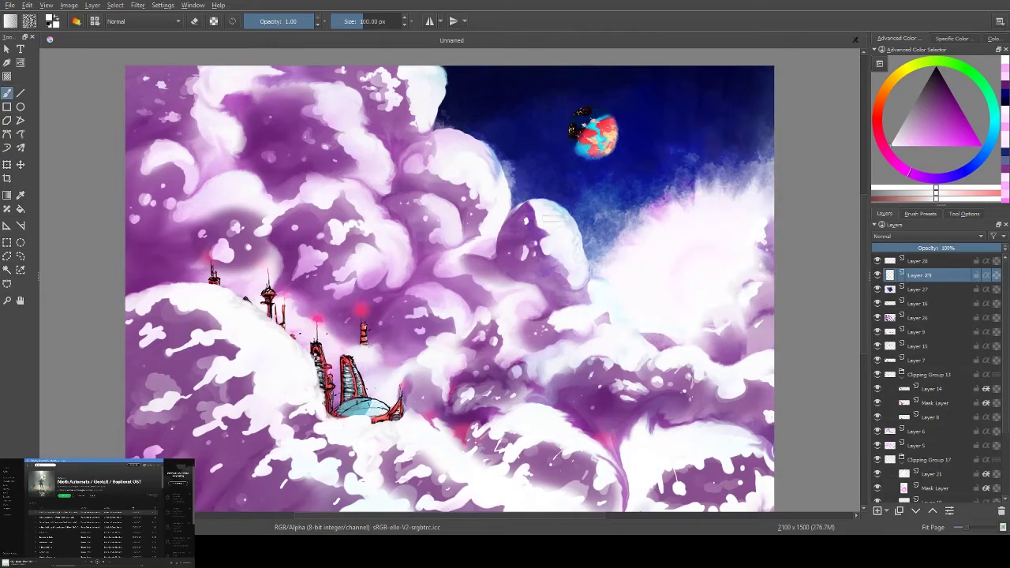
# Brush translucent white light over the peaked cloud and the cloud beneath the glow, smudging it and erasing the excess
pyautogui.press('[')
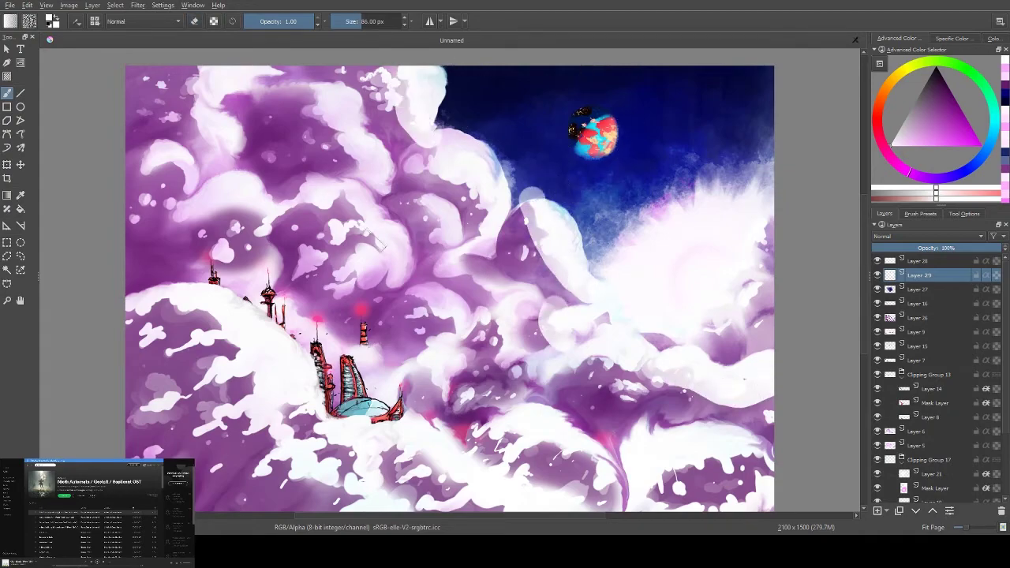
pyautogui.press('/')
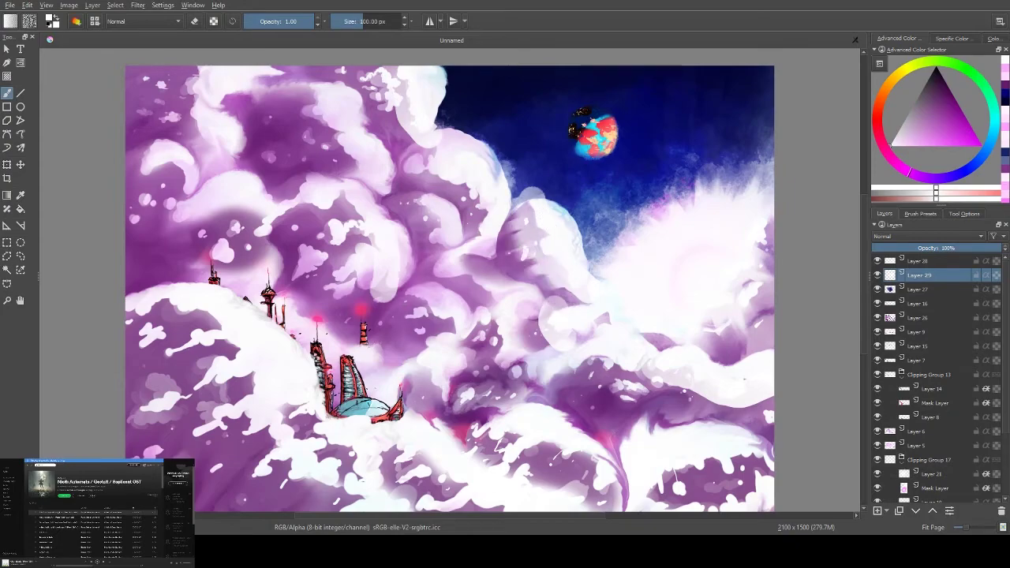
pyautogui.press('e')
pyautogui.moveTo(616, 311)
pyautogui.mouseDown()
pyautogui.moveTo(544, 315)
pyautogui.moveTo(520, 221)
pyautogui.mouseUp()
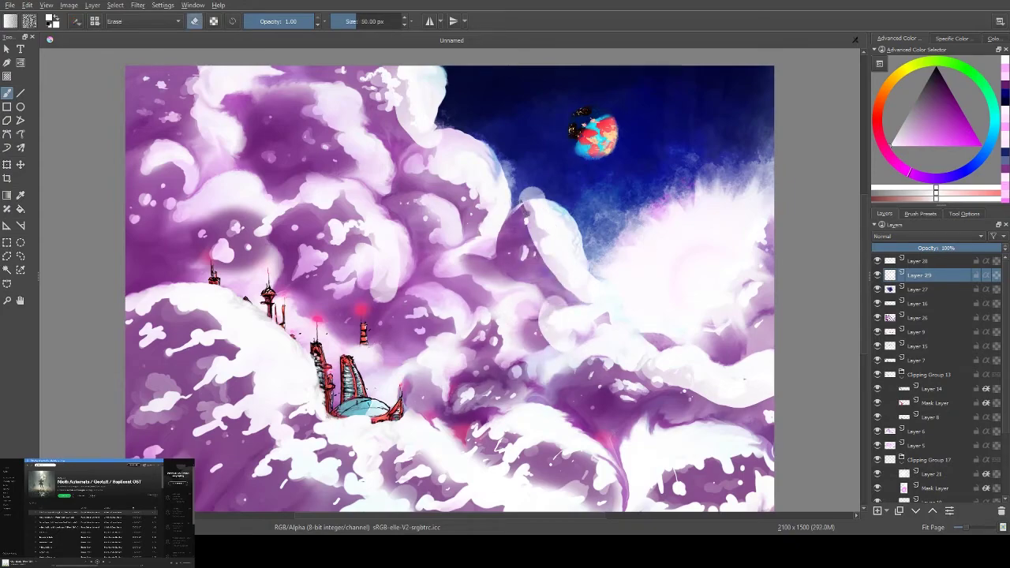
pyautogui.moveTo(561, 284)
pyautogui.mouseDown()
pyautogui.moveTo(528, 193)
pyautogui.moveTo(414, 130)
pyautogui.moveTo(392, 71)
pyautogui.mouseUp()
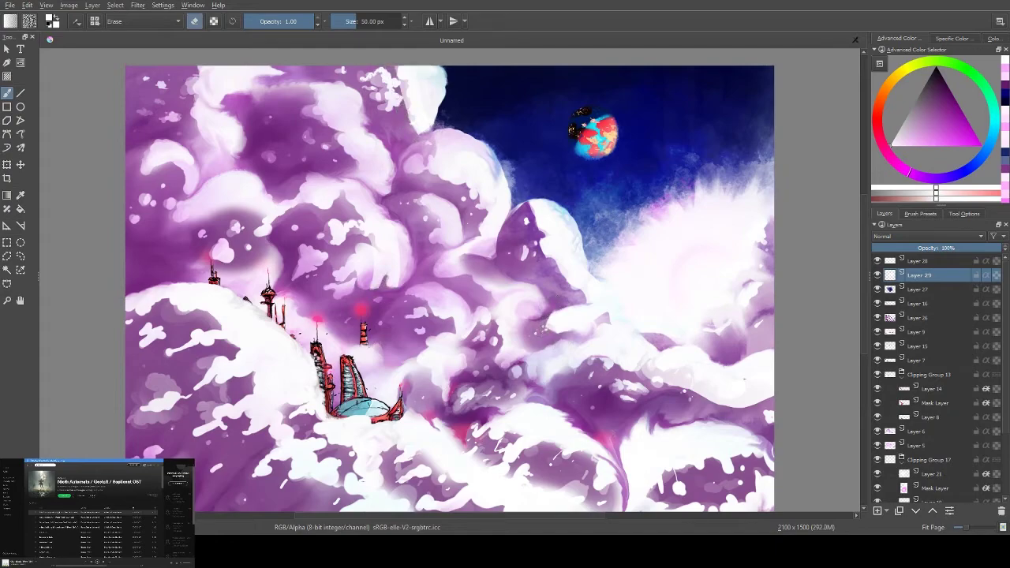
# Smudge white light from the peaked cloud's lit edge into its purple shadow, undoing strokes that do not suit
pyautogui.press('e')
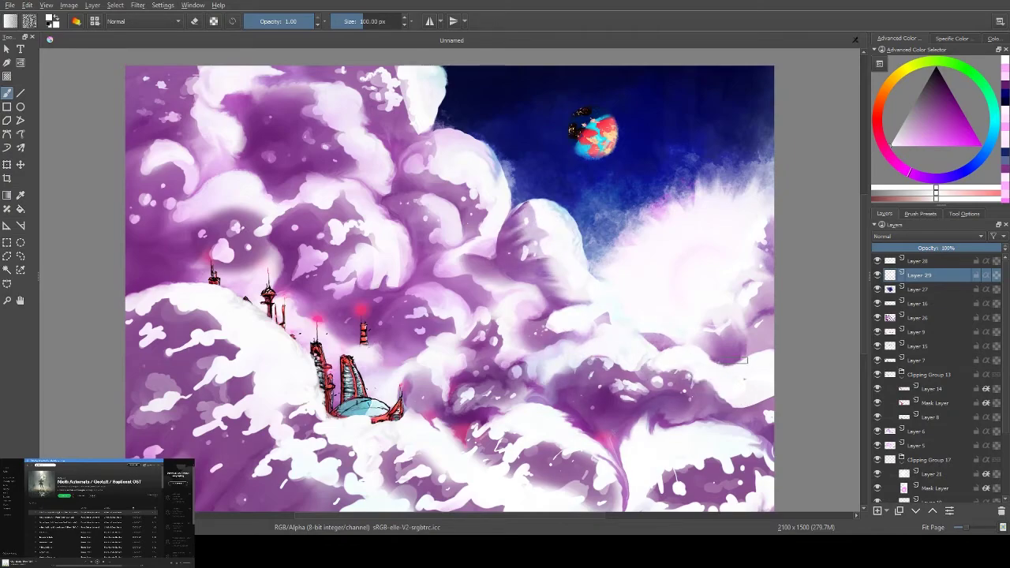
pyautogui.moveTo(556, 207); pyautogui.dragTo(548, 294)
pyautogui.hotkey('ctrl', 'z')
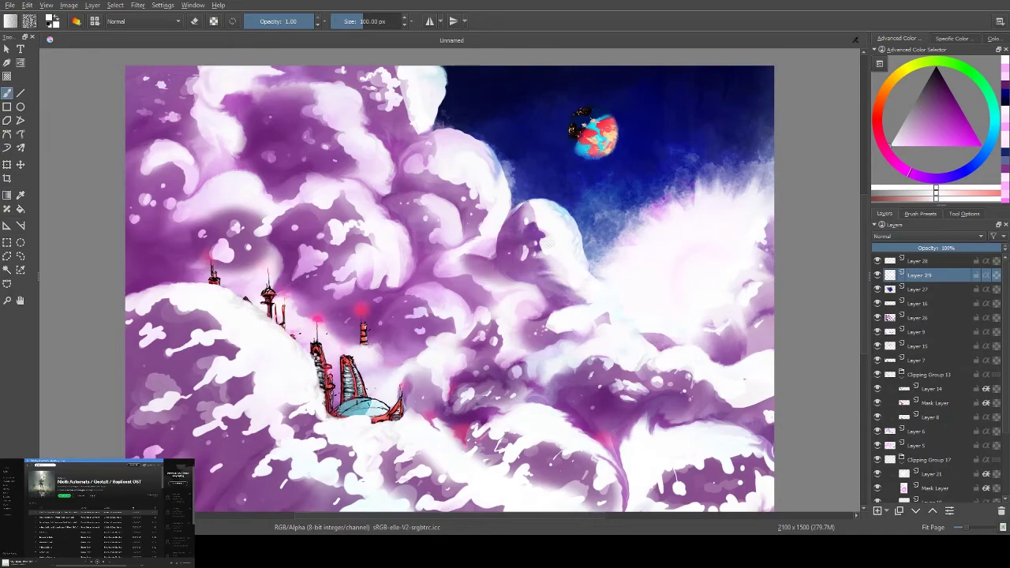
pyautogui.moveTo(572, 185); pyautogui.dragTo(555, 250)
pyautogui.hotkey('ctrl', 'z')
pyautogui.hotkey('ctrl', 'shift', 'z')
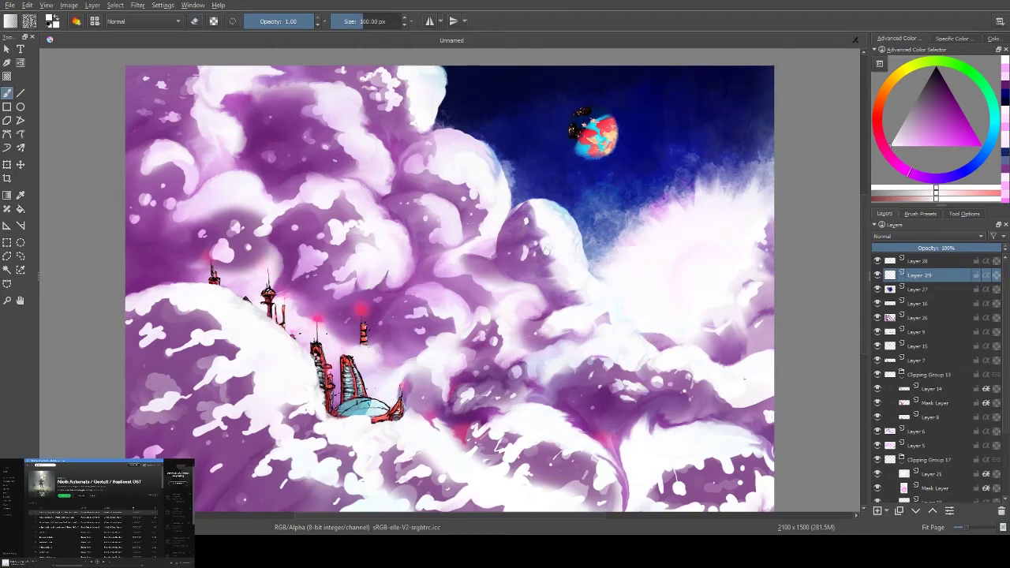
pyautogui.click(918, 289)
pyautogui.press('e')
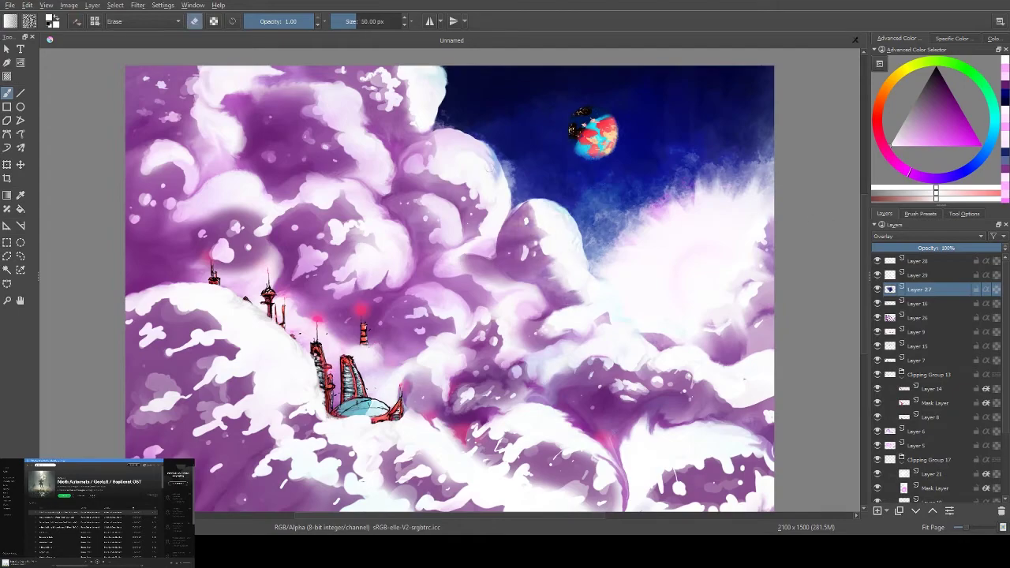
pyautogui.press('pageup')
pyautogui.press('pageup')
pyautogui.press('e')
pyautogui.press('pagedown')
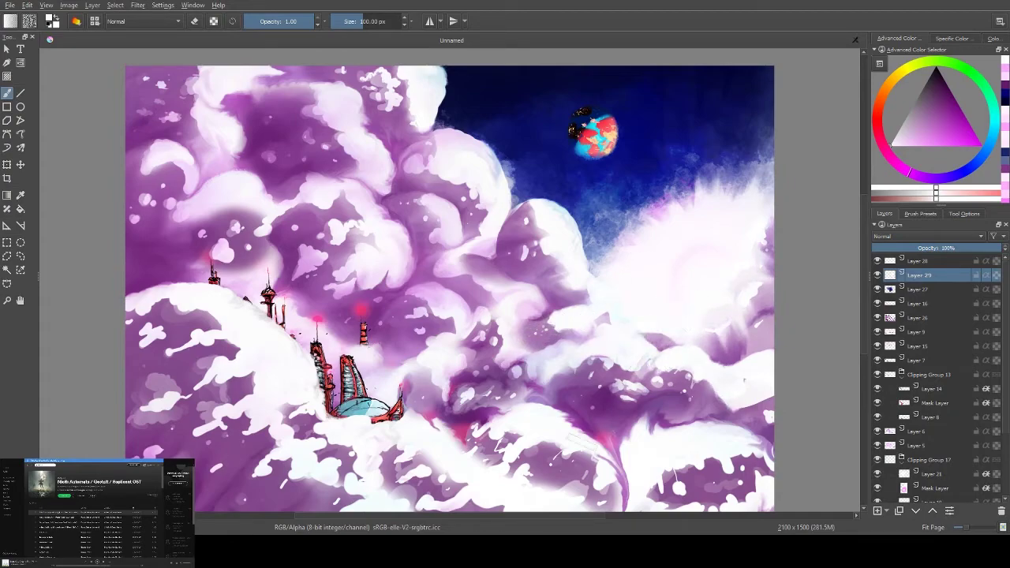
# Smudge soft light streaks below the peaked cloud and dab small white puffs around the dark cloud with a 25 px brush
pyautogui.scroll(1, 584, 288)
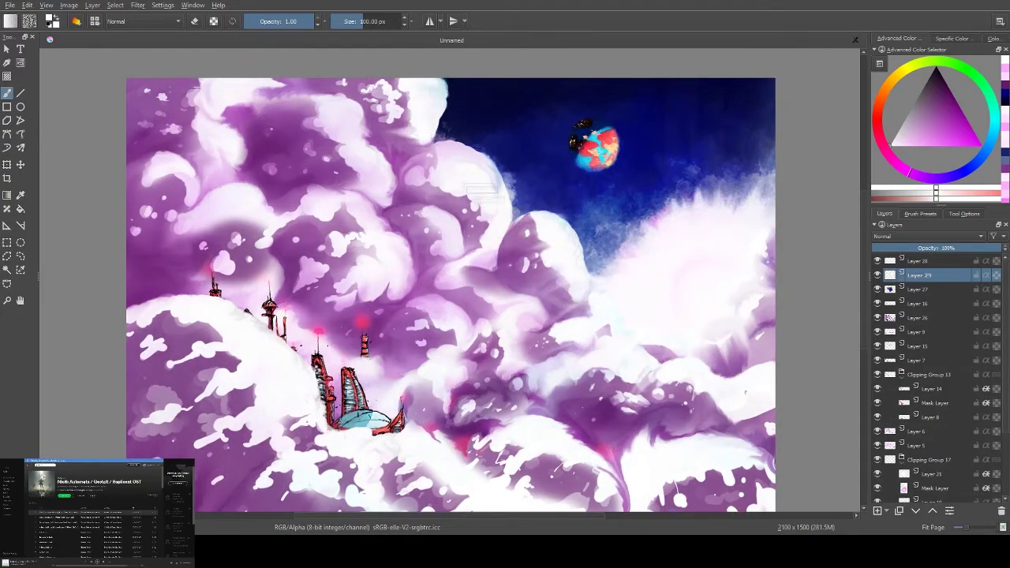
pyautogui.press('e')
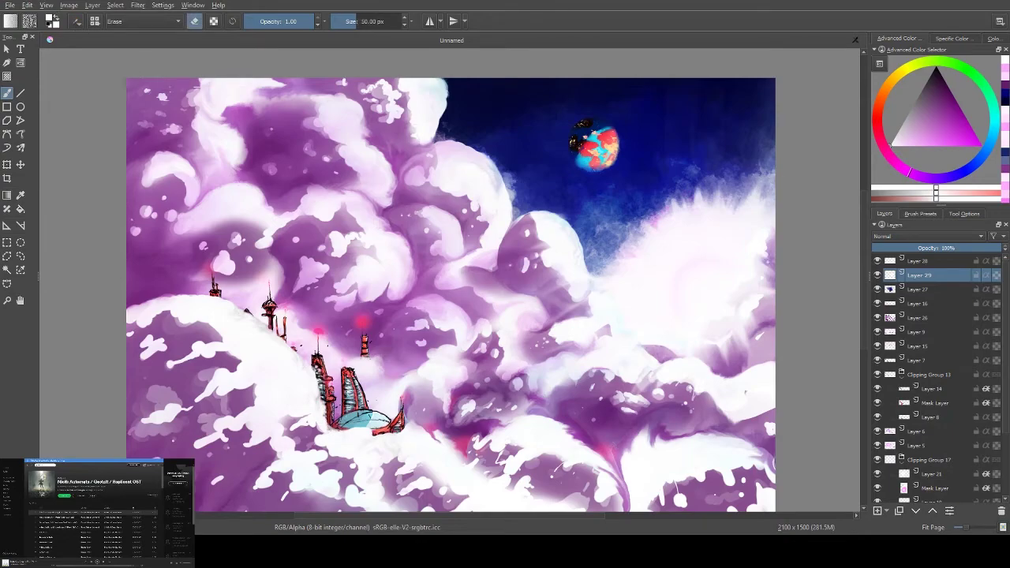
pyautogui.press('e')
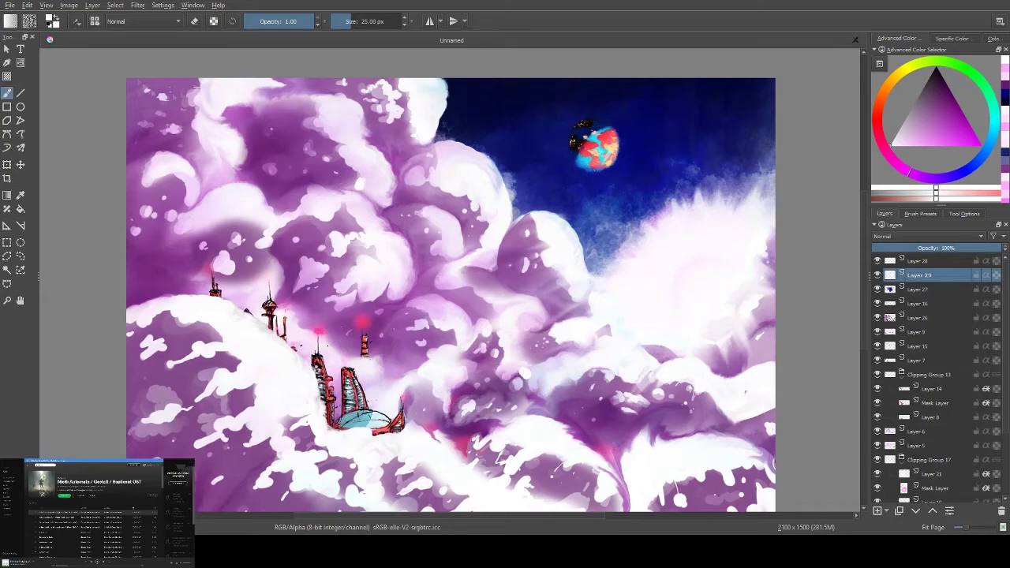
pyautogui.moveTo(321, 429)
pyautogui.mouseDown()
pyautogui.moveTo(237, 482)
pyautogui.moveTo(336, 418)
pyautogui.moveTo(228, 473)
pyautogui.moveTo(288, 433)
pyautogui.mouseUp()
# Smudge white highlights over the dark cloud beside the dome and erase parts of them back to purple shadow
pyautogui.press('e')
pyautogui.press('e')
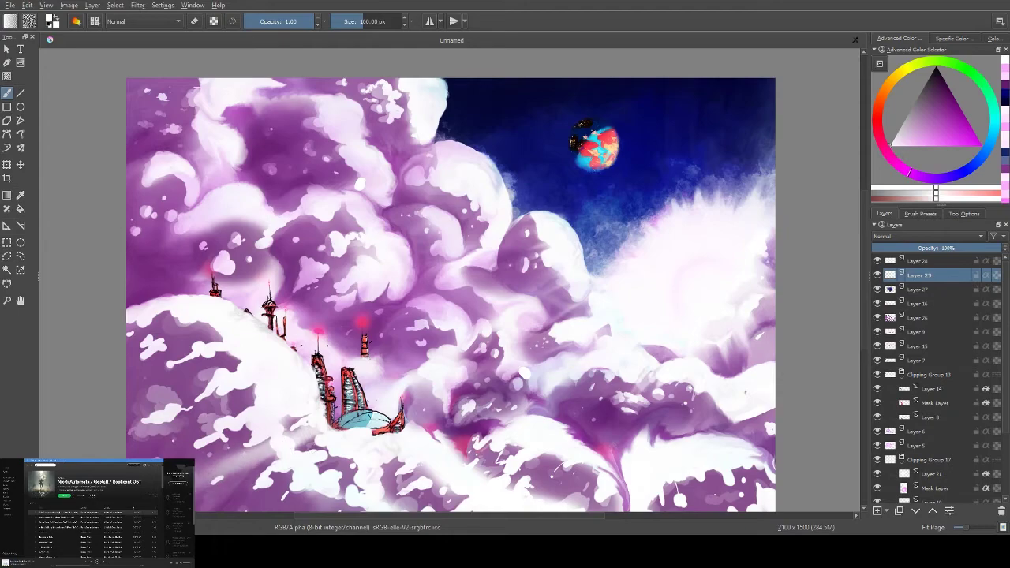
pyautogui.moveTo(252, 462); pyautogui.dragTo(171, 462)
pyautogui.press('e')
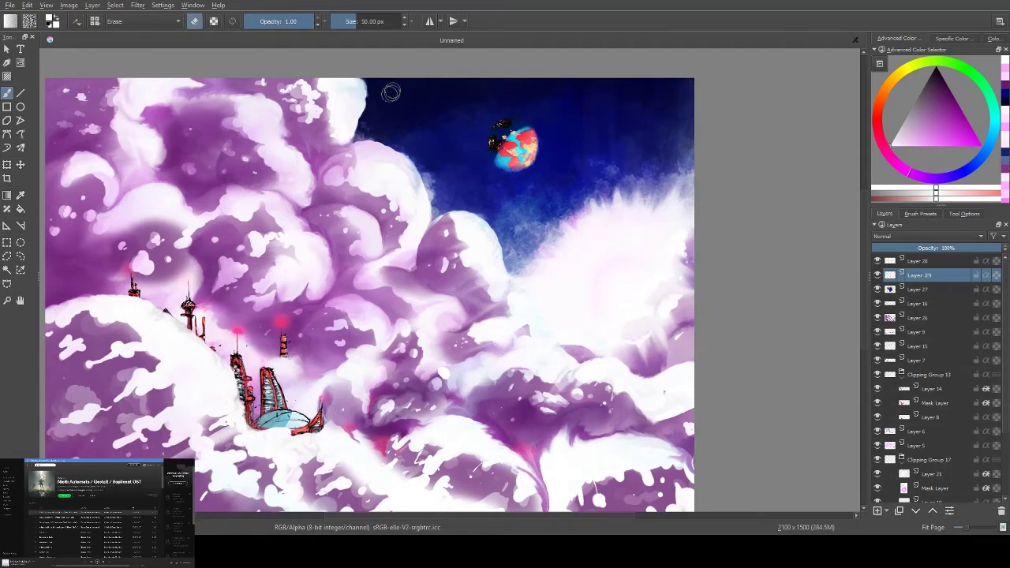
pyautogui.press('e')
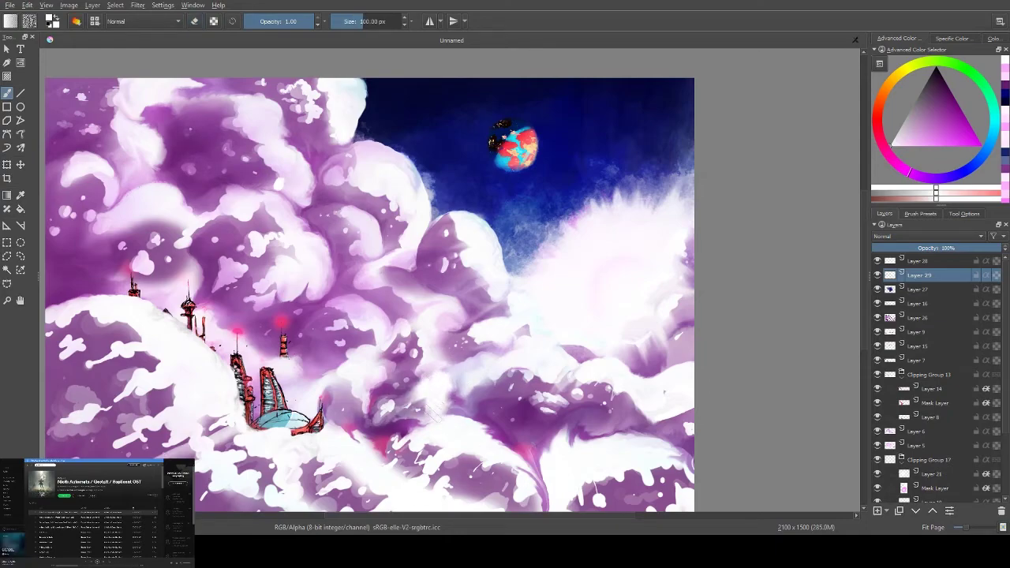
pyautogui.moveTo(430, 385); pyautogui.dragTo(406, 422)
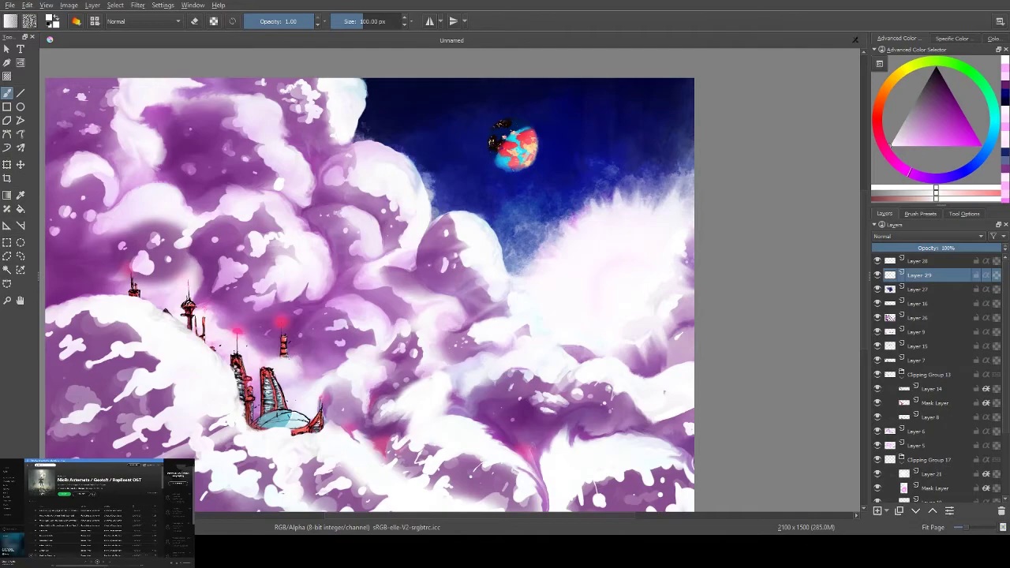
pyautogui.press('e')
pyautogui.moveTo(426, 379)
pyautogui.mouseDown()
pyautogui.moveTo(395, 399)
pyautogui.moveTo(441, 418)
pyautogui.moveTo(379, 402)
pyautogui.mouseUp()
# Soften the highlights on the large upper-left cloud by alternating smudge and eraser strokes
pyautogui.press('e')
pyautogui.moveTo(277, 186)
pyautogui.mouseDown()
pyautogui.moveTo(233, 178)
pyautogui.moveTo(189, 146)
pyautogui.moveTo(170, 166)
pyautogui.moveTo(193, 138)
pyautogui.mouseUp()
pyautogui.press('e')
pyautogui.moveTo(331, 182)
pyautogui.mouseDown()
pyautogui.moveTo(303, 193)
pyautogui.moveTo(252, 189)
pyautogui.moveTo(205, 150)
pyautogui.moveTo(269, 185)
pyautogui.moveTo(220, 158)
pyautogui.mouseUp()
pyautogui.press('e')
# Smudge the white glow's upper edge into feathery rays against the blue sky, lowering the smudge brush opacity to 0.62
pyautogui.moveTo(553, 236); pyautogui.dragTo(568, 185)
pyautogui.rightClick(641, 169)
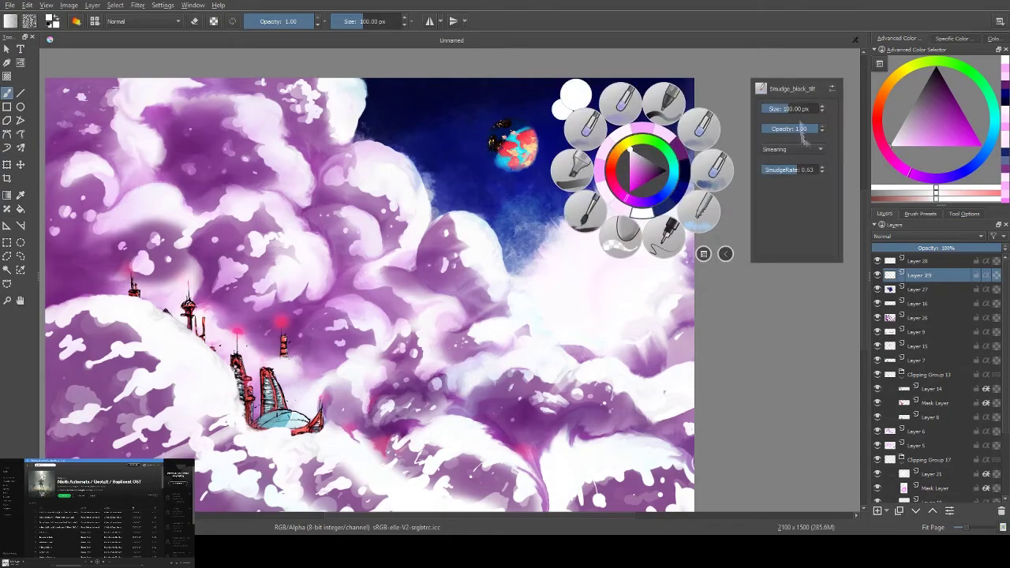
pyautogui.rightClick(801, 205)
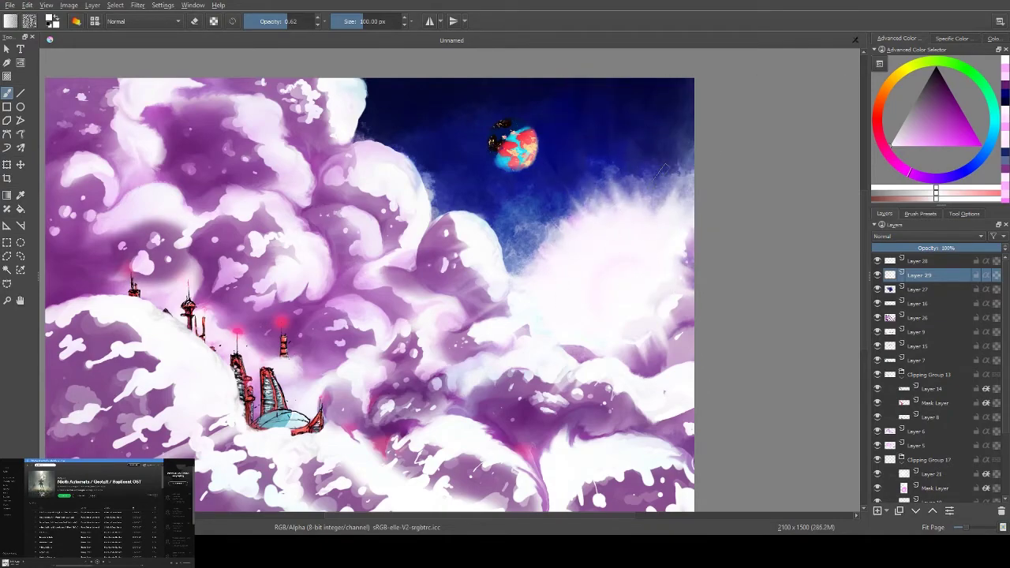
# Scatter tiny white stars across the blue sky on Layer 28 with a 394 px star brush
pyautogui.click(917, 261)
pyautogui.press('/')
pyautogui.rightClick(606, 152)
pyautogui.click(787, 110)
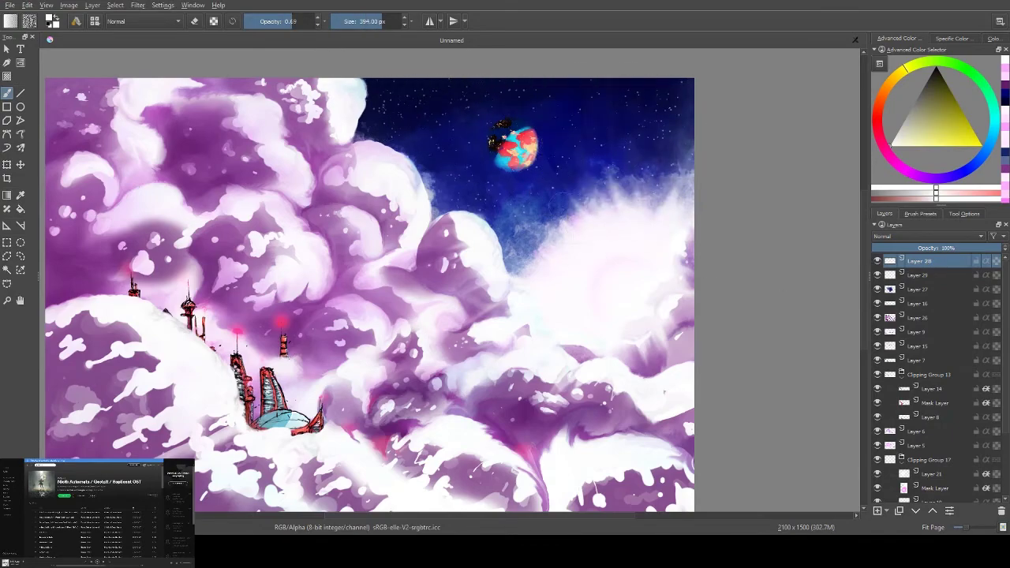
# Scatter more tiny stars over the blue sky on Layer 28 to make the star field denser
pyautogui.keyDown('ctrl'); pyautogui.click(642, 207); pyautogui.keyUp('ctrl')
pyautogui.press('e')
pyautogui.press('e')
pyautogui.press('x')
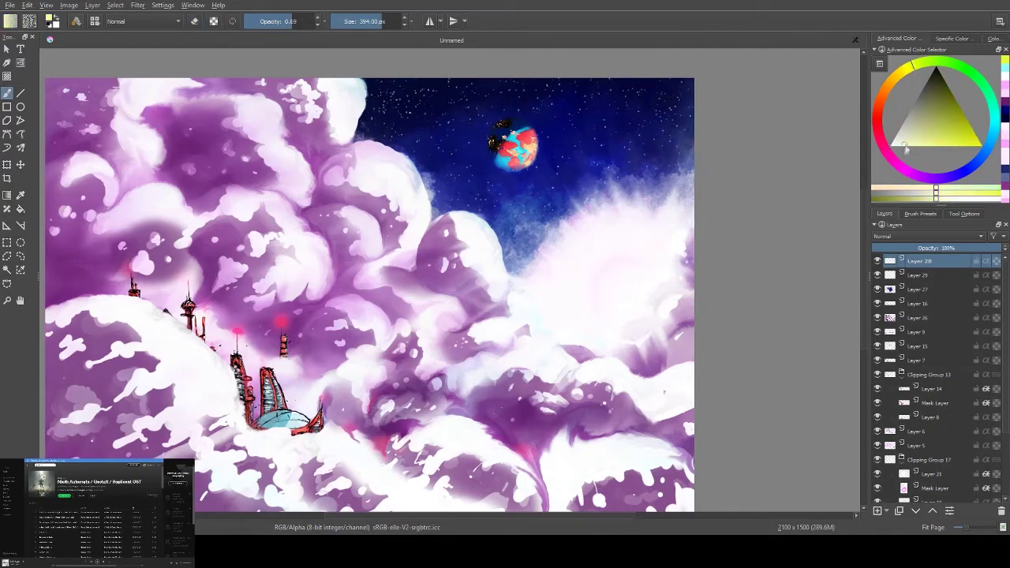
# Add a new layer directly above Layer 27 and reset the colours to black and white
pyautogui.press('Insert')
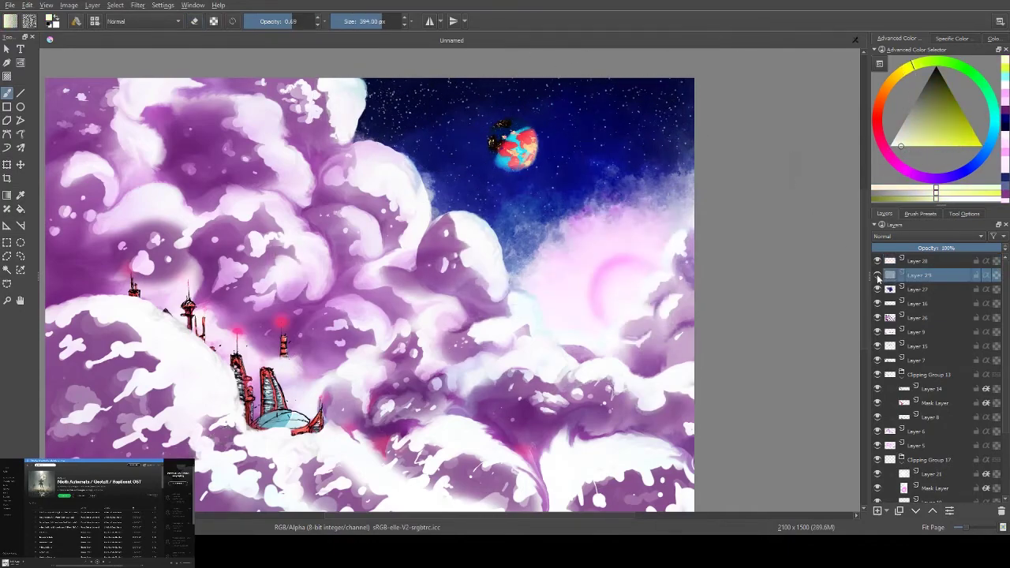
pyautogui.moveTo(607, 282); pyautogui.dragTo(663, 197)
pyautogui.hotkey('ctrl', 'pagedown')
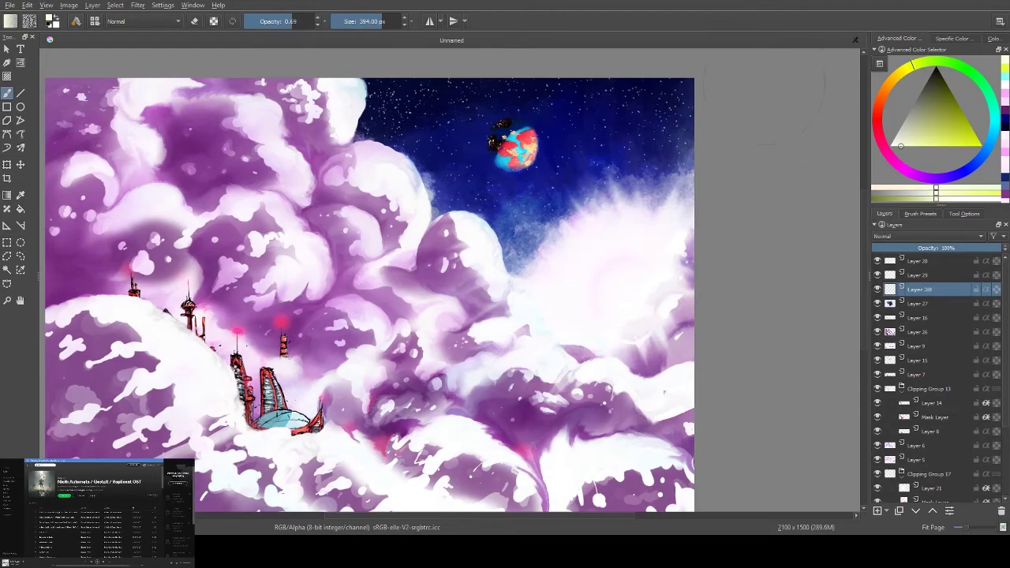
pyautogui.press('/')
pyautogui.press('d')
# Smudge long thin white rays from the glow's upper edge into the blue sky on Layer 29 at full opacity
pyautogui.moveTo(120, 111); pyautogui.dragTo(351, 55)
pyautogui.press('[')
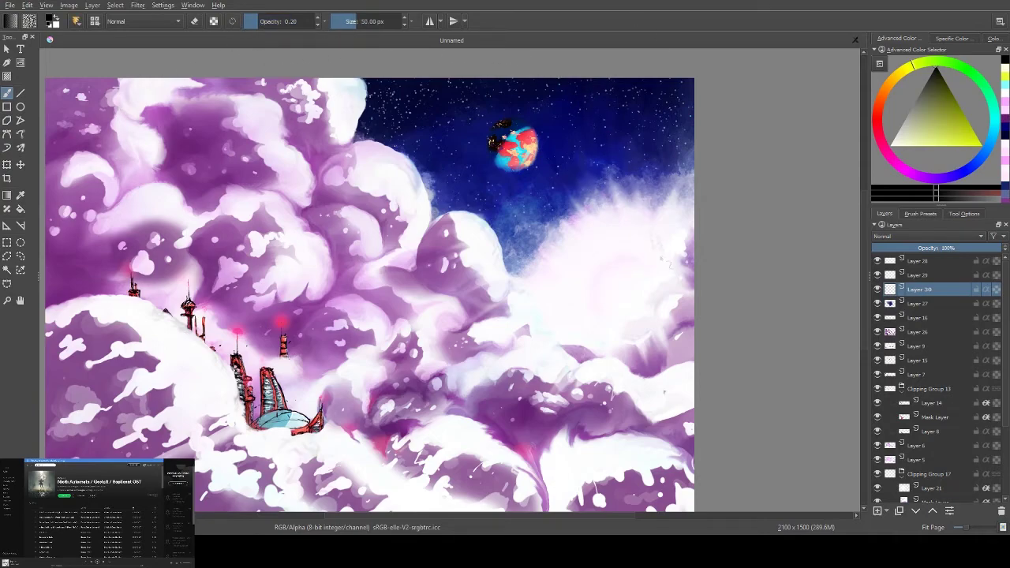
pyautogui.press('pagedown')
pyautogui.press('pageup')
pyautogui.press('pageup')
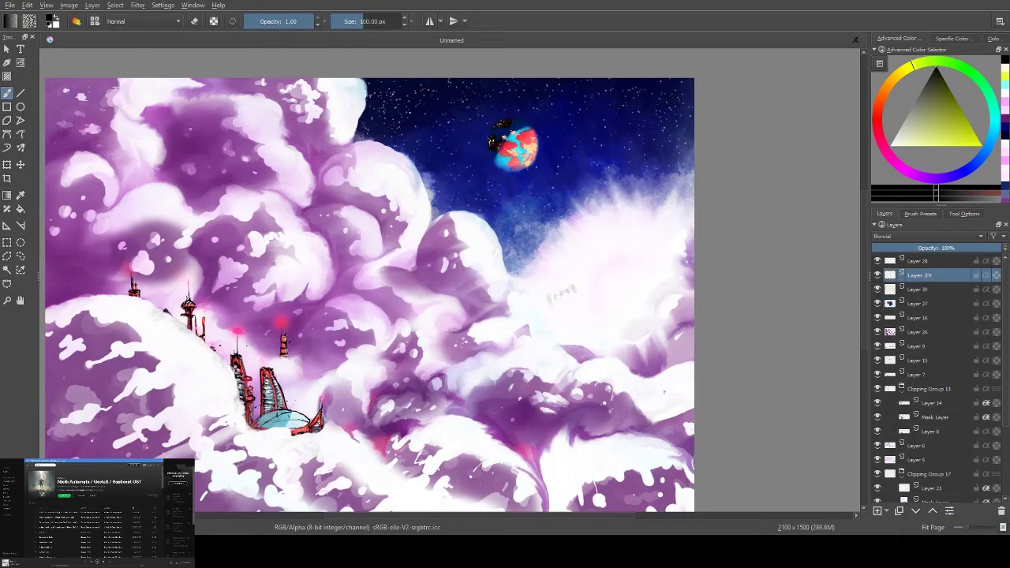
pyautogui.moveTo(598, 206); pyautogui.dragTo(589, 169)
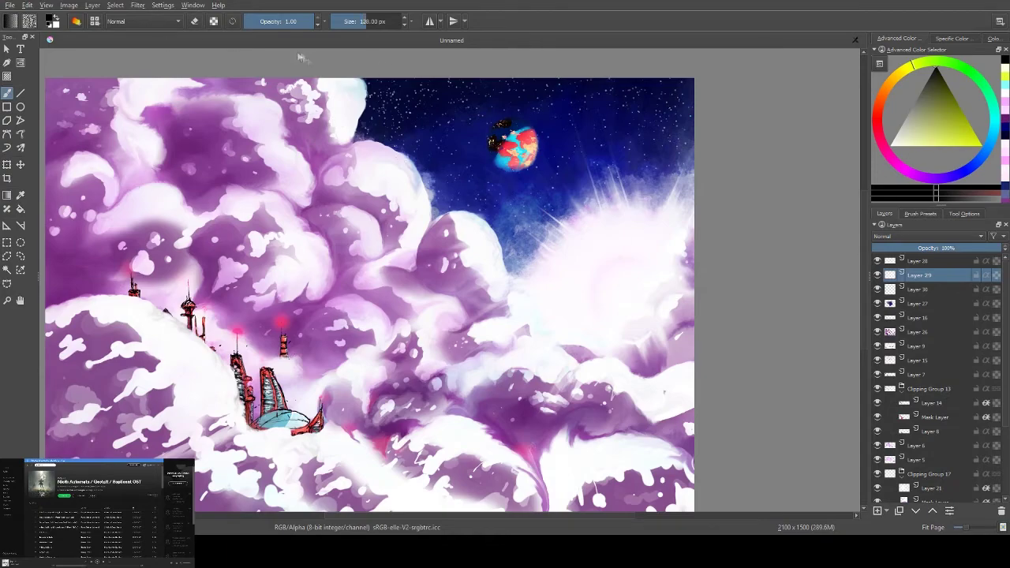
pyautogui.press('[')
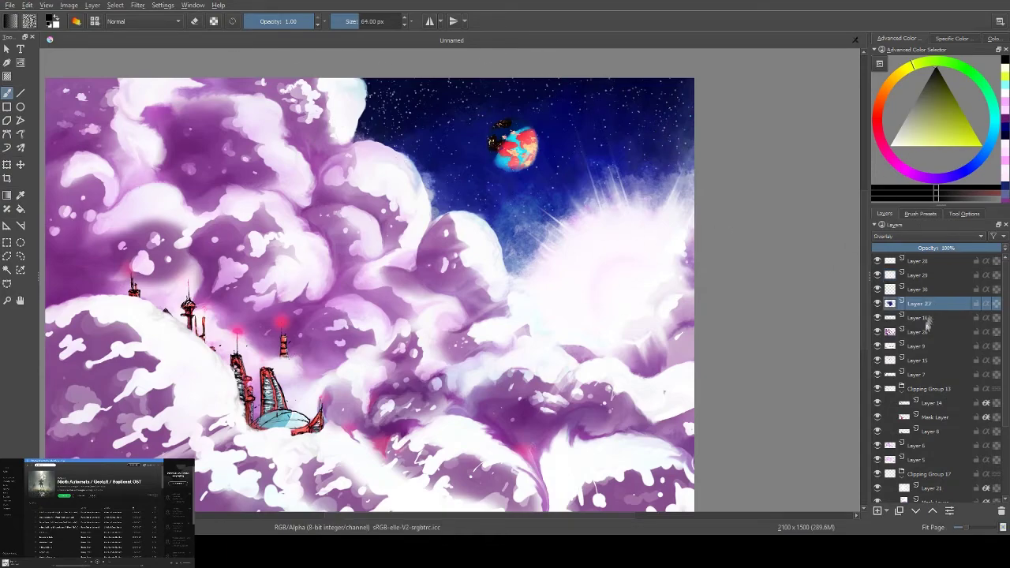
# Check several layers by toggling their visibility to locate the sky background, and select Layer 4
pyautogui.click(890, 288)
pyautogui.click(878, 289)
pyautogui.click(877, 289)
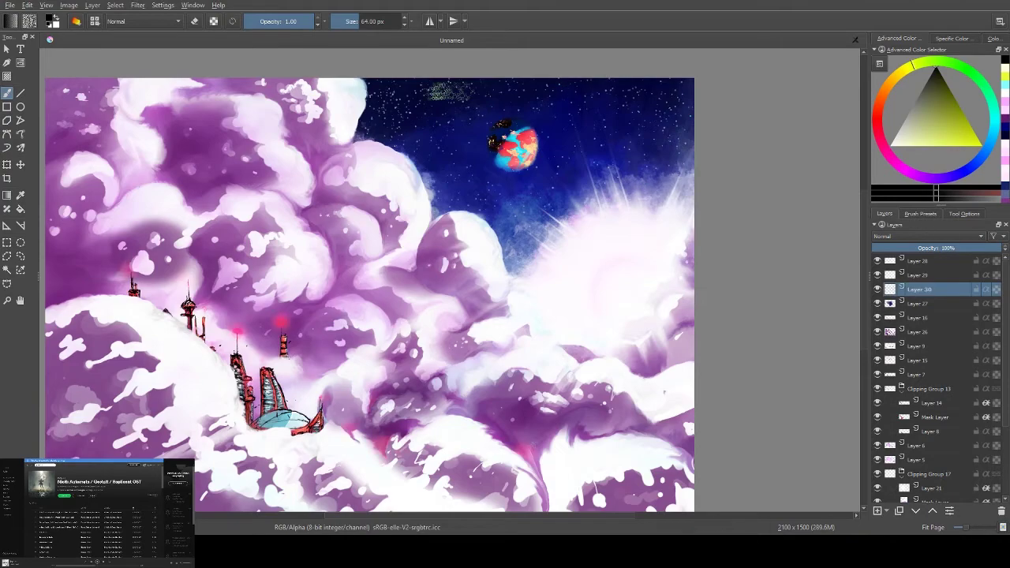
pyautogui.click(877, 332)
pyautogui.click(877, 331)
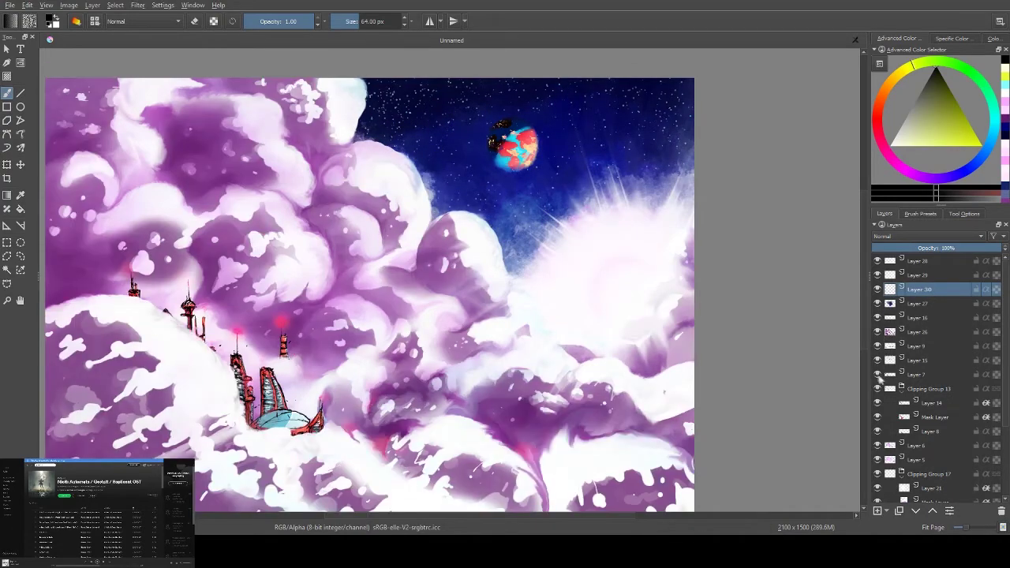
pyautogui.scroll(-3, 931, 371)
pyautogui.click(878, 445)
pyautogui.click(877, 445)
pyautogui.click(919, 445)
# Darken the blue sky on Layer 4 with a near-black blue and smudge the paint smooth around the rays
pyautogui.moveTo(651, 112); pyautogui.dragTo(694, 112)
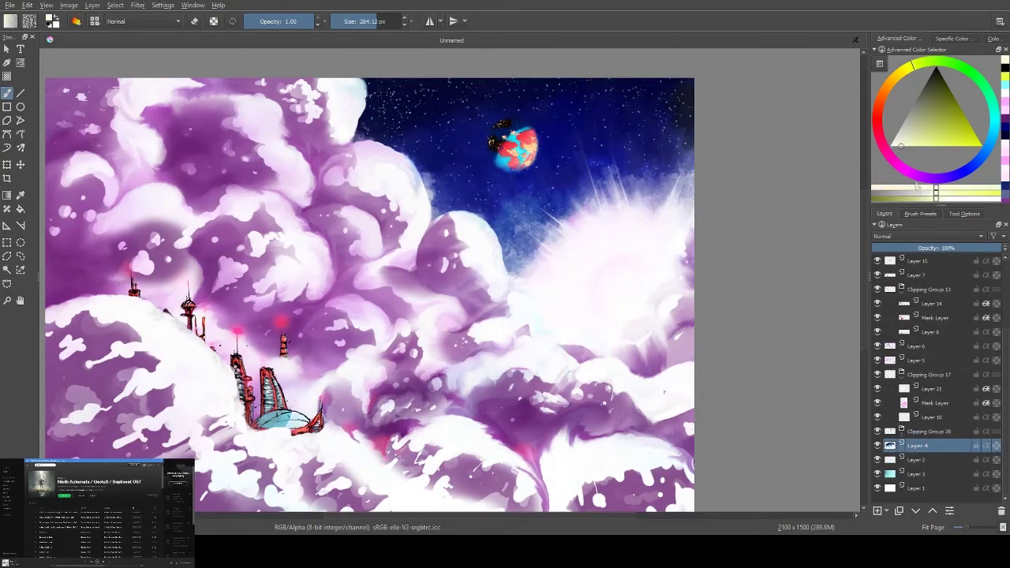
pyautogui.rightClick(647, 162)
pyautogui.press('e')
pyautogui.moveTo(671, 186)
pyautogui.mouseDown()
pyautogui.moveTo(568, 252)
pyautogui.moveTo(586, 289)
pyautogui.mouseUp()
pyautogui.hotkey('ctrl', 'z')
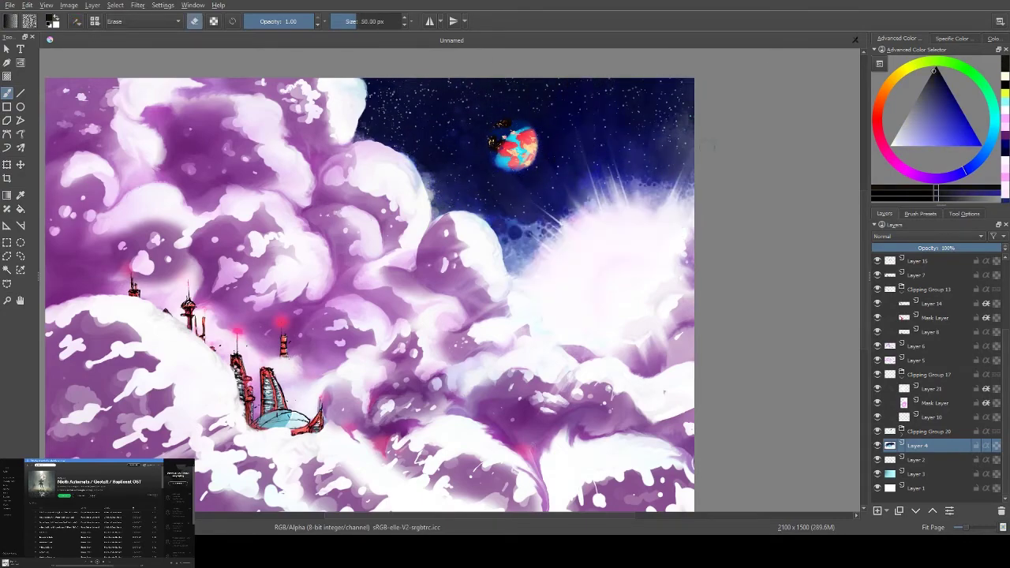
pyautogui.press('e')
pyautogui.moveTo(675, 150)
pyautogui.mouseDown()
pyautogui.moveTo(682, 197)
pyautogui.moveTo(545, 237)
pyautogui.moveTo(536, 261)
pyautogui.moveTo(677, 211)
pyautogui.moveTo(544, 252)
pyautogui.moveTo(679, 173)
pyautogui.moveTo(670, 134)
pyautogui.moveTo(647, 128)
pyautogui.mouseUp()
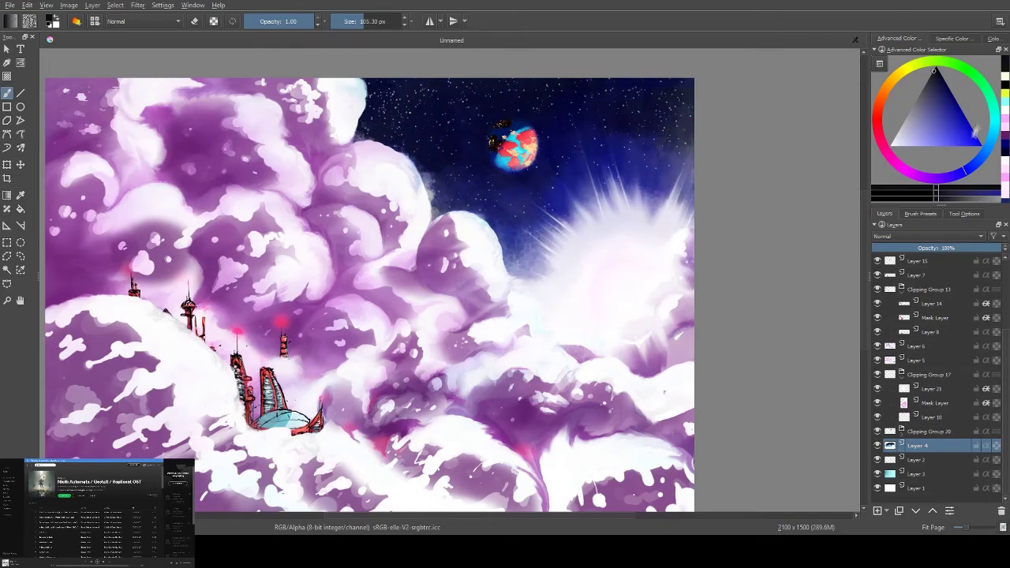
# Touch up the cloud highlights on Layer 9 with white sampled near the dome and a 64 px smudge brush
pyautogui.keyDown('ctrl'); pyautogui.click(450, 191); pyautogui.keyUp('ctrl')
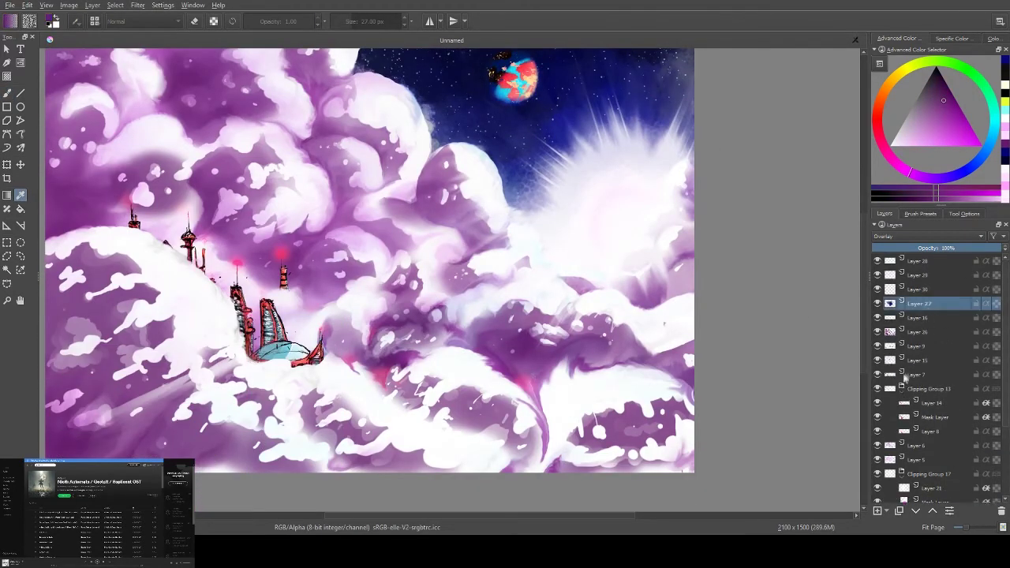
pyautogui.click(919, 332)
pyautogui.click(7, 93)
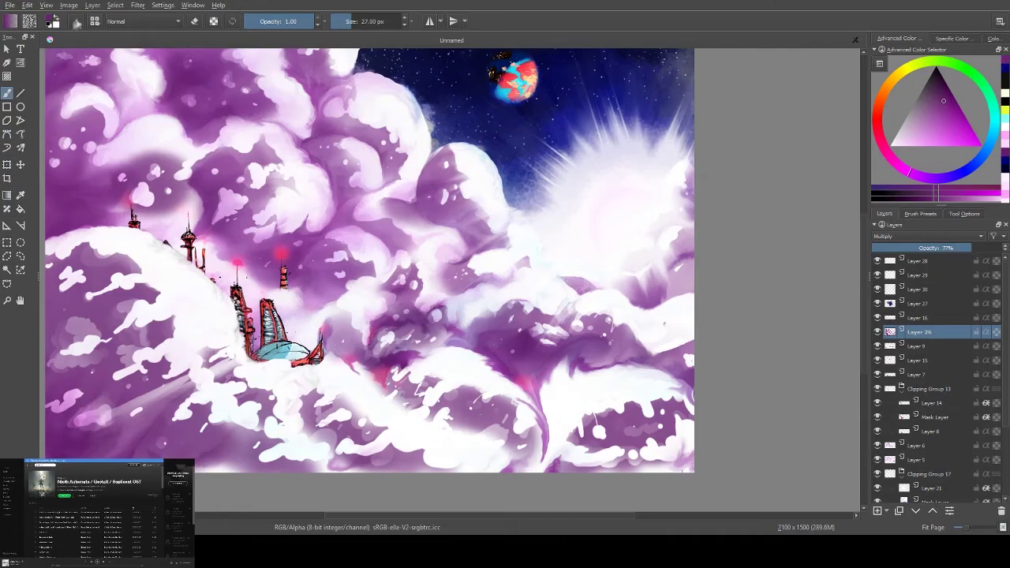
pyautogui.scroll(-3, 996, 402)
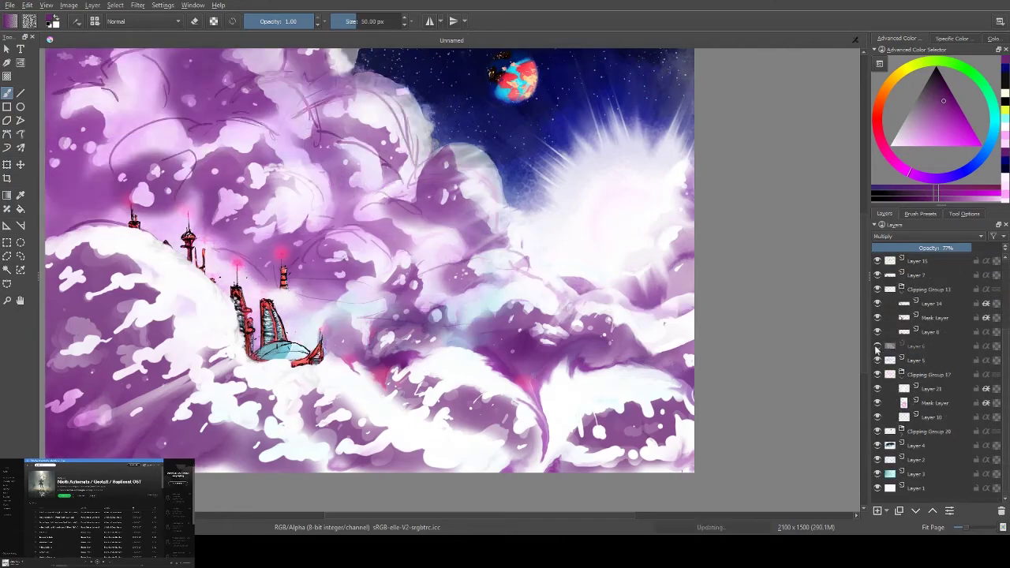
pyautogui.scroll(3, 878, 347)
pyautogui.click(923, 346)
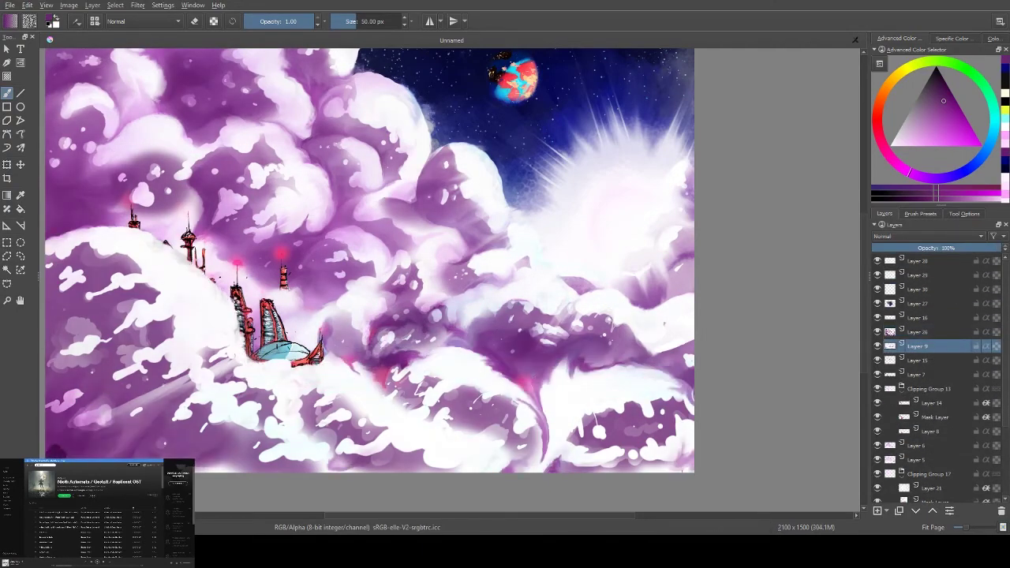
pyautogui.keyDown('ctrl'); pyautogui.click(282, 376); pyautogui.keyUp('ctrl')
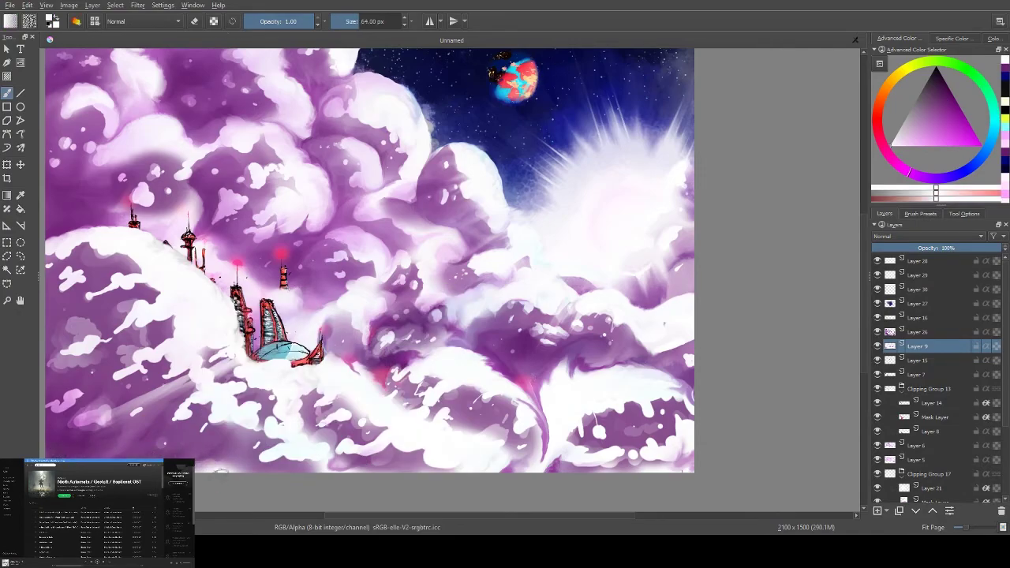
pyautogui.scroll(2, 861, 226)
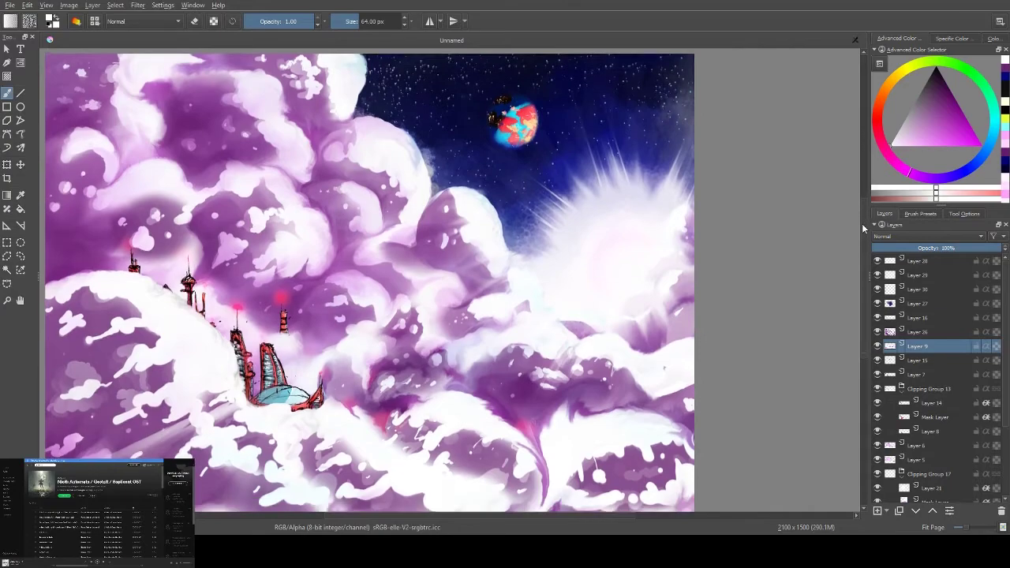
# Add a new top layer in Overlay mode at 87% opacity and draw a white ellipse outline between the clouds and the glow
pyautogui.click(878, 262)
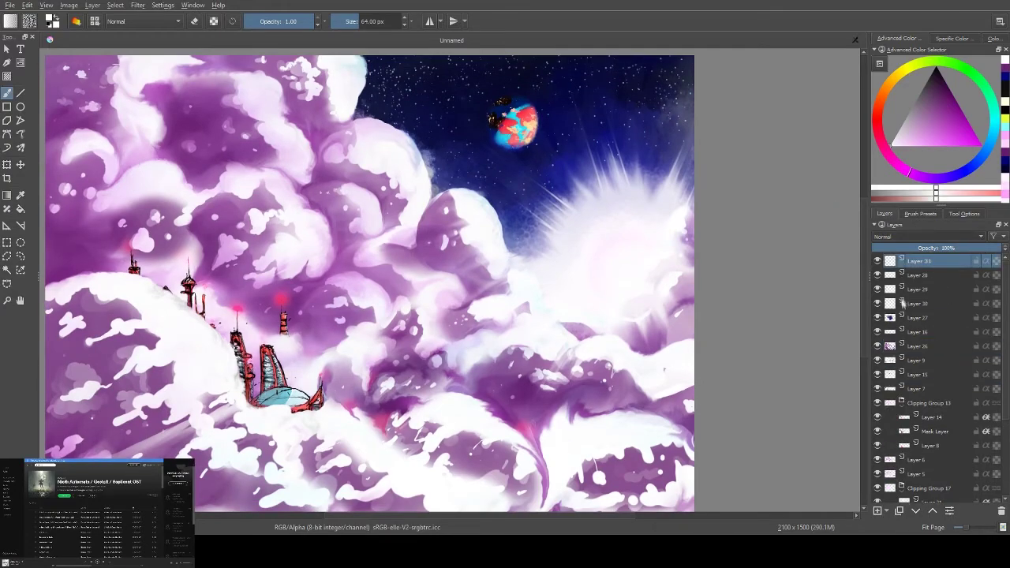
pyautogui.click(21, 107)
pyautogui.moveTo(489, 228); pyautogui.dragTo(565, 339)
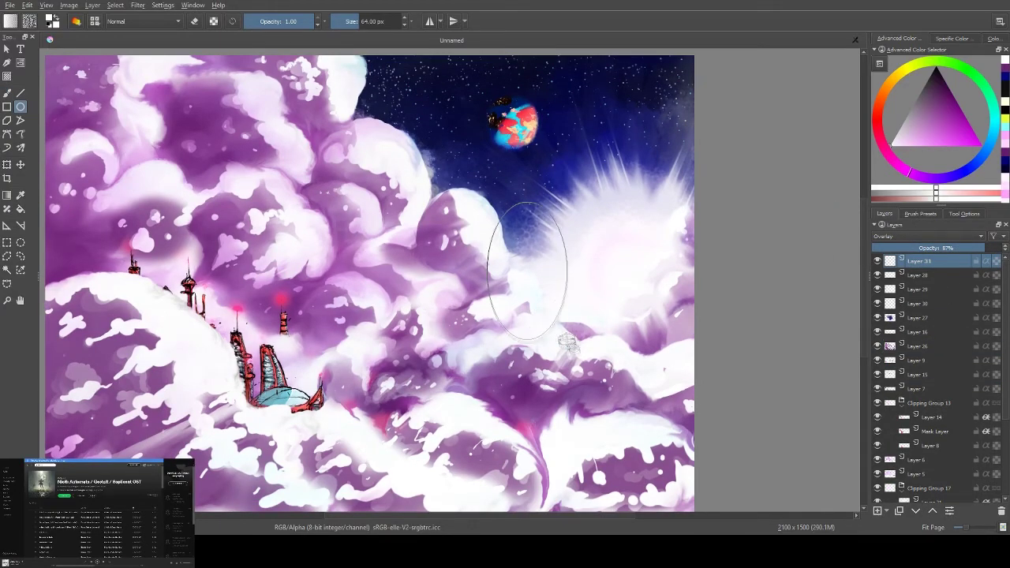
pyautogui.press('b')
pyautogui.press('e')
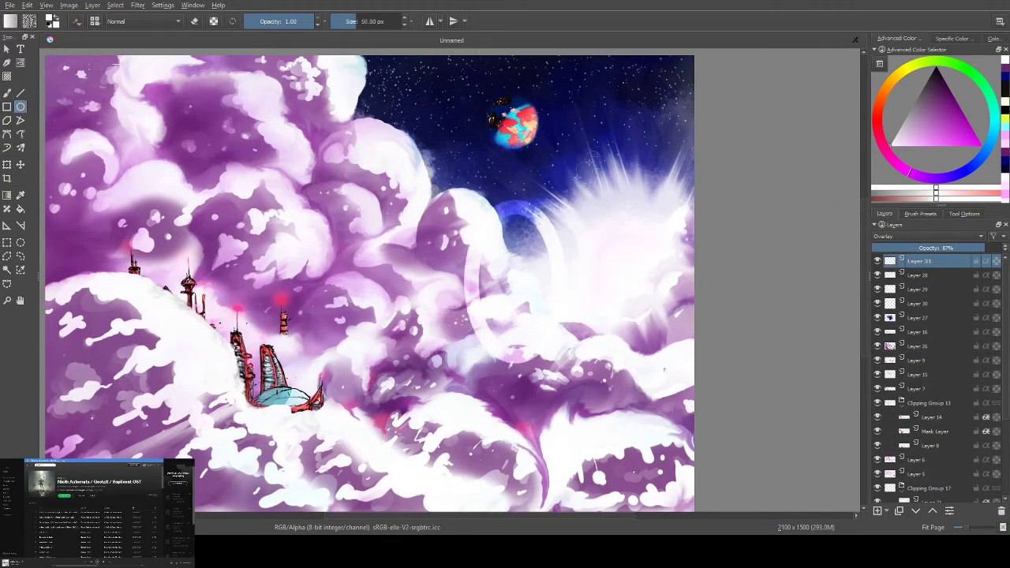
# Try a large white lens-flare ring over the city and clouds with the overlay layer's opacity at 57%
pyautogui.moveTo(472, 407); pyautogui.dragTo(473, 409)
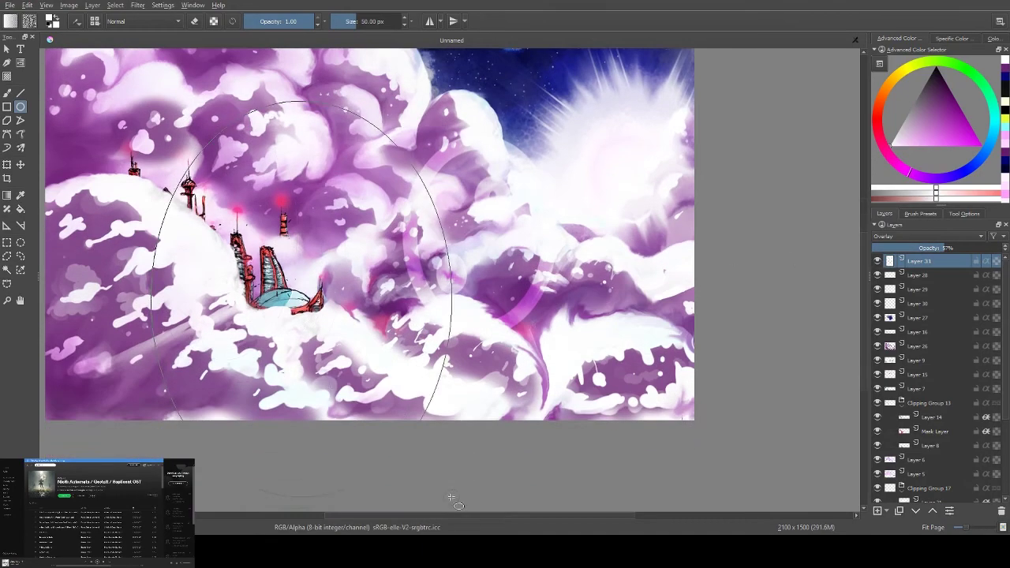
pyautogui.press('b')
pyautogui.press('e')
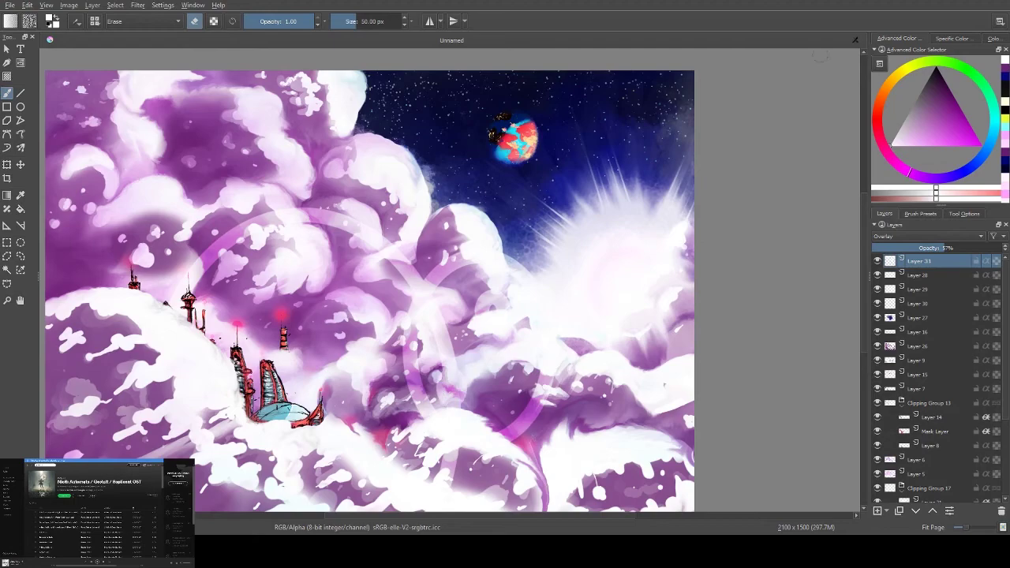
pyautogui.hotkey('ctrl', 'z')
pyautogui.press('e')
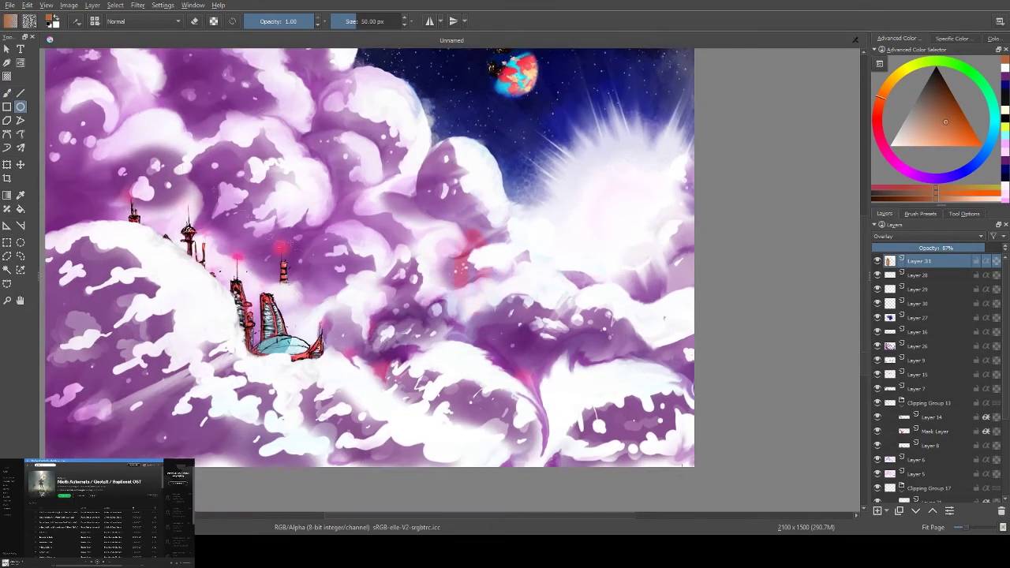
# Try an orange lens-flare shape over the middle clouds on the overlay layer at 87% opacity
pyautogui.press('b')
pyautogui.press('e')
pyautogui.hotkey('ctrl', 'z')
pyautogui.press('e')
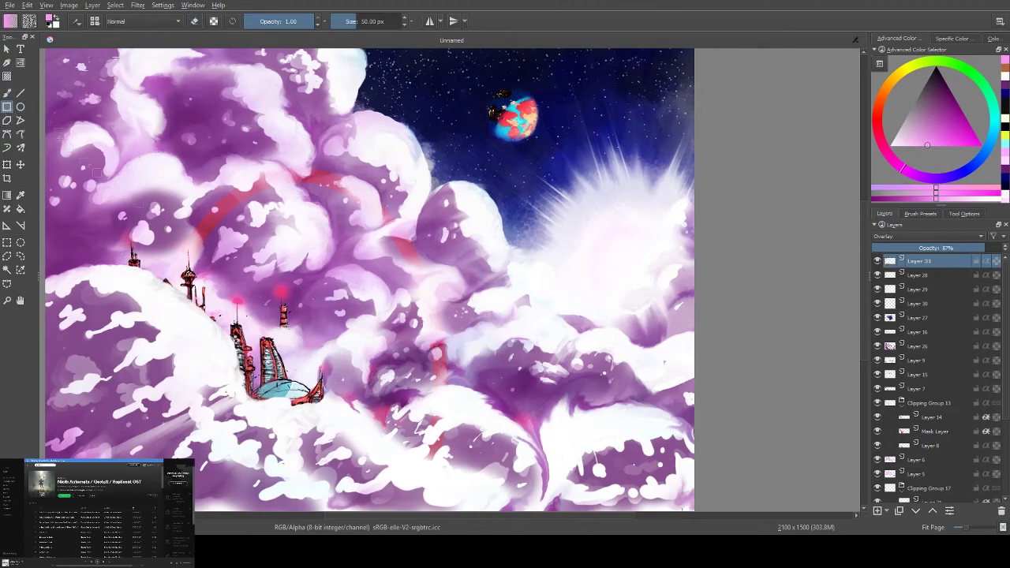
# Try pink lens-flare rings around the city and beside the glow, erasing parts of them with a 50 px eraser
pyautogui.press('b')
pyautogui.press('e')
pyautogui.moveTo(467, 328); pyautogui.dragTo(447, 287)
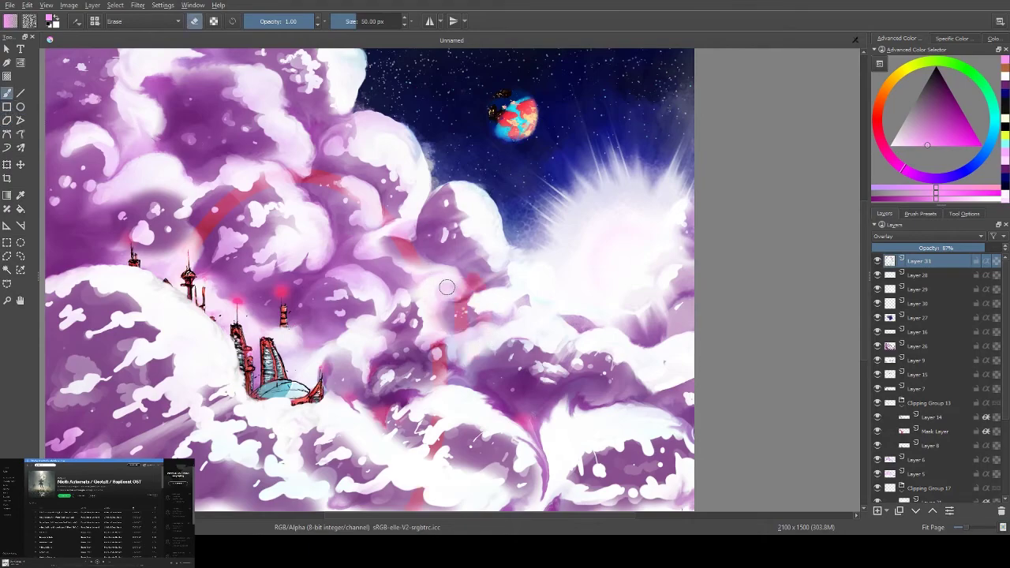
pyautogui.press('e')
pyautogui.hotkey('ctrl', 'z')
pyautogui.press('b')
pyautogui.press('e')
pyautogui.scroll(3, 439, 246)
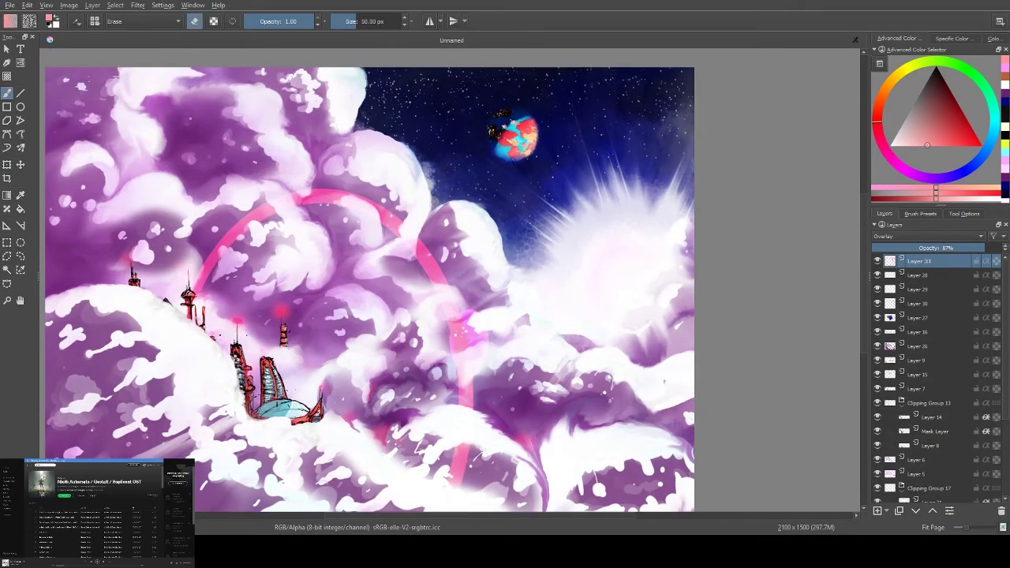
# Try a rectangle across the glow's left edge, and undo it together with the pink rings
pyautogui.press('r')
pyautogui.moveTo(484, 245); pyautogui.dragTo(602, 254)
pyautogui.hotkey('ctrl', 'z')
pyautogui.hotkey('ctrl', 'z')
# Draw a thin salmon-pink ring around the city with a smaller ring beside it, and erase parts of both
pyautogui.press('e')
pyautogui.press(']')
pyautogui.press(']')
pyautogui.press(']')
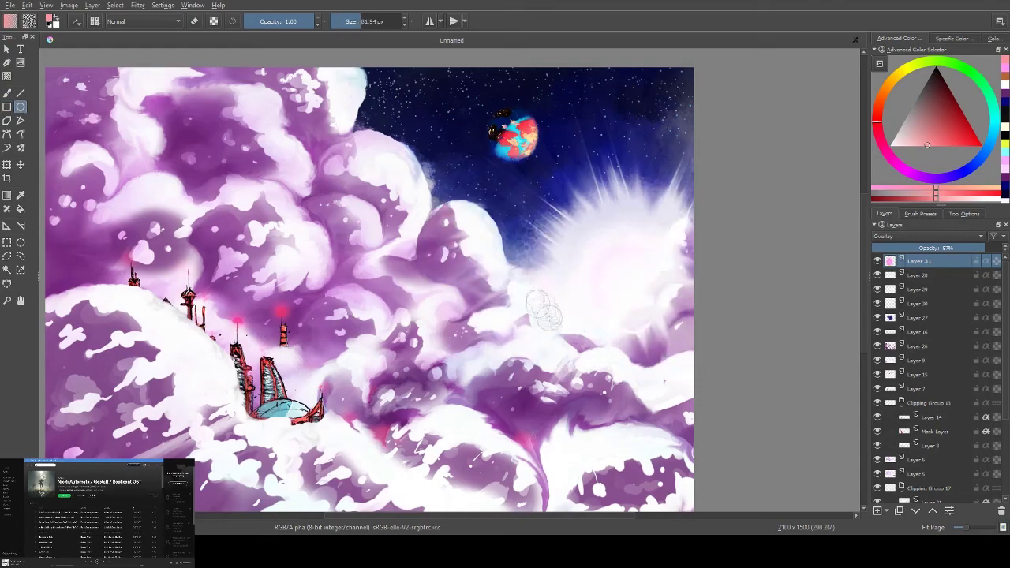
pyautogui.moveTo(466, 379); pyautogui.dragTo(467, 380)
pyautogui.press('b')
pyautogui.press('e')
pyautogui.scroll(-2, 182, 300)
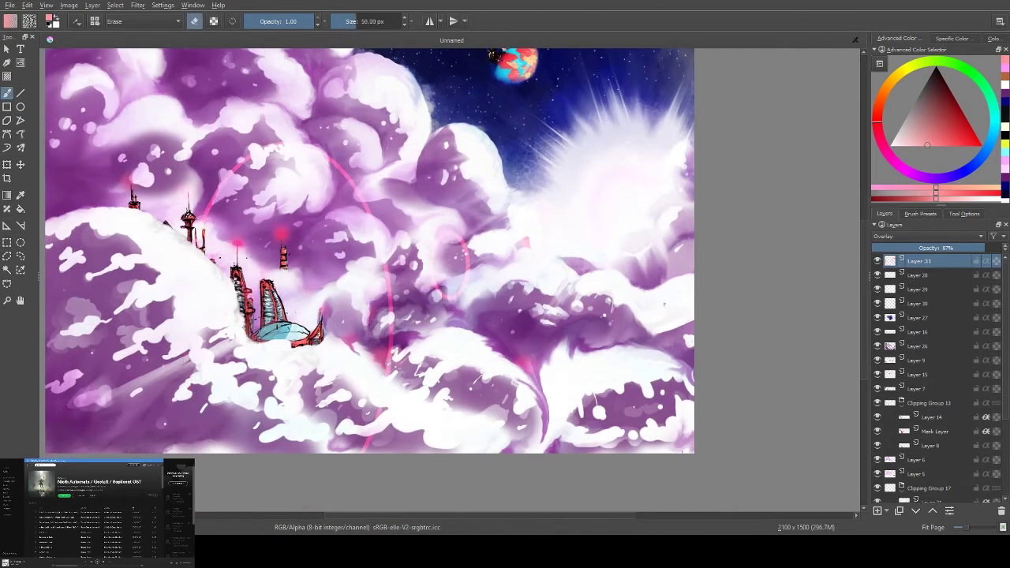
pyautogui.scroll(3, 349, 373)
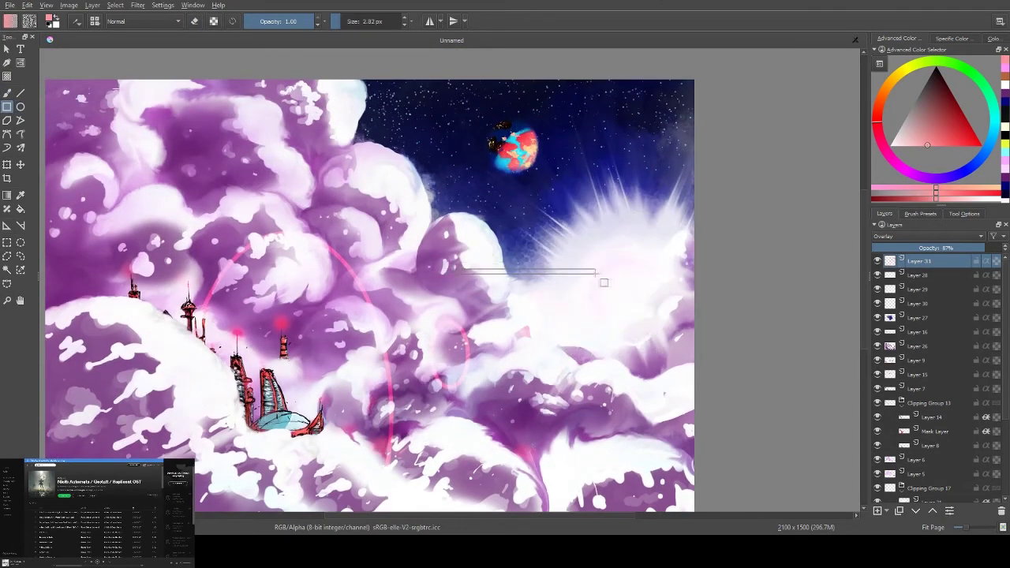
# Draw thin horizontal flare streaks in pink and light blue at the glow's left edge with the Rectangle tool
pyautogui.press('r')
pyautogui.click(900, 168)
pyautogui.press('b')
pyautogui.press('r')
pyautogui.click(964, 168)
pyautogui.moveTo(474, 262); pyautogui.dragTo(584, 288)
pyautogui.press('b')
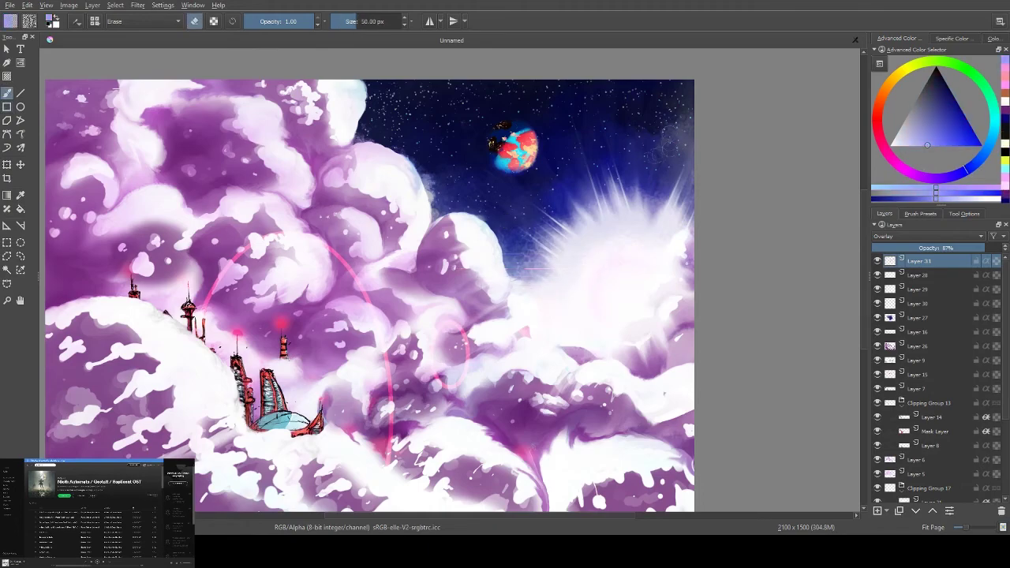
pyautogui.press('r')
pyautogui.scroll(-1, 857, 223)
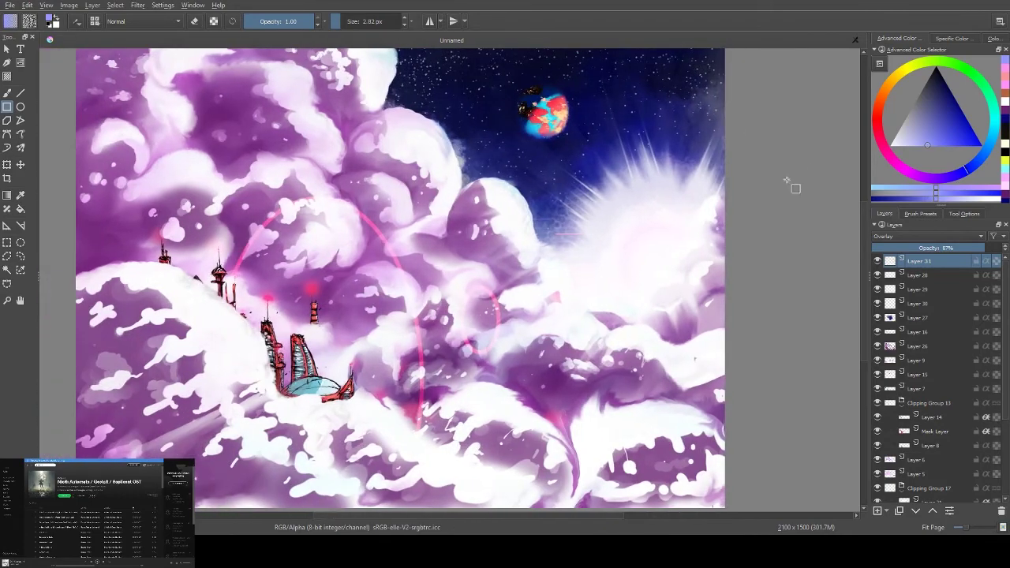
# Add a new normal layer on top and paint crisp white rims along the cloud edges facing the sky
pyautogui.press('b')
pyautogui.press('Insert')
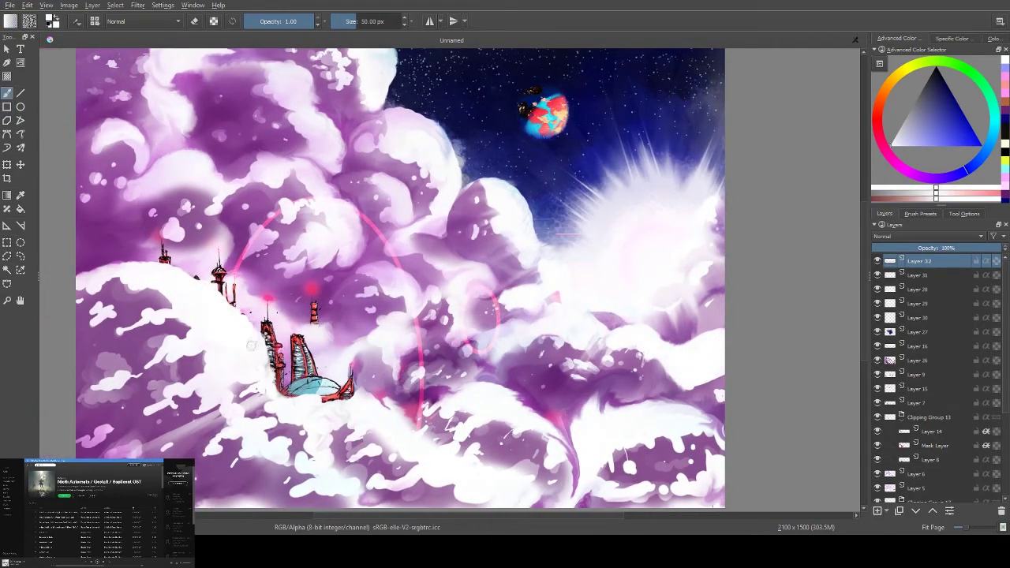
pyautogui.scroll(1, 386, 131)
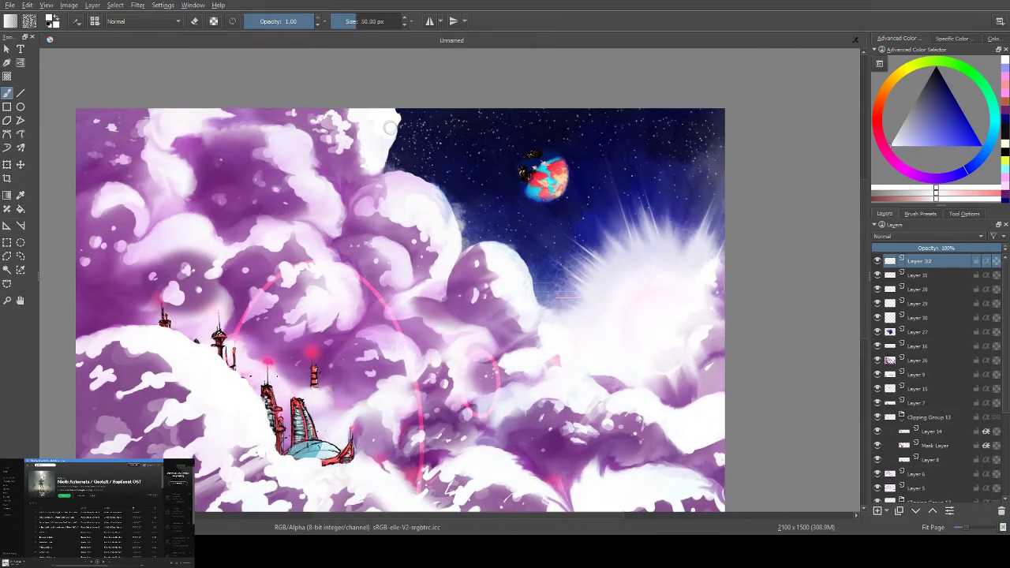
pyautogui.moveTo(455, 225); pyautogui.dragTo(419, 187)
pyautogui.moveTo(503, 254); pyautogui.dragTo(535, 306)
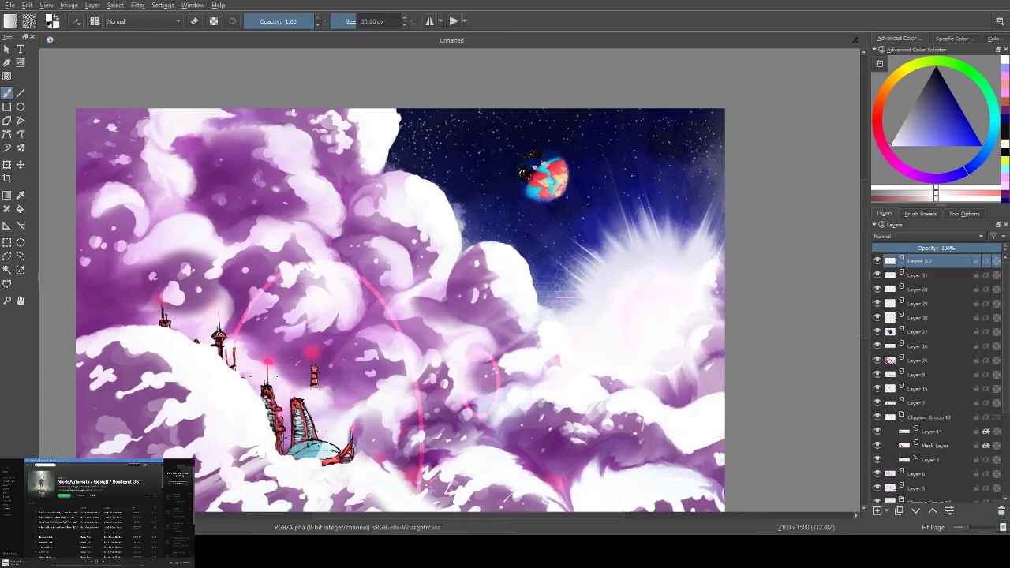
# Handwrite "Thanks for watching" and a smile curve in orange-red with a 50 px brush on a new top layer over the purple clouds
pyautogui.press('e')
pyautogui.press('e')
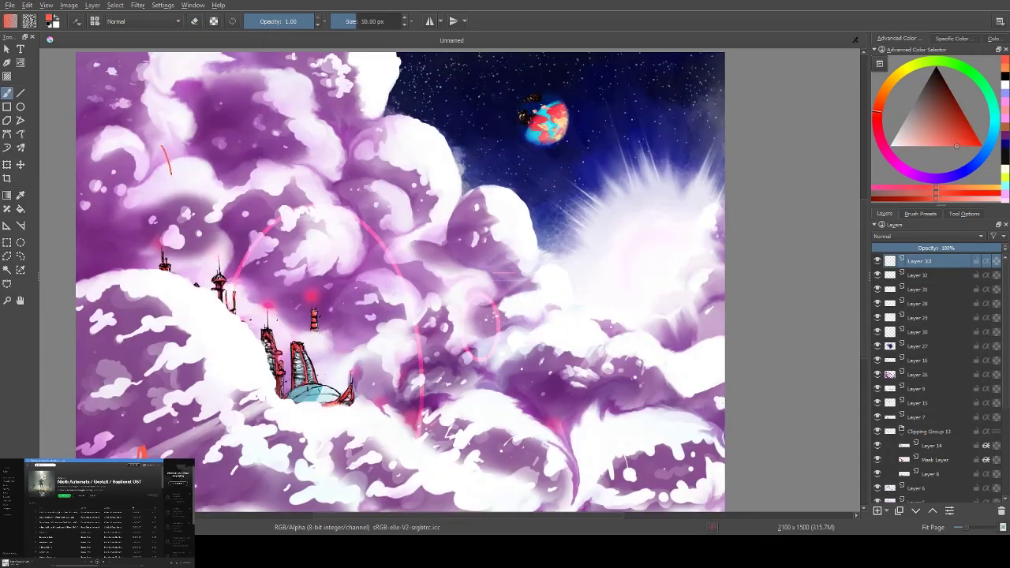
pyautogui.moveTo(190, 164); pyautogui.dragTo(167, 154)
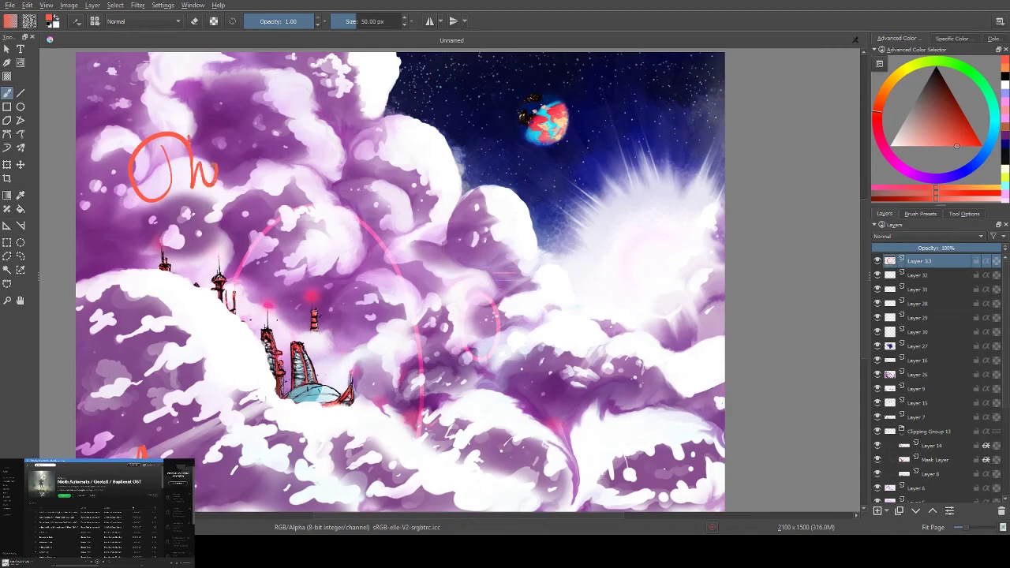
pyautogui.moveTo(247, 116); pyautogui.dragTo(279, 155)
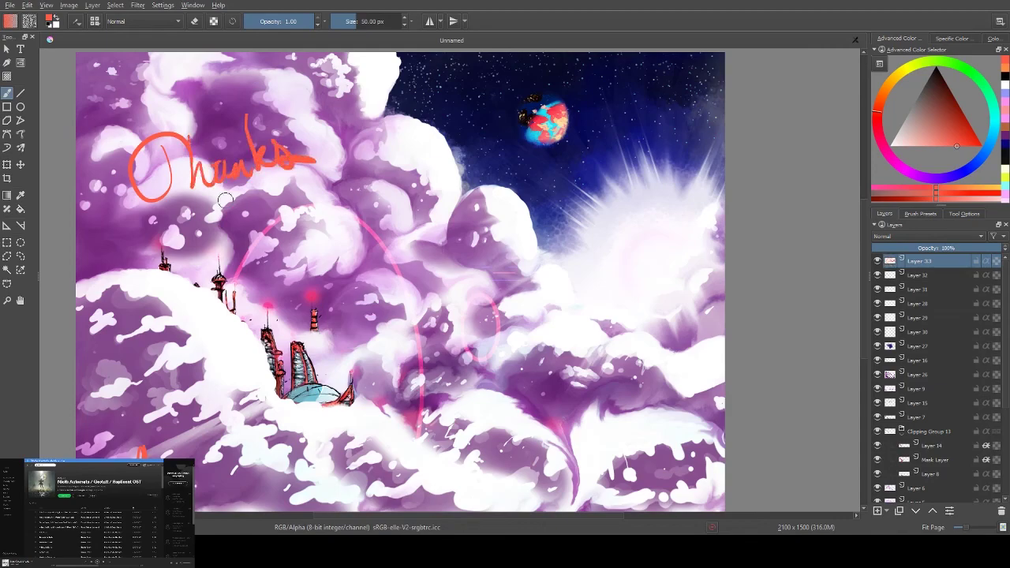
pyautogui.moveTo(200, 207); pyautogui.dragTo(223, 213)
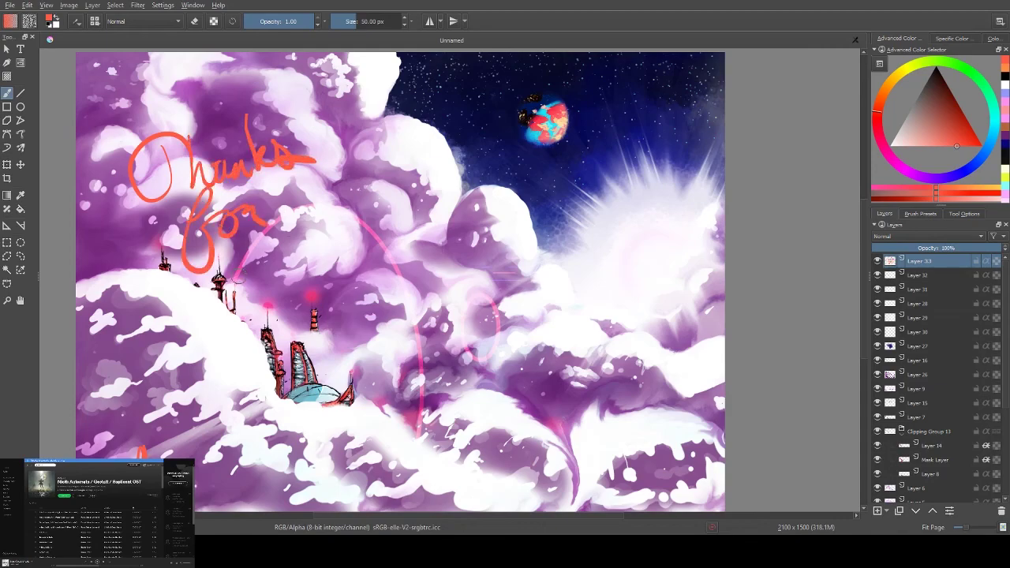
pyautogui.moveTo(296, 257)
pyautogui.mouseDown()
pyautogui.moveTo(339, 241)
pyautogui.moveTo(342, 253)
pyautogui.mouseUp()
pyautogui.moveTo(355, 202); pyautogui.dragTo(364, 229)
pyautogui.moveTo(440, 218)
pyautogui.mouseDown()
pyautogui.moveTo(429, 279)
pyautogui.moveTo(472, 254)
pyautogui.mouseUp()
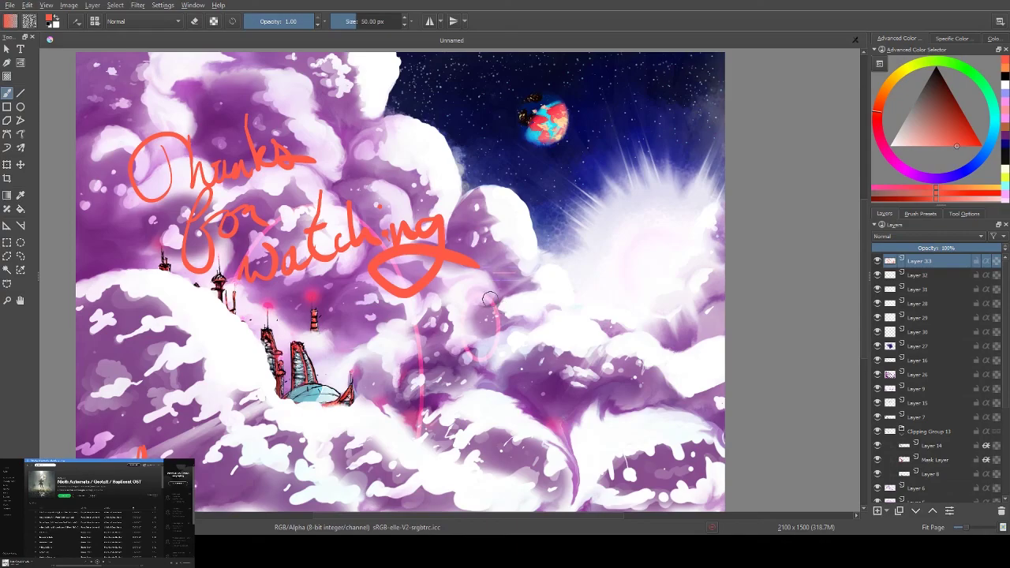
pyautogui.moveTo(489, 340); pyautogui.dragTo(527, 310)
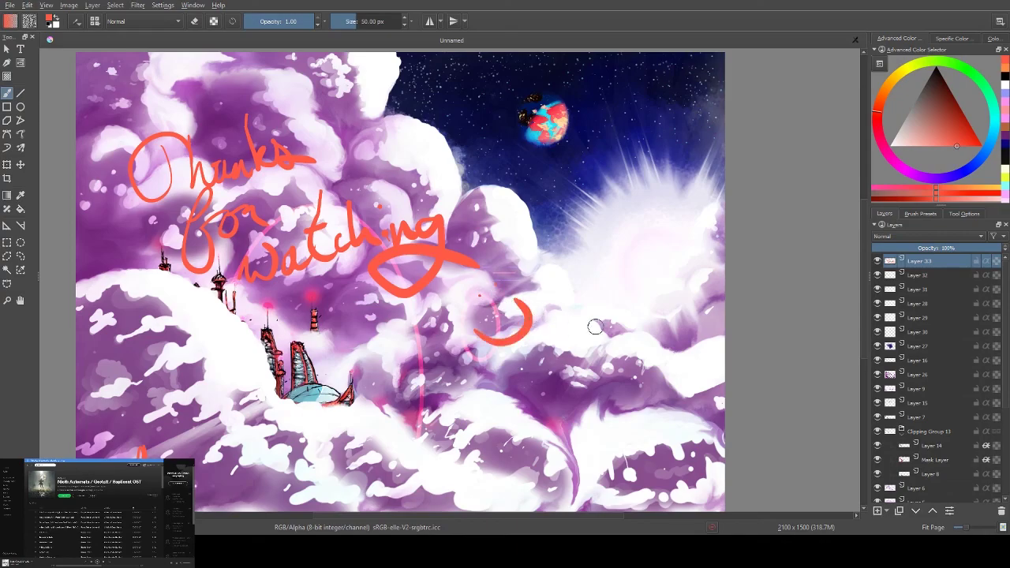